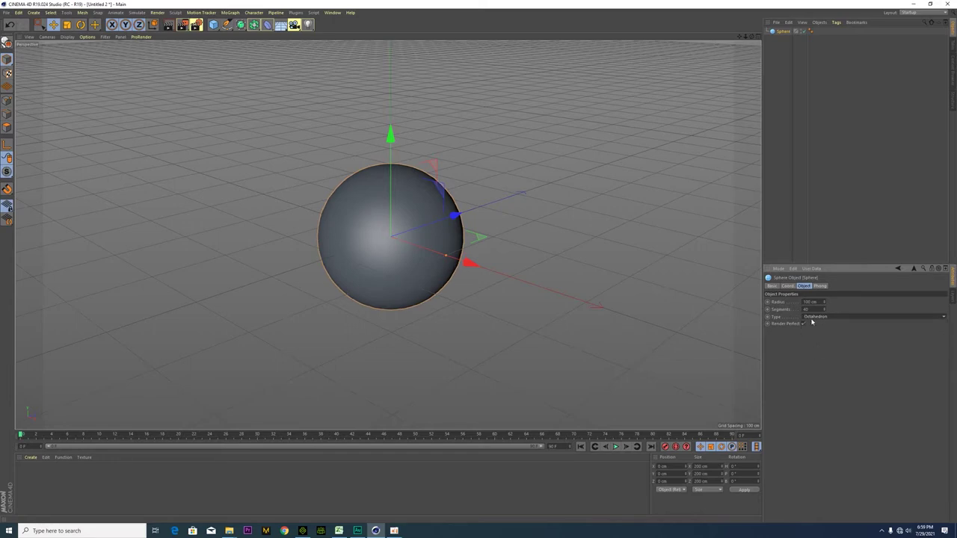
- Set the sphere's type to Hemisphere and convert it to an editable polygon object
left_click(816, 354)
left_click(814, 318)
left_click(815, 363)
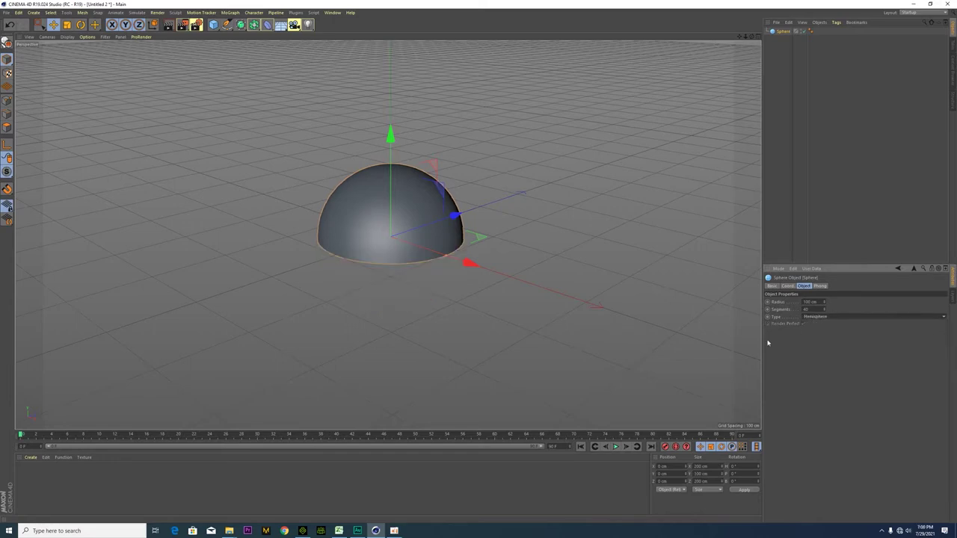
left_click(815, 317)
left_click(823, 362)
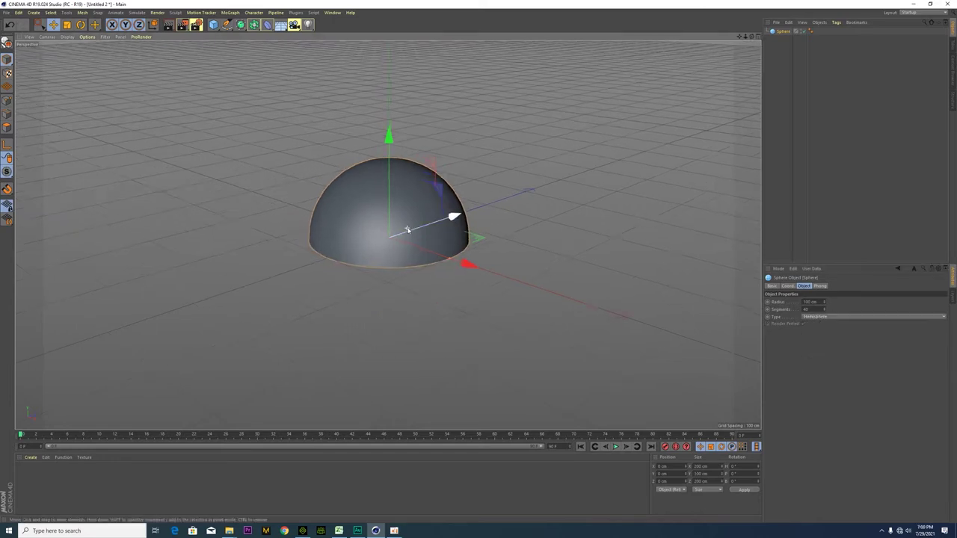
left_click_drag(532, 262, 472, 284, "alt")
left_click(7, 42)
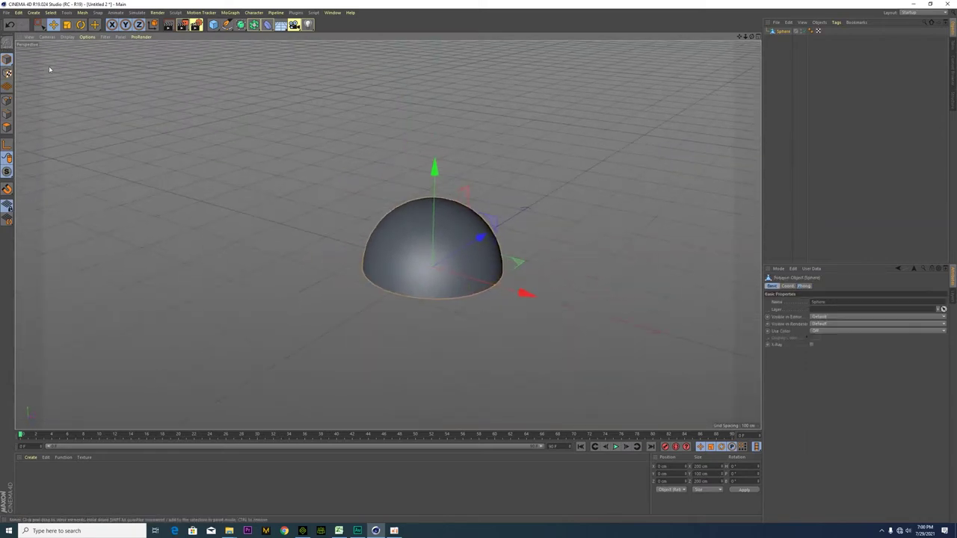
- Flatten the hemisphere by scaling it along the vertical axis to about 33 cm high
key("t")
left_click_drag(434, 167, 408, 243)
left_click_drag(433, 197, 420, 168, "alt")
left_click_drag(387, 234, 499, 184, "alt")
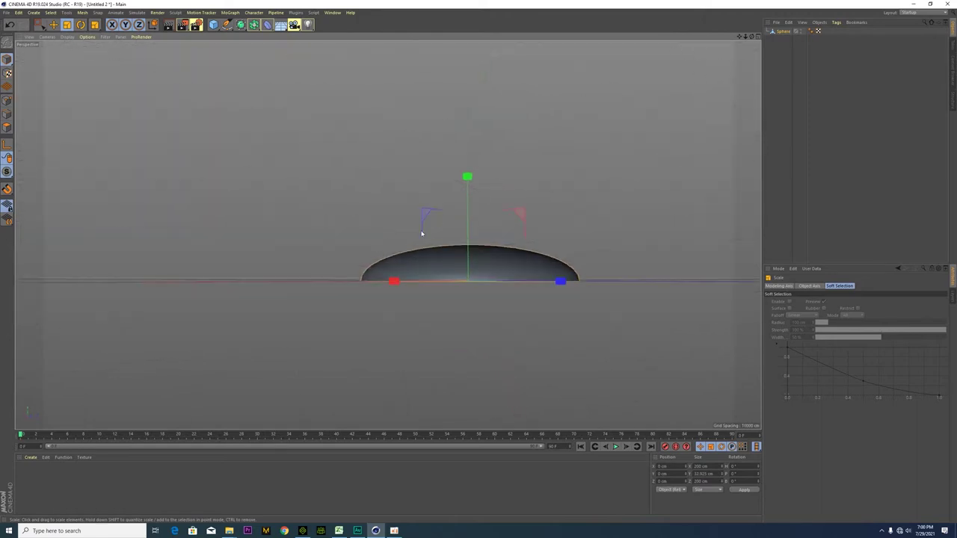
scroll(422, 234, "up", 1)
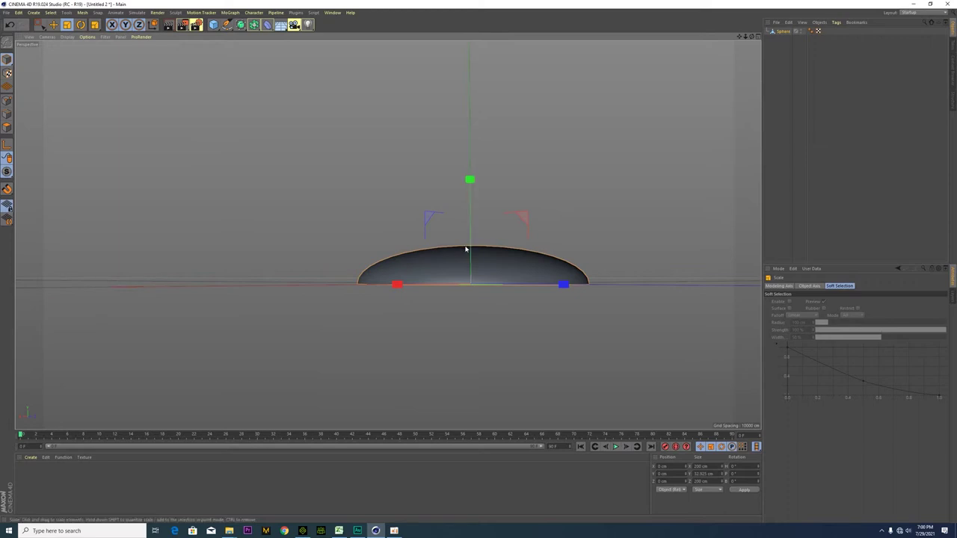
left_click_drag(465, 249, 431, 262, "alt")
- Display the model with Gouraud Shading (Lines) so its polygon edges are drawn
left_click(67, 37)
left_click(82, 50)
left_click_drag(510, 269, 452, 325, "alt")
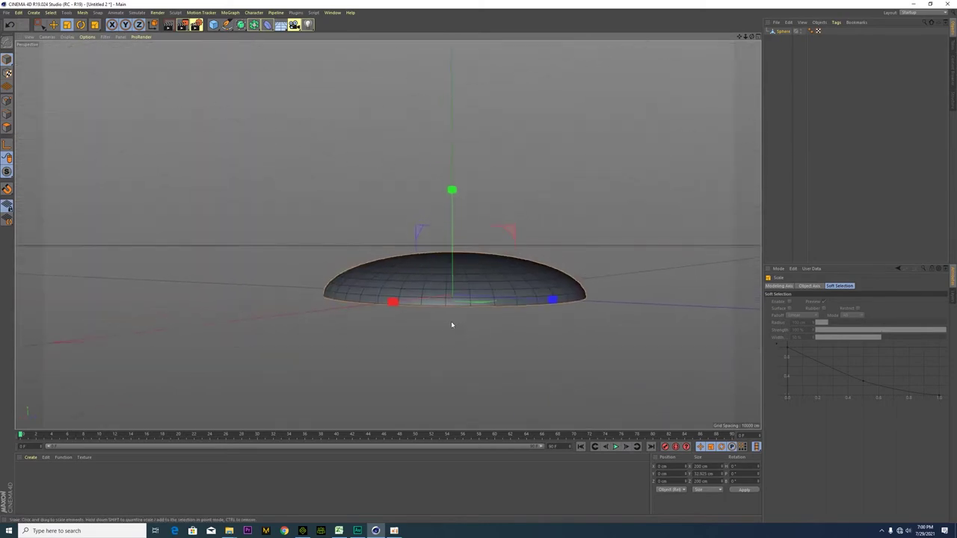
- In the Right view, select the dome's bottom ring of points with Rectangle Selection in point mode
middle_click(356, 214)
middle_click(331, 317)
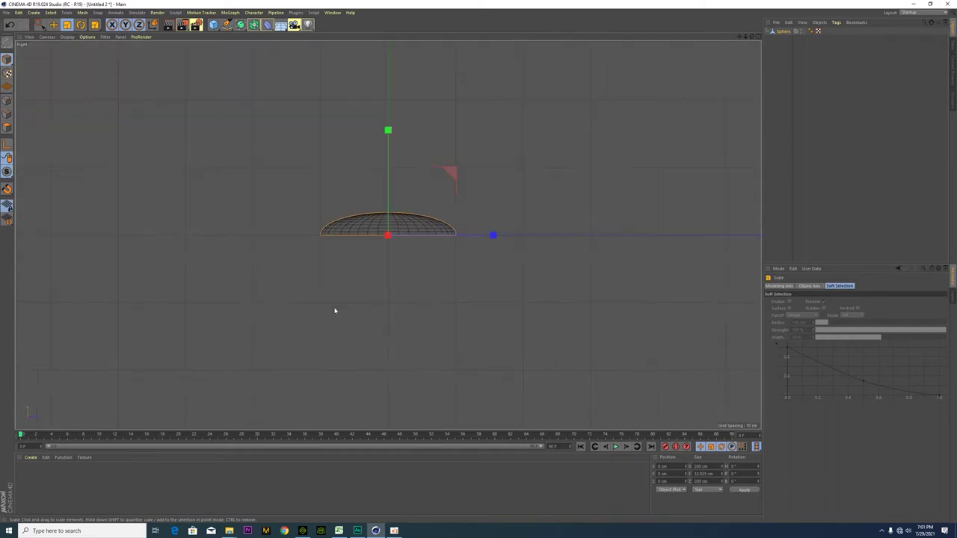
middle_click_drag(335, 311, 474, 258, "alt")
scroll(350, 242, "up", 3)
middle_click(249, 253)
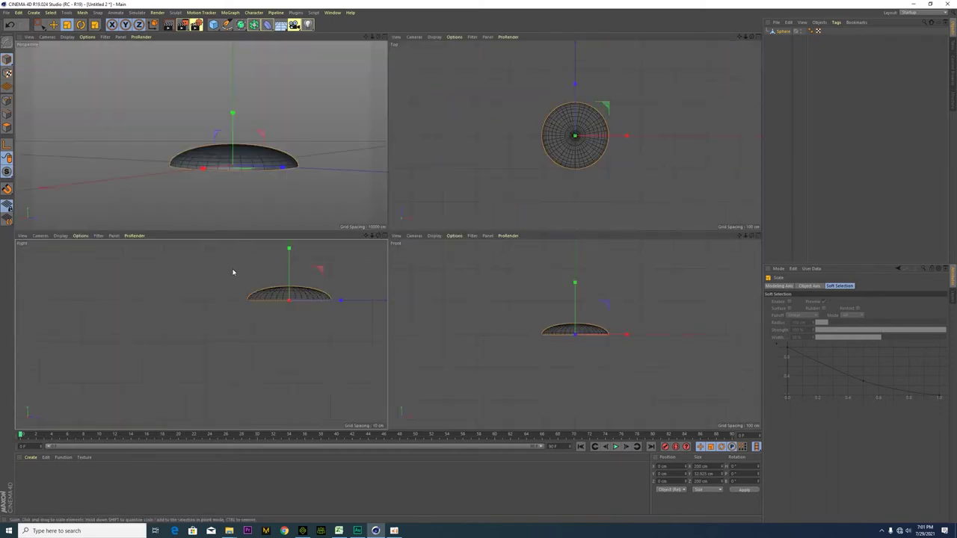
middle_click(233, 271)
middle_click_drag(580, 202, 455, 274, "alt")
scroll(455, 274, "up", 3)
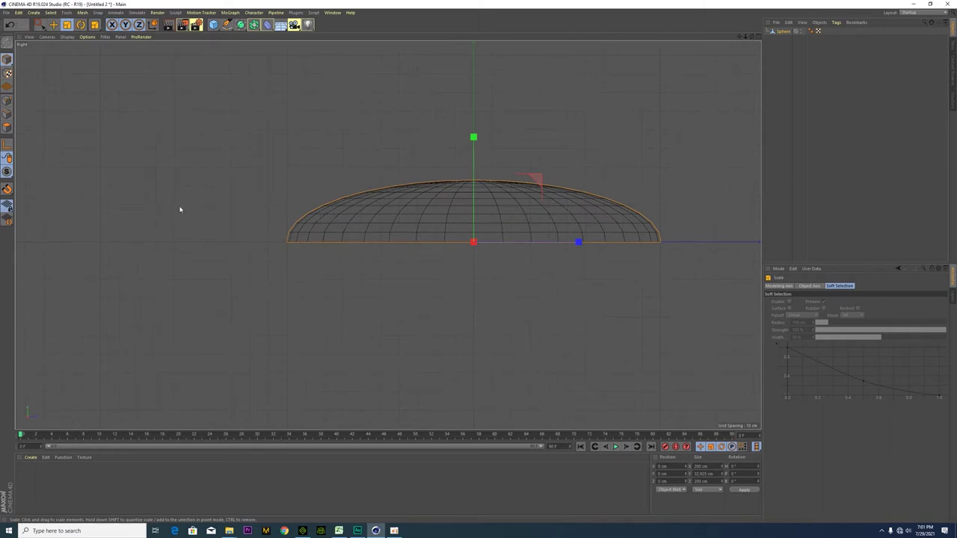
left_click(7, 101)
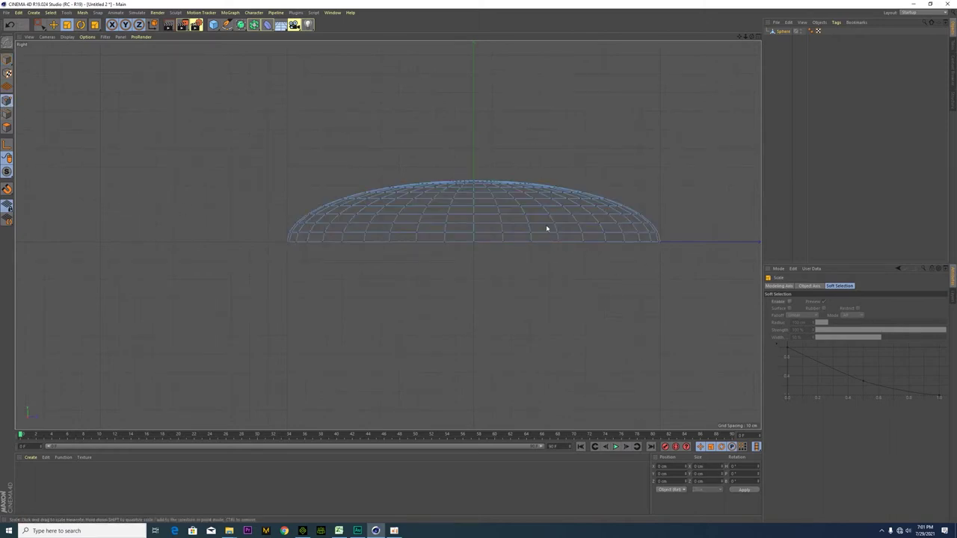
left_click(39, 24)
left_click(71, 47)
left_click_drag(671, 255, 282, 237)
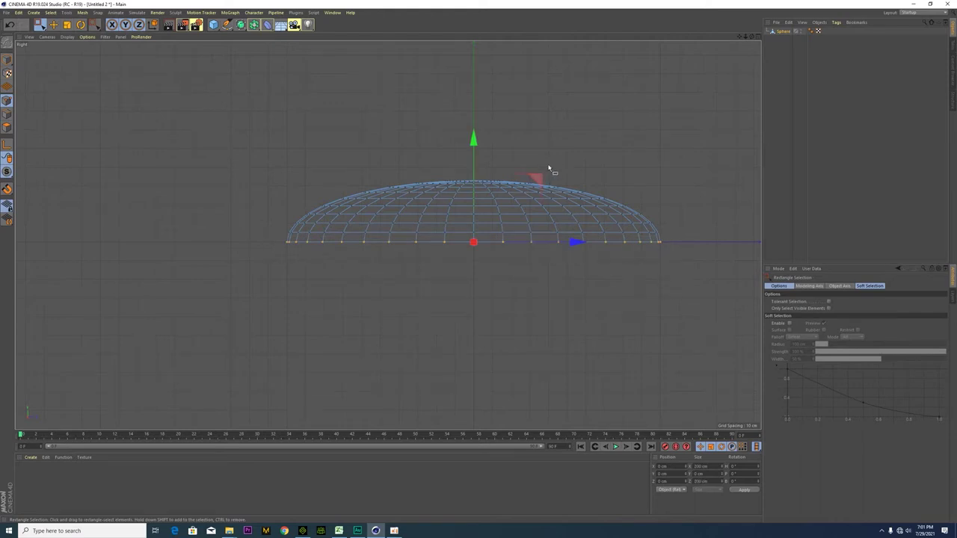
- Scale the bottom ring of points outward to about 220 cm across to flare the dome's rim
left_click_drag(508, 222, 508, 222)
key("ctrl+z")
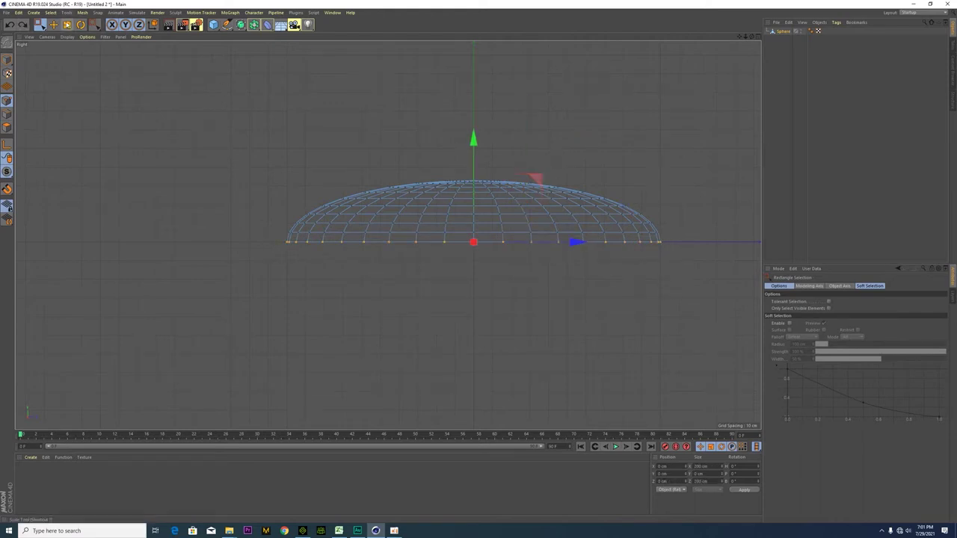
left_click(68, 25)
left_click_drag(560, 161, 581, 154)
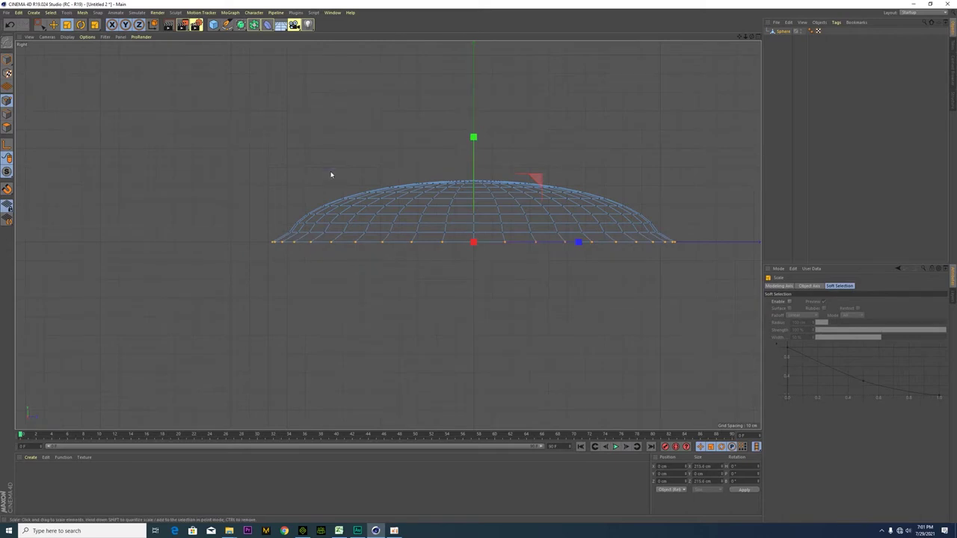
middle_click(332, 175)
left_click_drag(340, 180, 309, 231, "alt")
left_click_drag(326, 139, 265, 96, "alt")
middle_click(269, 104)
middle_click(362, 217)
middle_click(326, 276)
middle_click(444, 269)
middle_click(377, 221)
left_click_drag(387, 236, 515, 235, "alt")
middle_click(520, 254)
middle_click(524, 273)
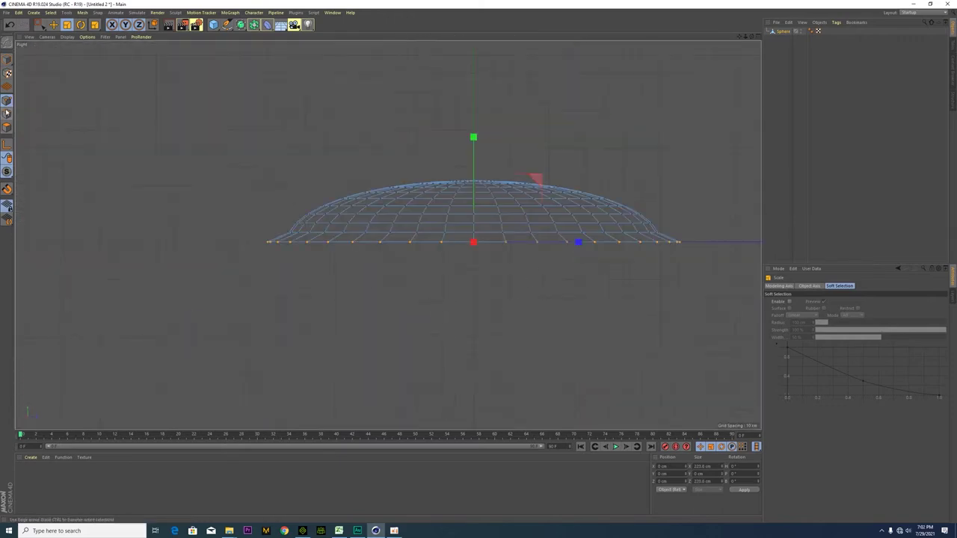
- Select the second ring of points from the bottom and scale it outward to just under the rim's width
left_click(41, 23)
left_click(71, 47)
left_click_drag(681, 237, 264, 225)
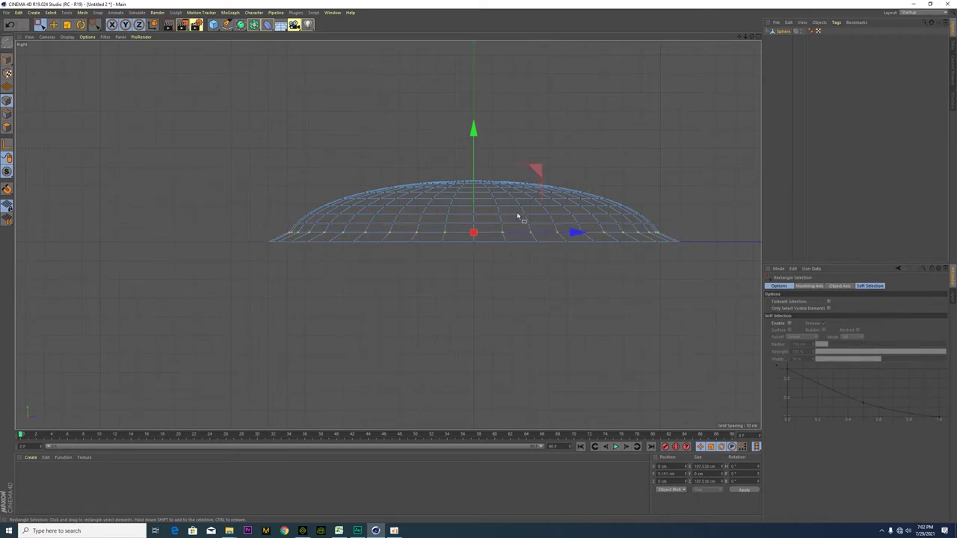
middle_click(357, 177)
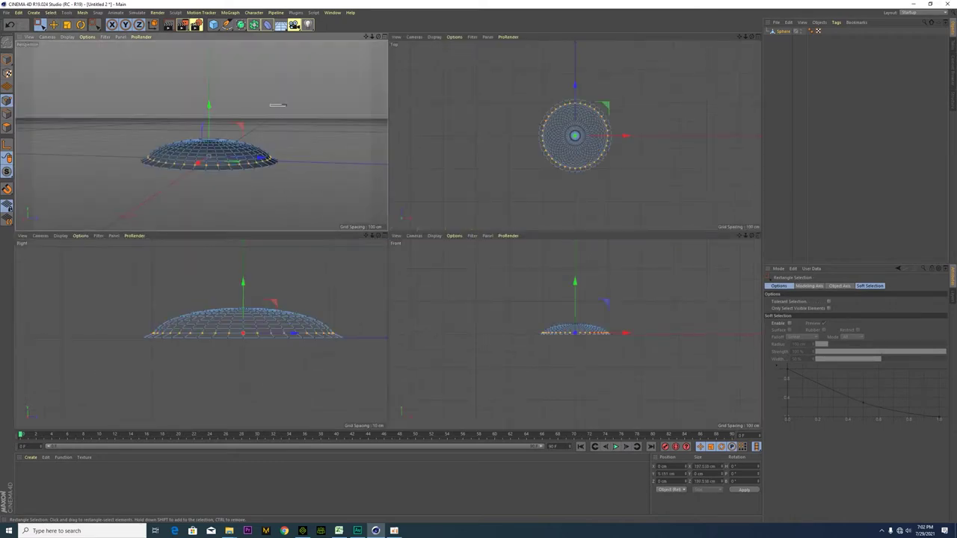
left_click(67, 24)
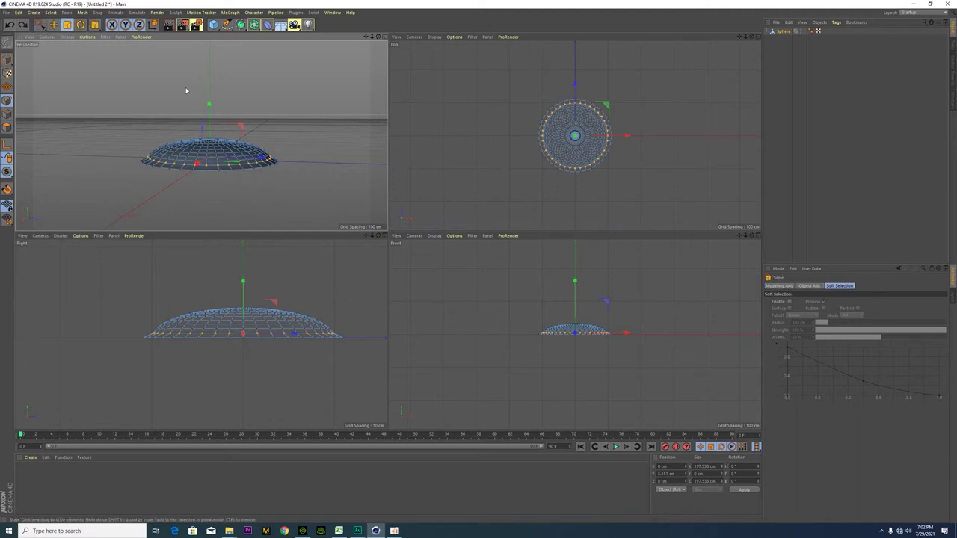
left_click_drag(256, 136, 269, 113)
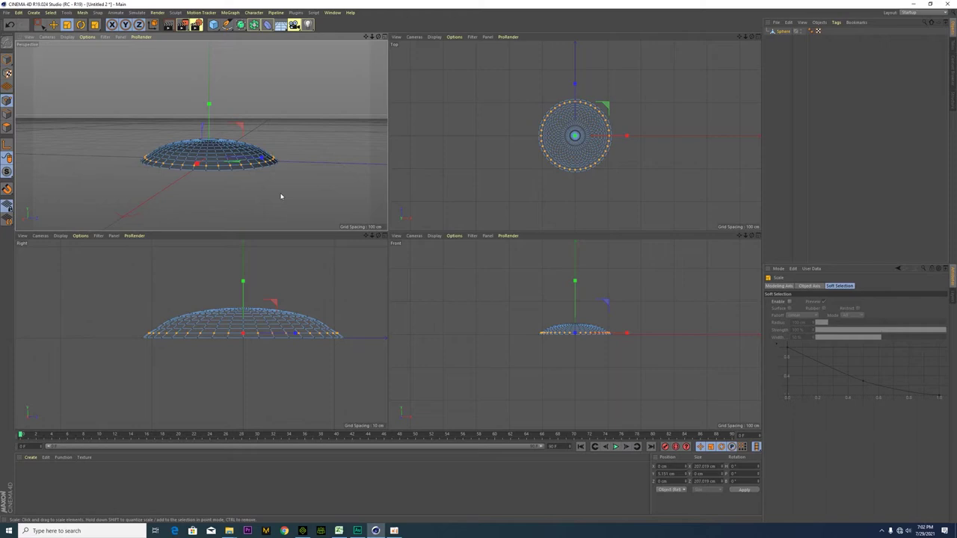
left_click_drag(254, 124, 252, 112)
middle_click(282, 247)
- Select the third ring of points from the bottom and scale it outward to about 195 cm across
left_click(40, 24)
left_click_drag(677, 217, 277, 229)
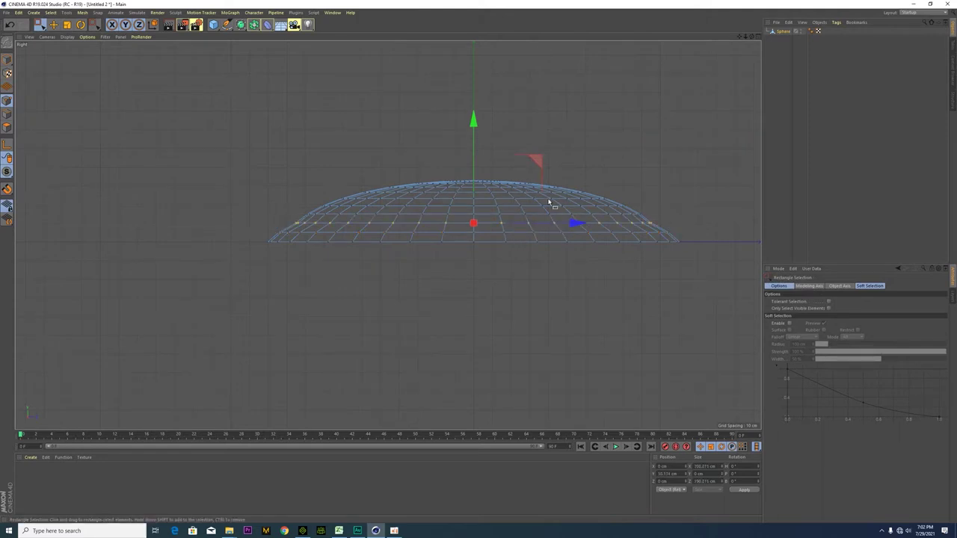
key("t")
left_click_drag(549, 132, 550, 132)
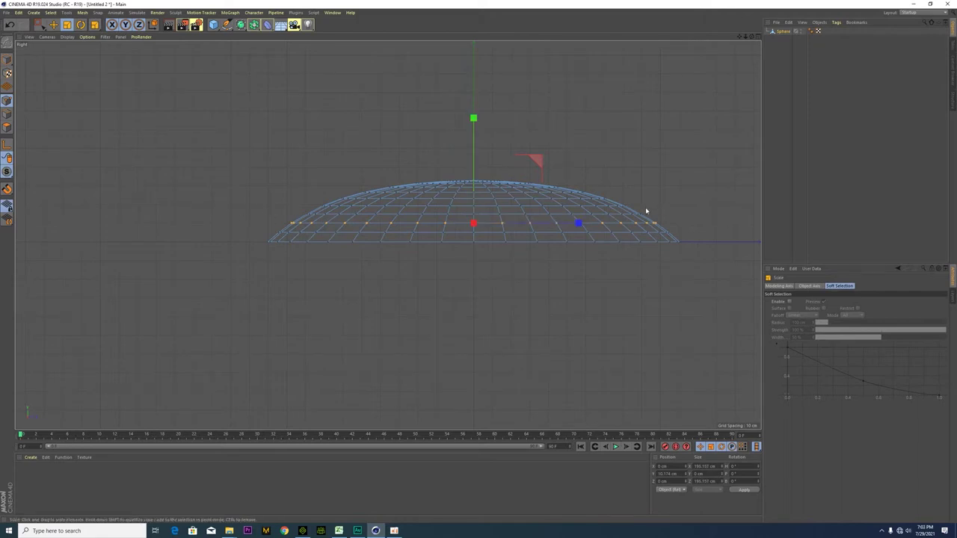
- Select the fourth ring of points from the bottom and scale it slightly outward to about 179 cm across
key("0")
left_click_drag(649, 212, 302, 217)
key("t")
key("t")
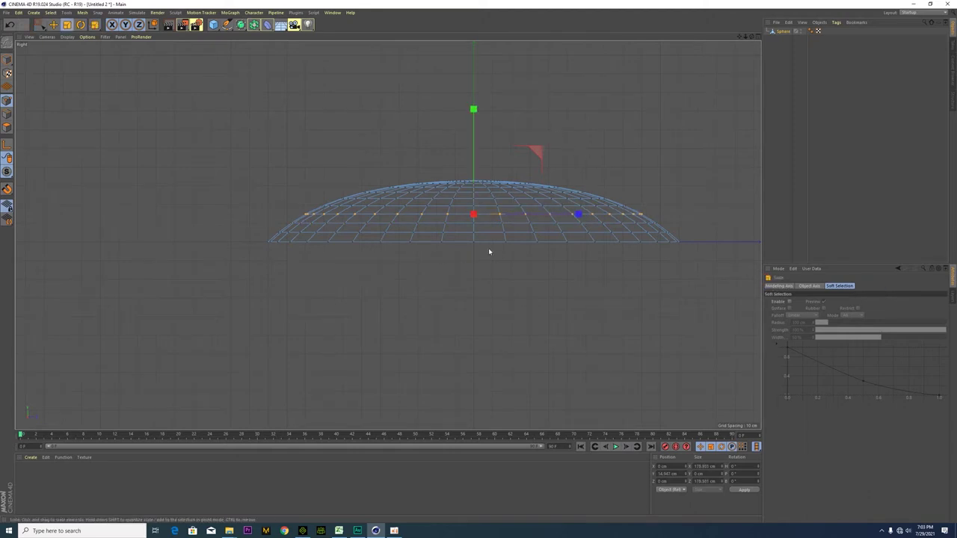
middle_click(404, 269)
middle_click(327, 210)
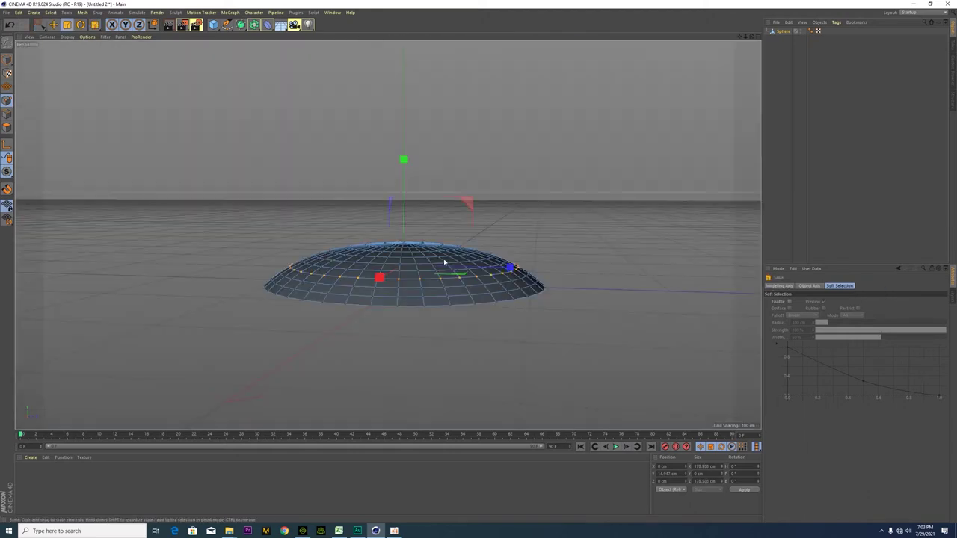
left_click_drag(391, 265, 394, 352, "alt")
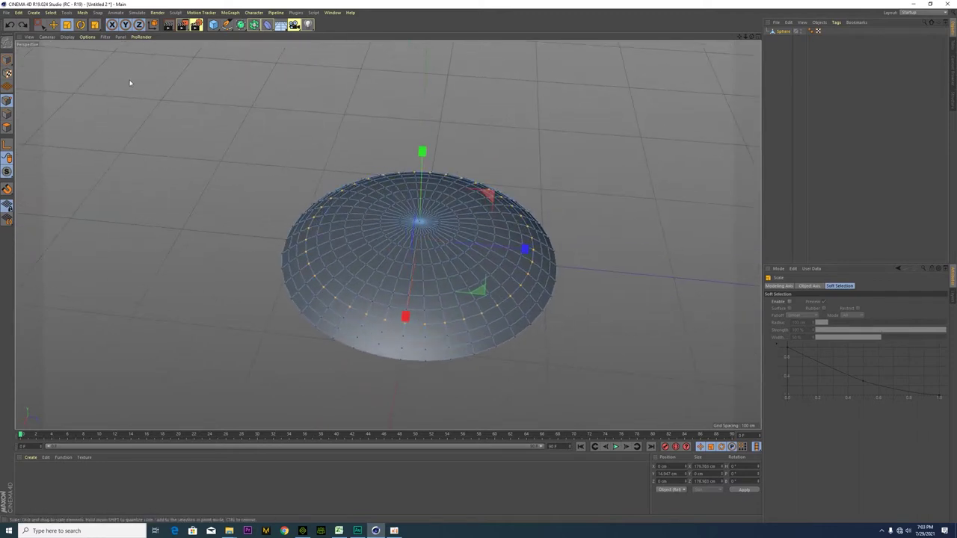
- Select the point at the dome's apex and move it up to a height of about 38 cm
key("0")
left_click(423, 218)
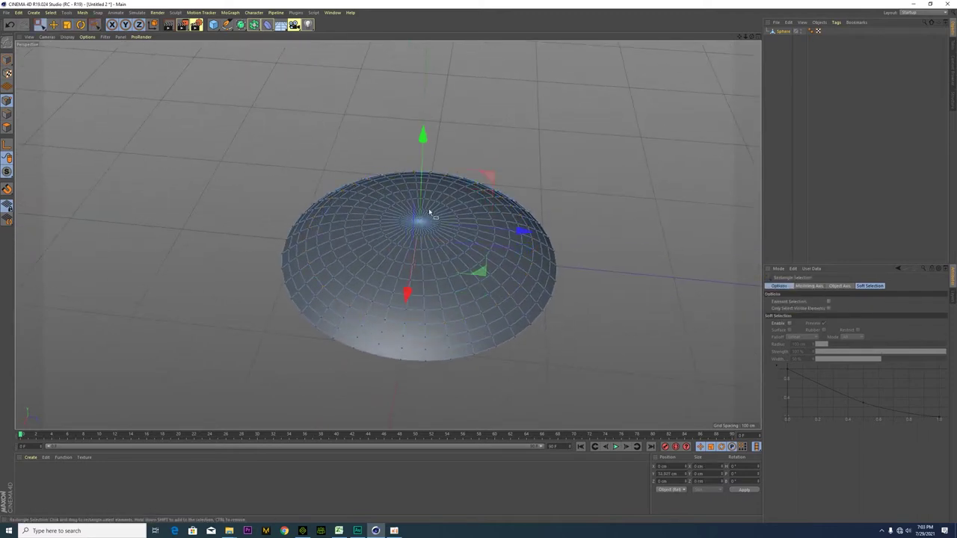
left_click(53, 24)
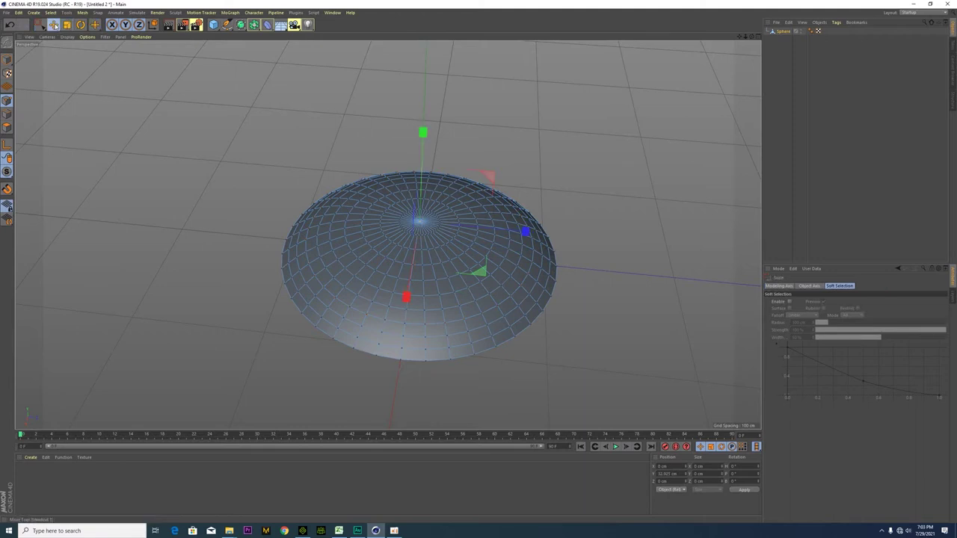
left_click_drag(423, 134, 423, 128)
left_click_drag(276, 291, 331, 271, "alt")
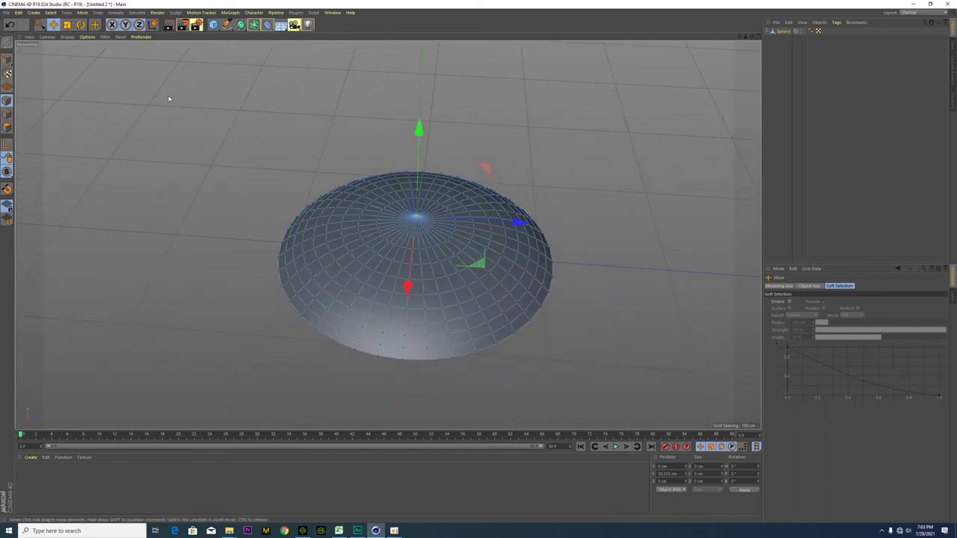
- Select the innermost ring of points around the apex, including the tip, and raise it slightly
key("0")
left_click_drag(392, 209, 393, 207)
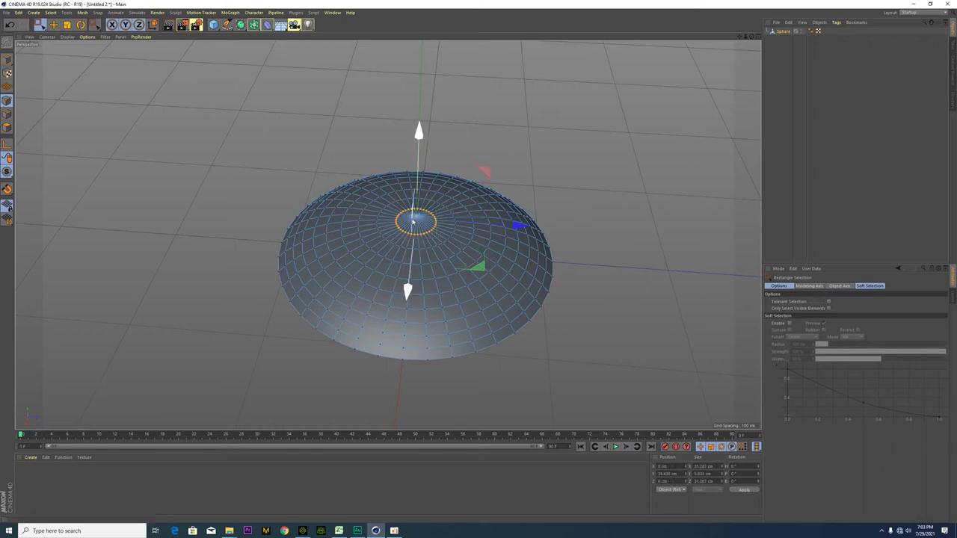
left_click_drag(419, 133, 419, 130)
left_click_drag(388, 276, 395, 229, "alt")
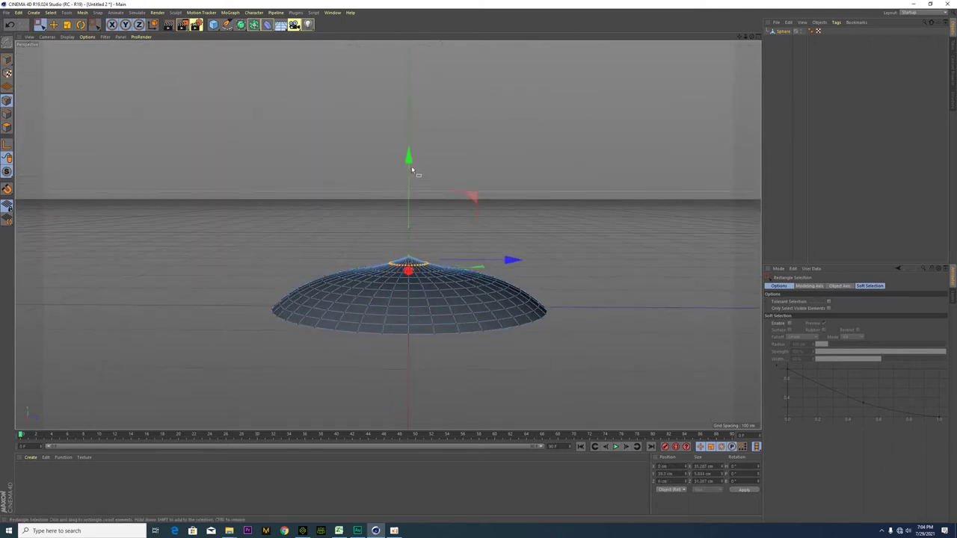
- Select only the second ring of points around the apex and raise it to a height of about 33.5 cm
left_click_drag(326, 214, 387, 163, "alt")
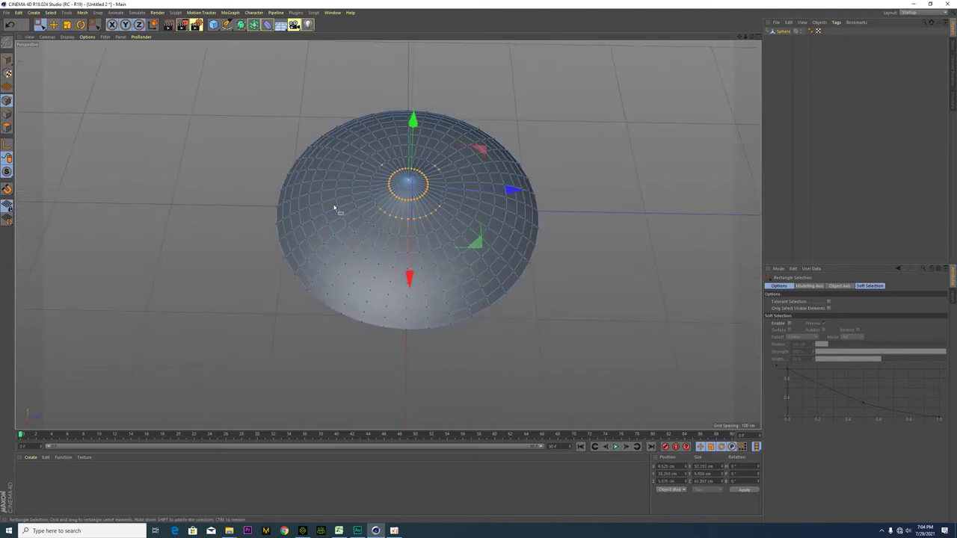
left_click_drag(447, 222, 360, 148)
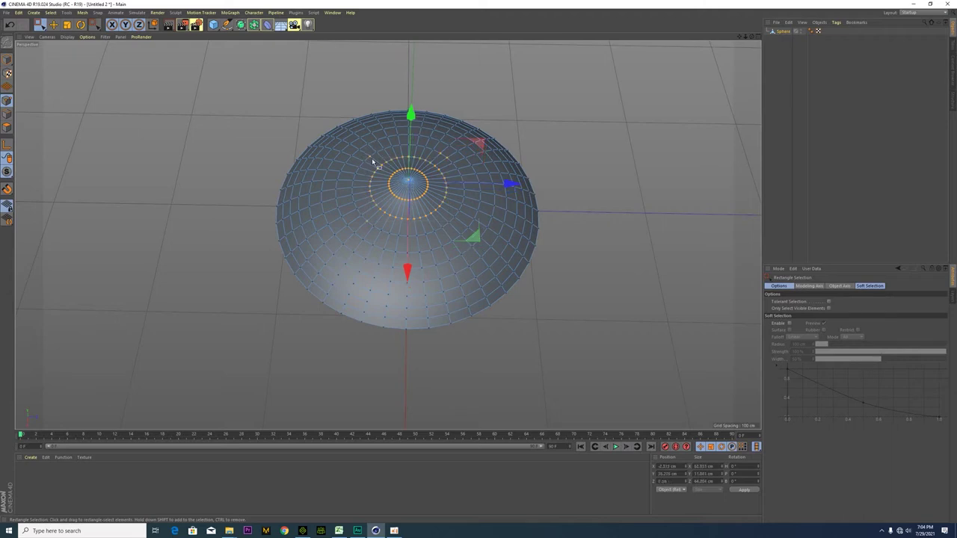
left_click_drag(441, 166, 439, 158, "ctrl")
left_click_drag(421, 259, 430, 282, "alt")
left_click_drag(385, 179, 420, 193, "ctrl")
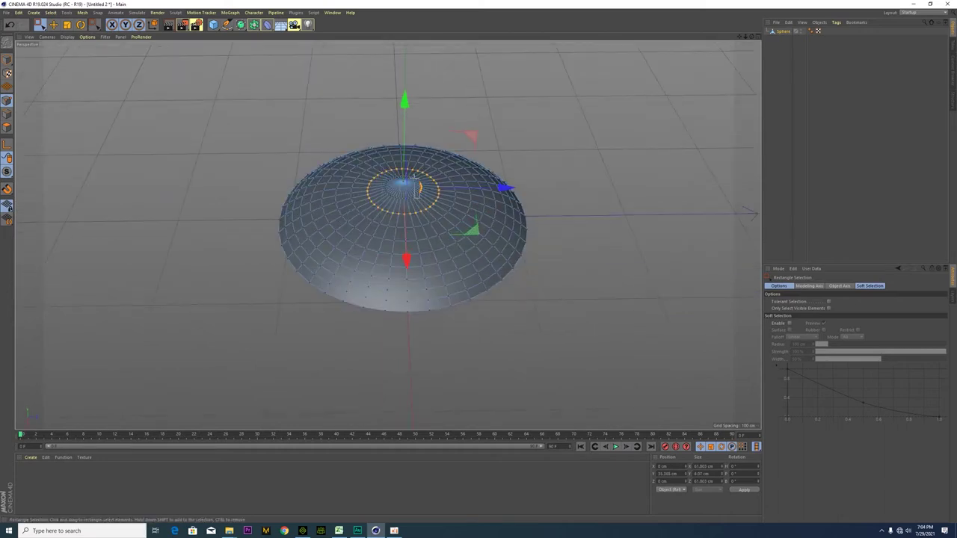
left_click_drag(397, 233, 397, 173, "alt")
left_click_drag(403, 125, 403, 123)
left_click_drag(449, 178, 423, 182, "alt")
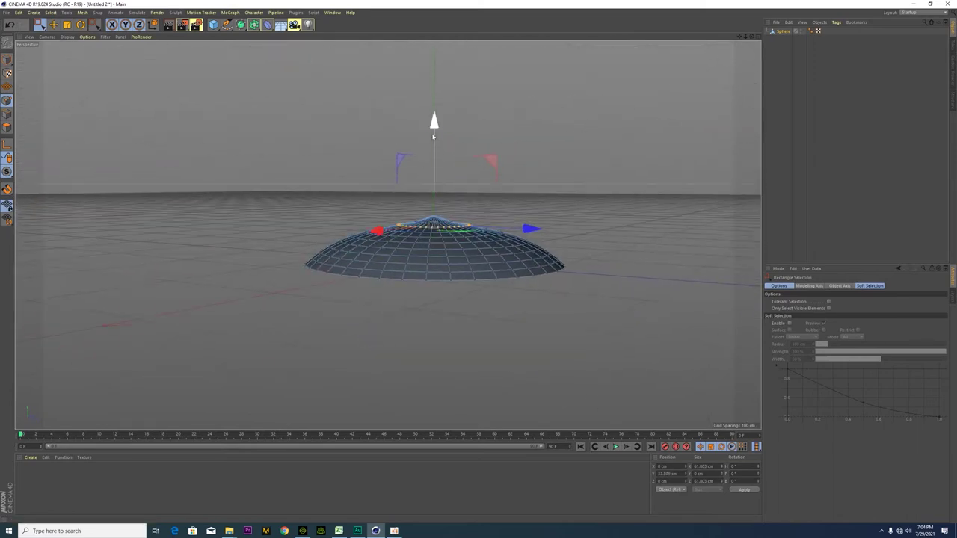
left_click_drag(441, 141, 442, 247, "alt")
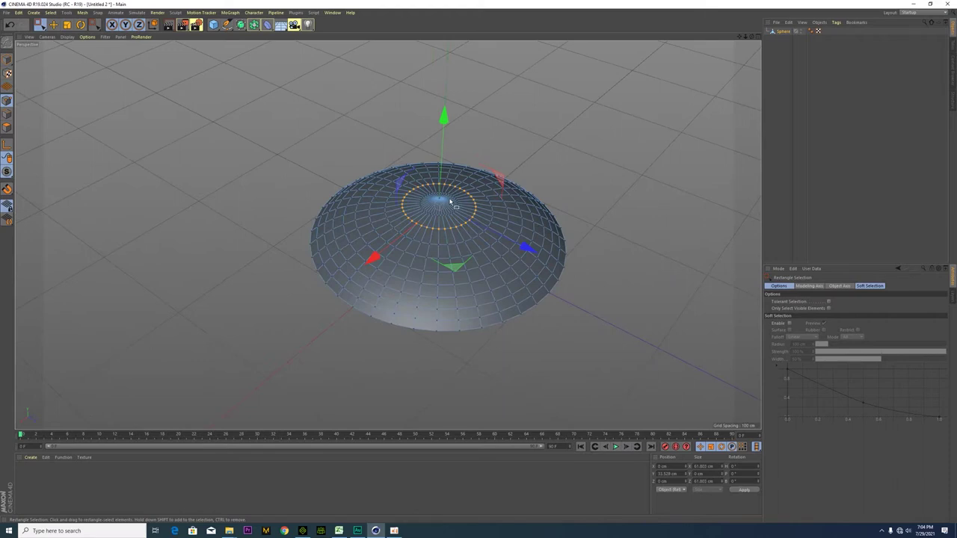
- Select the third ring of points around the apex and raise it slightly to straighten the slope toward the tip
left_click_drag(415, 194, 407, 191)
left_click_drag(442, 227, 444, 169, "alt")
left_click_drag(438, 116, 438, 111)
left_click_drag(452, 165, 430, 175, "alt")
left_click_drag(454, 228, 439, 261, "alt")
left_click(459, 238)
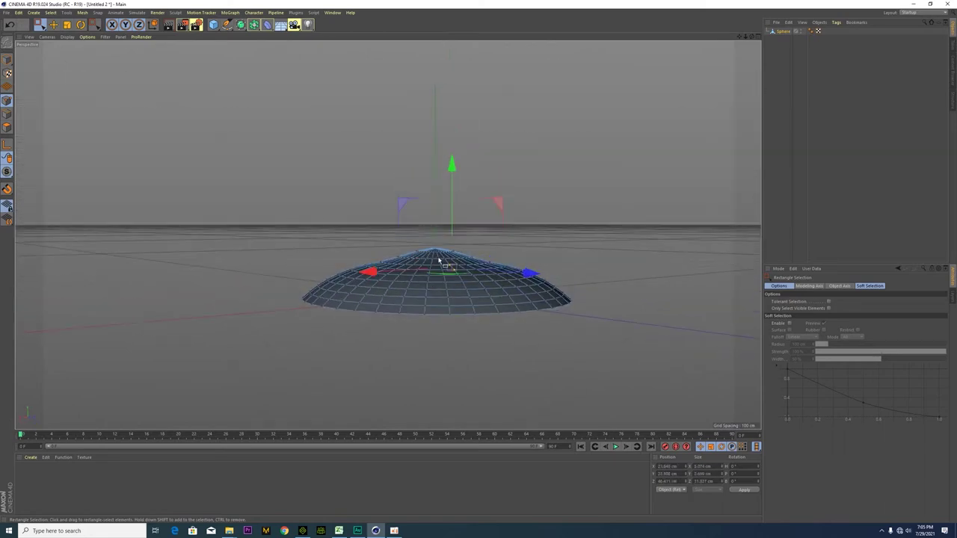
left_click_drag(501, 285, 425, 278, "alt")
middle_click(426, 279)
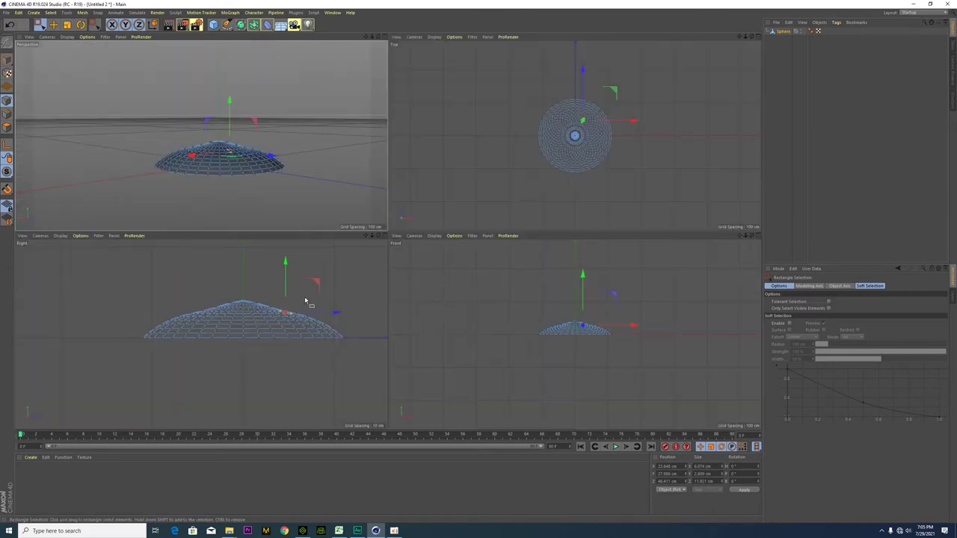
- Select the next ring of points down the dome's upper slope and raise it slightly
middle_click(318, 298)
middle_click_drag(396, 217, 380, 277, "alt")
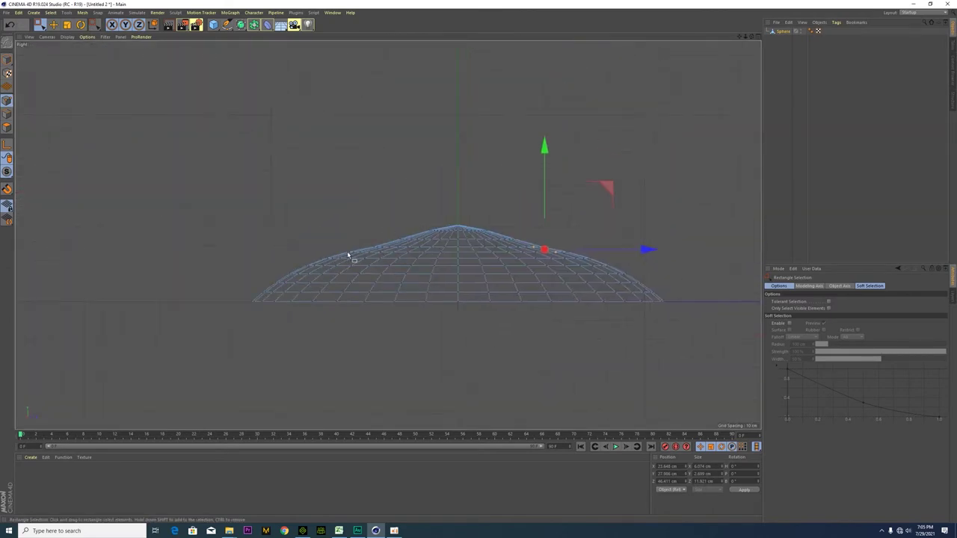
left_click_drag(374, 246, 565, 252)
left_click_drag(459, 146, 458, 144)
- Select a complete ring of points midway down the dome and raise it slightly to even out the slope
left_click_drag(330, 246, 573, 256)
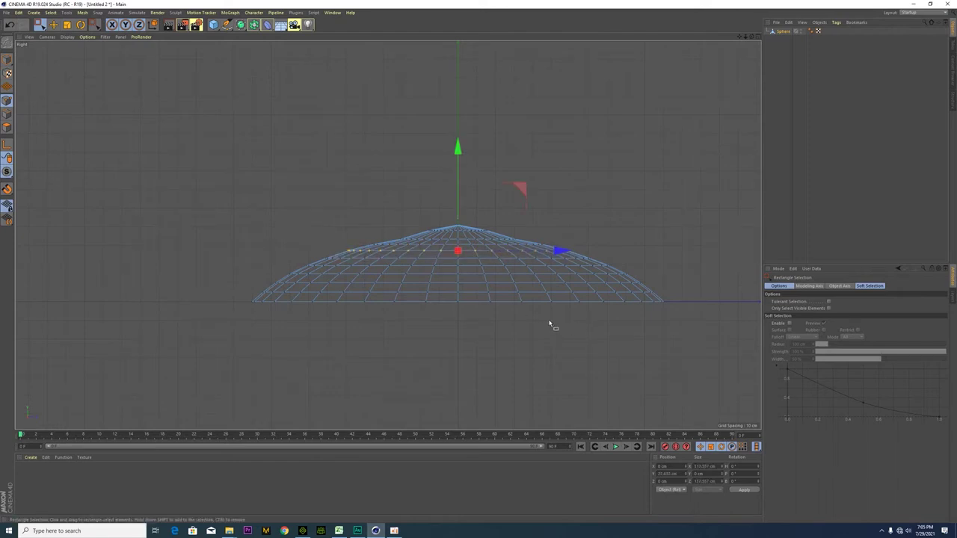
left_click_drag(337, 277, 651, 278)
left_click_drag(457, 172, 459, 170)
- Select the ring of points two above the rim, adjust its height and scale it outward to about 202 cm across
left_click_drag(662, 284, 253, 268)
left_click_drag(458, 177, 458, 176)
left_click(549, 200)
key("ctrl+z")
left_click(67, 24)
left_click_drag(546, 219, 563, 202)
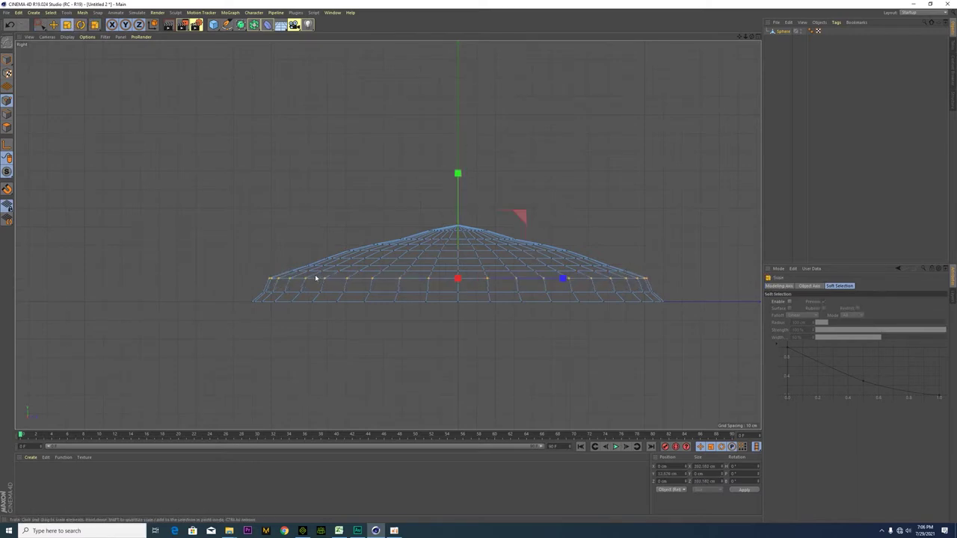
- Select the ring of points just above the rim, widen it to about 230 cm and raise it to a height of about 6.8 cm
left_click(39, 25)
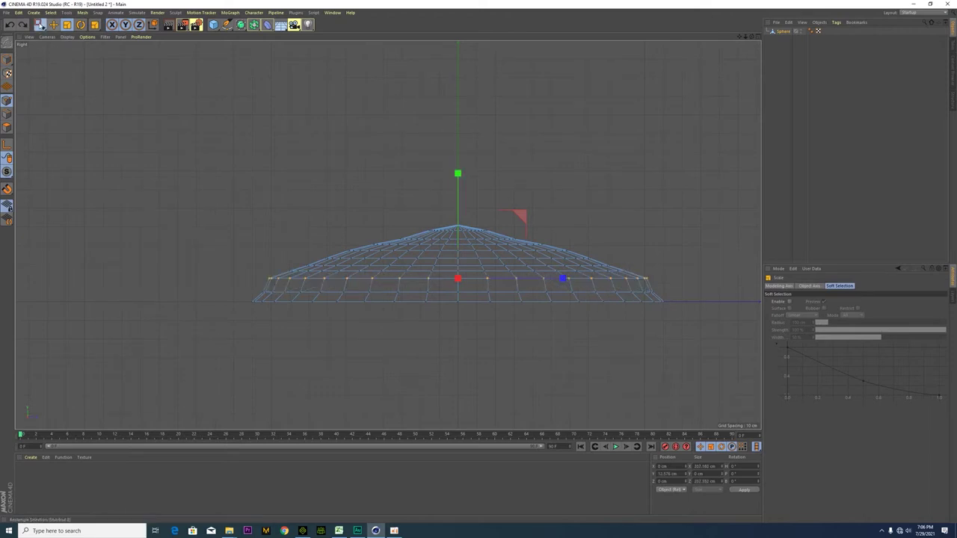
left_click_drag(664, 294, 321, 297)
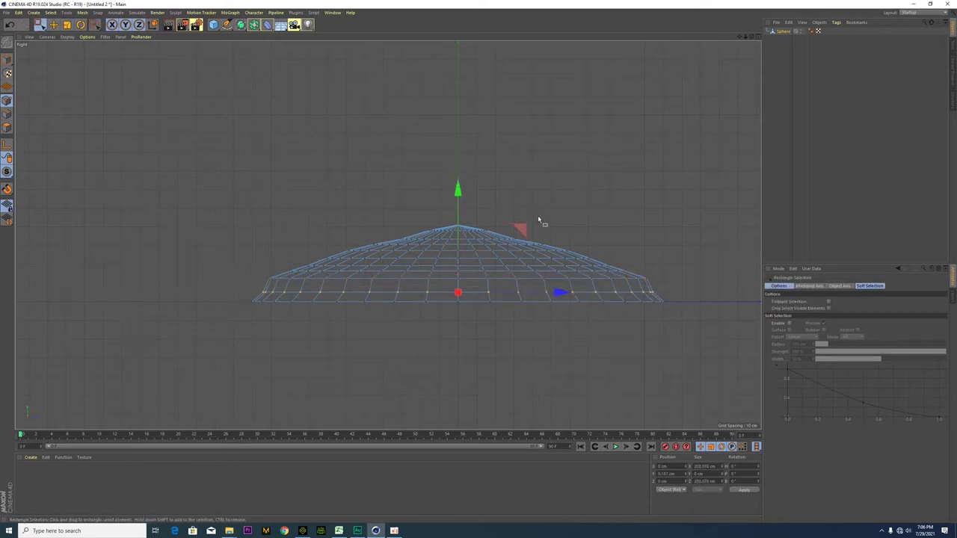
key("t")
left_click_drag(562, 217, 585, 205)
key("e")
left_click_drag(457, 194, 457, 191)
left_click_drag(661, 312, 627, 300)
key("ctrl+z")
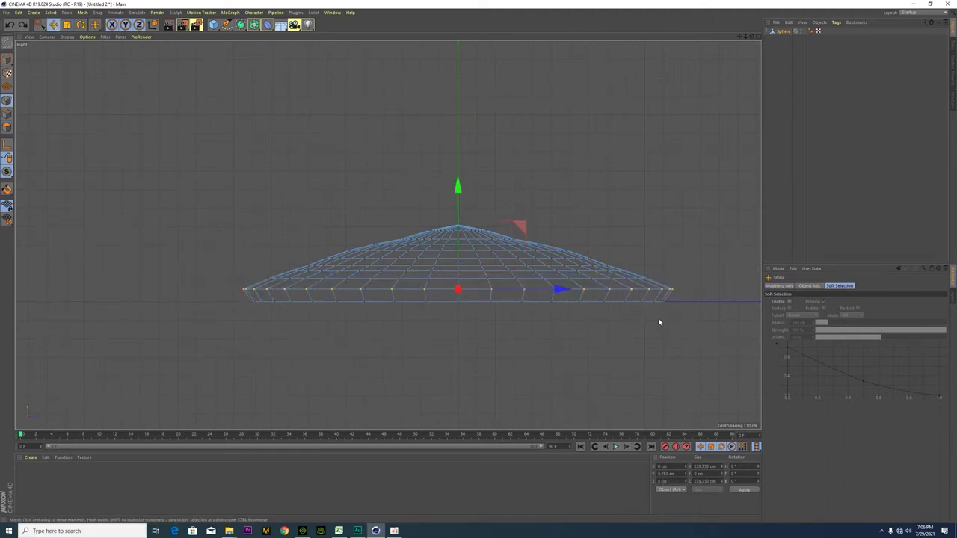
- Select the dome's bottom rim ring of points and scale it outward to about 234 cm across
key("0")
left_click_drag(681, 314, 222, 300)
key("t")
left_click_drag(461, 210, 600, 207)
key("e")
left_click_drag(461, 200, 472, 199)
- Create a new material for the dome and open it for editing
middle_click(371, 210)
middle_click(321, 179)
left_click_drag(588, 332, 471, 287, "alt")
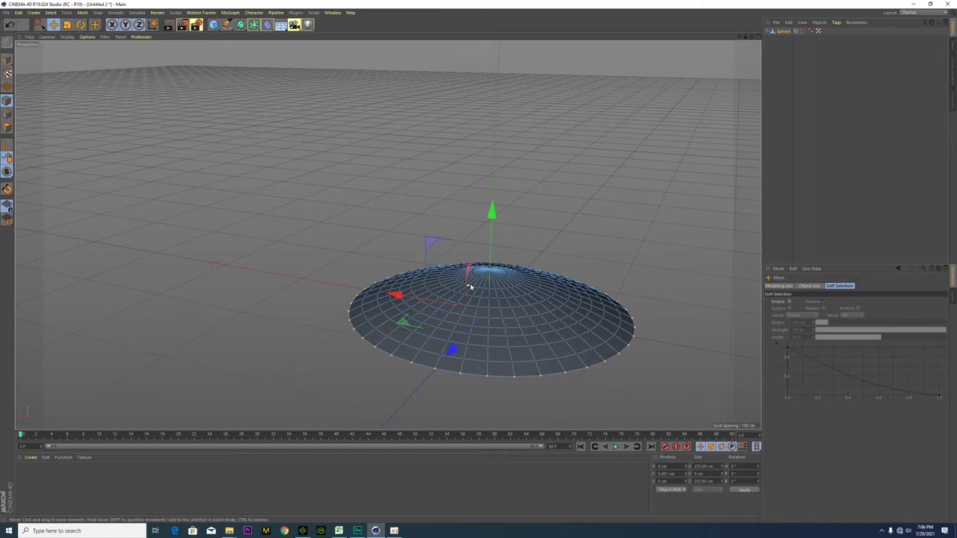
left_click_drag(519, 296, 568, 351, "alt")
double_click(47, 468)
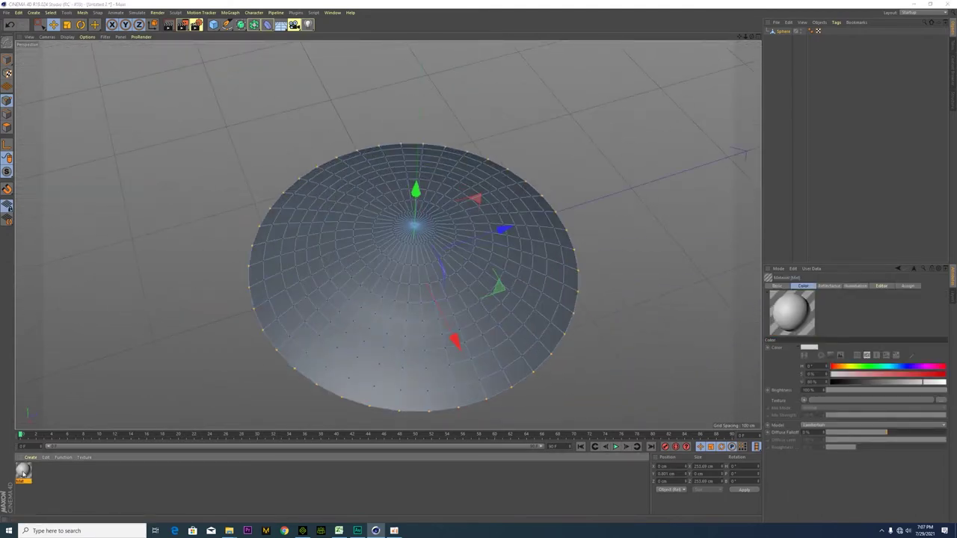
double_click(23, 471)
- Load 006.png from the Paj Ntaub folder on drive E as the material's color texture, copying it to the project location
left_click(352, 141)
left_click(149, 228)
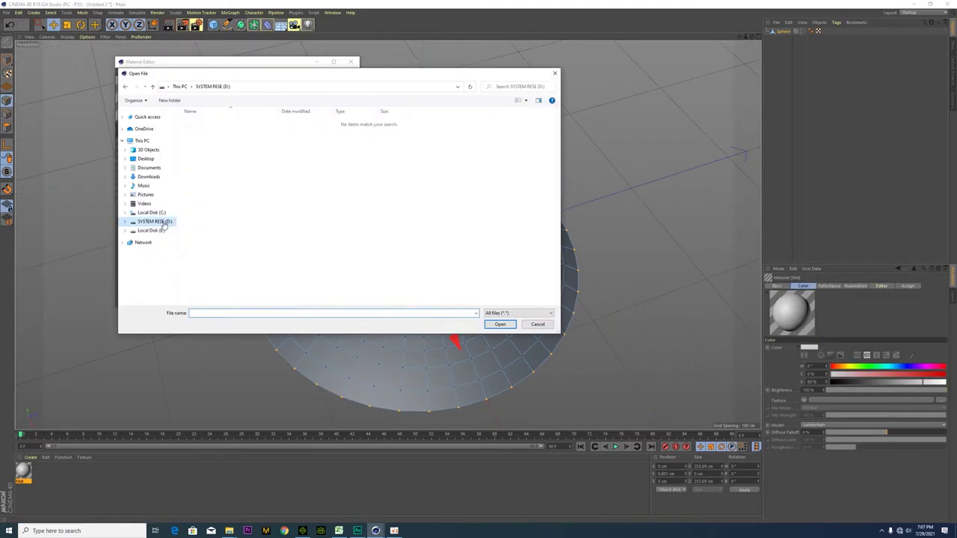
double_click(205, 130)
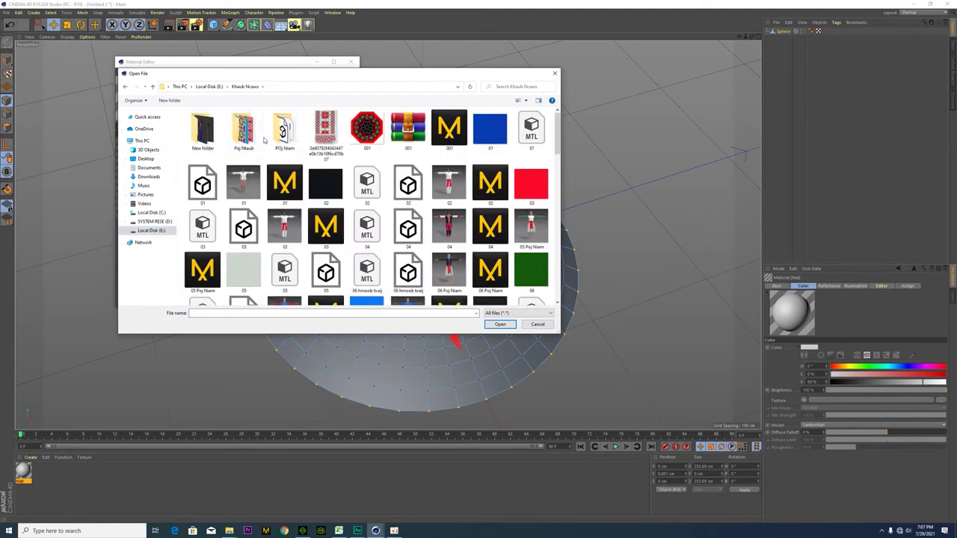
double_click(244, 129)
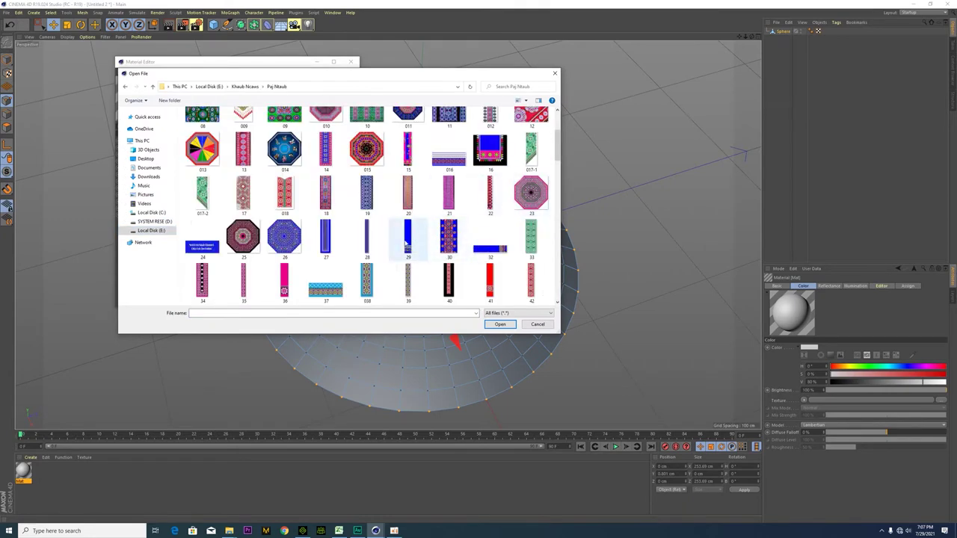
left_click(366, 172)
left_click(499, 324)
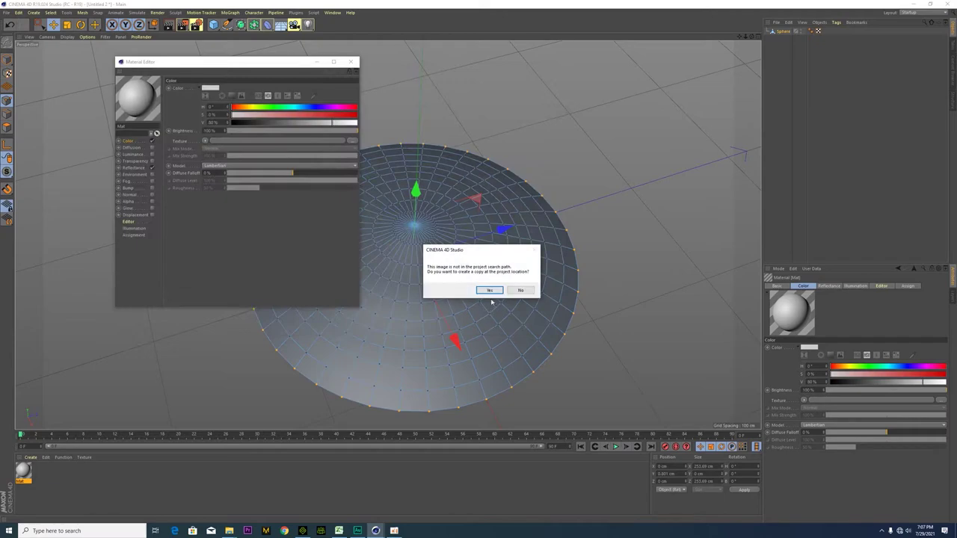
left_click(490, 291)
- Close the material's settings and apply the textured material to the dome
left_click(354, 61)
left_click_drag(23, 469, 329, 303)
mouse_move(588, 344)
left_mouse_down("alt")
mouse_move(569, 262)
mouse_move(584, 340)
left_mouse_up("alt")
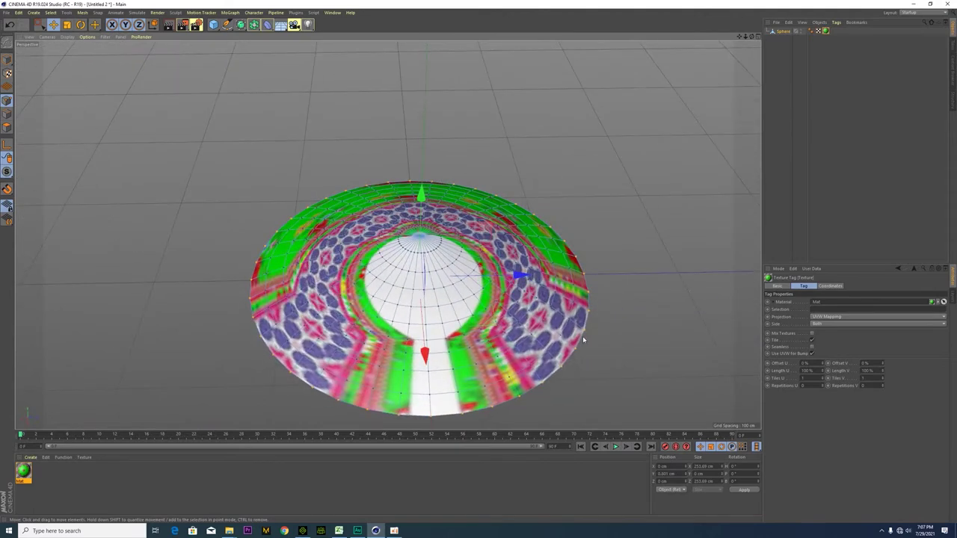
- Try the Spherical, Cylindrical and Flat texture projections on the dome
left_click(870, 320)
left_click(845, 332)
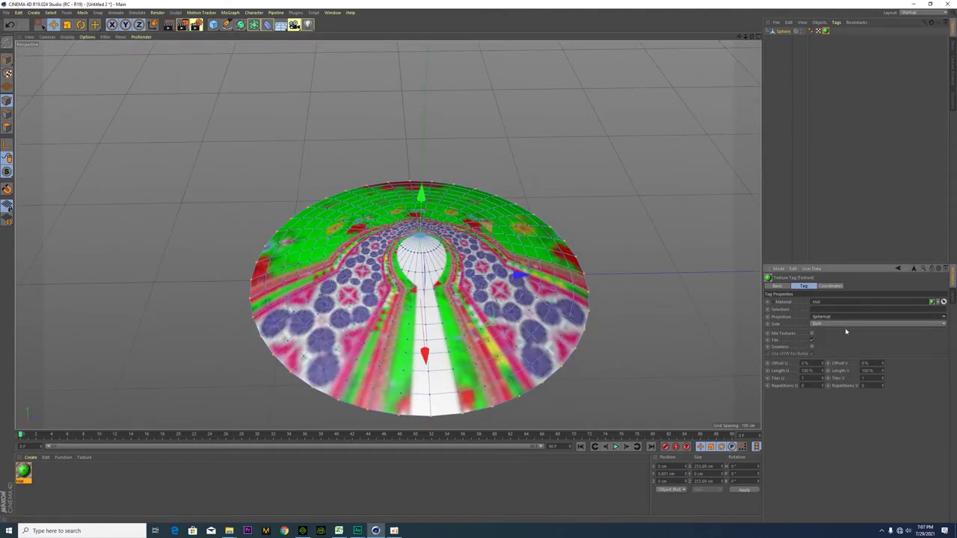
left_click(834, 319)
left_click(822, 331)
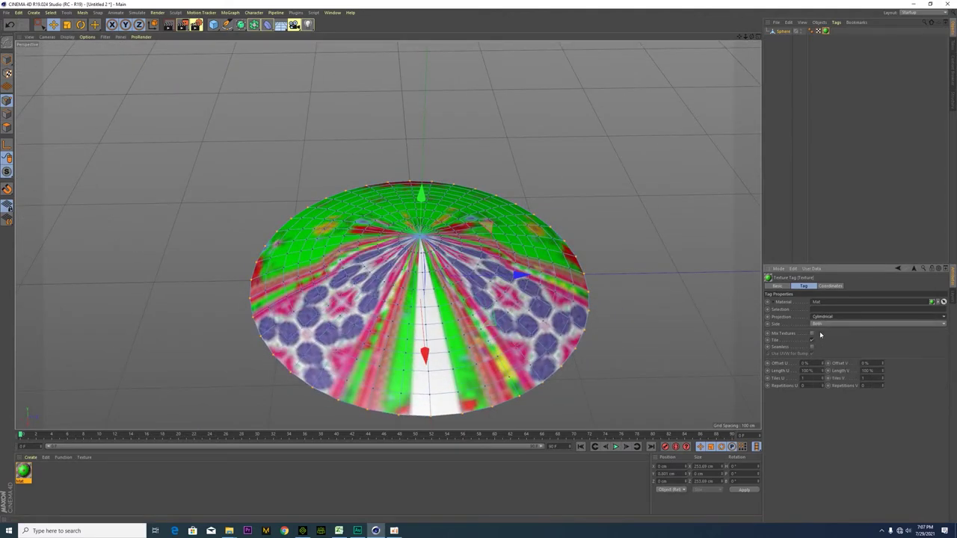
left_click(824, 318)
left_click(823, 331)
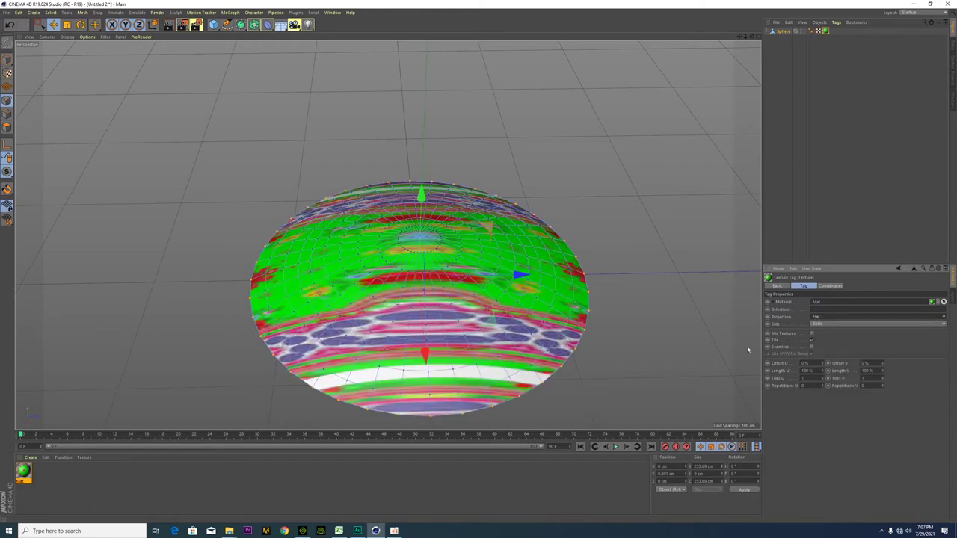
- Try a texture tile size of 10% for both Length U and Length V
left_click(806, 372)
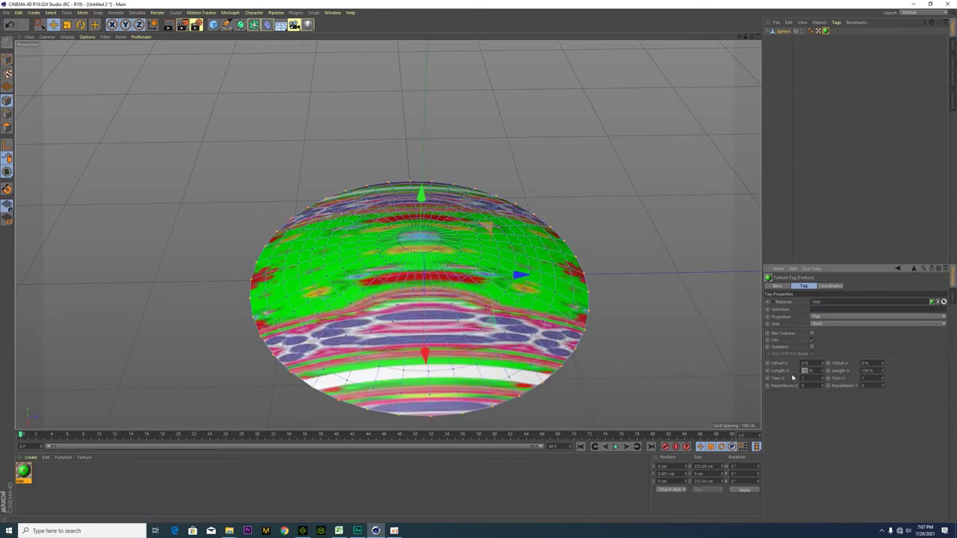
type("10")
key("Return")
type("10")
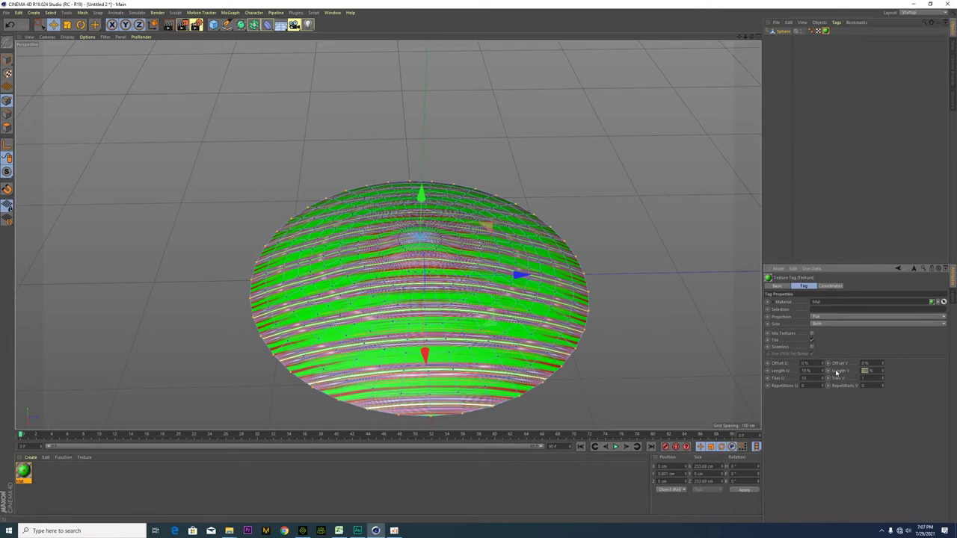
key("Return")
- Set the texture projection to Cubic and return Length U and Length V to 100%
left_click(835, 321)
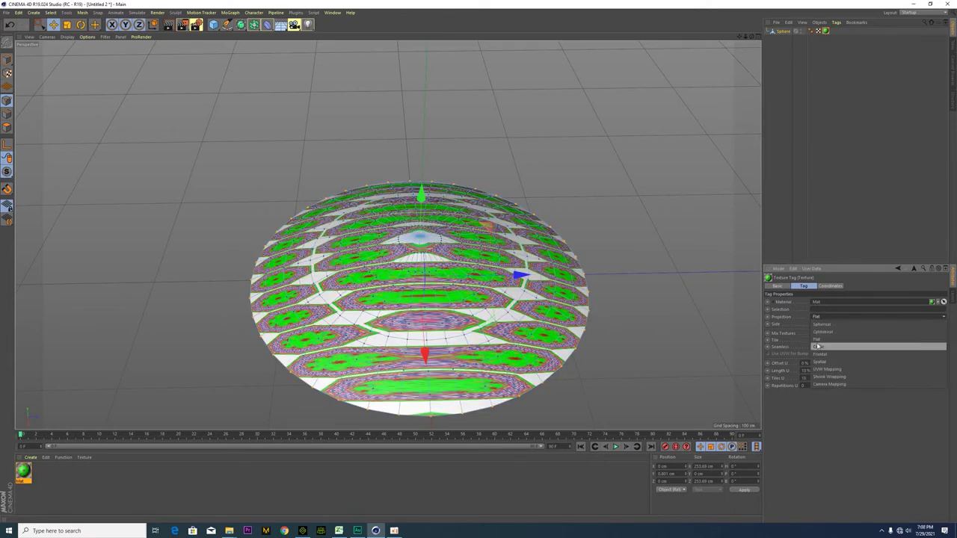
left_click(818, 342)
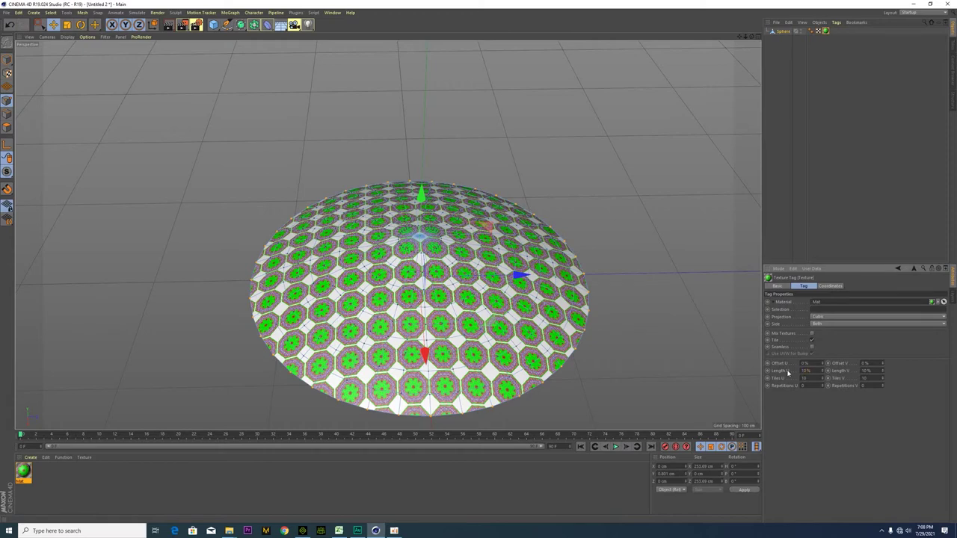
type("0")
key("Return")
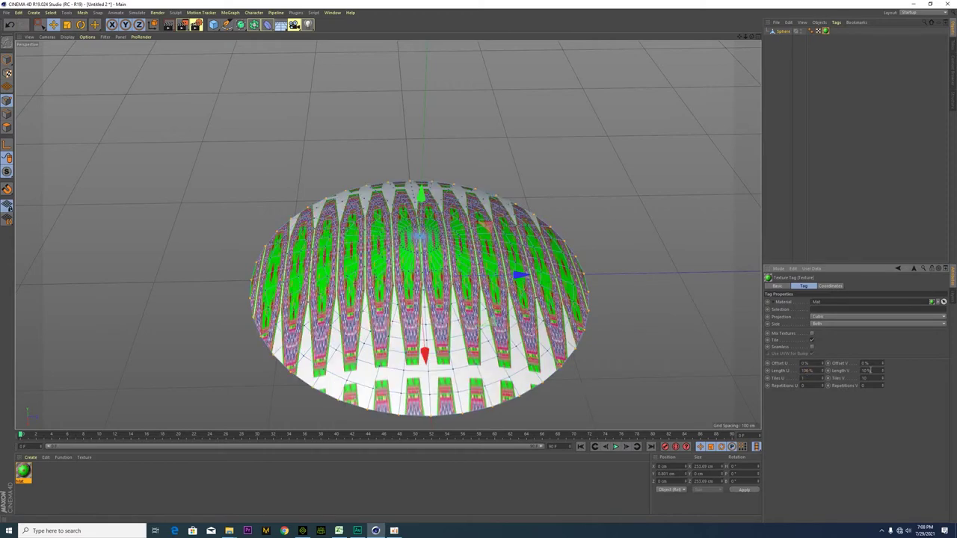
type("0")
key("Return")
- Try enlarging the cubic texture with Length U and Length V of 150%
left_click(806, 370)
type("150")
key("Return")
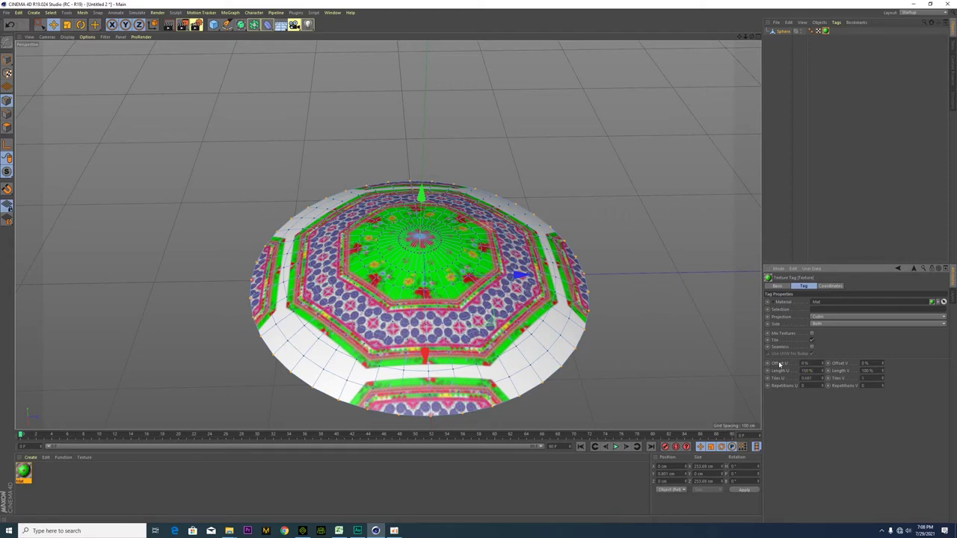
left_click(866, 370)
type("1")
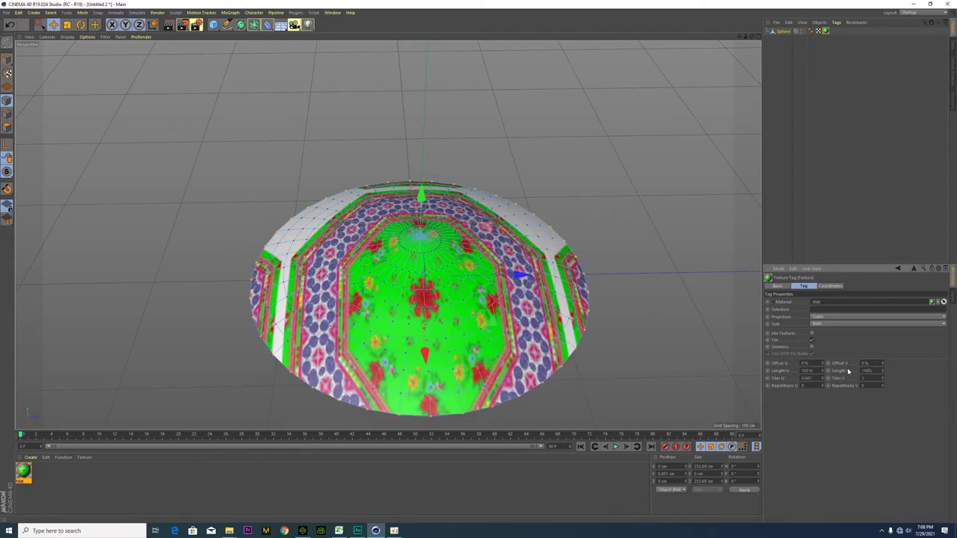
type("50")
key("Return")
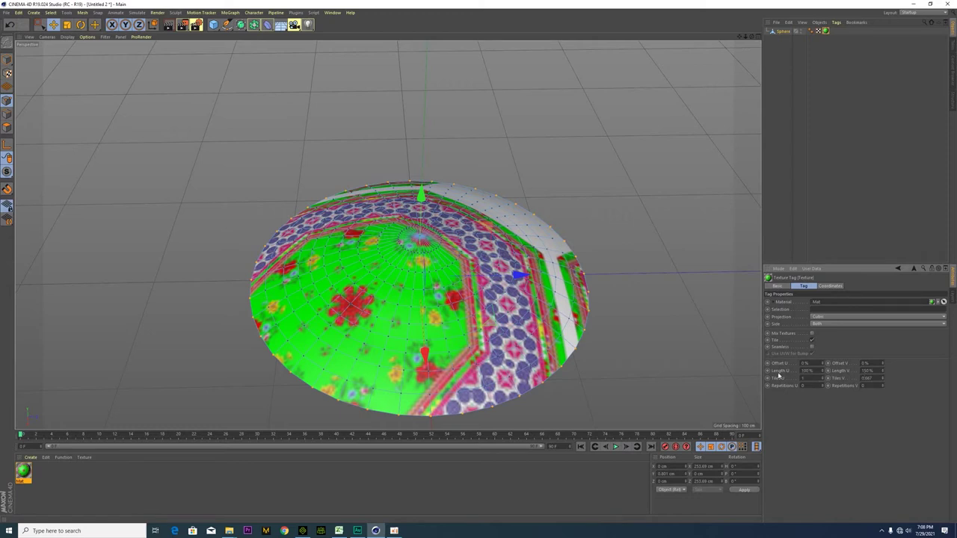
- Undo the last length change and try 200% for both Length V and Length U
key("ctrl+z")
key("Tab")
type("200")
key("Return")
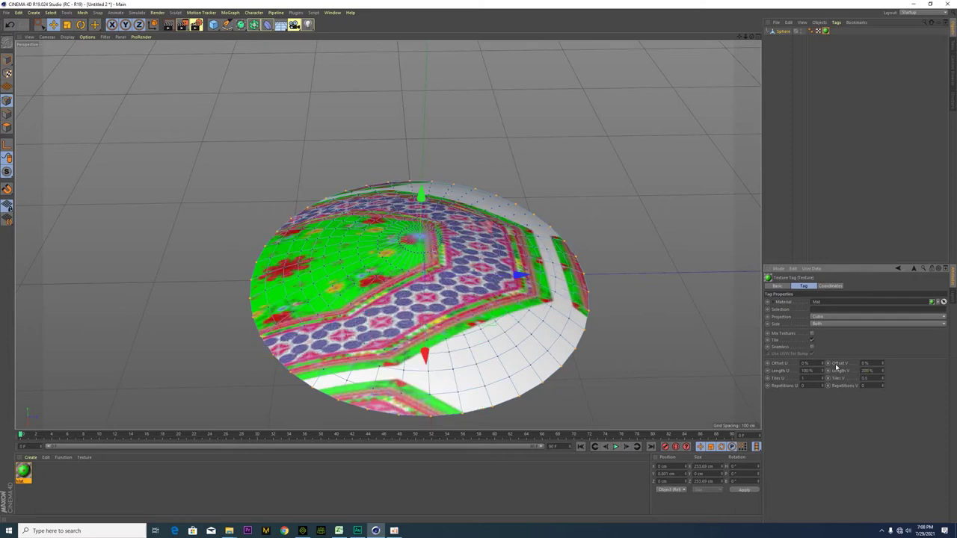
double_click(810, 371)
type("2")
key("Return")
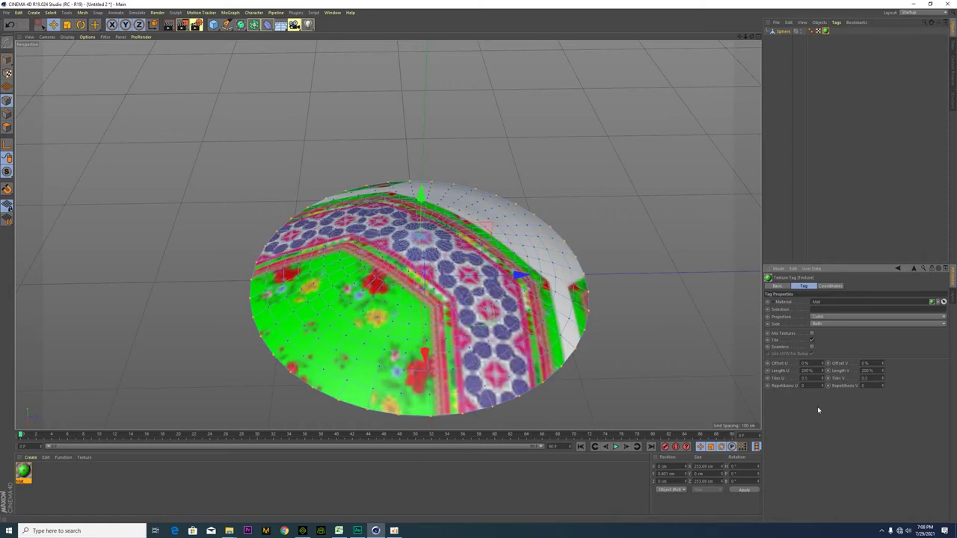
- Reset the texture's Length U and Length V to 100%
left_click_drag(637, 354, 518, 325, "alt")
left_click_drag(812, 372, 776, 368)
type("100")
key("Return")
type("100")
key("Return")
- Try a texture Length U of 120% with Length V at 120% and 130%, undoing the last length change
left_click_drag(704, 324, 738, 379, "alt")
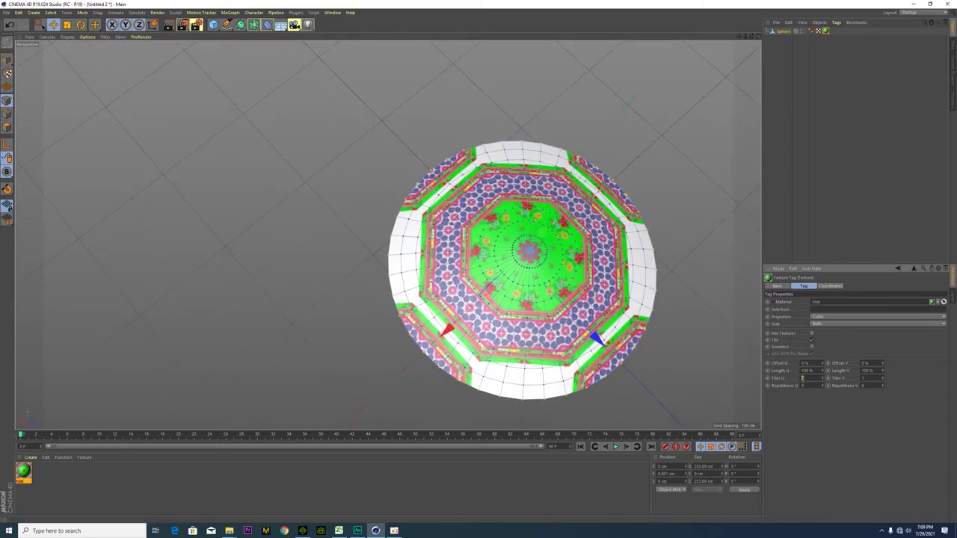
scroll(530, 304, "up", 1)
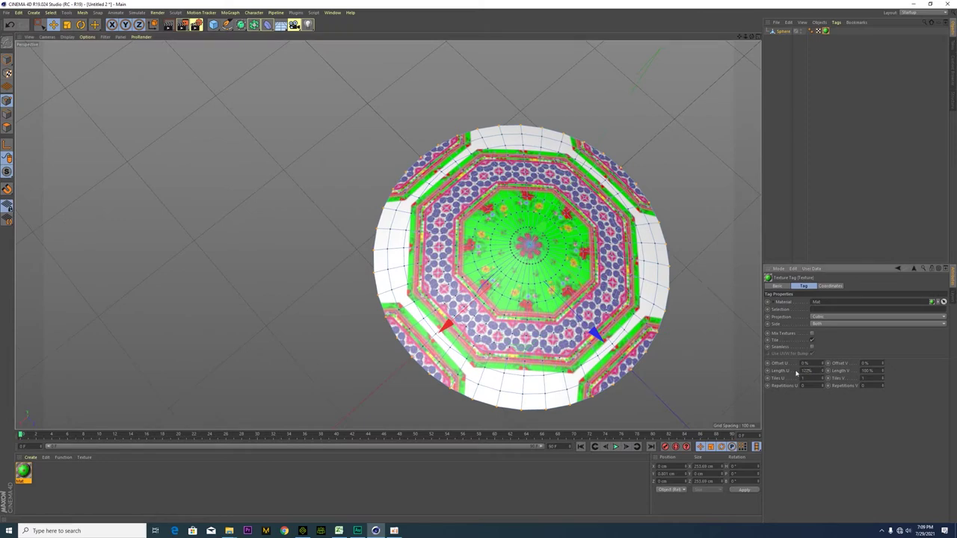
left_click_drag(797, 372, 860, 374)
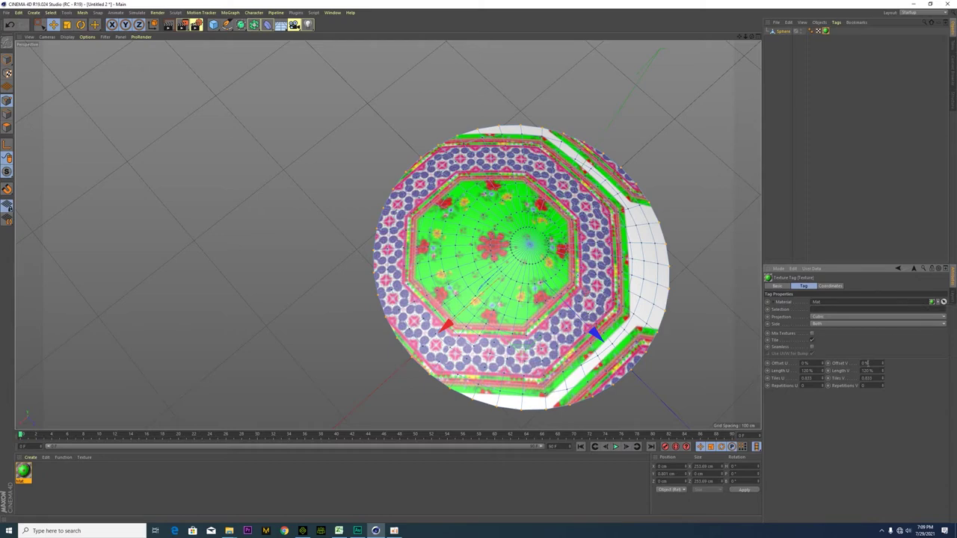
left_click_drag(870, 371, 860, 373)
type("130")
key("Return")
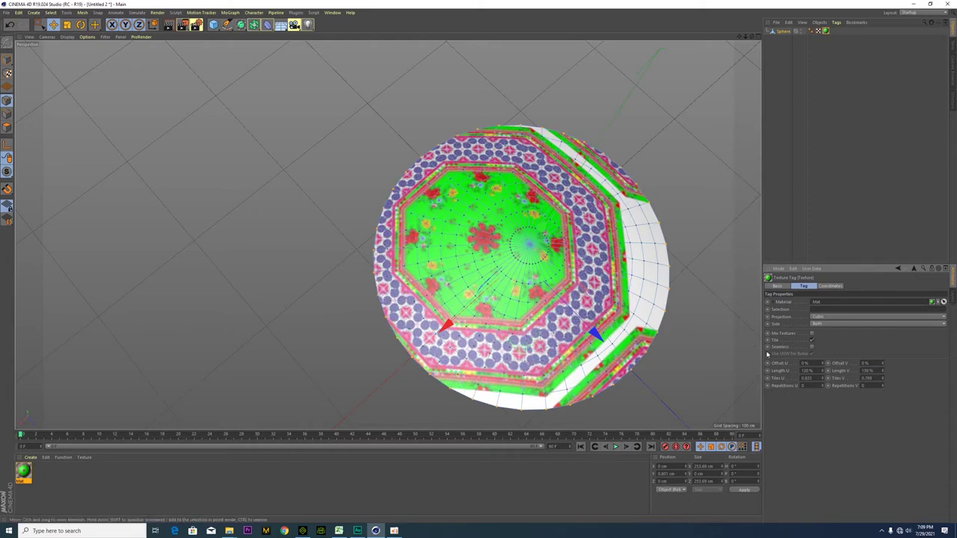
key("ctrl+z")
- Set the texture's Length U and Length V both to 130%
left_click_drag(810, 371, 779, 367)
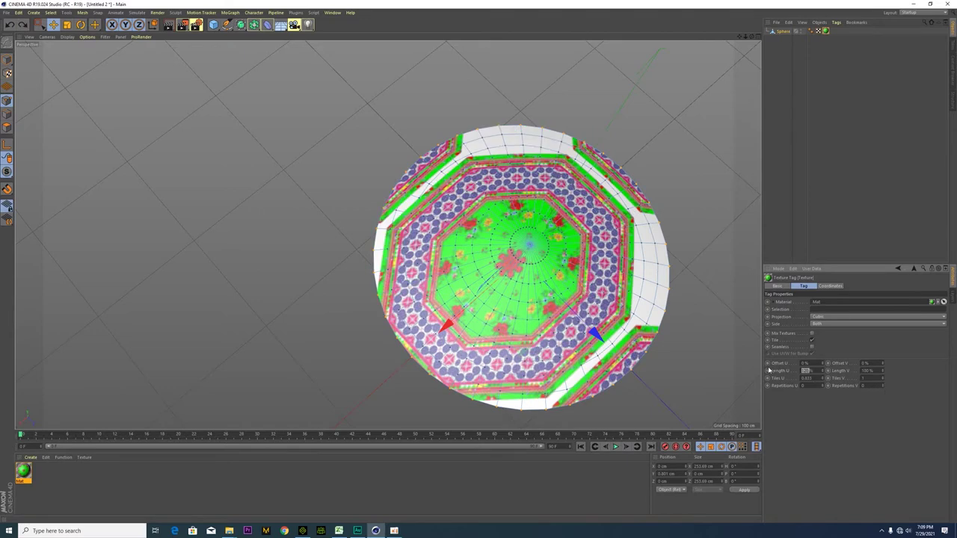
left_click_drag(872, 370, 845, 375)
type("150")
key("Return")
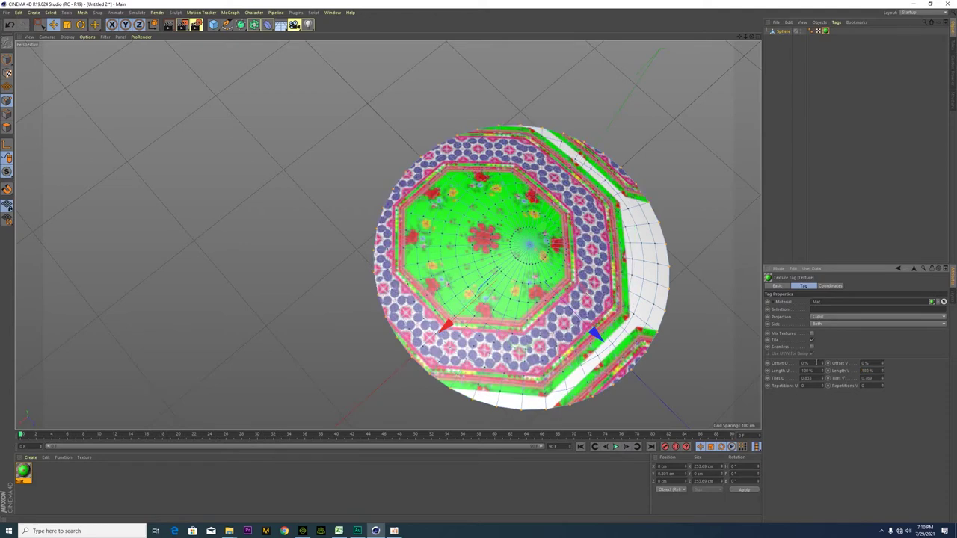
key("Return")
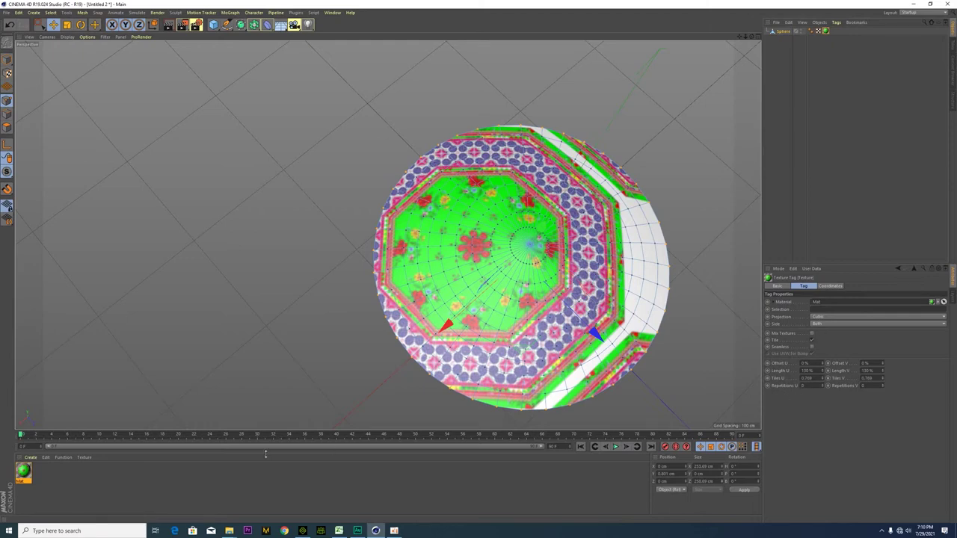
- Replace the material's colour texture with the image 013.png and copy it to the project location
double_click(23, 472)
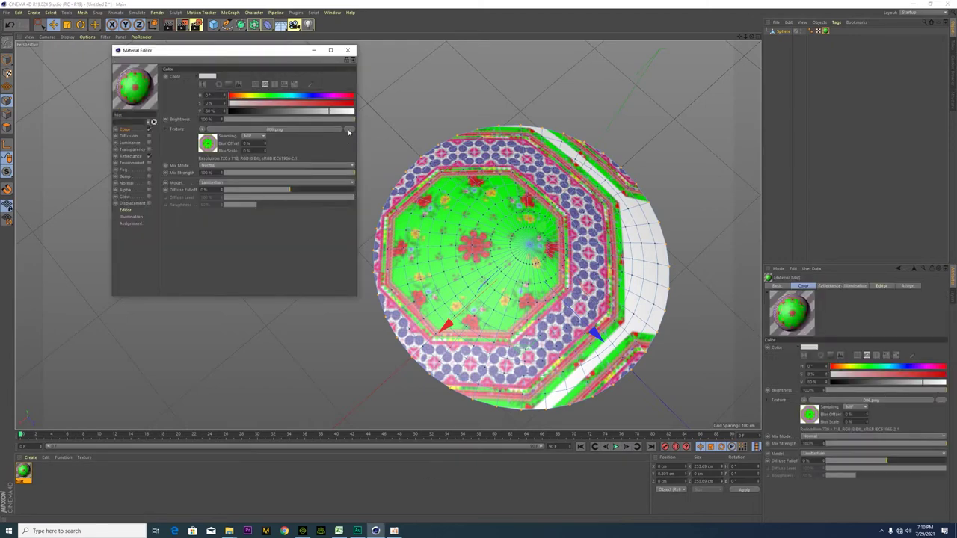
left_click(349, 129)
left_click(199, 138)
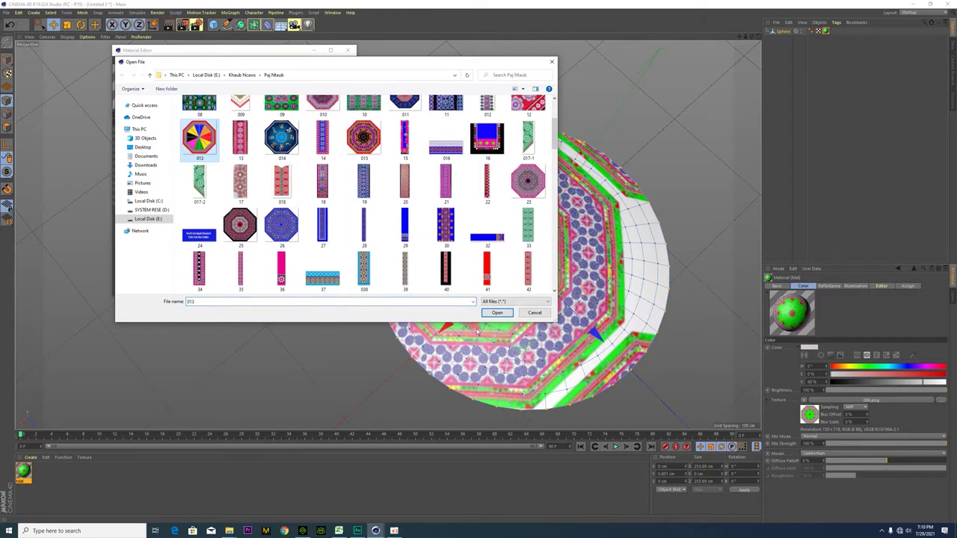
left_click(497, 313)
left_click(495, 291)
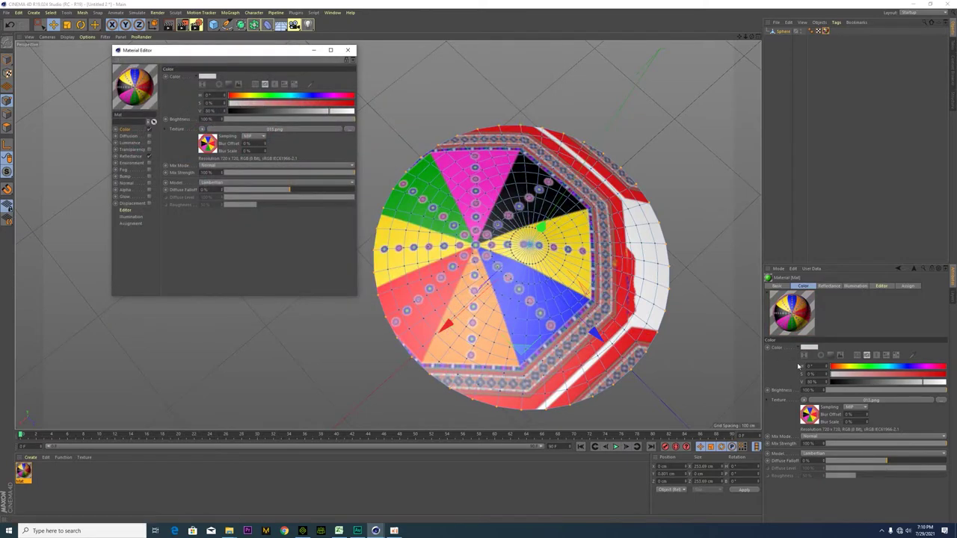
- Look through the material's Reflectance, Illumination, Editor, Assign and Basic properties and close the Material Editor
left_click(829, 287)
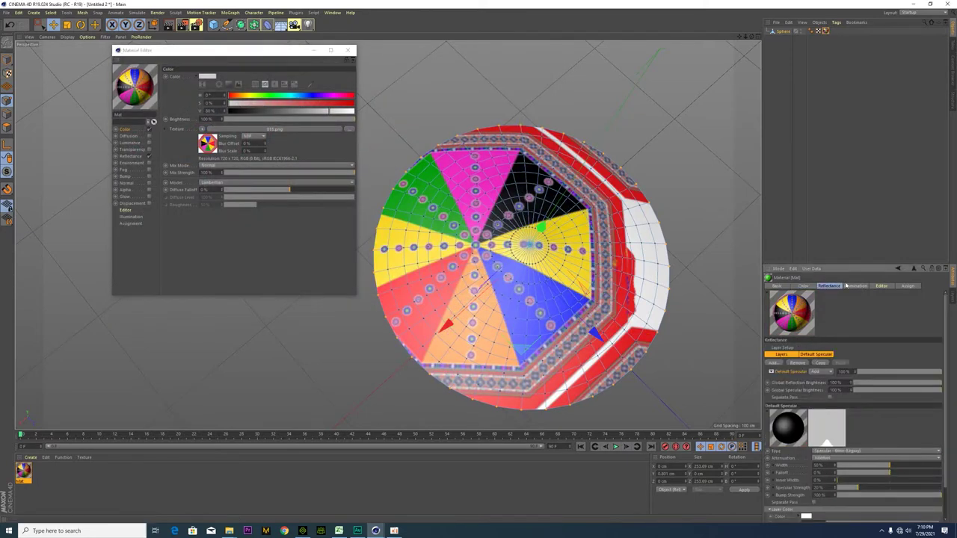
left_click(857, 287)
left_click(882, 287)
left_click(904, 287)
left_click(775, 286)
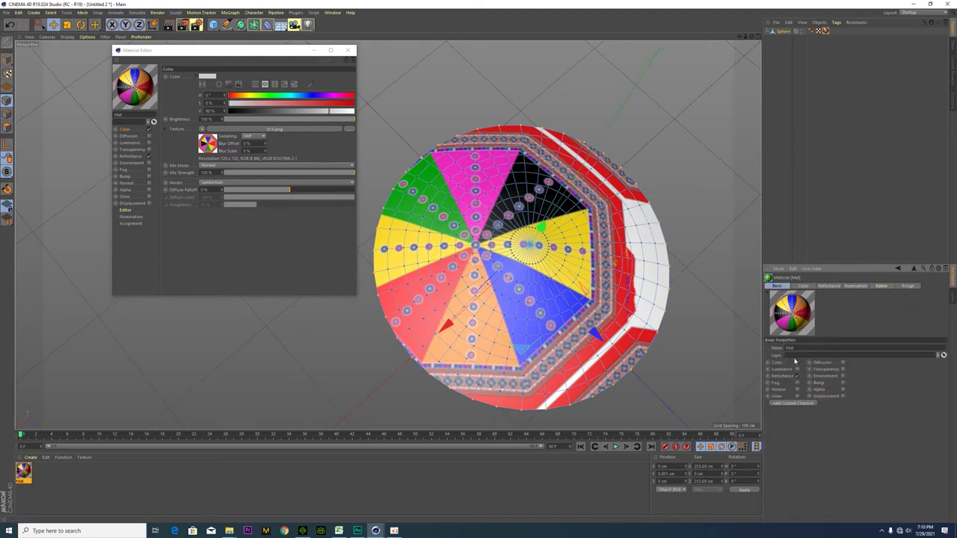
left_click(559, 276)
left_click_drag(486, 350, 496, 342)
key("ctrl+z")
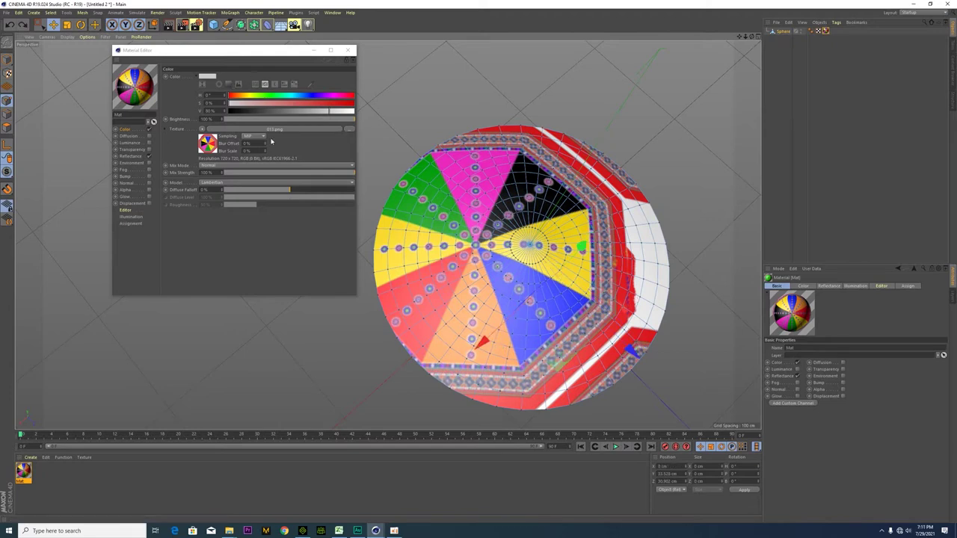
left_click(348, 50)
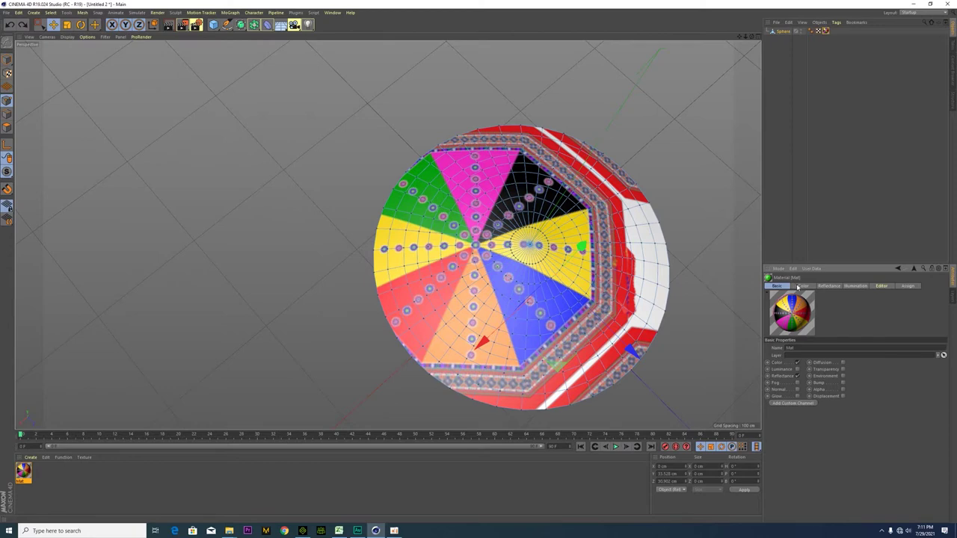
- Create a second material with the image 013 as its colour texture, copied to the project location, and apply it to the dome
double_click(97, 481)
double_click(22, 469)
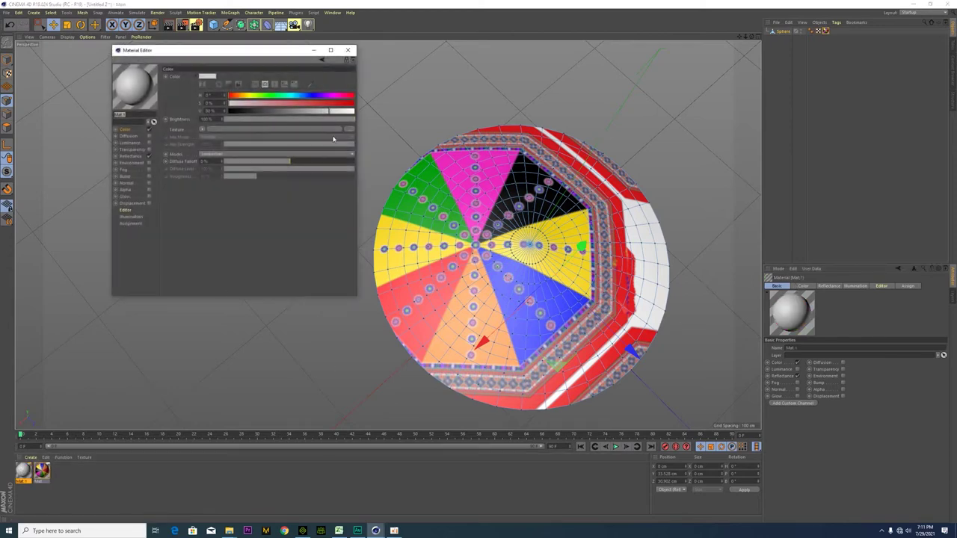
left_click(350, 130)
double_click(199, 248)
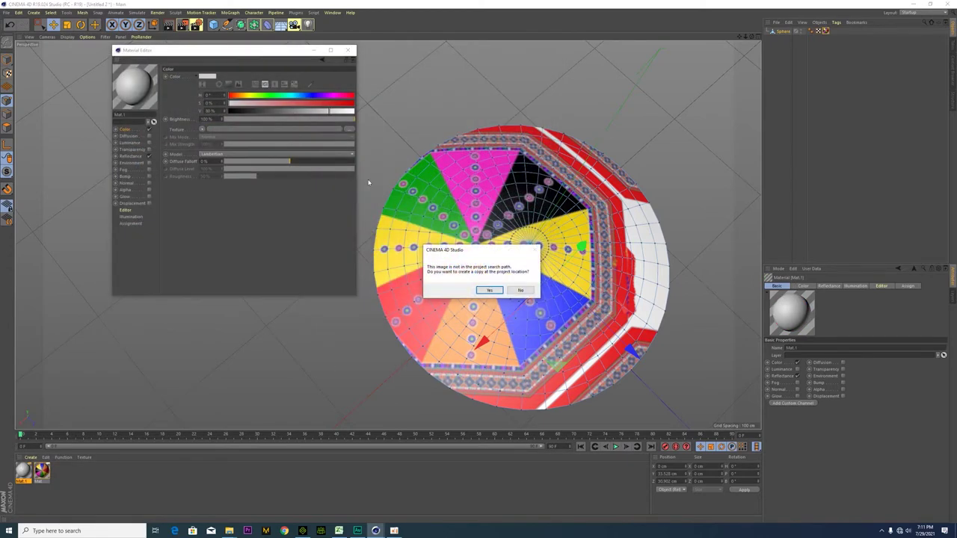
left_click(490, 290)
left_click_drag(24, 470, 441, 331)
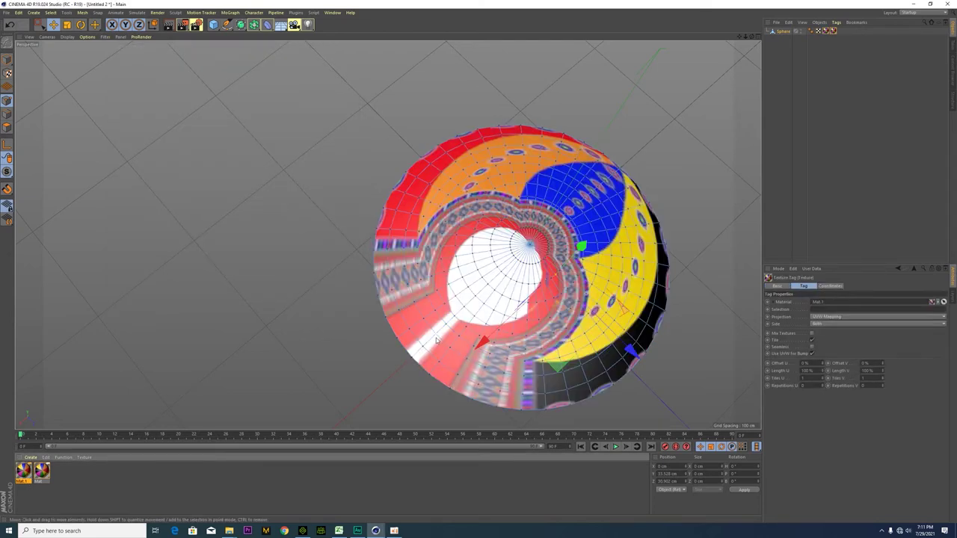
- Try the Spatial and UVW Mapping projections for the new texture and settle on Shrink Wrapping
left_click(826, 321)
left_click(819, 364)
left_click(820, 317)
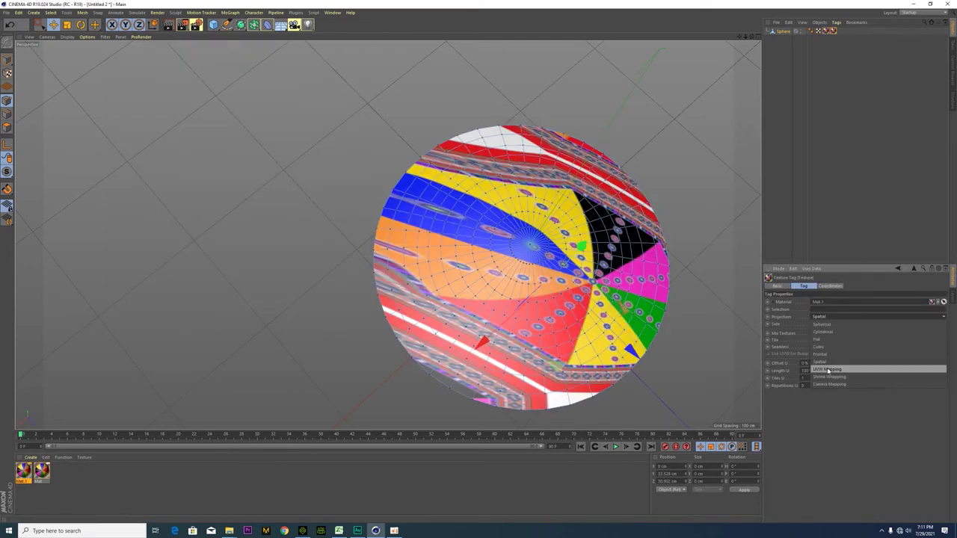
left_click(823, 327)
left_click(824, 318)
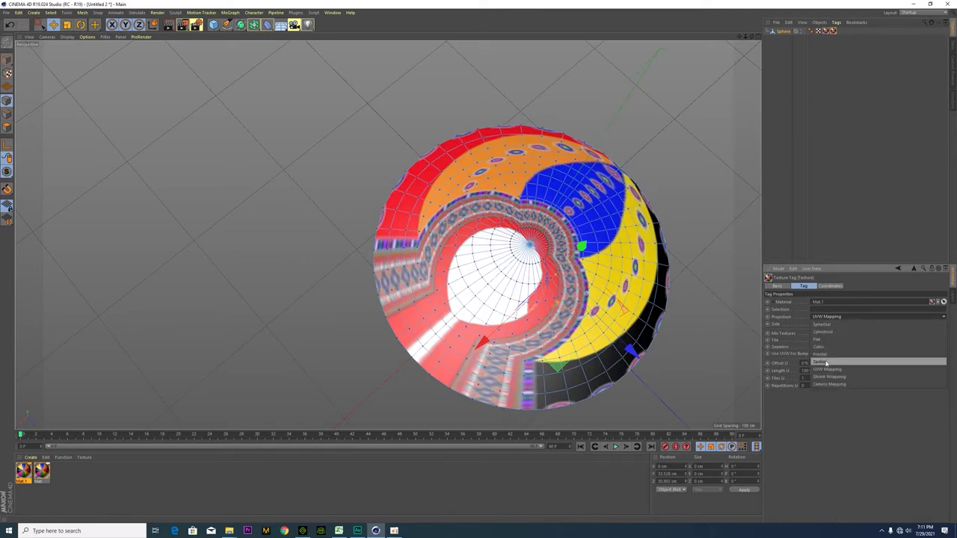
left_click(827, 379)
left_click_drag(692, 355, 570, 351, "alt")
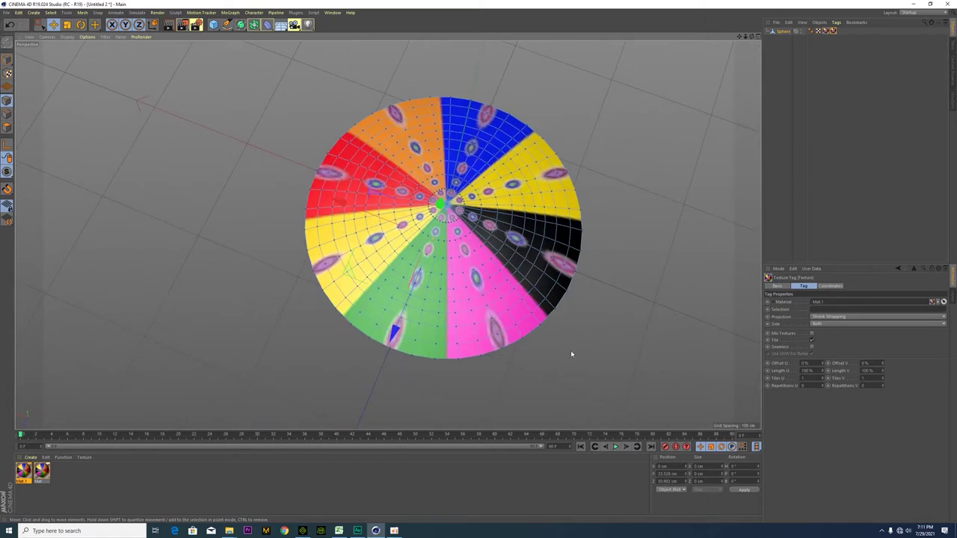
- Set the shrink-wrapped texture's Length U and Length V to 80%
type("80")
key("Return")
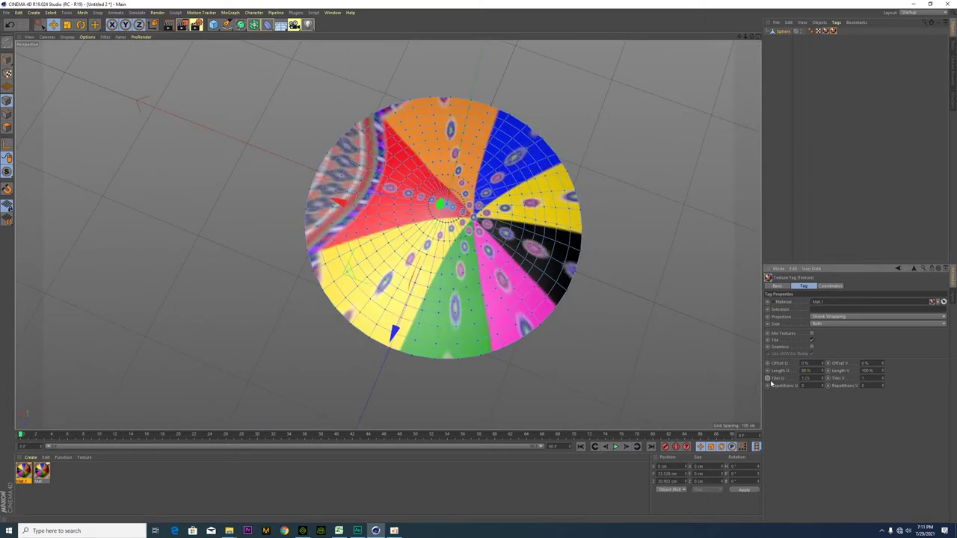
left_click_drag(829, 379, 832, 380)
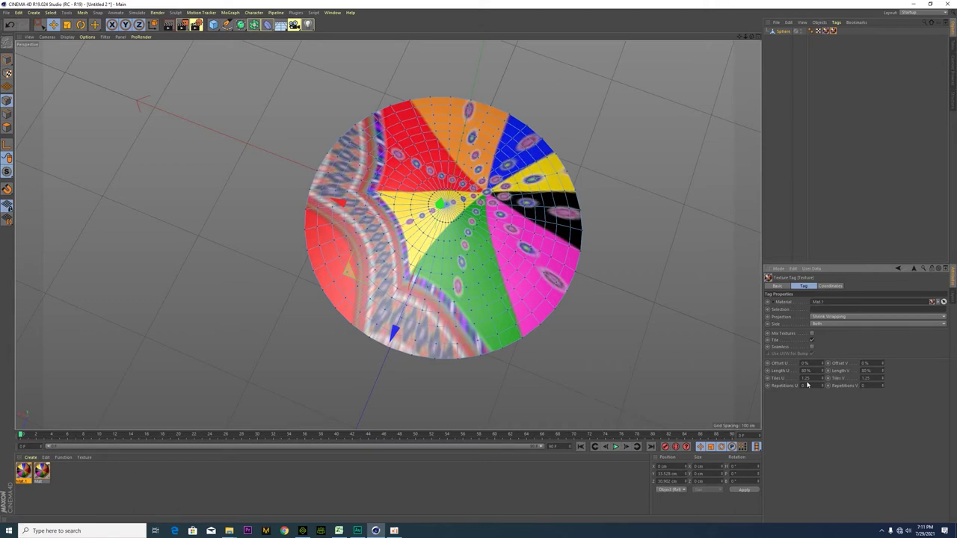
- Try a Length U and Length V of 50% for the shrink-wrapped texture
key("Return")
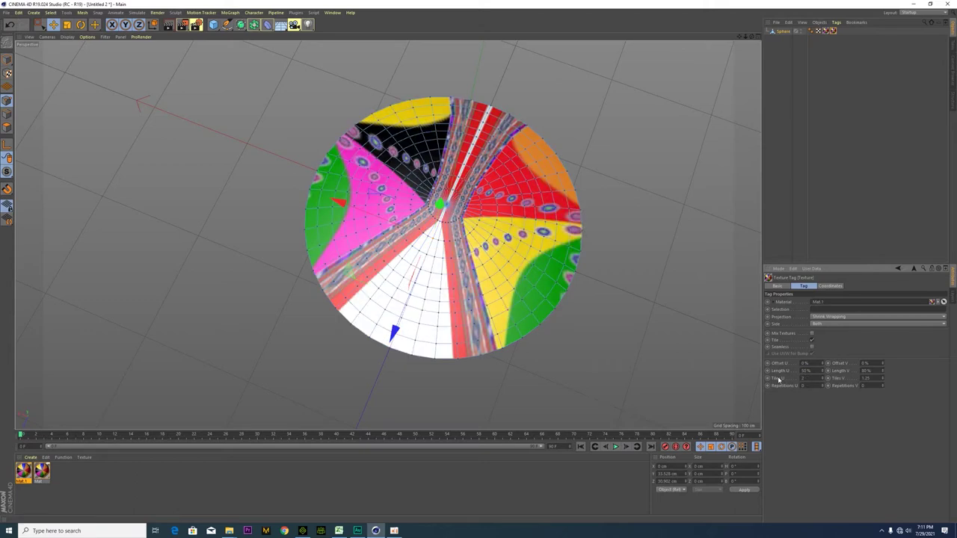
left_click_drag(871, 372, 834, 383)
type("50")
key("Return")
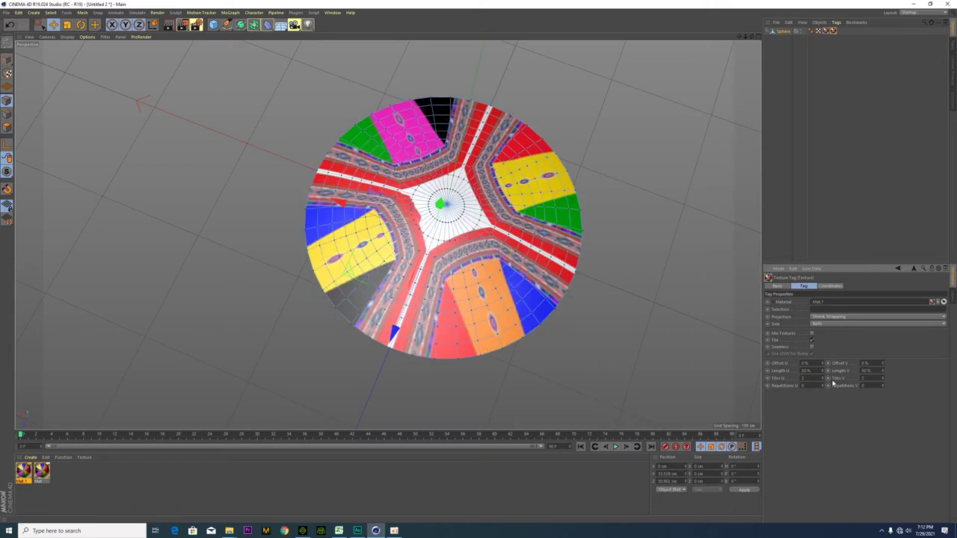
- Reset the shrink-wrapped texture's Length U and Length V to 100%
scroll(680, 305, "down", 2)
left_click_drag(807, 372, 781, 370)
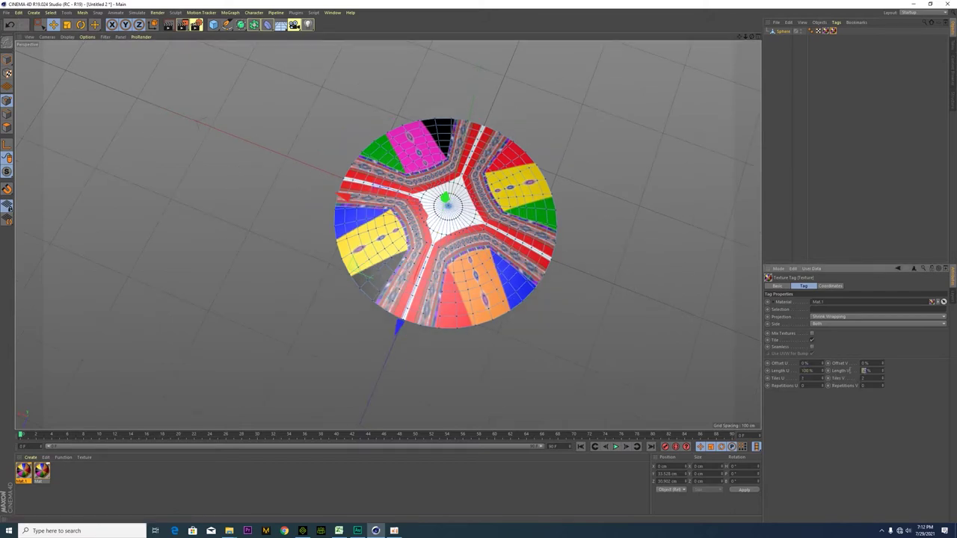
key("Return")
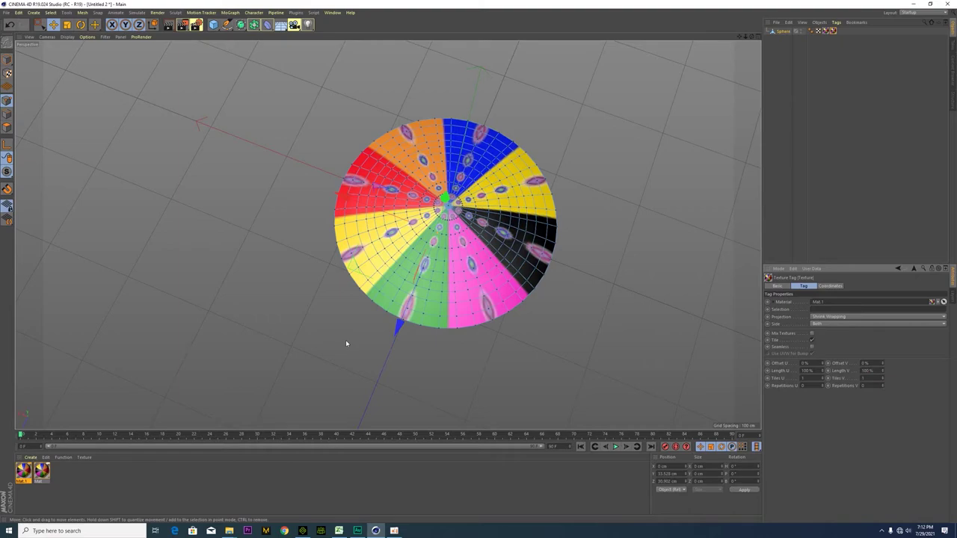
left_click_drag(454, 358, 431, 340, "alt")
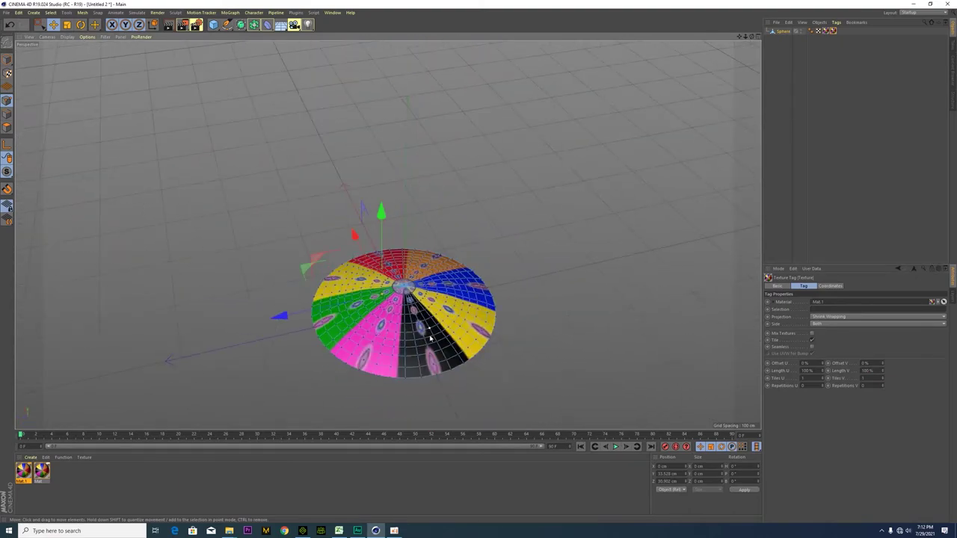
- Delete both materials from the scene
left_click(41, 470)
key("Delete")
left_click(23, 471)
key("Delete")
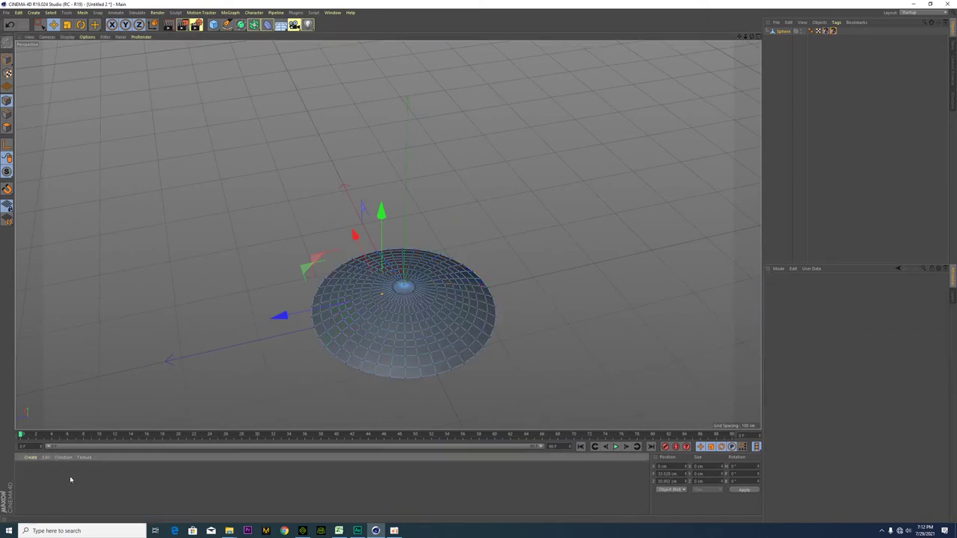
- Create a new material with the octagonal image 006 as its colour texture and copy it to the project location
double_click(71, 479)
double_click(24, 472)
left_click(352, 131)
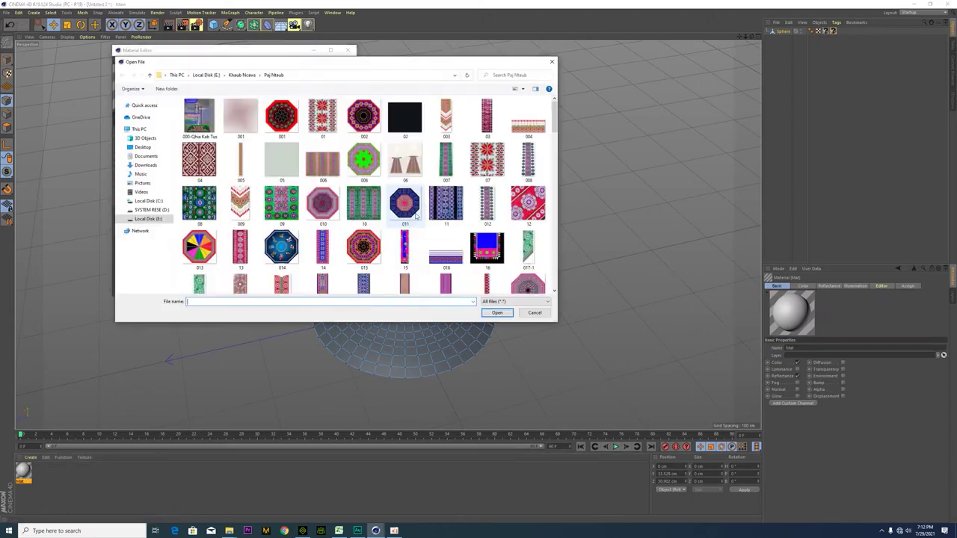
scroll(453, 227, "down", 2)
scroll(457, 231, "up", 2)
left_click(363, 160)
left_click(497, 312)
left_click(490, 290)
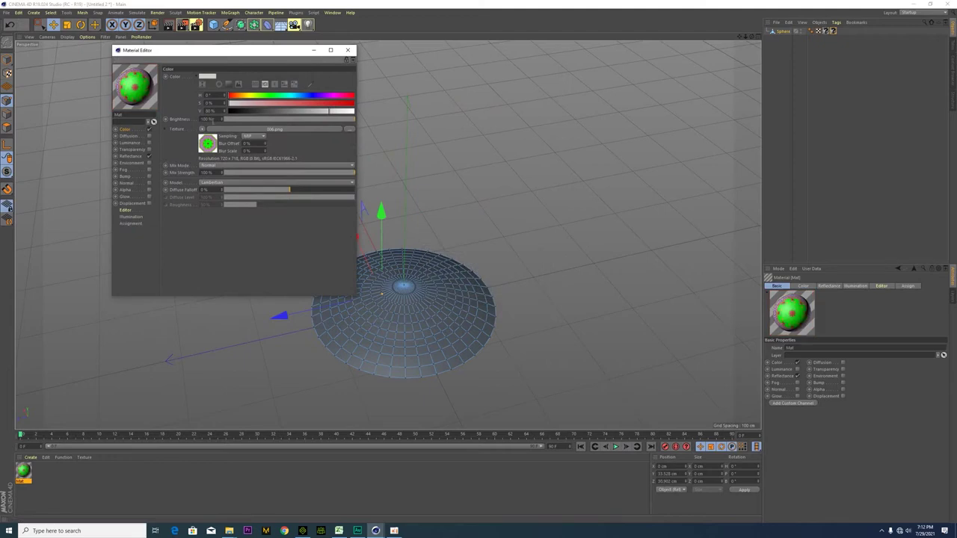
left_click(348, 50)
- Apply the new material to the dome and set its projection to Cubic
left_click_drag(23, 471, 383, 325)
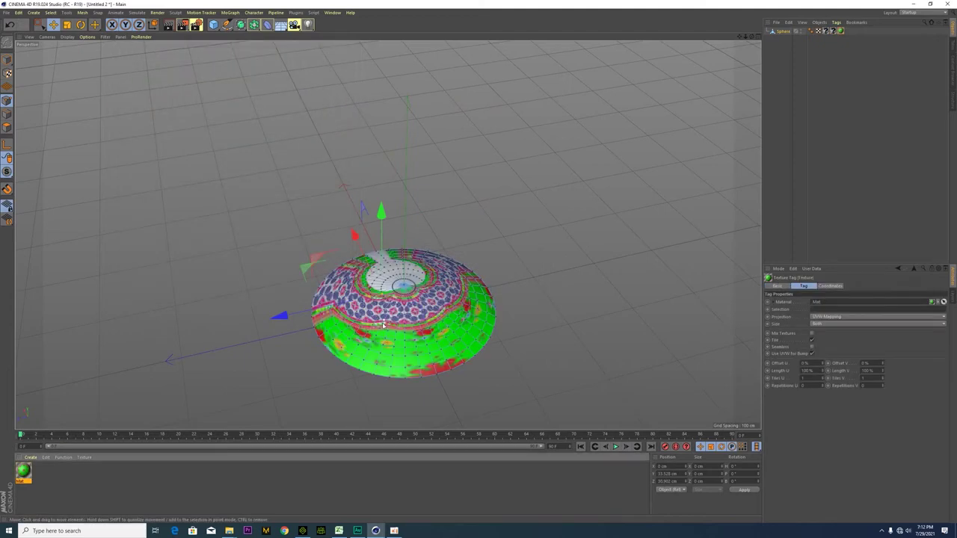
left_click(875, 317)
left_click(837, 353)
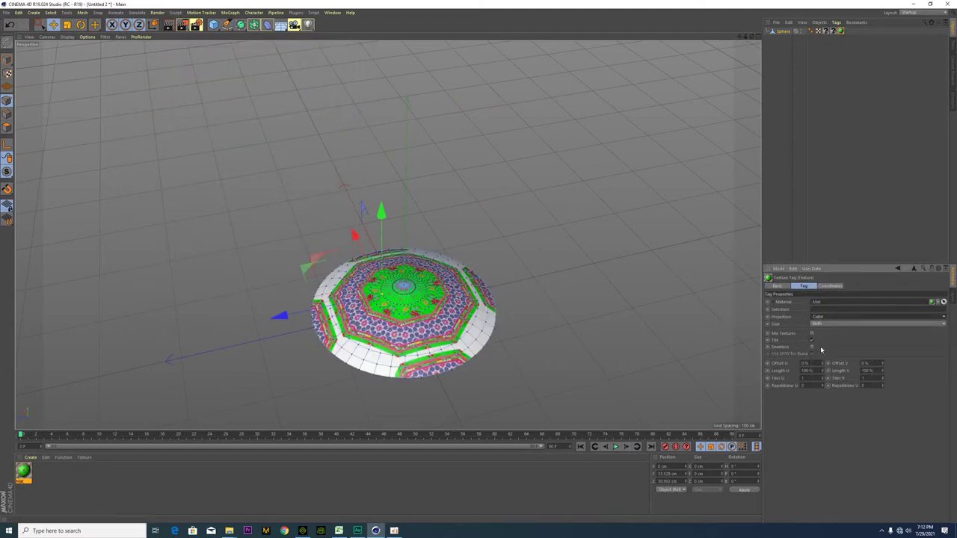
scroll(395, 311, "up", 2)
left_click_drag(428, 302, 404, 370, "alt")
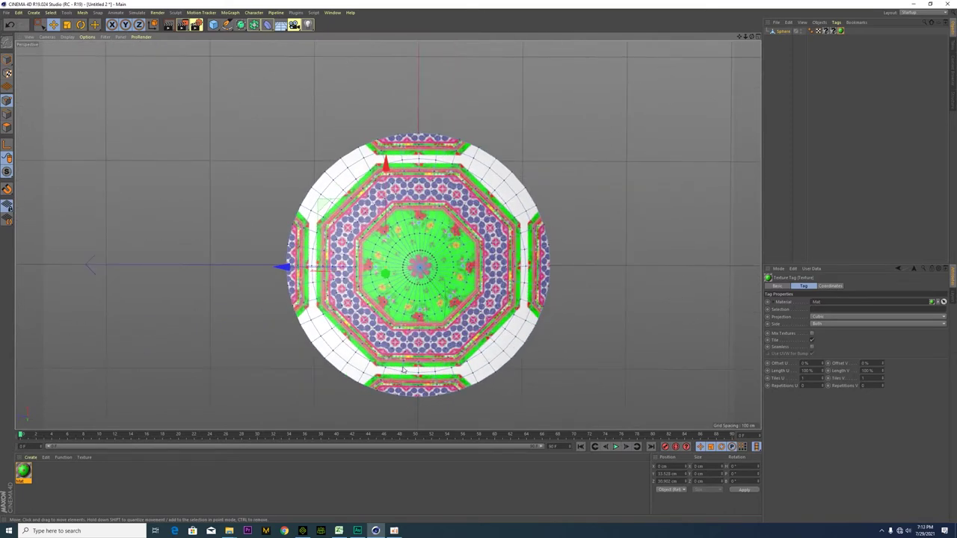
- Cut the dome's polygons with Line Cut along the outer edge of the central octagon pattern, closing the outline
left_click(7, 127)
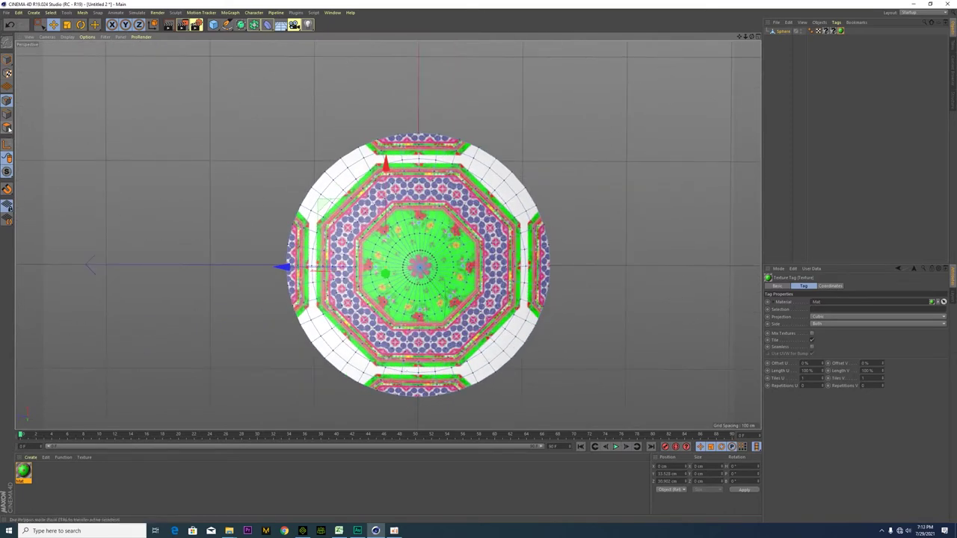
right_click(350, 196)
left_click(393, 277)
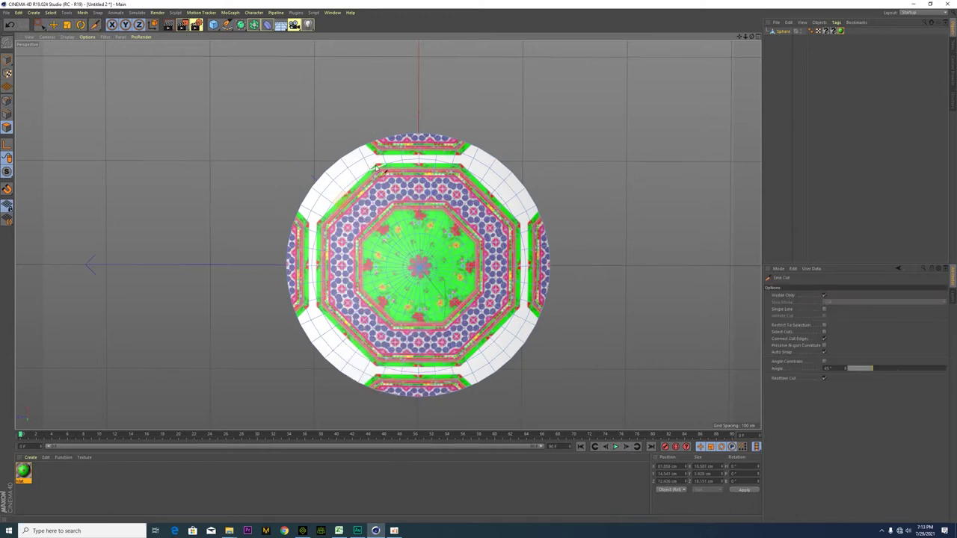
scroll(350, 196, "up", 2)
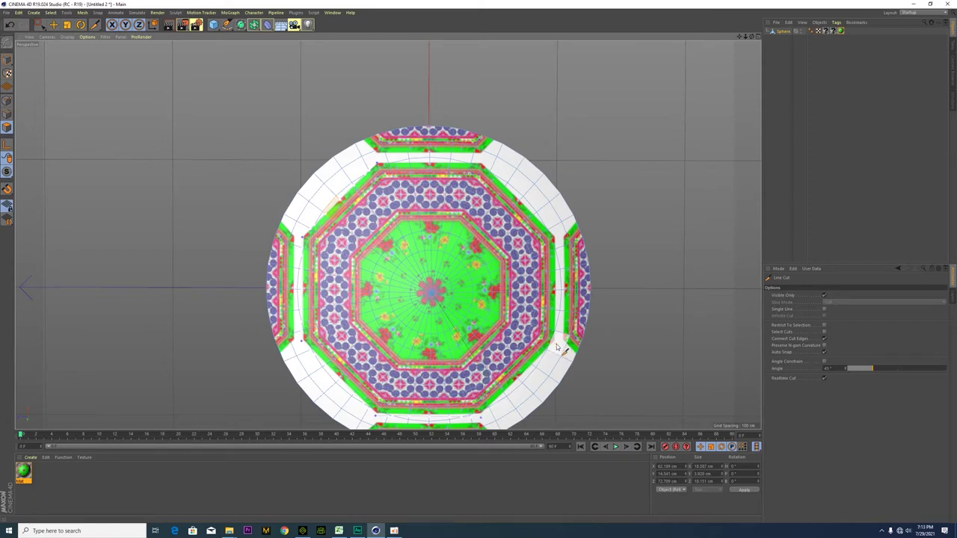
scroll(556, 246, "up", 2)
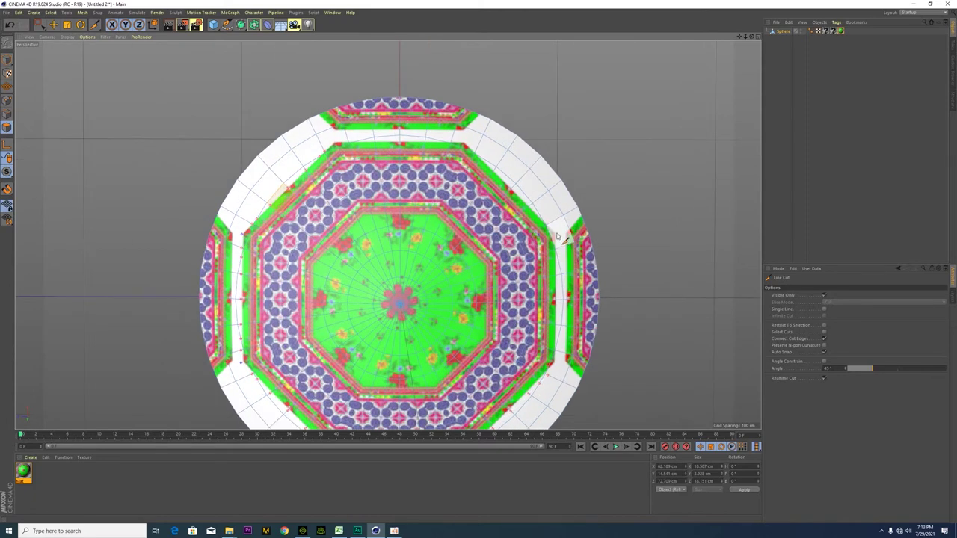
scroll(532, 187, "up", 2)
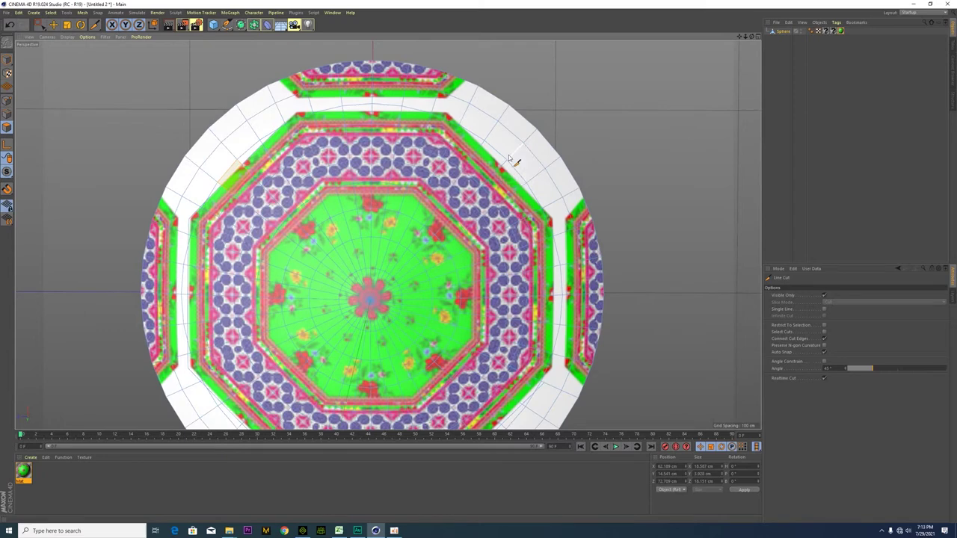
left_click(448, 111)
key("Return")
key("space")
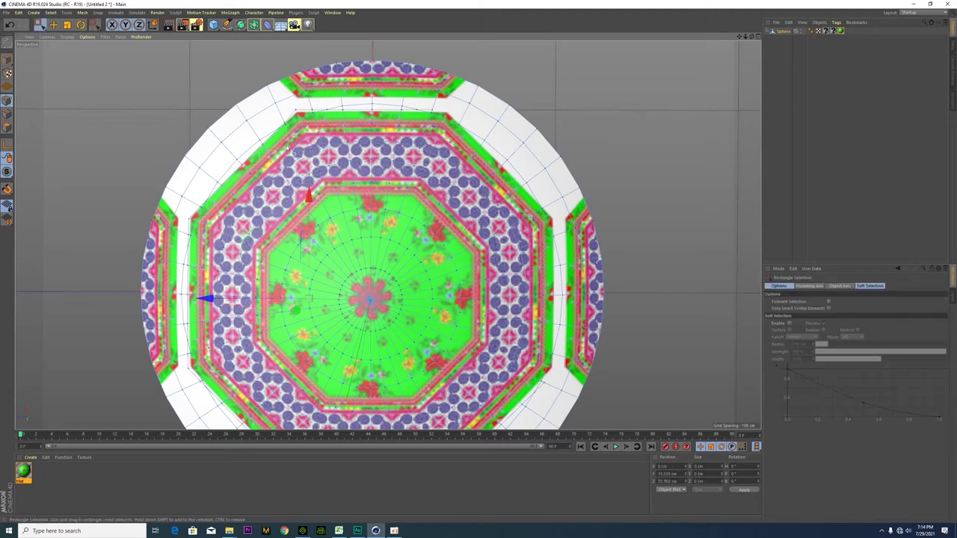
- Use Line Cut on the dome's mesh at the outer corners of the central octagon pattern
scroll(266, 155, "down", 2)
scroll(419, 195, "up", 2)
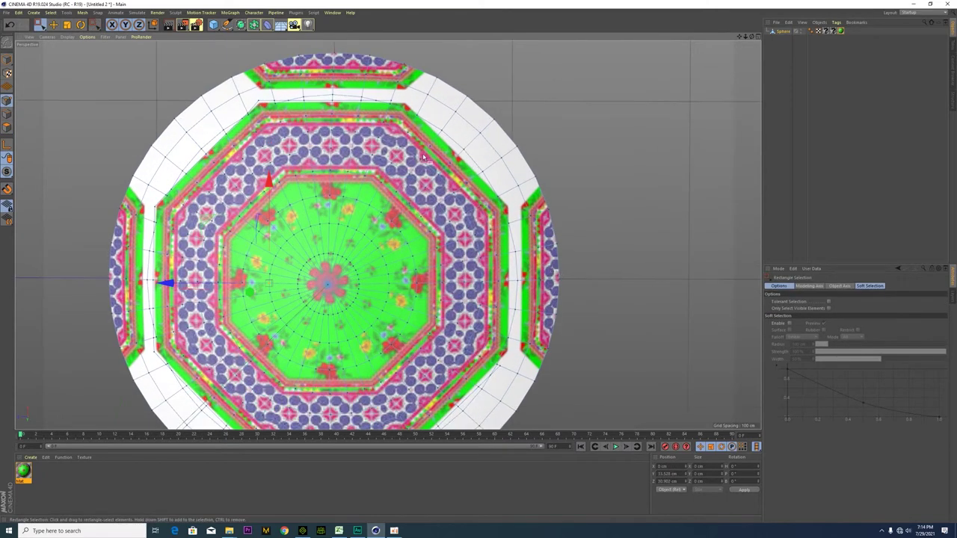
scroll(423, 157, "down", 1)
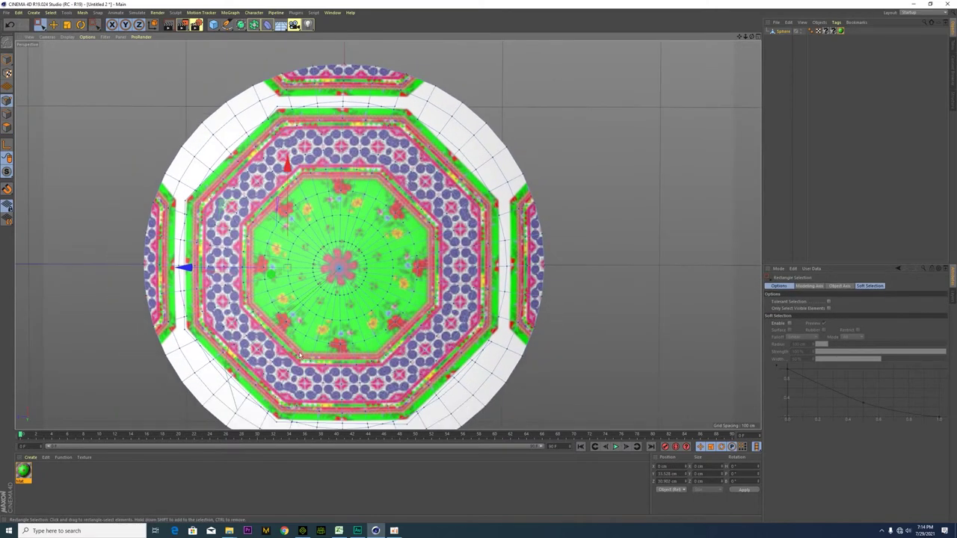
right_click(473, 367)
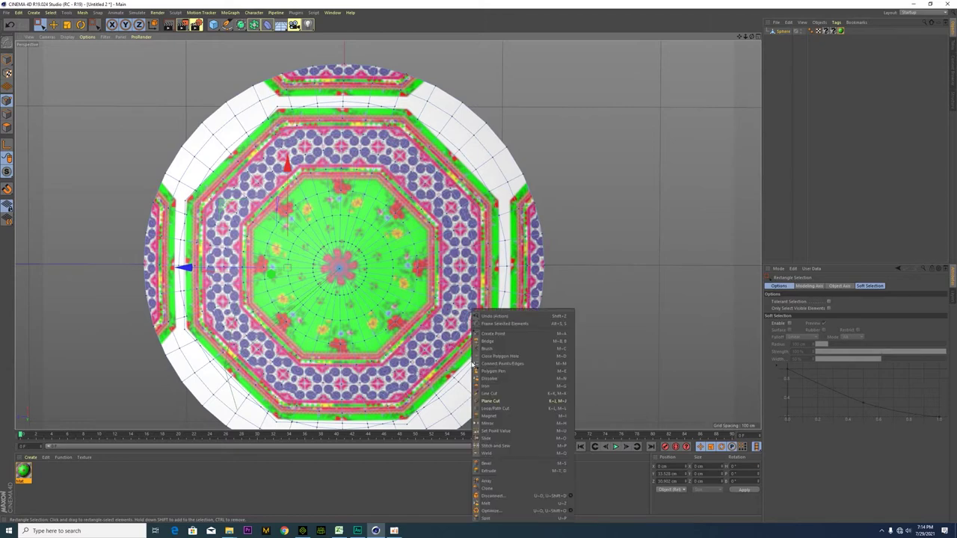
left_click(497, 385)
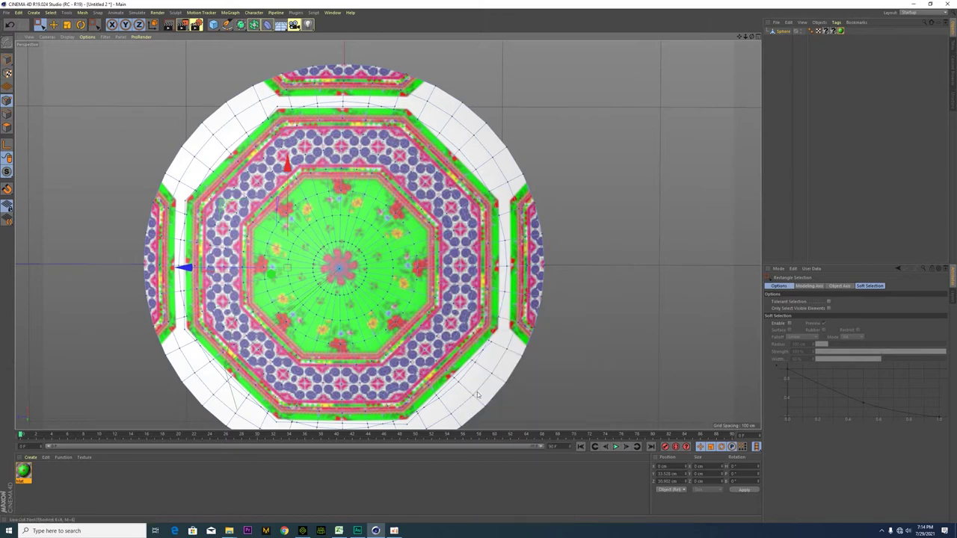
left_click(500, 333)
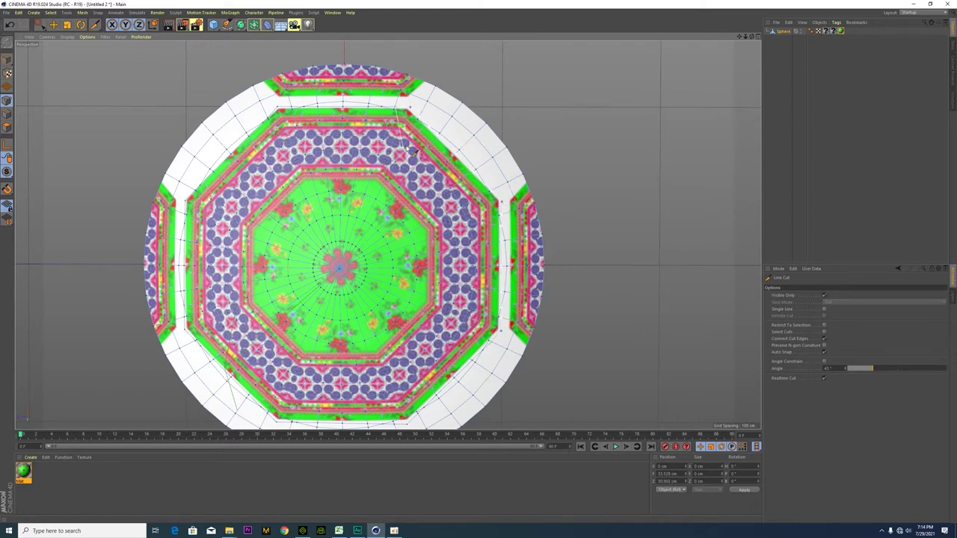
key("0")
scroll(321, 177, "up", 1)
scroll(324, 180, "down", 2)
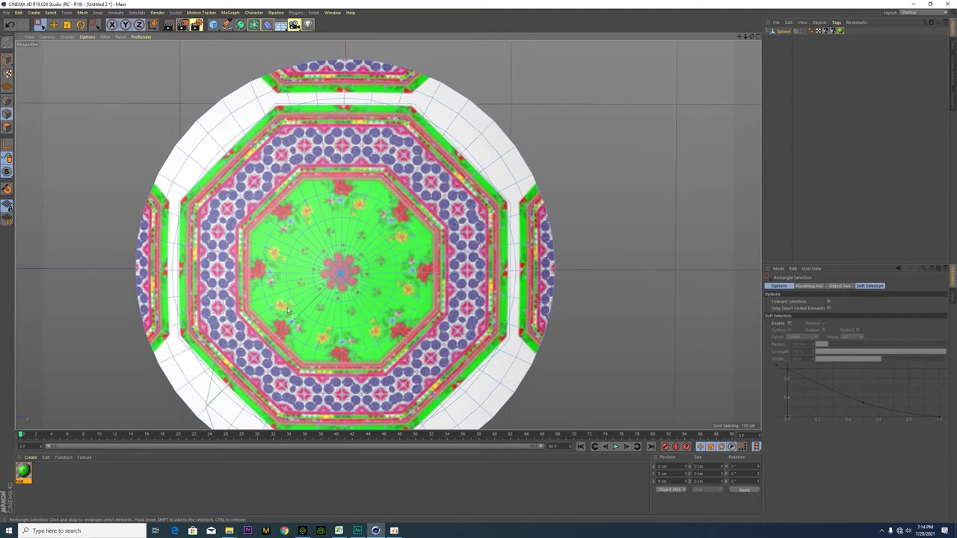
left_click(8, 128)
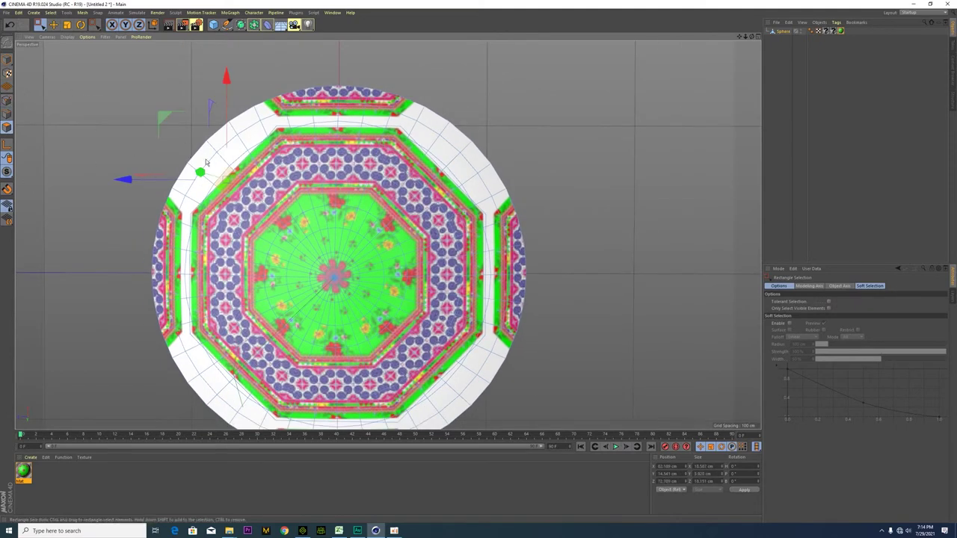
left_click_drag(207, 178, 309, 180, "alt")
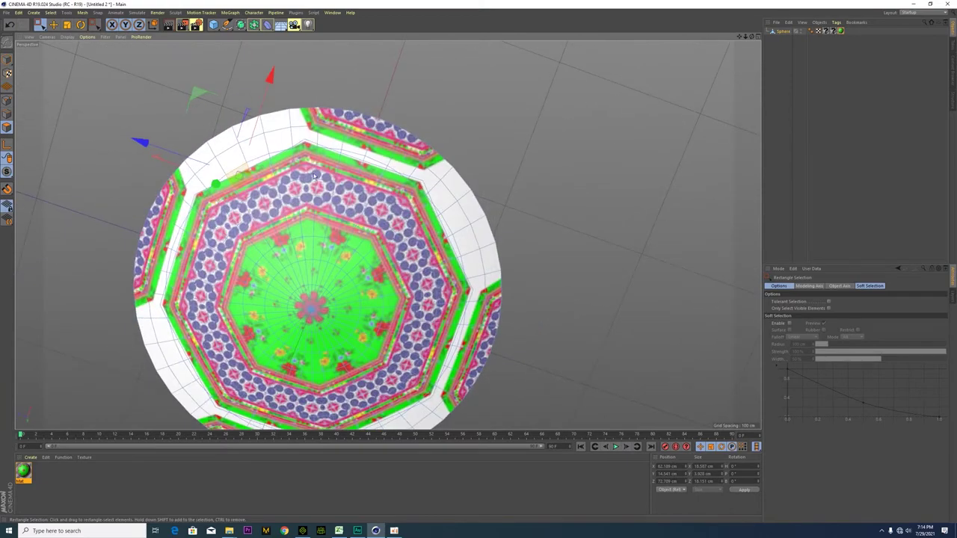
left_click(47, 29)
left_click(56, 49)
left_click(48, 29)
left_click(55, 37)
left_click(254, 145)
left_click(230, 156)
left_click(222, 144)
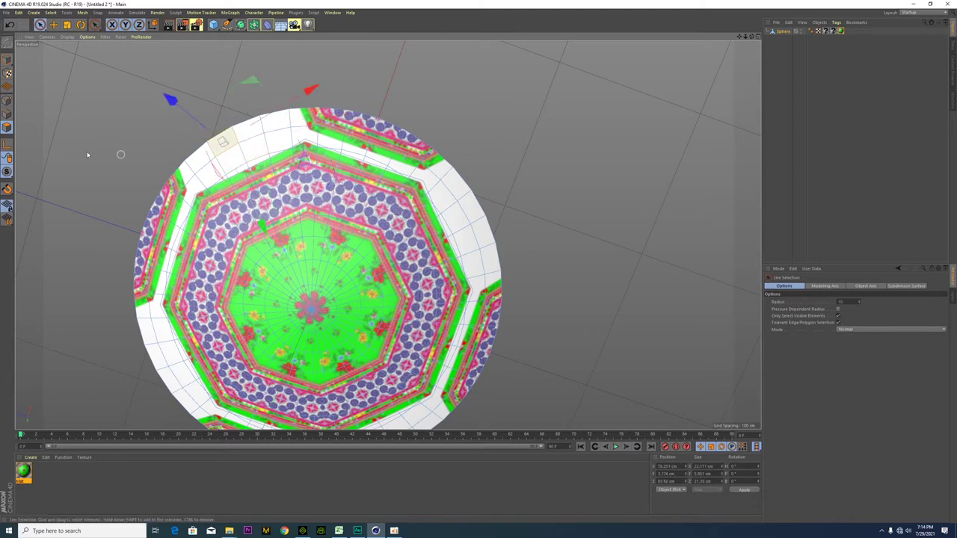
- Rectangle-select the mesh points in the white area beyond the octagon's upper-left side and delete them
left_click(6, 101)
left_click(215, 157)
left_click(42, 27)
left_click(58, 49)
left_click_drag(222, 120, 189, 182)
key("Delete")
left_click_drag(232, 149, 303, 109)
key("Delete")
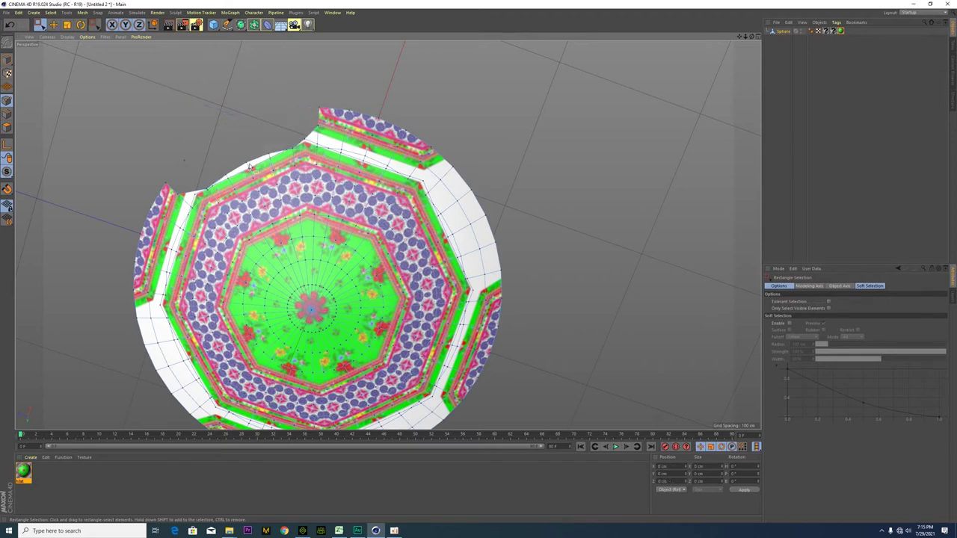
- Delete the leftover points along the octagon's upper-left edge and those beyond the upper half of its left side
key("Delete")
left_click_drag(249, 166, 195, 199)
key("Delete")
key("Delete")
key("ctrl+z")
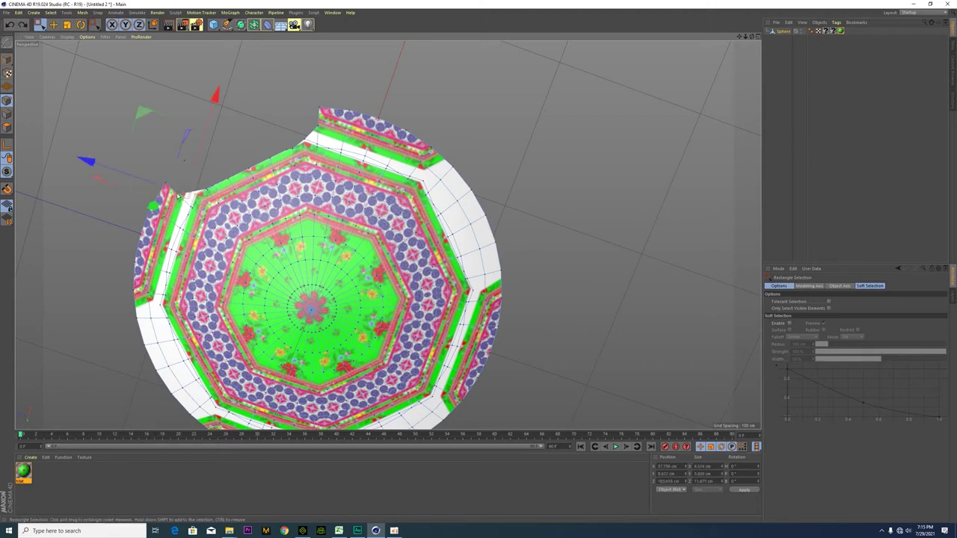
left_click_drag(149, 189, 174, 238)
key("ctrl+z")
key("Delete")
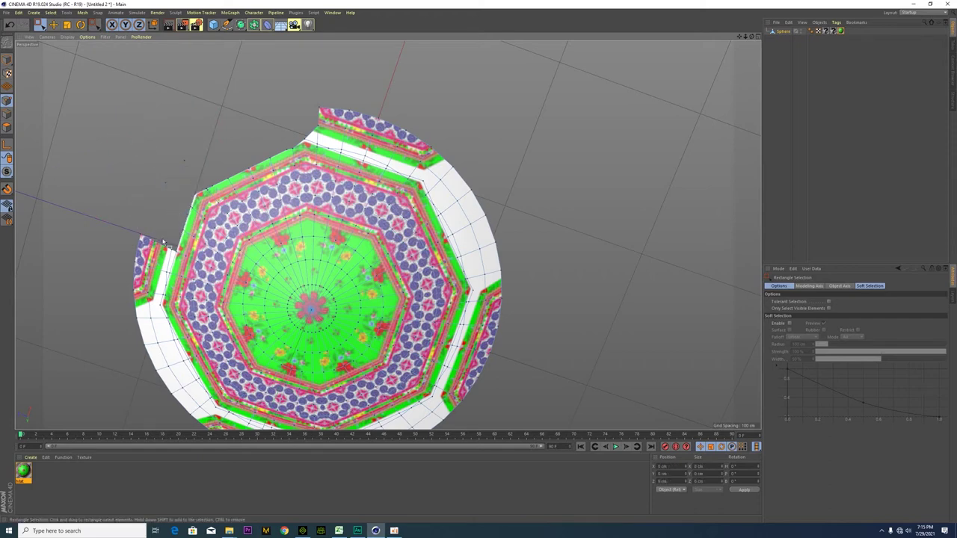
key("Delete")
- Delete the mesh points beyond the lower half of the octagon's left side and in the adjoining white area
left_click_drag(165, 270, 150, 300)
key("Delete")
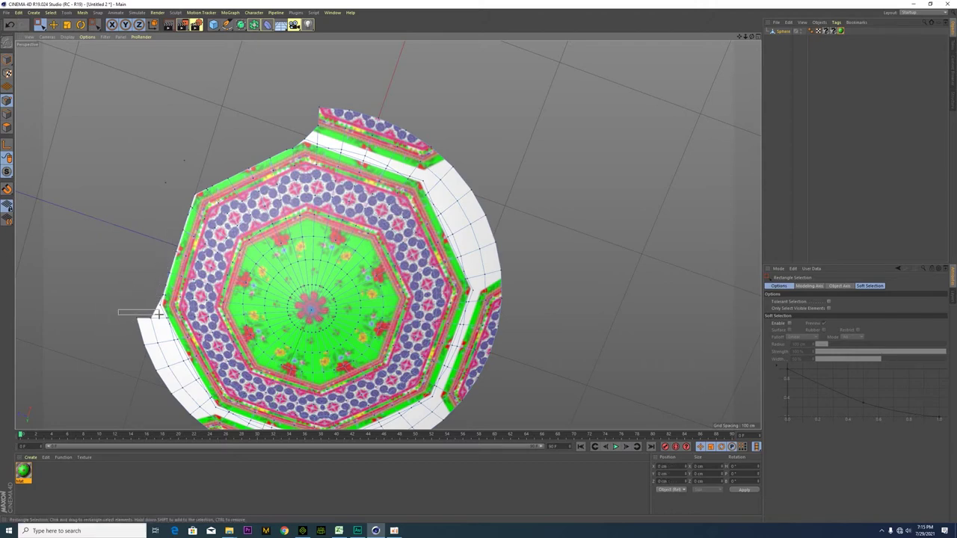
left_click_drag(160, 324, 161, 324)
key("Delete")
left_click_drag(116, 336, 178, 382)
key("Delete")
scroll(143, 351, "down", 3)
key("Delete")
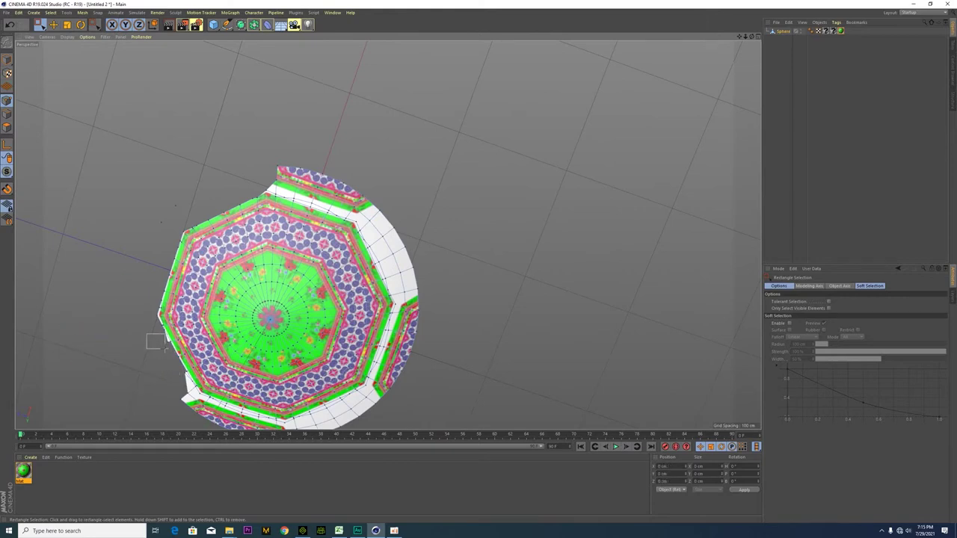
- Delete the remaining mesh points outside the octagon's lower-left side, down to its corner
scroll(158, 344, "up", 1)
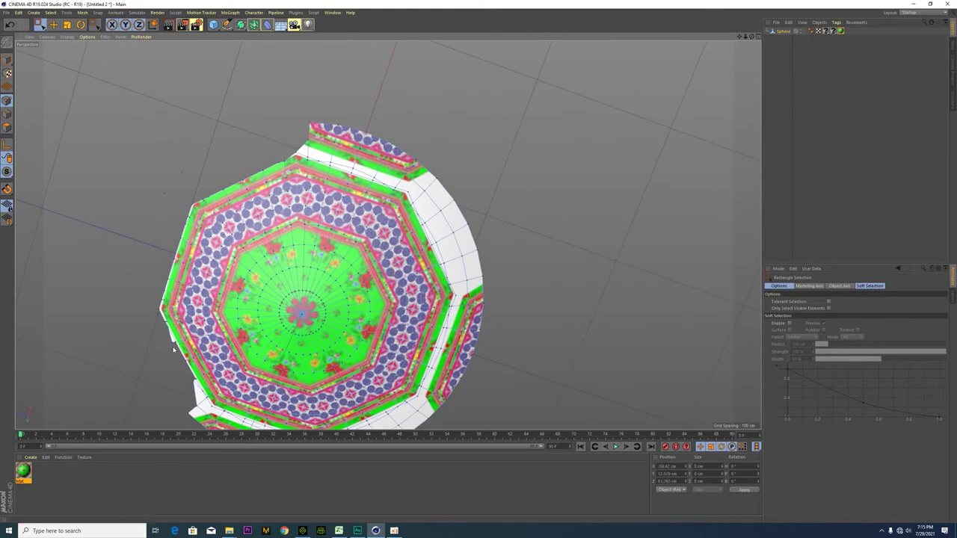
scroll(171, 352, "down", 2)
left_click_drag(166, 372, 211, 416)
key("Delete")
key("Delete")
scroll(187, 408, "down", 1)
key("Delete")
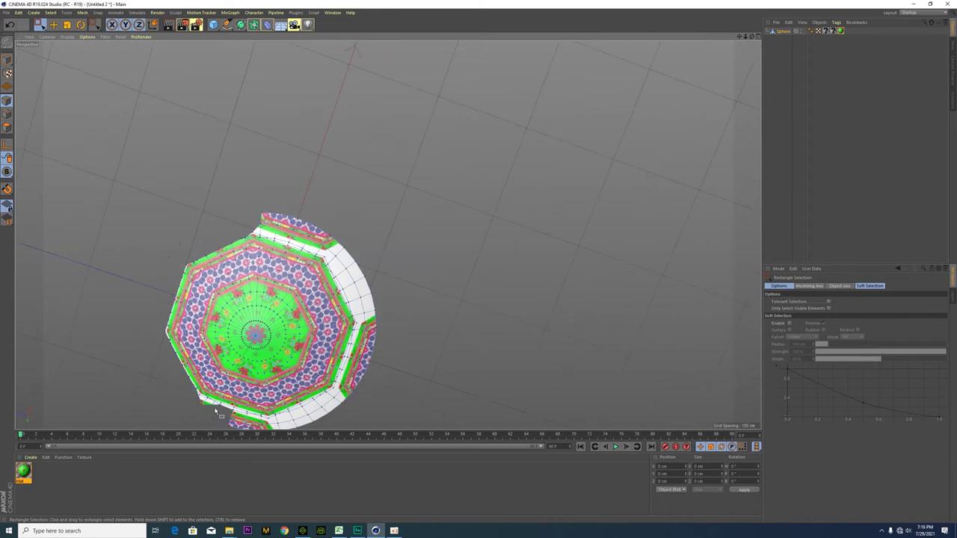
- Delete the points of the patterned and white strips beyond the octagon's bottom side
middle_click_drag(216, 399, 246, 327, "alt")
scroll(256, 322, "up", 3)
key("Delete")
left_click_drag(271, 335, 292, 335)
key("Delete")
left_click_drag(360, 363, 301, 328)
key("Delete")
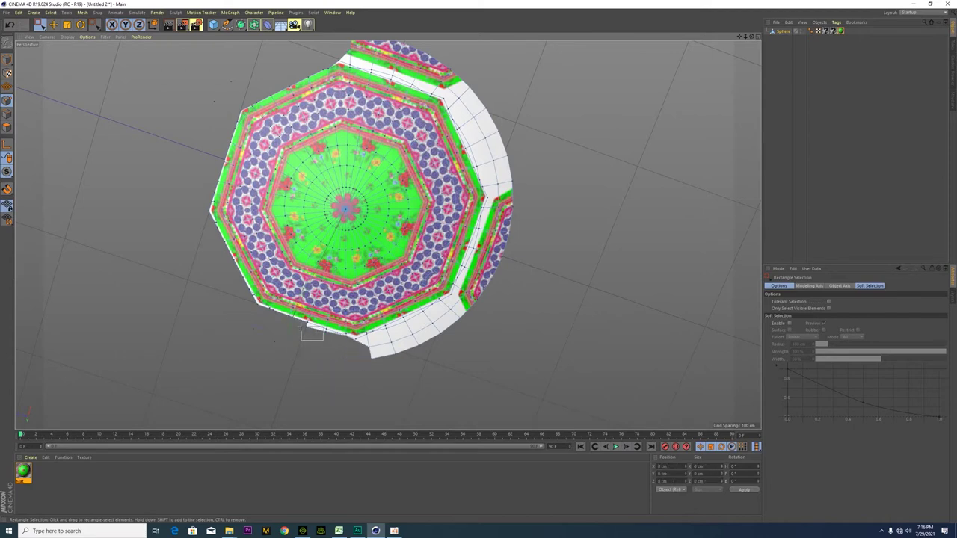
- Delete the mesh points in the white area beyond the octagon's lower-right side and the start of the next panel
left_click_drag(367, 340, 484, 275)
key("Delete")
key("Delete")
key("Delete")
key("Delete")
key("Delete")
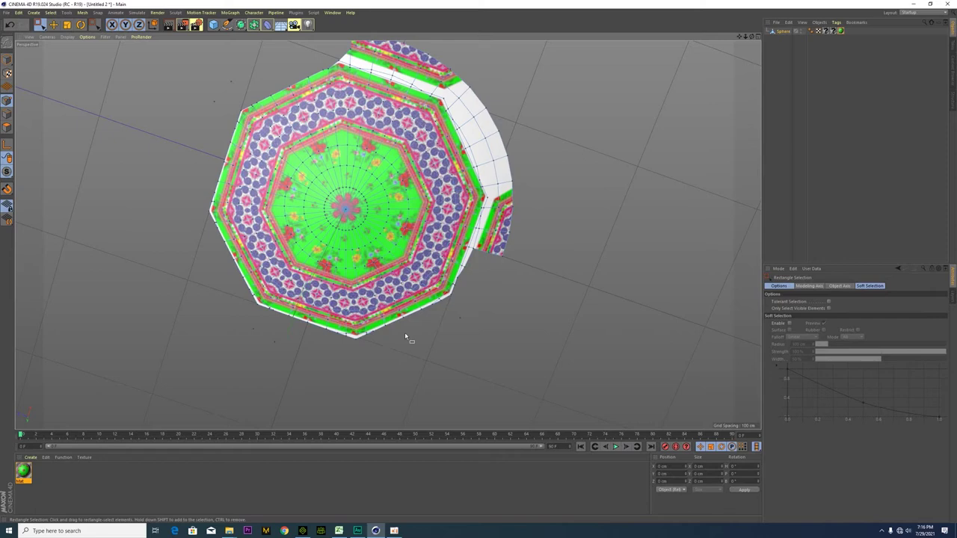
- Delete the points of the patterned panel beyond the octagon's right side and of the first white faces above it
scroll(468, 299, "up", 2)
key("Delete")
left_click_drag(500, 272, 501, 210)
key("Delete")
left_click_drag(492, 244, 481, 215)
key("Delete")
scroll(490, 227, "up", 2)
left_click_drag(519, 177, 494, 107)
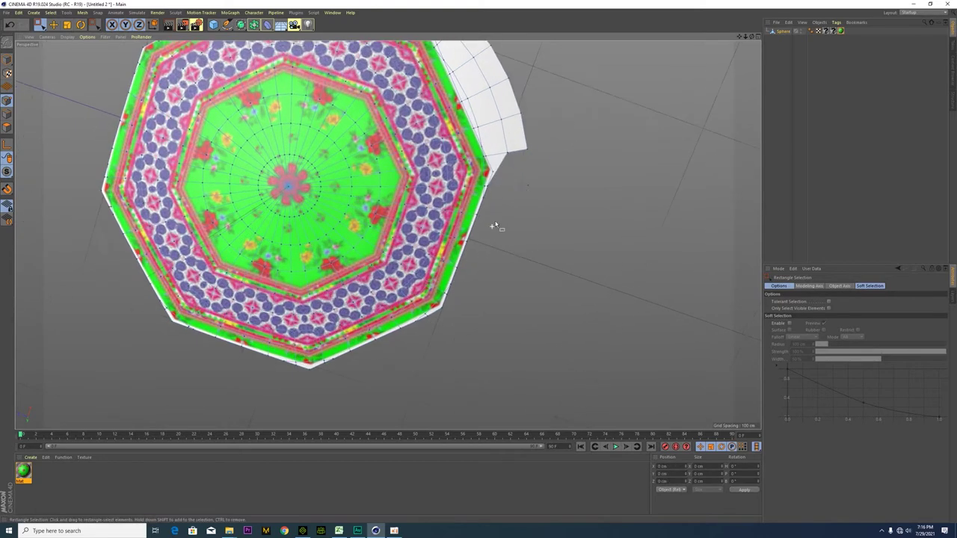
key("Delete")
- Delete the white-area points beyond the octagon's upper-right side, undoing the deletion that cuts into the green border
left_click_drag(493, 159, 455, 282, "alt")
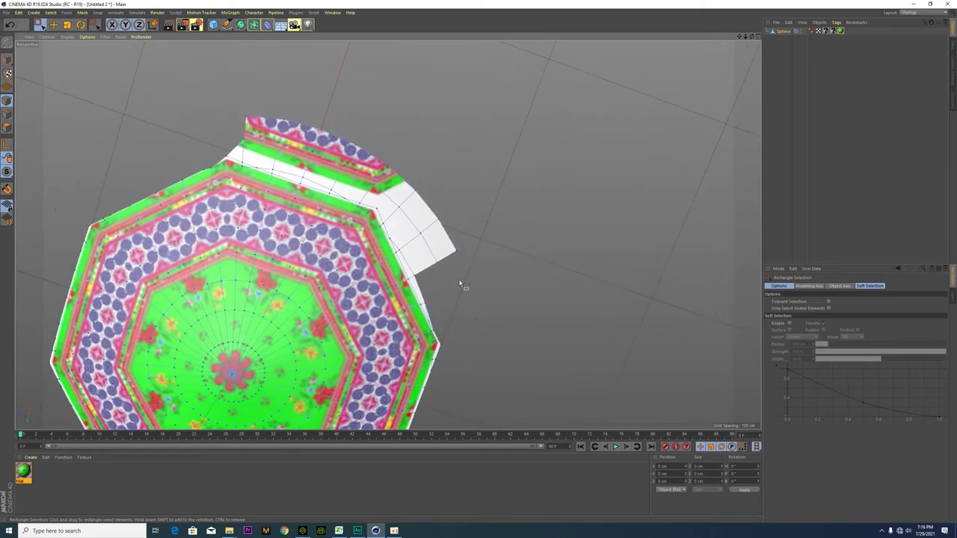
key("Delete")
left_click_drag(435, 311, 394, 241)
key("Delete")
key("Delete")
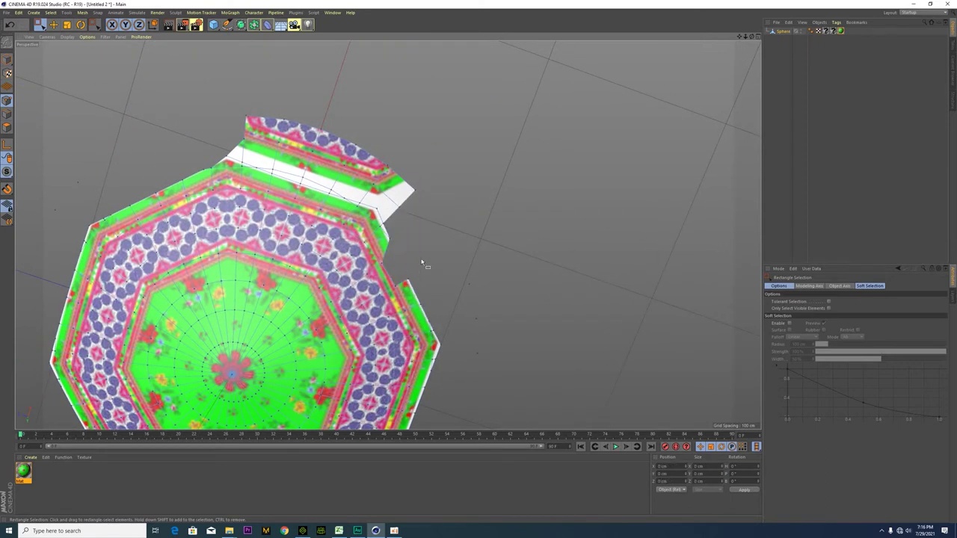
key("ctrl+z")
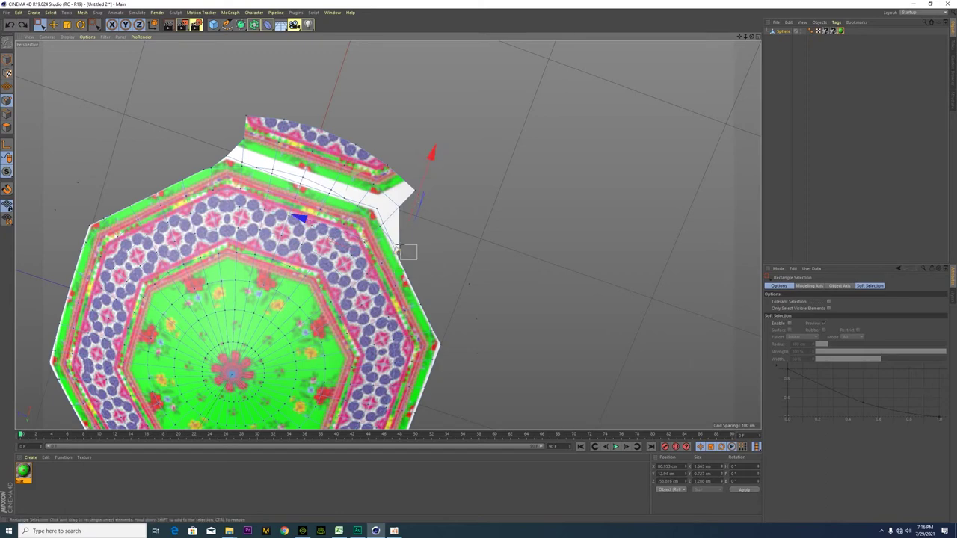
key("Delete")
- Select the remaining polygons beyond the octagon's last side with Live Selection and delete them, including the stray piece
left_click(41, 25)
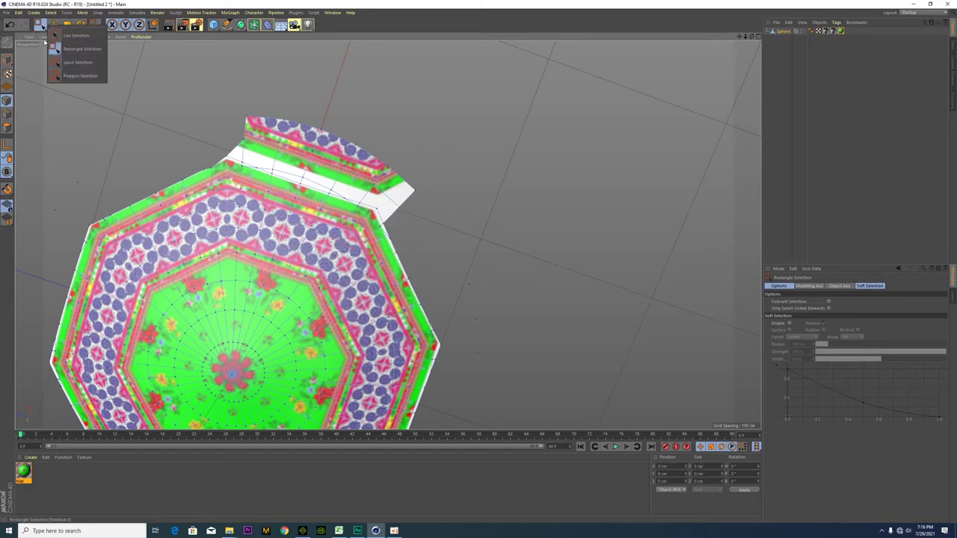
left_click(73, 35)
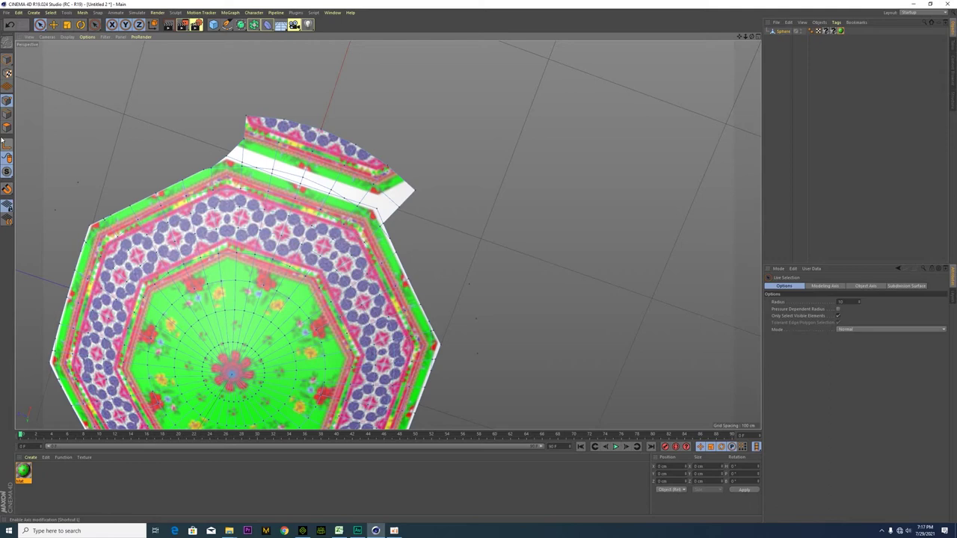
mouse_move(412, 179)
left_mouse_down()
mouse_move(389, 183)
mouse_move(238, 140)
left_mouse_up()
key("Delete")
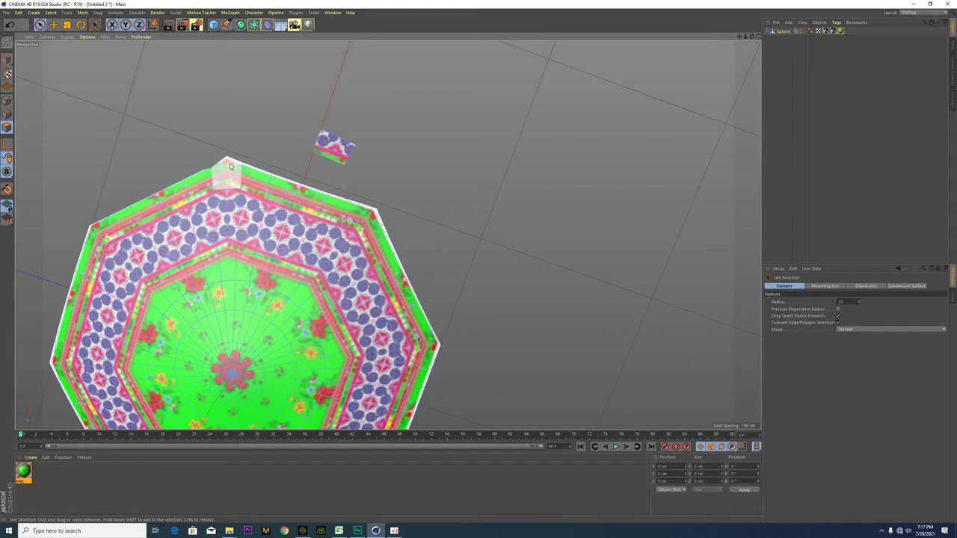
left_click(330, 147)
key("Delete")
scroll(177, 180, "up", 3)
scroll(359, 177, "down", 4)
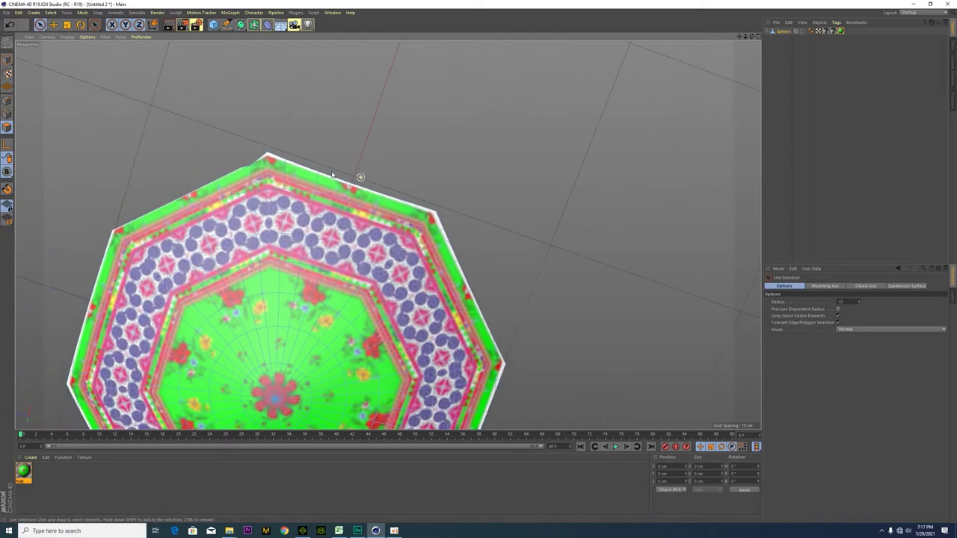
left_click_drag(464, 283, 288, 321, "alt")
middle_click_drag(293, 344, 276, 261, "alt")
left_click_drag(276, 261, 299, 255, "alt")
scroll(414, 283, "up", 2)
scroll(414, 283, "up", 3)
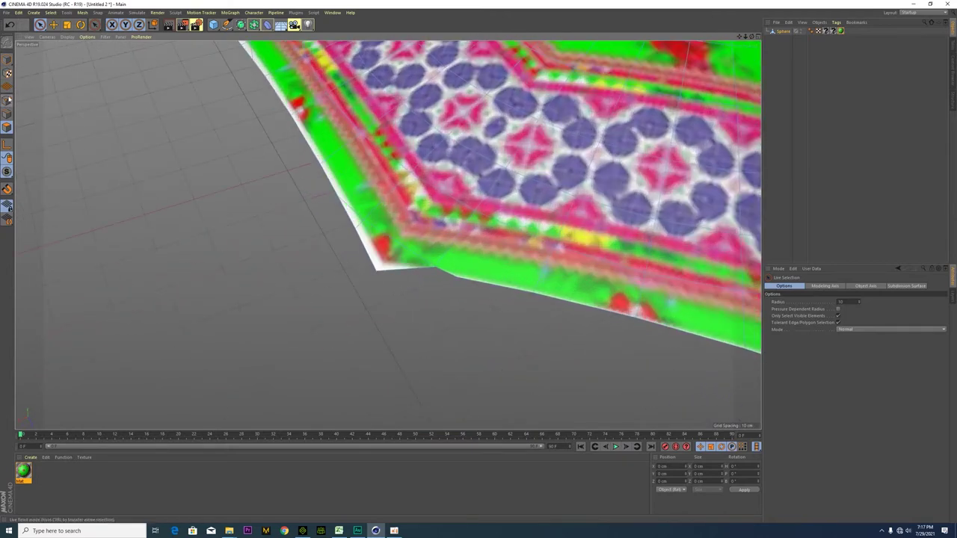
right_click(417, 211)
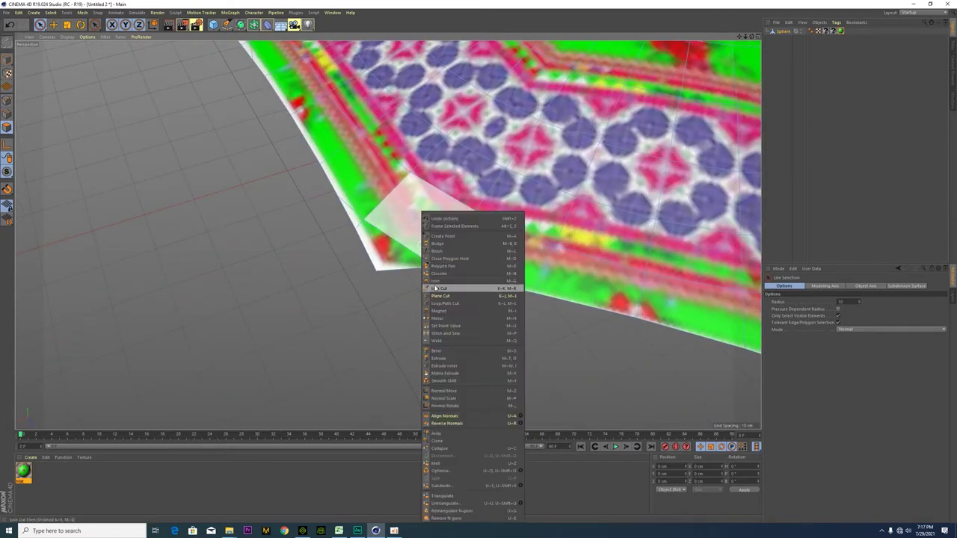
left_click(460, 288)
left_click(377, 272)
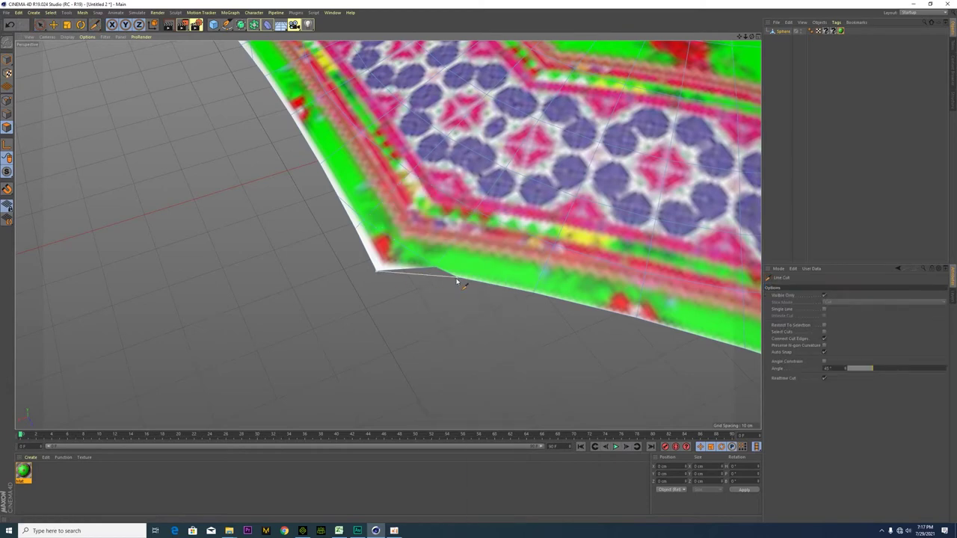
key("space")
- Fill the notch at the octagon's corner with Close Polygon Hole in polygon mode
scroll(430, 271, "up", 4)
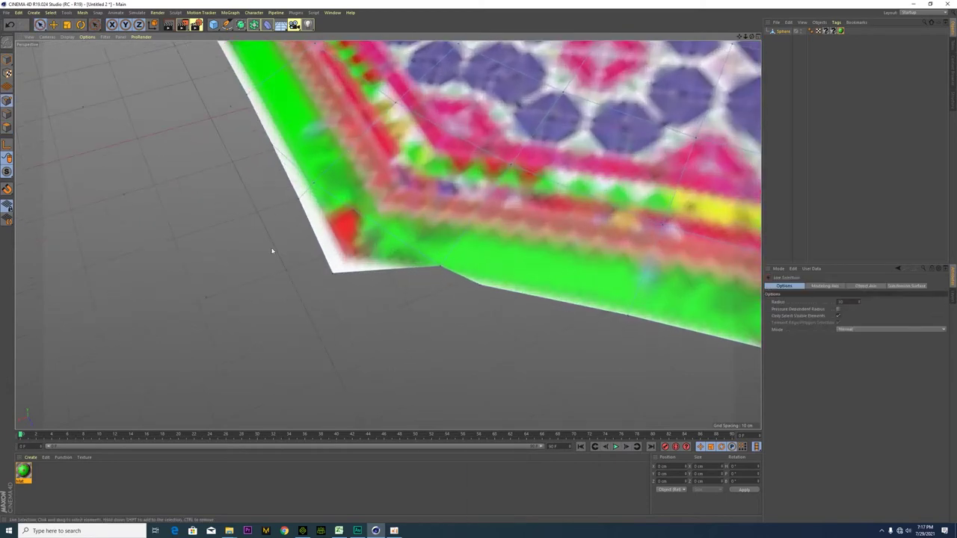
left_click(7, 127)
right_click(434, 275)
left_click(471, 250)
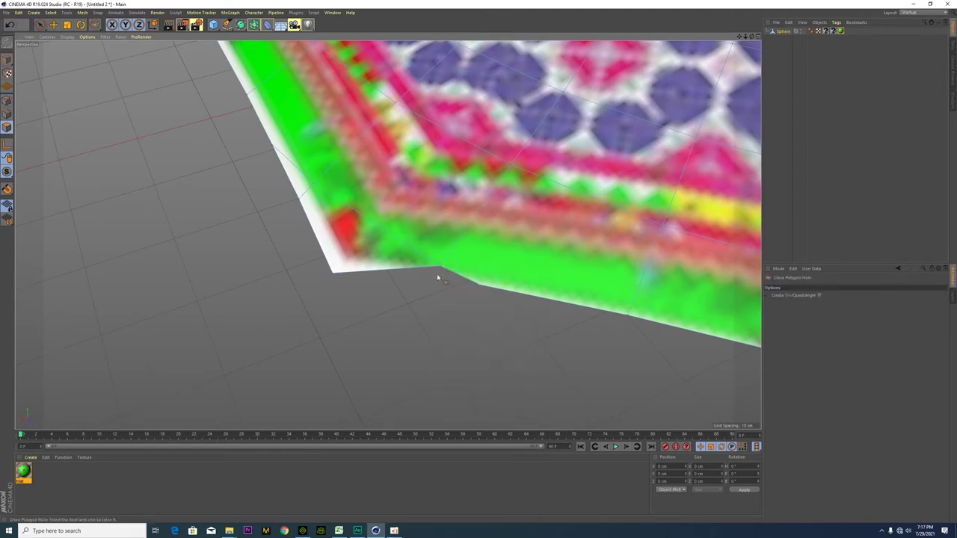
left_click(479, 286)
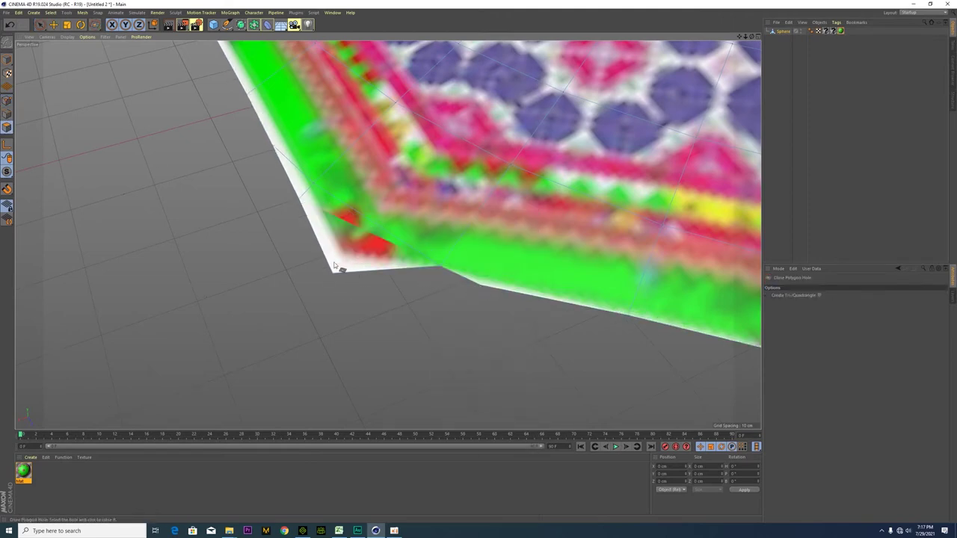
- Add a Subdivision Surface and make the Sphere object its child to smooth the octagonal dome
scroll(343, 265, "down", 5)
scroll(391, 284, "down", 5)
mouse_move(369, 285)
left_mouse_down("alt")
mouse_move(291, 312)
mouse_move(352, 208)
mouse_move(456, 211)
mouse_move(649, 283)
mouse_move(387, 231)
mouse_move(543, 297)
left_mouse_up("alt")
left_click_drag(240, 24, 268, 43)
left_click(268, 44, "alt")
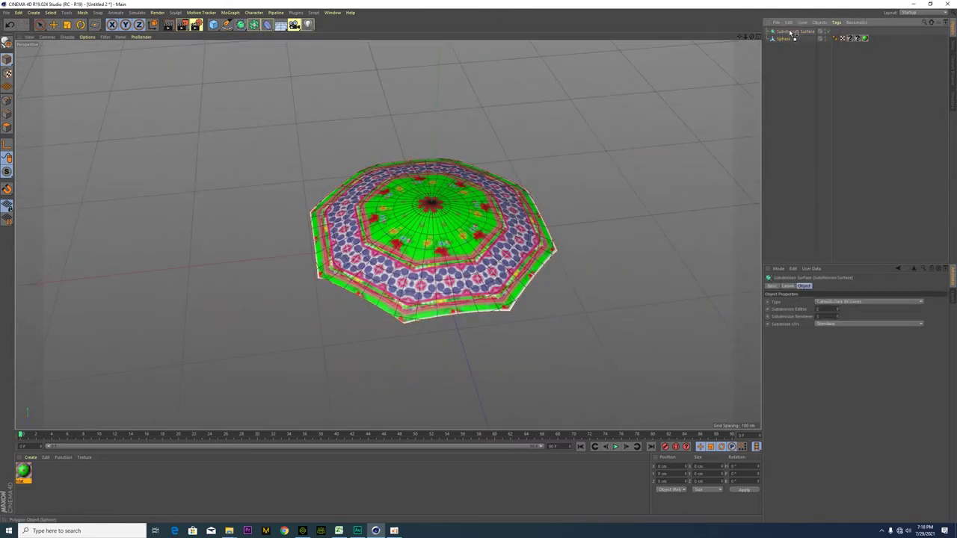
left_click_drag(790, 33, 790, 32)
- Add a Cylinder primitive over the dome and set its pitch rotation to 90°
left_click_drag(601, 227, 430, 346, "alt")
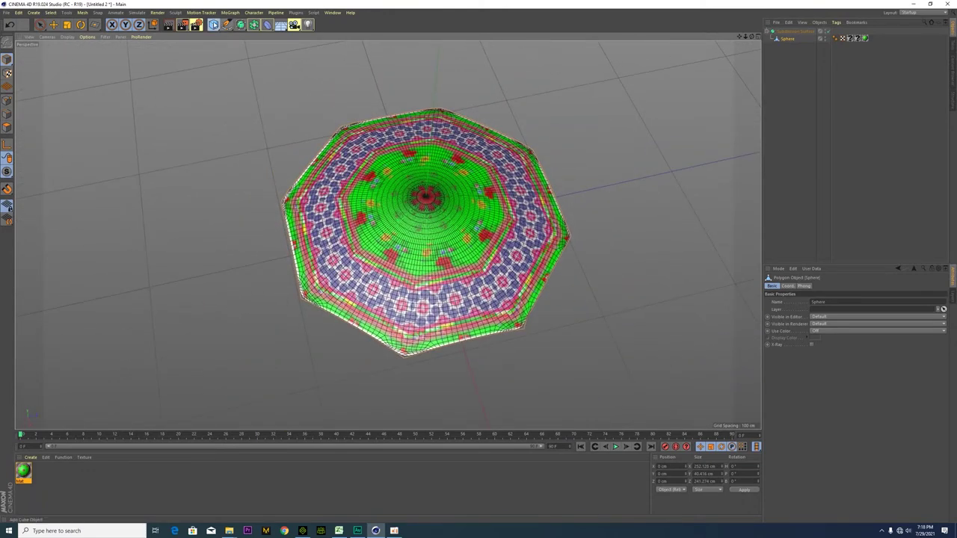
left_click(213, 25)
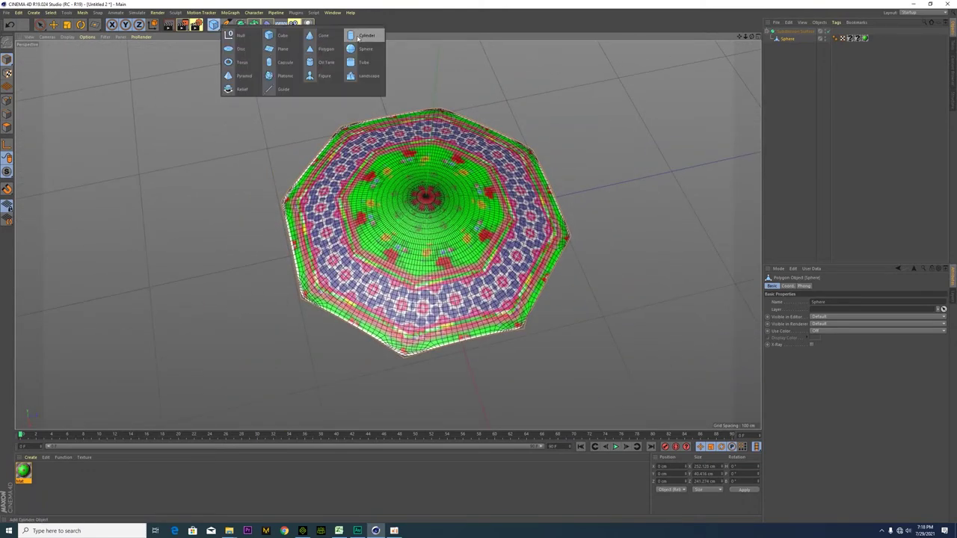
left_click(359, 36)
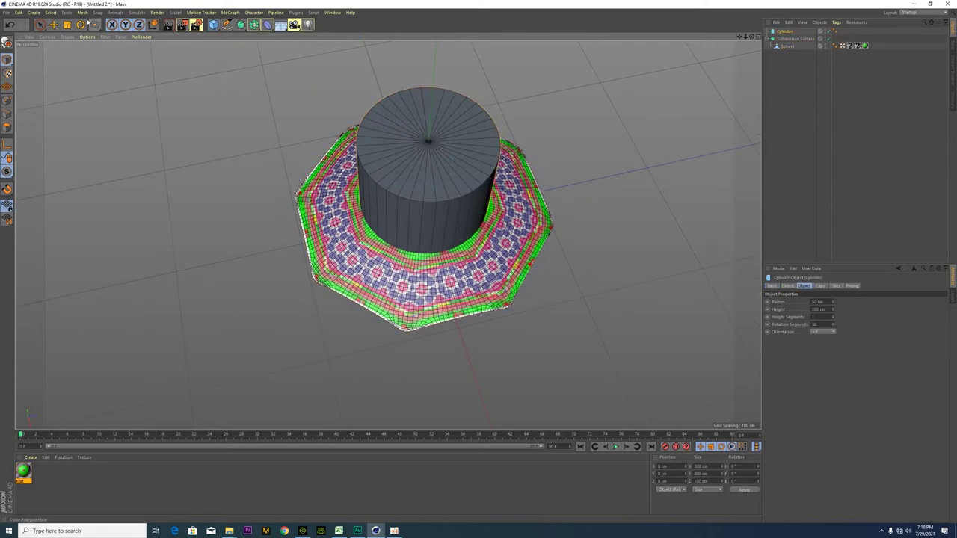
left_click(81, 25)
left_click_drag(447, 180, 469, 186)
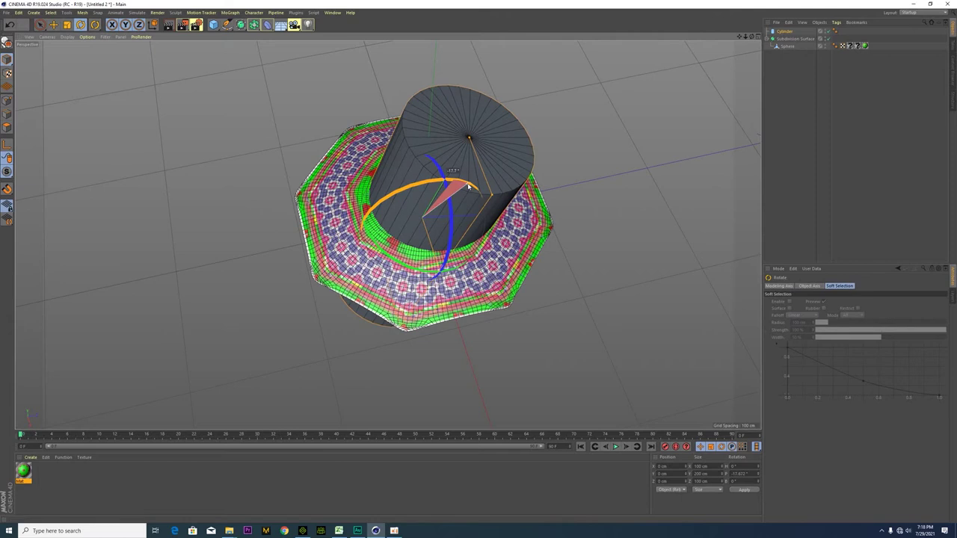
double_click(731, 474)
type("90")
key("Return")
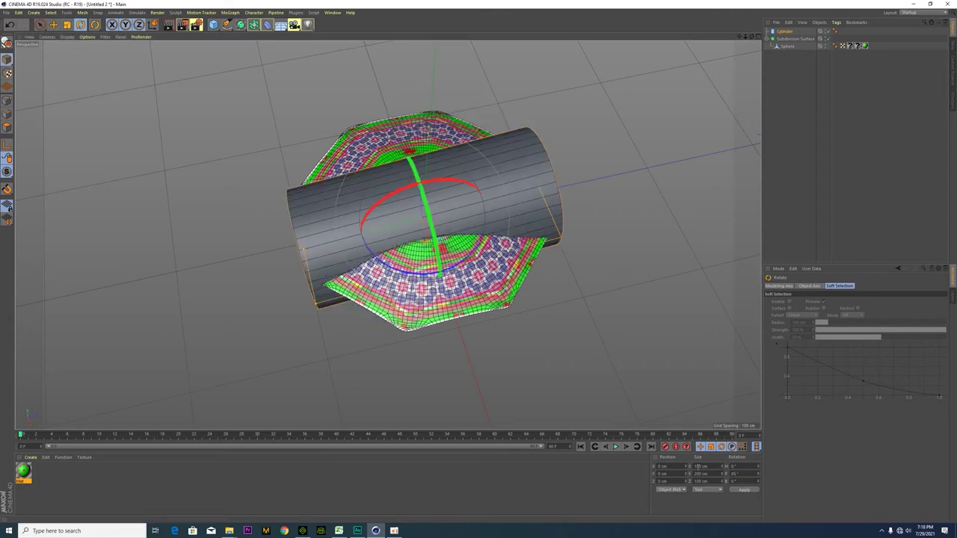
- Scale the cylinder down uniformly to about 16 cm wide and 31 cm long and raise it above the dome's apex
left_click_drag(460, 261, 371, 306)
key("ctrl+z")
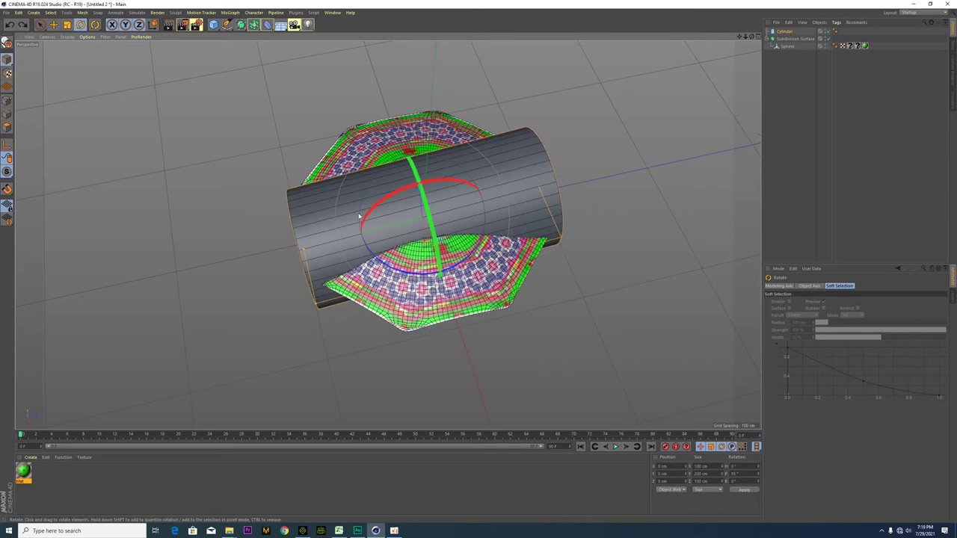
key("t")
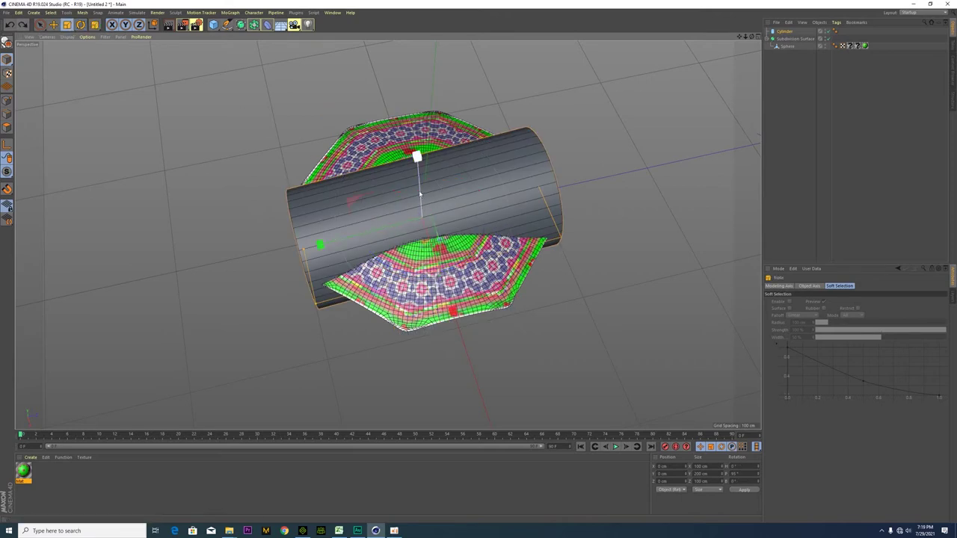
left_click_drag(417, 156, 415, 136)
key("e")
left_click_drag(664, 258, 623, 227, "alt")
left_click_drag(393, 93, 388, 170)
key("ctrl+z")
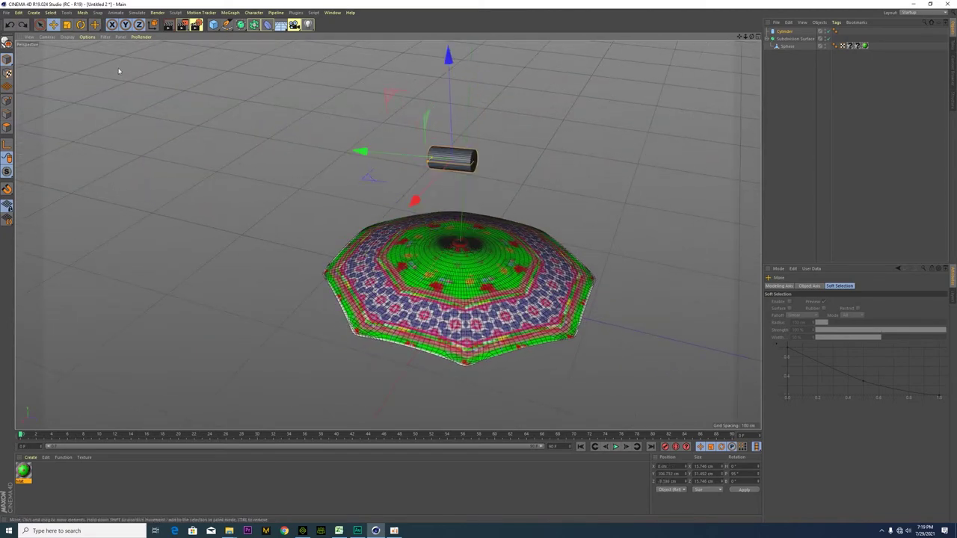
- Make the cylinder editable and shrink it into a thin rod about 1.5 cm thick and 24 cm long
key("t")
left_click_drag(458, 152, 441, 137)
left_click_drag(476, 178, 472, 178)
left_click_drag(426, 118, 415, 127)
scroll(366, 165, "up", 1)
left_click_drag(460, 56, 469, 153)
left_click(7, 43)
left_click_drag(368, 151, 277, 143)
- Lower the thin rod onto the dome's apex and rotate its bank to about -23.4°
left_click(53, 24)
left_click_drag(470, 65, 490, 151)
left_click_drag(273, 222, 430, 288, "alt")
middle_click_drag(430, 288, 534, 312, "alt")
left_click_drag(534, 313, 584, 308, "alt")
key("r")
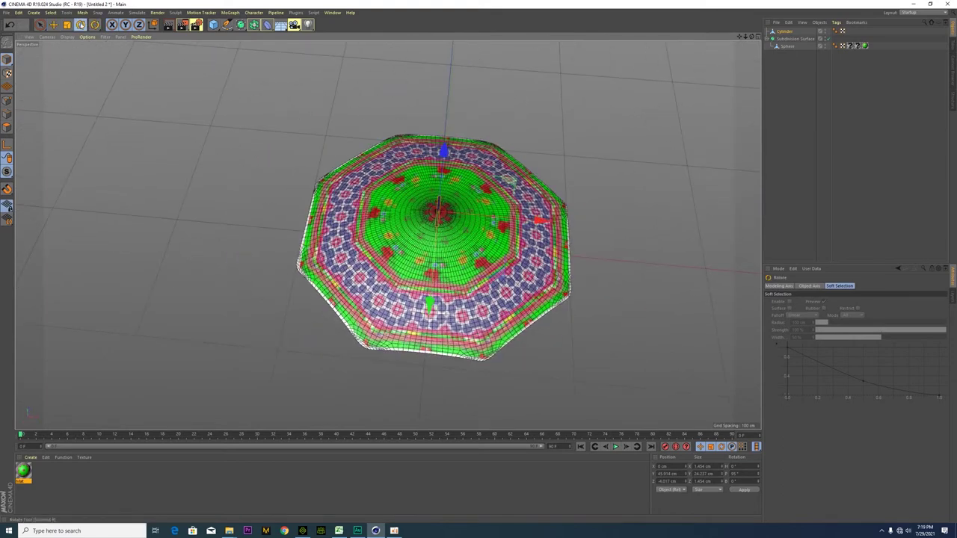
left_click_drag(408, 262, 378, 250)
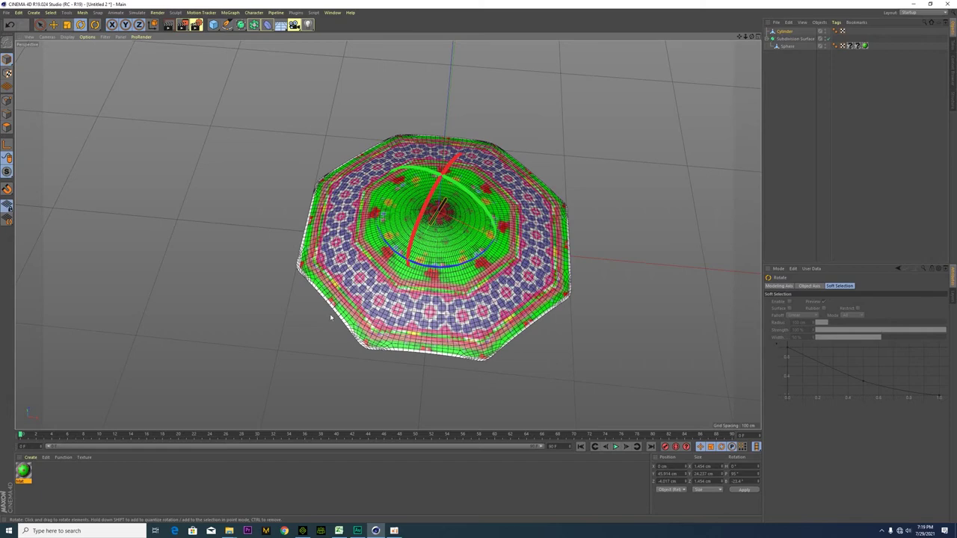
- Take the Sphere out of the Subdivision Surface and delete the empty Subdivision Surface
left_click_drag(331, 318, 400, 296, "alt")
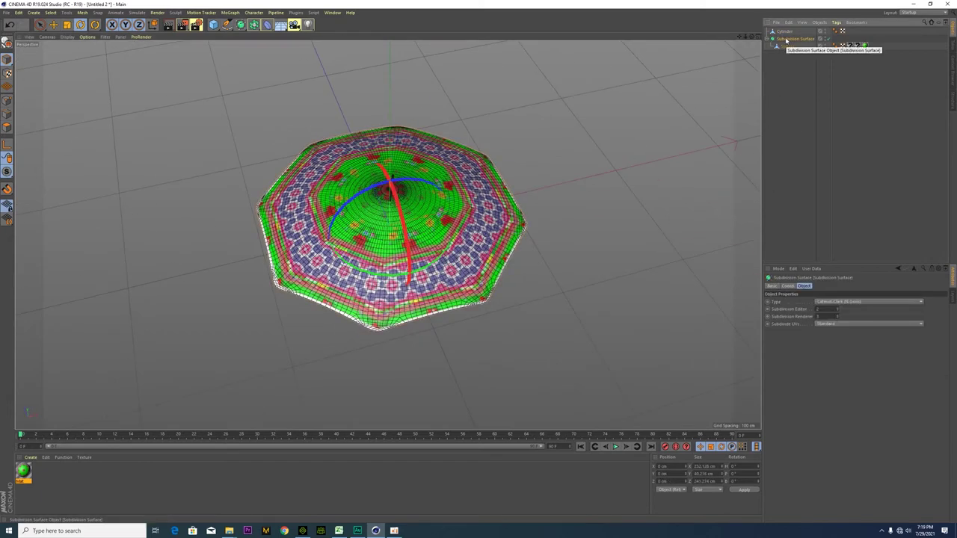
left_click_drag(783, 38, 781, 34)
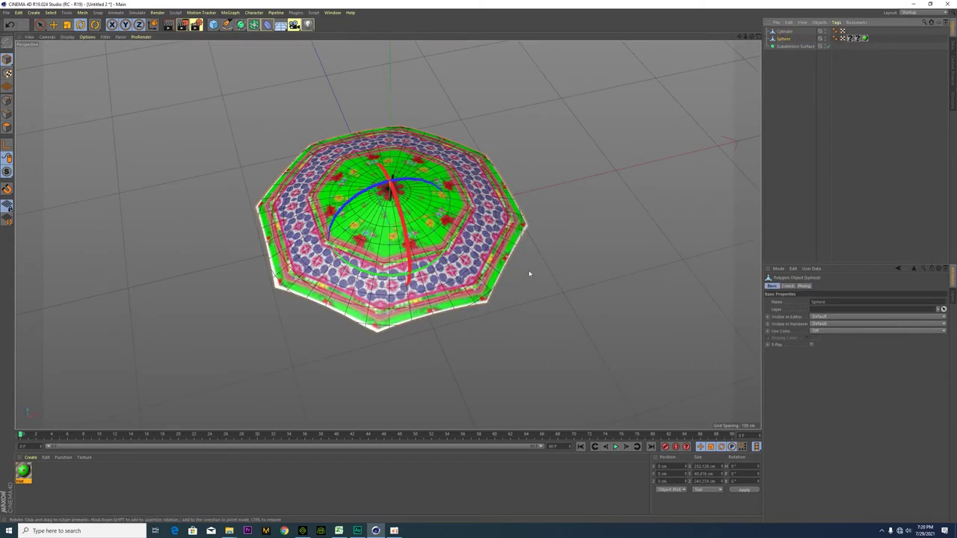
left_click(781, 46)
key("Delete")
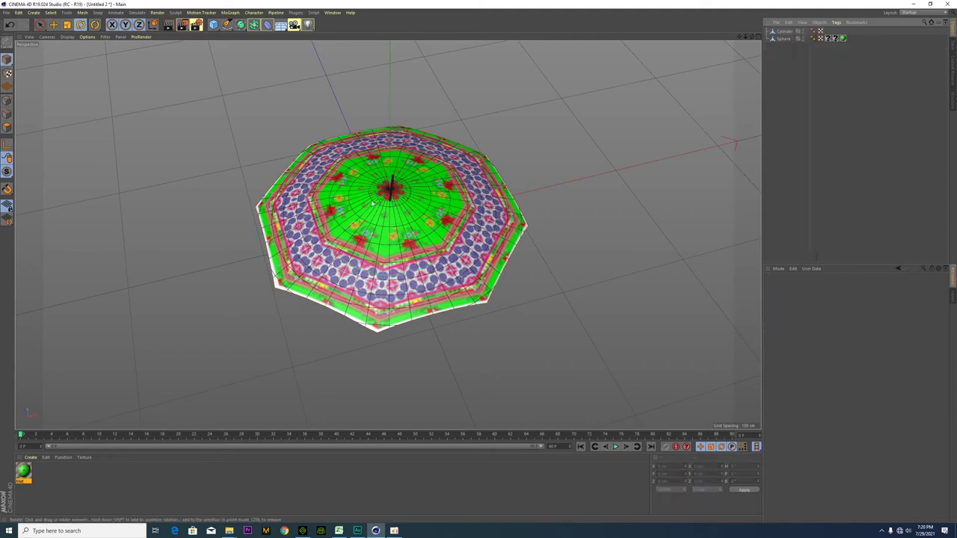
- Shift the thin rod slightly along its X axis, fine-tune its bank and lengthen it to about 130 cm
scroll(389, 200, "up", 2)
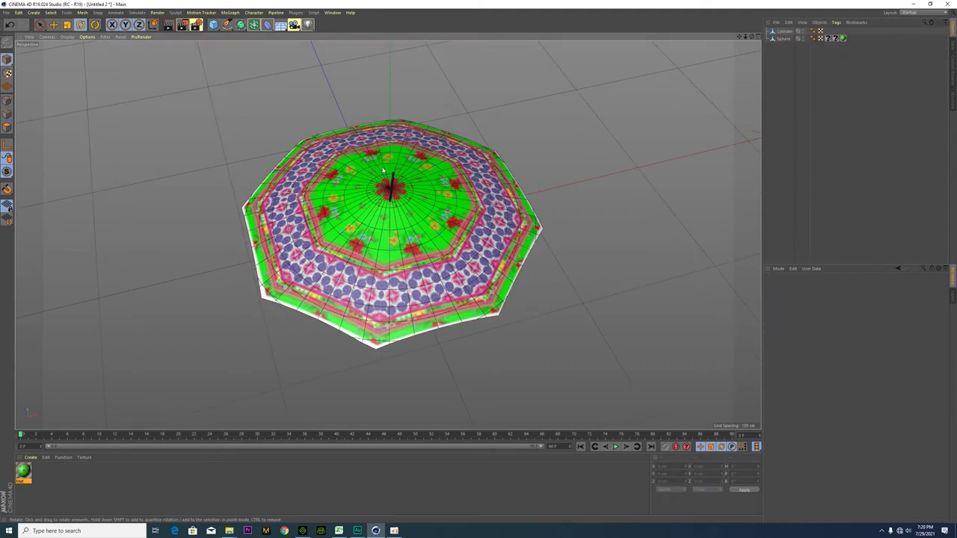
left_click(392, 189)
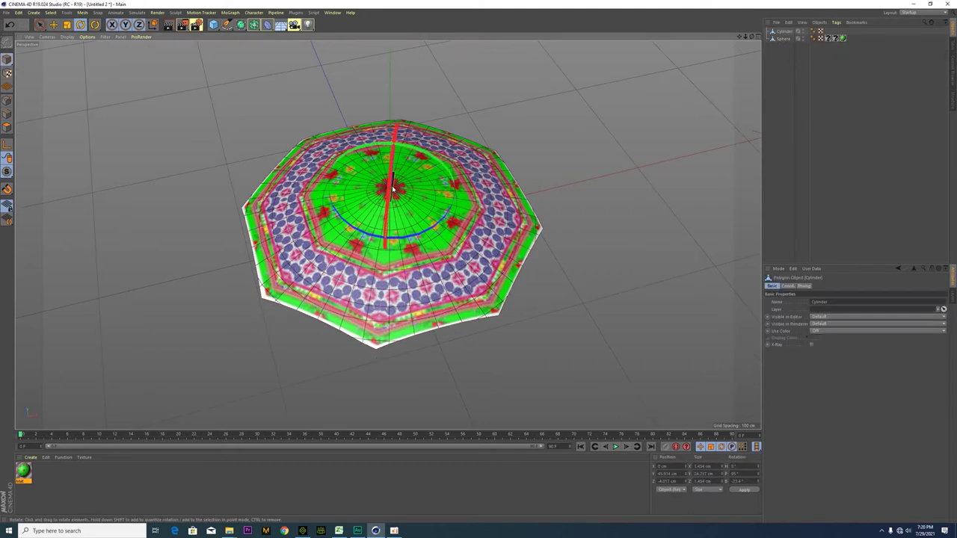
left_click(54, 25)
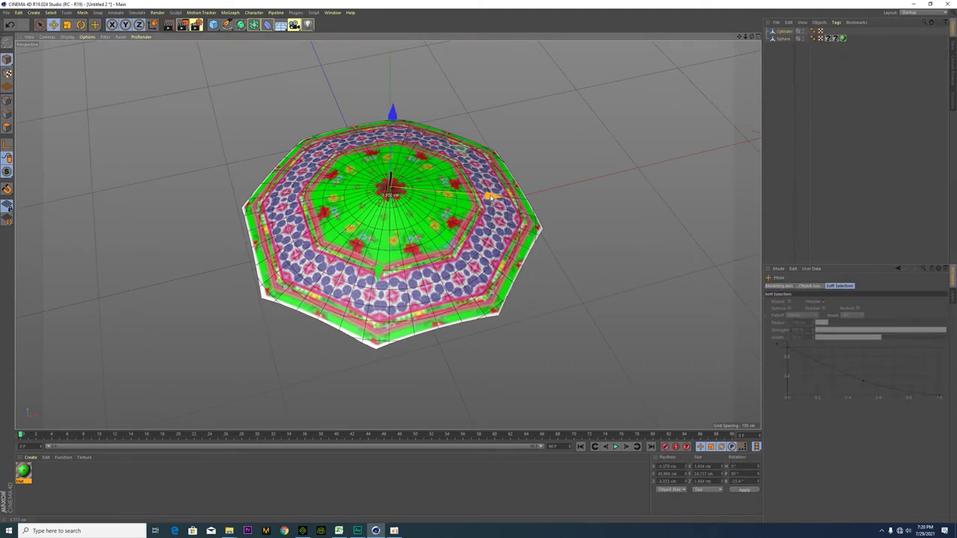
left_click(80, 24)
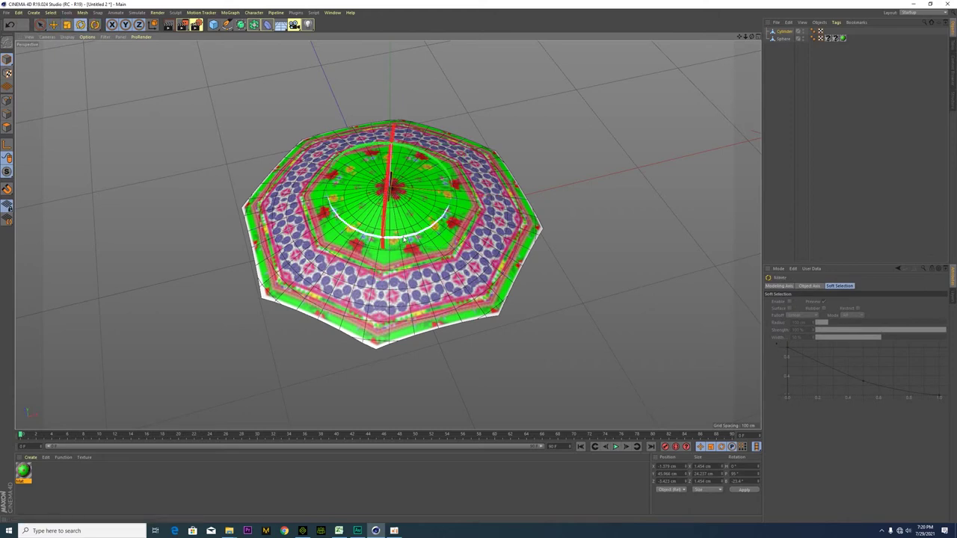
key("t")
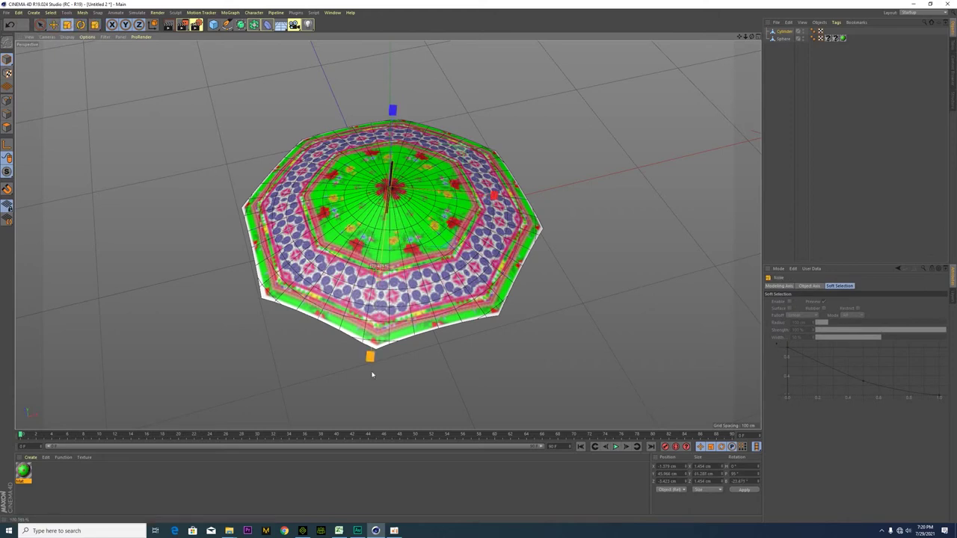
left_click_drag(397, 114, 386, 276)
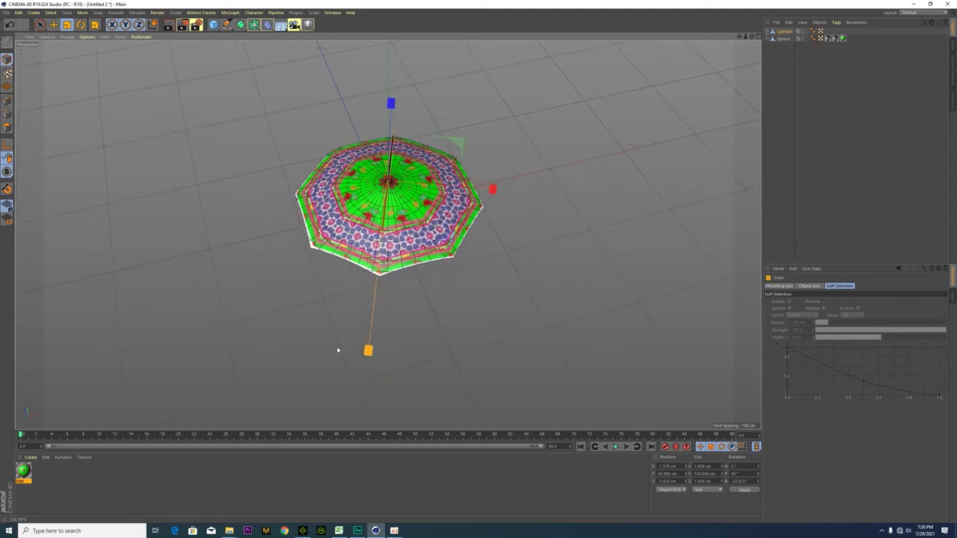
- Slide the rod from the apex toward the octagon's front corner and adjust its bank to about -22°
key("e")
left_click_drag(377, 262, 362, 311)
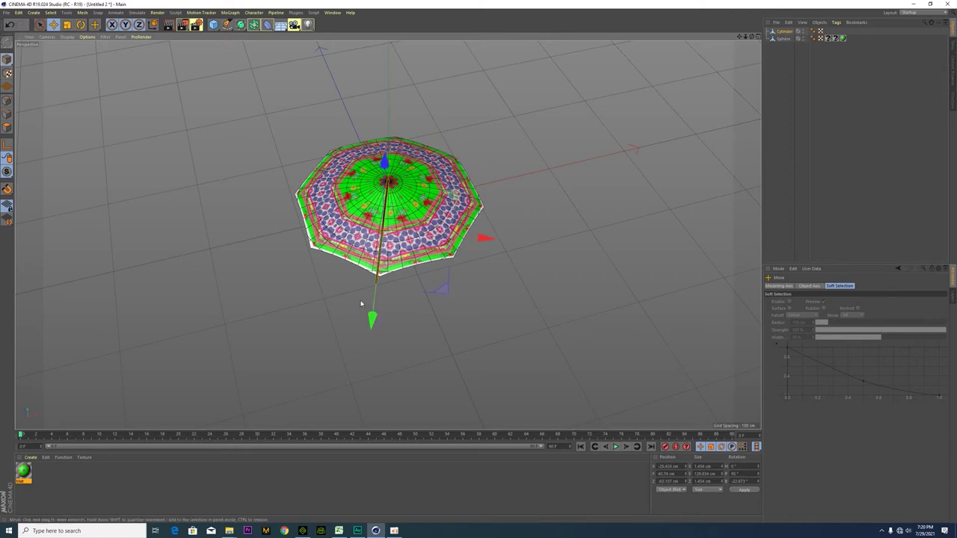
left_click(81, 24)
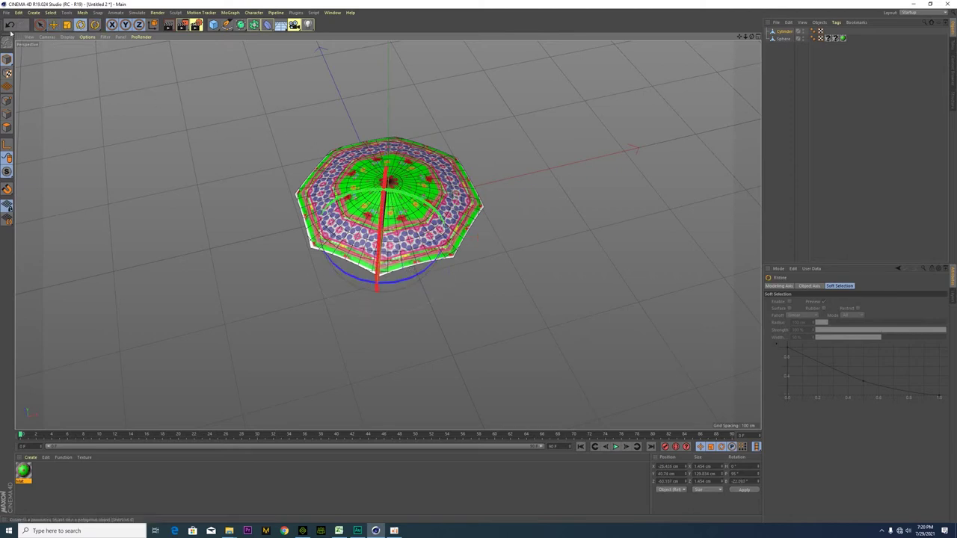
key("e")
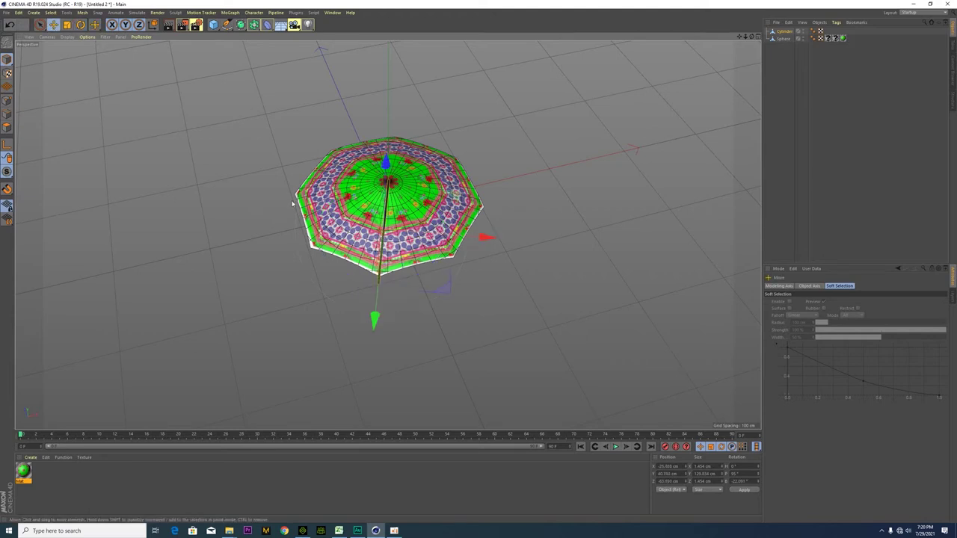
- Shorten the rod to about 117 cm so that it spans from the apex to the front corner
scroll(490, 237, "up", 3)
left_click(66, 27)
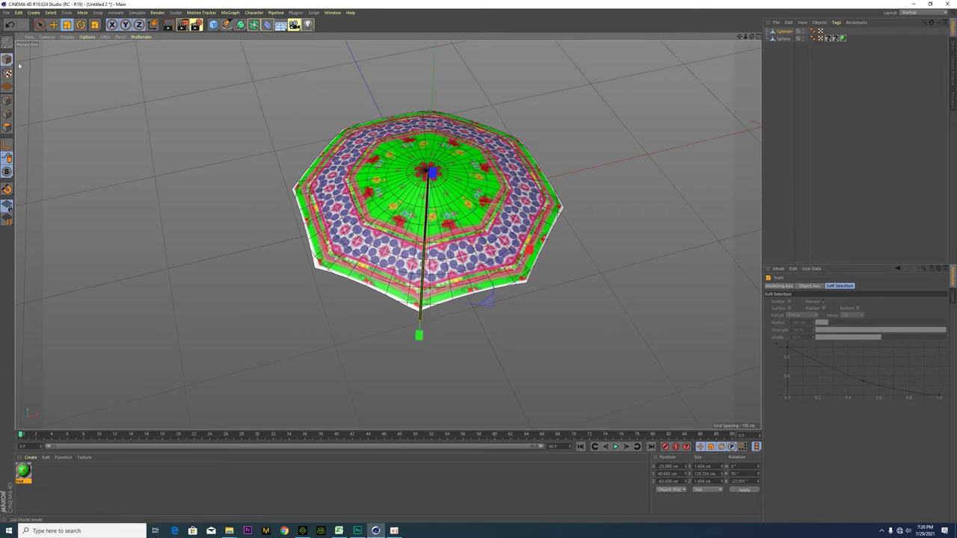
left_click_drag(419, 334, 421, 334)
left_click(53, 25)
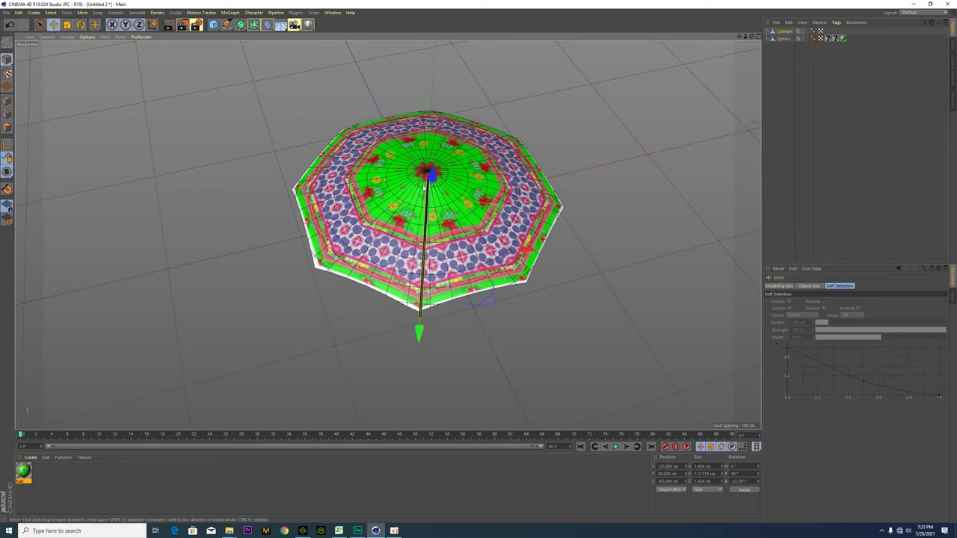
- Tilt the rod to follow the dome's slope and lower it just beneath the canopy toward the front corner
left_click_drag(304, 313, 443, 82, "alt")
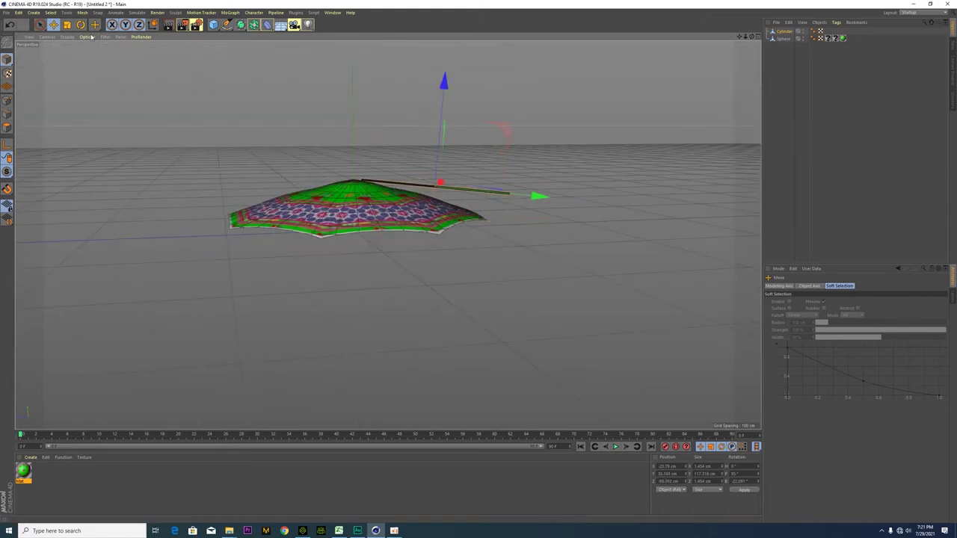
left_click(81, 24)
left_click_drag(481, 145, 486, 161)
left_click(54, 25)
left_click_drag(463, 95, 418, 132)
key("r")
key("e")
left_click_drag(458, 102, 454, 111)
- Shorten the tilted rod to about 112 cm so that only its tip projects past the canopy's corner
left_click_drag(585, 276, 437, 292, "alt")
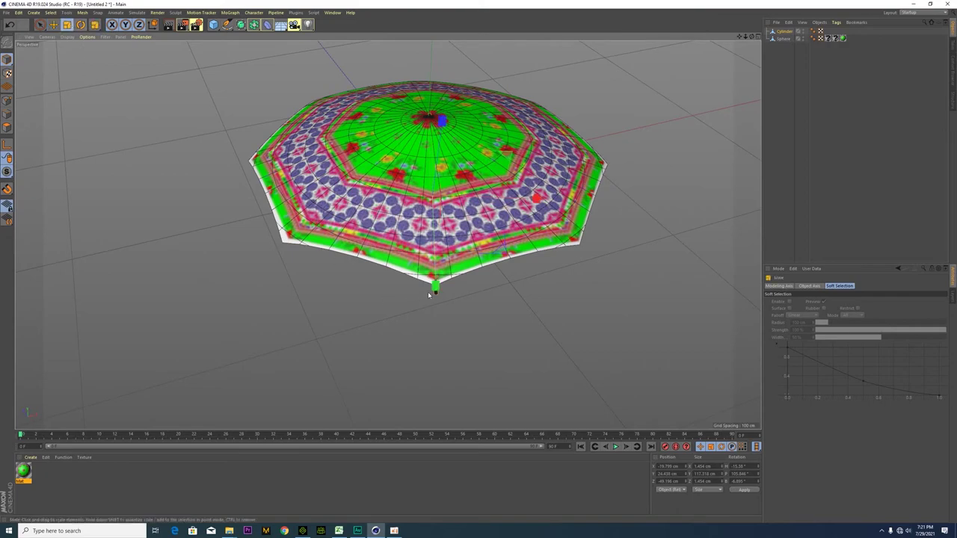
left_click_drag(438, 288, 438, 288)
mouse_move(387, 233)
left_mouse_down("alt")
mouse_move(412, 277)
mouse_move(484, 258)
mouse_move(336, 306)
mouse_move(324, 289)
mouse_move(389, 235)
mouse_move(379, 246)
left_mouse_up("alt")
- Create a new material, set its color to black and apply it to the Cylinder rod
double_click(47, 471)
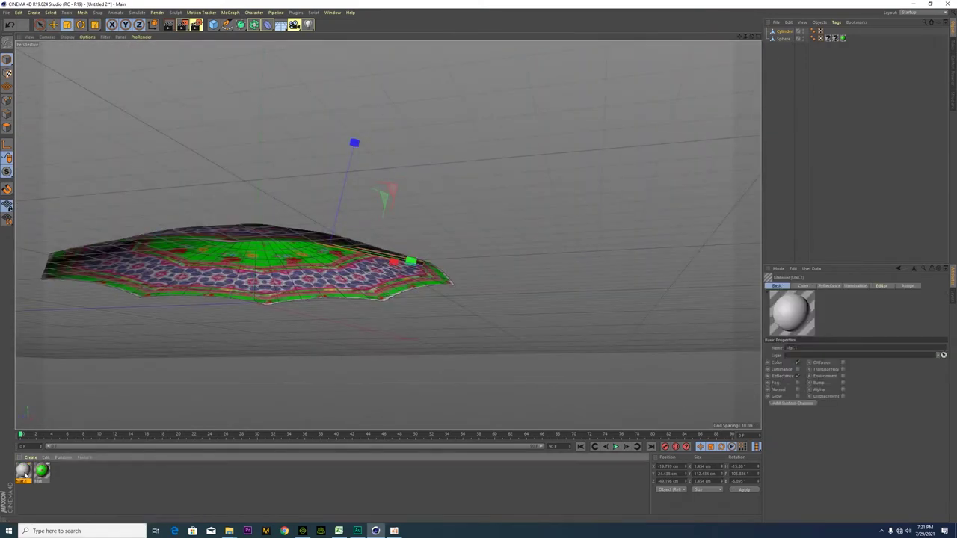
double_click(24, 471)
left_click_drag(237, 114, 226, 113)
left_click(348, 50)
left_click_drag(515, 278, 447, 342, "alt")
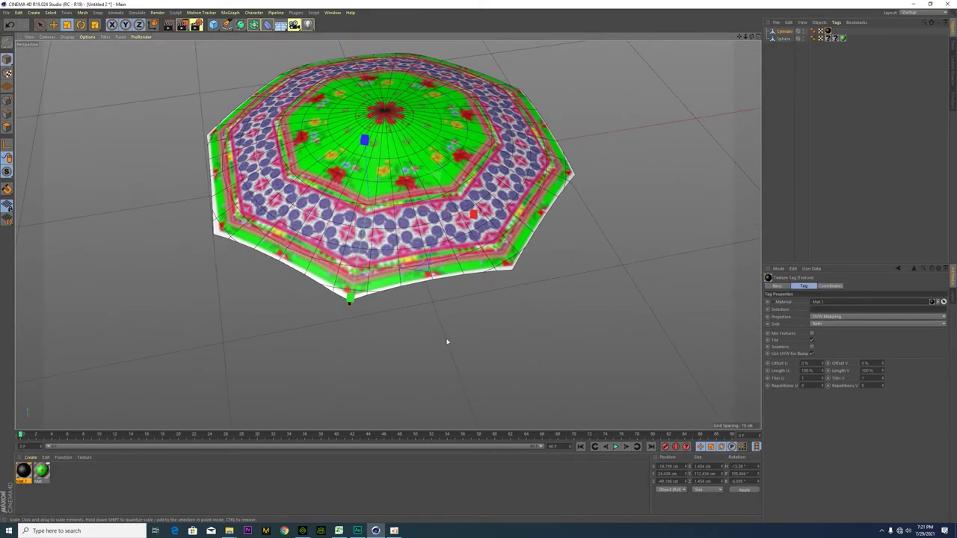
left_click(39, 26)
left_click(394, 531)
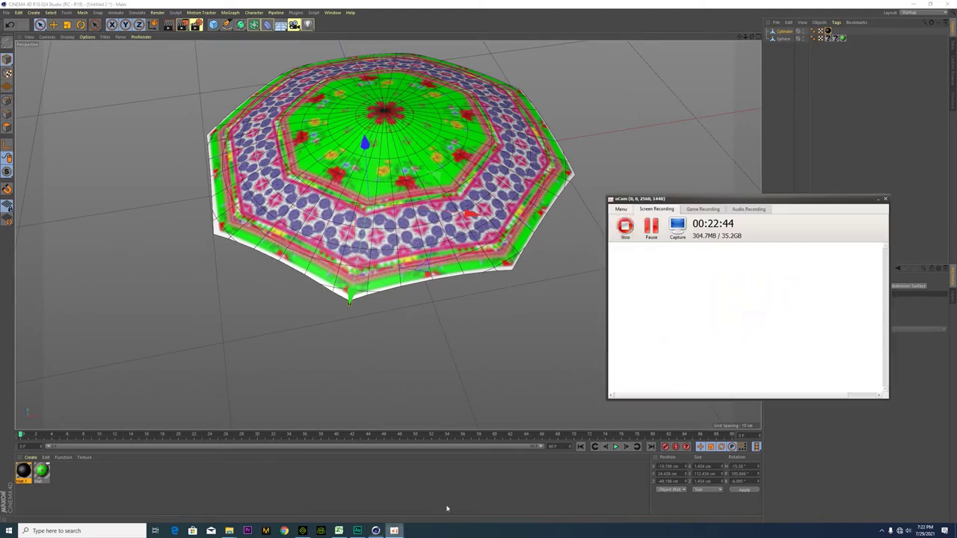
left_click(877, 200)
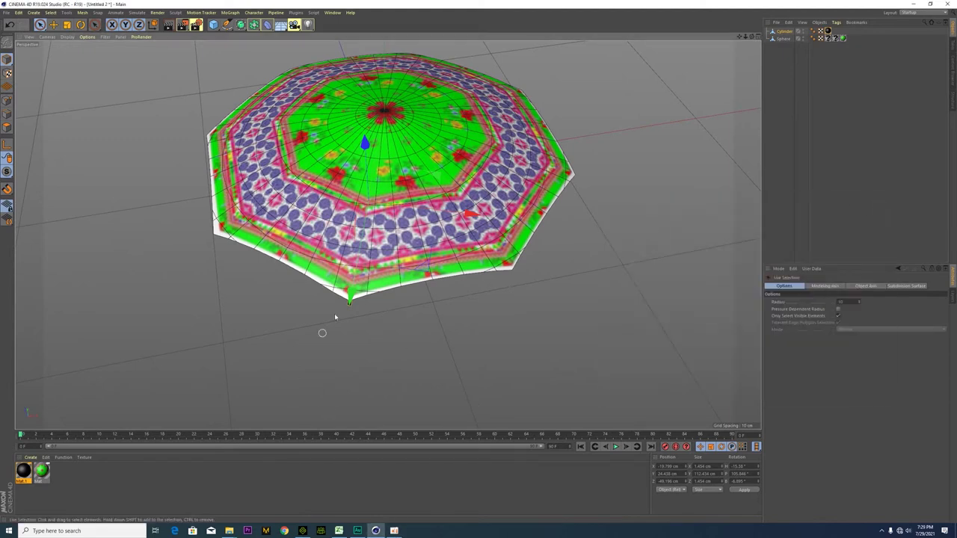
- Duplicate the black rod and rotate the copy's bank to about 8° away from the original
scroll(366, 270, "up", 2)
key("ctrl+c")
key("ctrl+v")
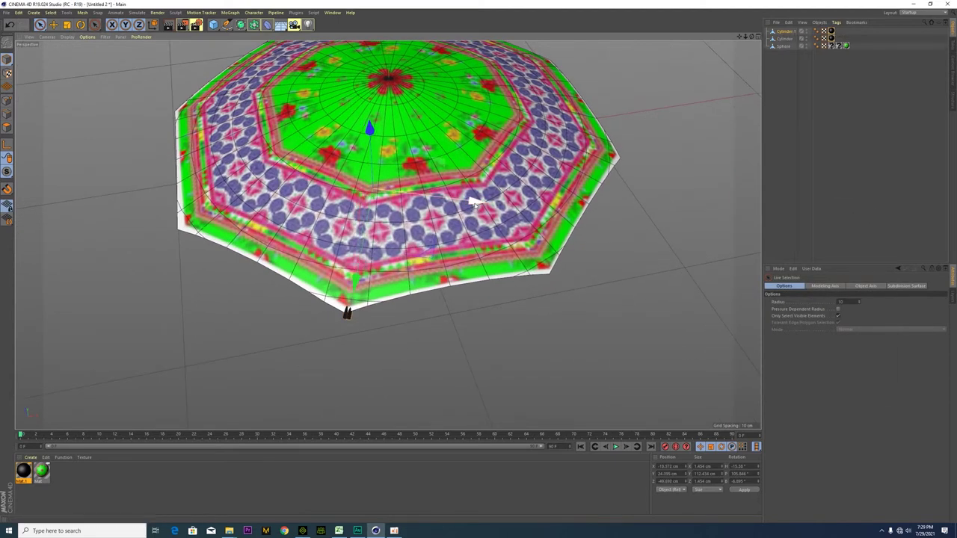
key("r")
left_click_drag(427, 223, 463, 218)
- Move the duplicated rod toward the canopy's next corner and rotate its bank to about 20°
left_click(68, 25)
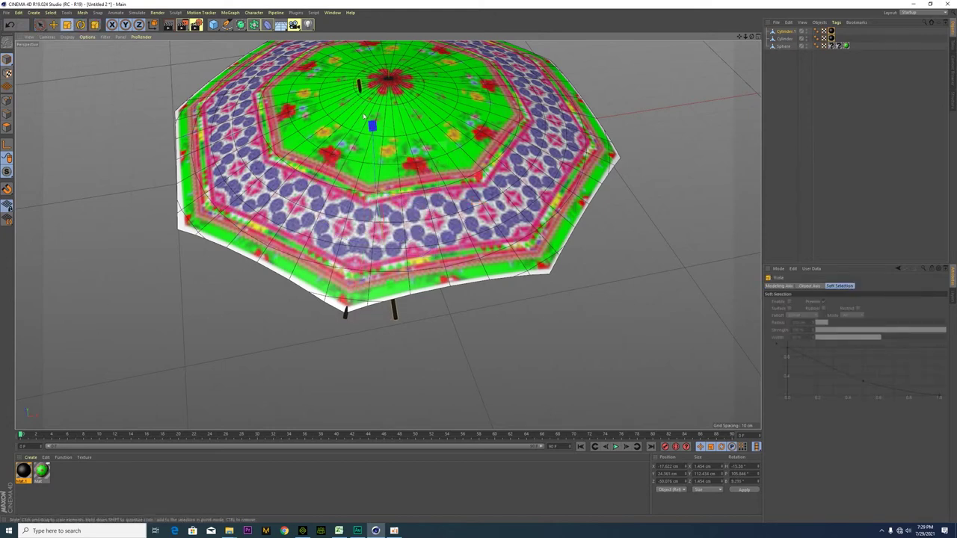
left_click(53, 23)
left_click_drag(473, 174, 510, 172)
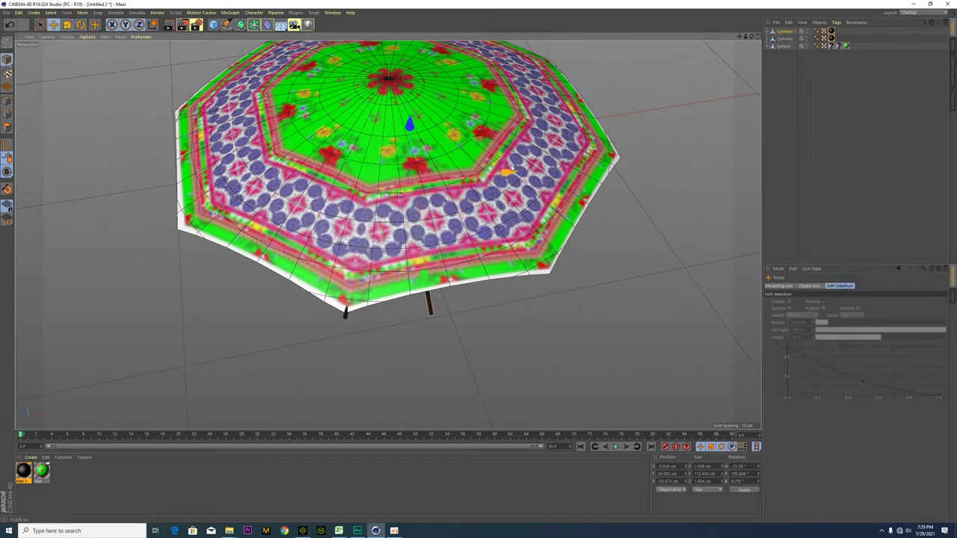
left_click(81, 24)
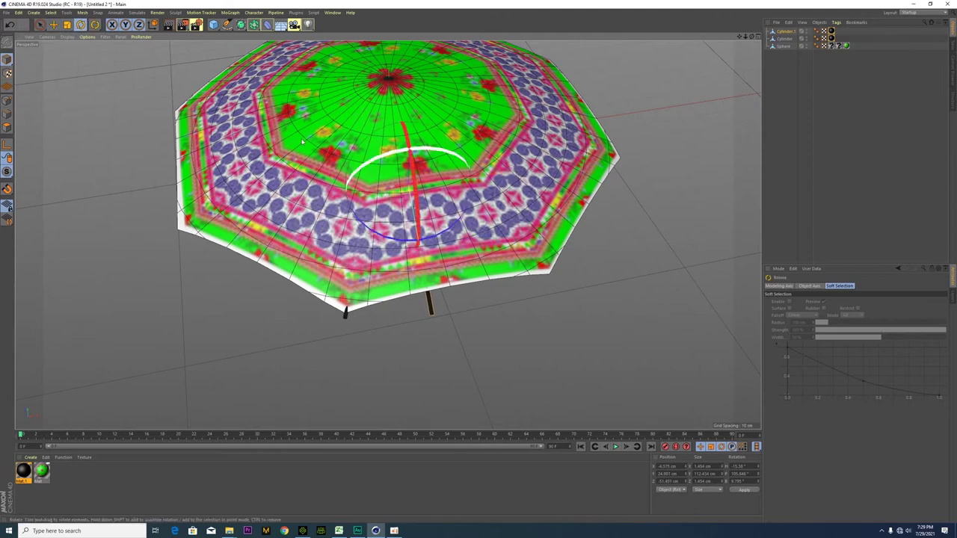
left_click_drag(397, 240, 415, 240)
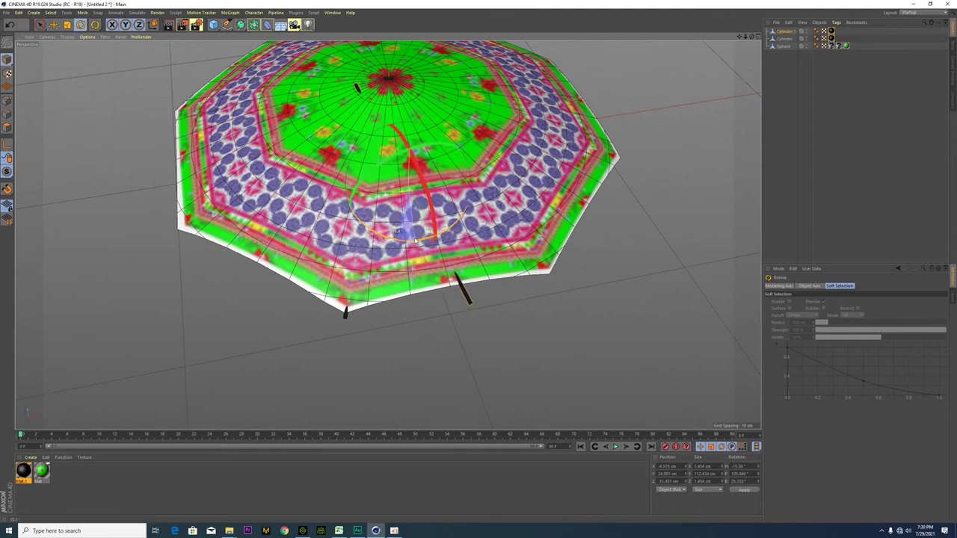
- Shift the duplicated rod further and rotate its bank to about 30° so it runs from the apex to the next corner
left_click(53, 24)
left_click_drag(516, 190, 540, 159)
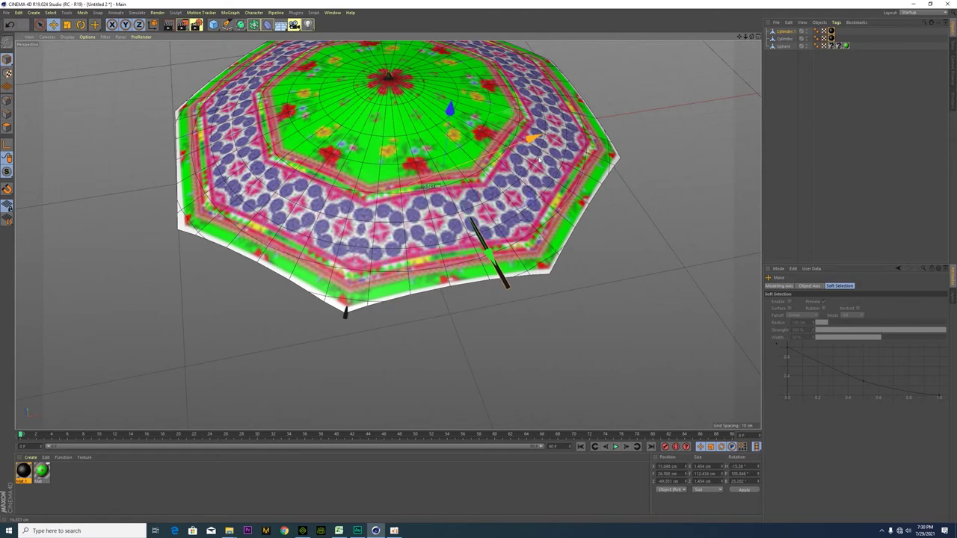
left_click(80, 24)
left_click_drag(466, 209, 485, 213)
left_click(53, 24)
left_click_drag(530, 132, 552, 125)
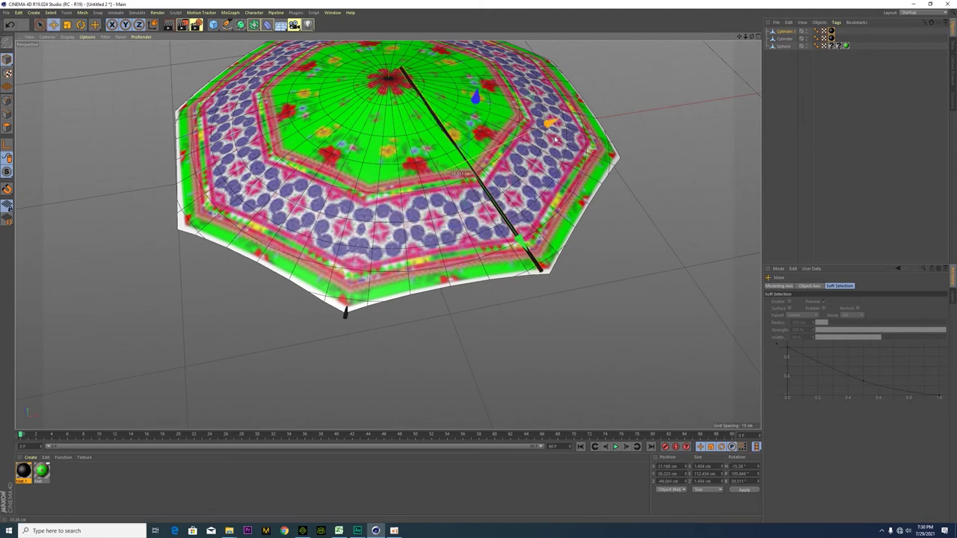
- Fine-tune the second rod's bank rotation, height and sideways position to line it up with its corner and the apex
left_click_drag(554, 207, 527, 197, "alt")
scroll(526, 198, "down", 2)
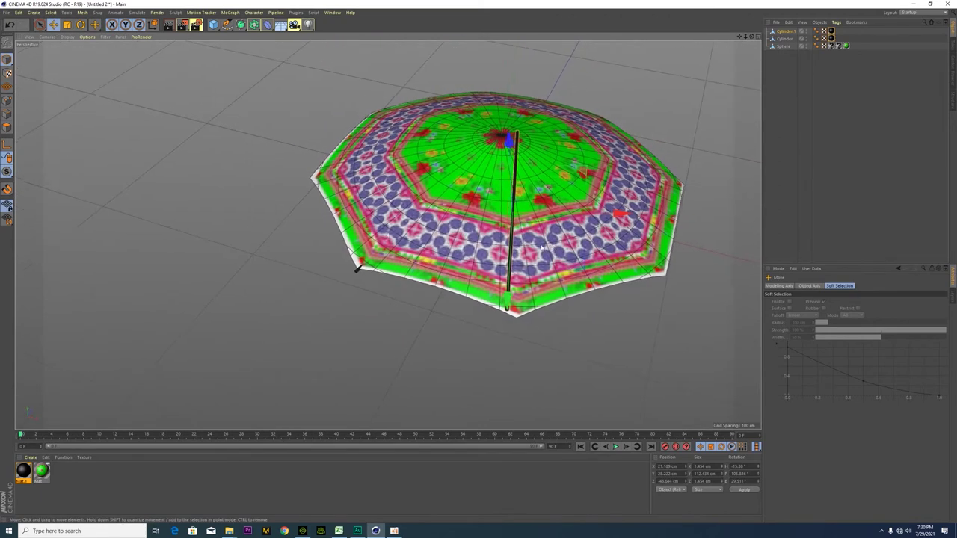
middle_click_drag(527, 197, 429, 194, "alt")
left_click(81, 24)
left_click_drag(437, 254, 449, 253)
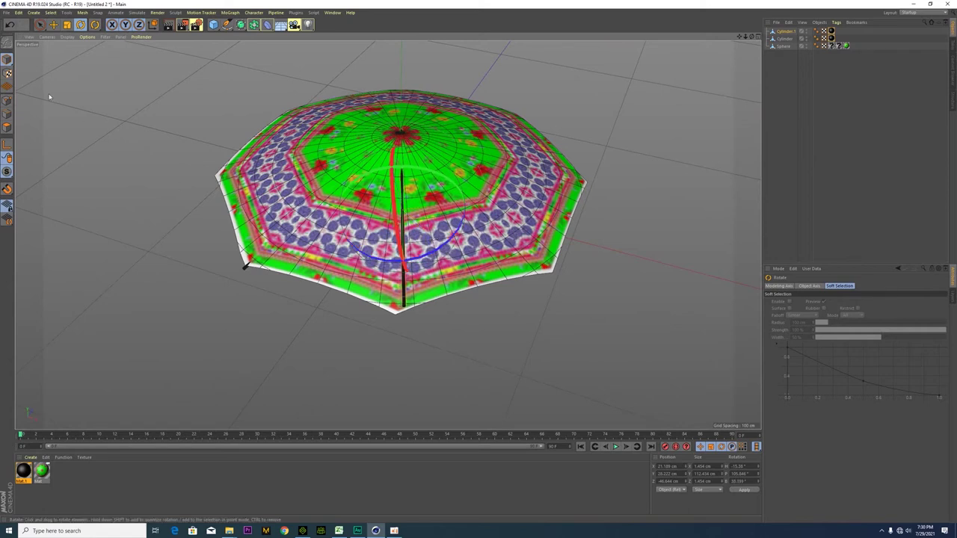
left_click_drag(439, 247, 441, 247)
left_click(55, 28)
left_click_drag(506, 201, 502, 201)
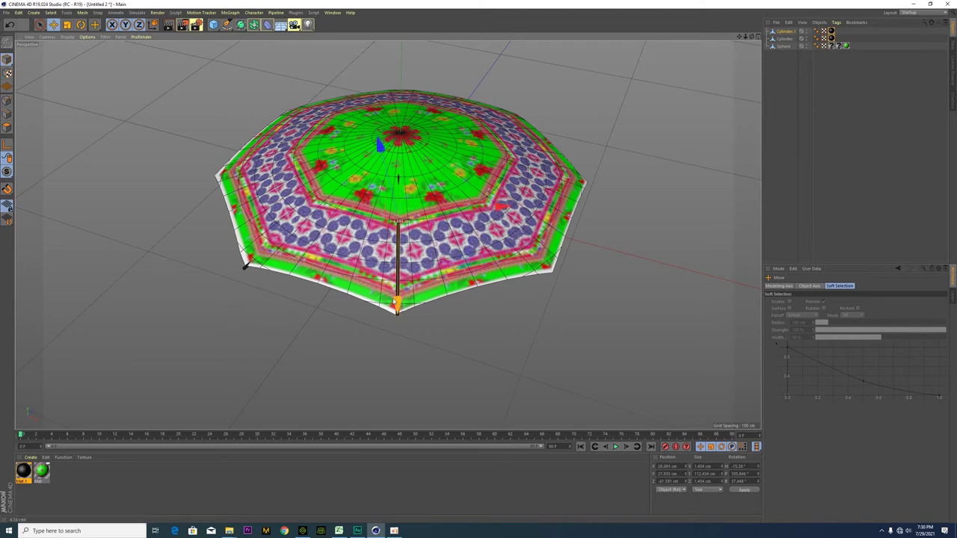
left_click_drag(380, 139, 375, 152)
left_click_drag(504, 217, 501, 217)
- Tilt the second rod from several low angles until it follows the canopy's slope underneath
left_click_drag(353, 258, 277, 236, "alt")
left_click_drag(461, 276, 465, 258)
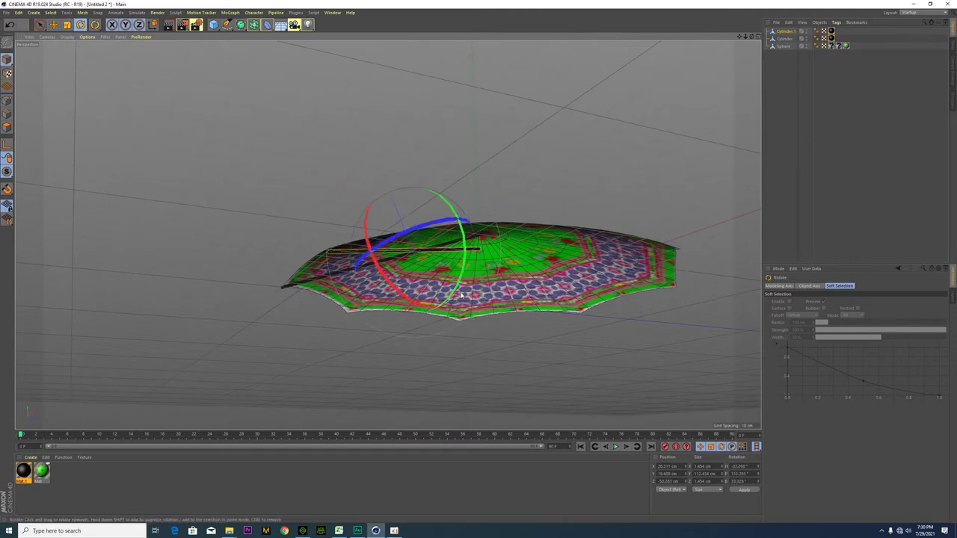
left_click_drag(499, 292, 475, 304, "alt")
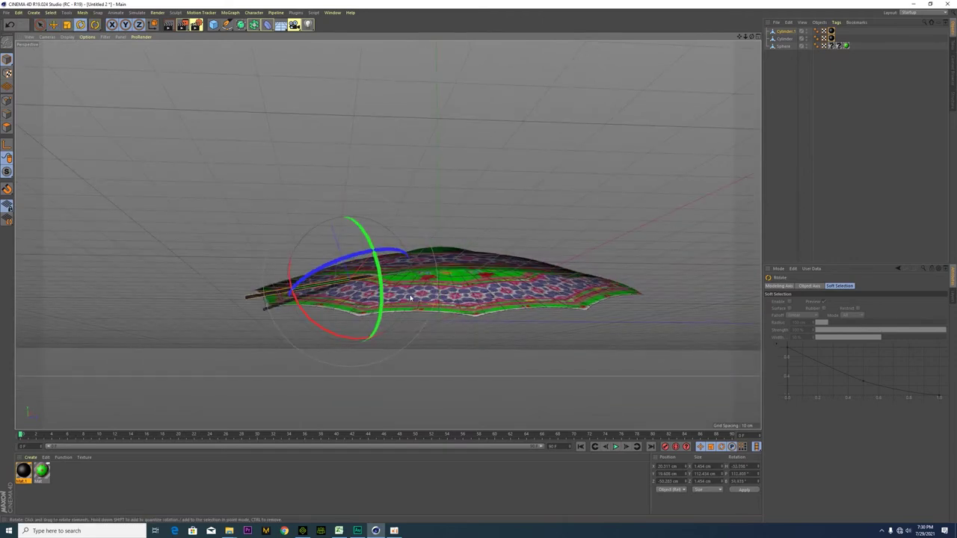
left_click_drag(408, 295, 407, 297)
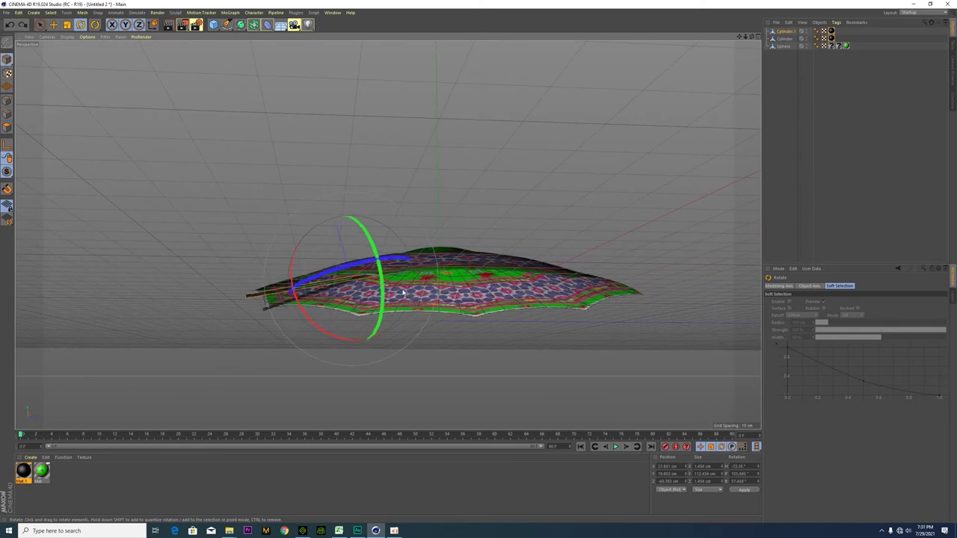
left_click_drag(304, 322, 333, 322, "alt")
left_click_drag(472, 320, 485, 312)
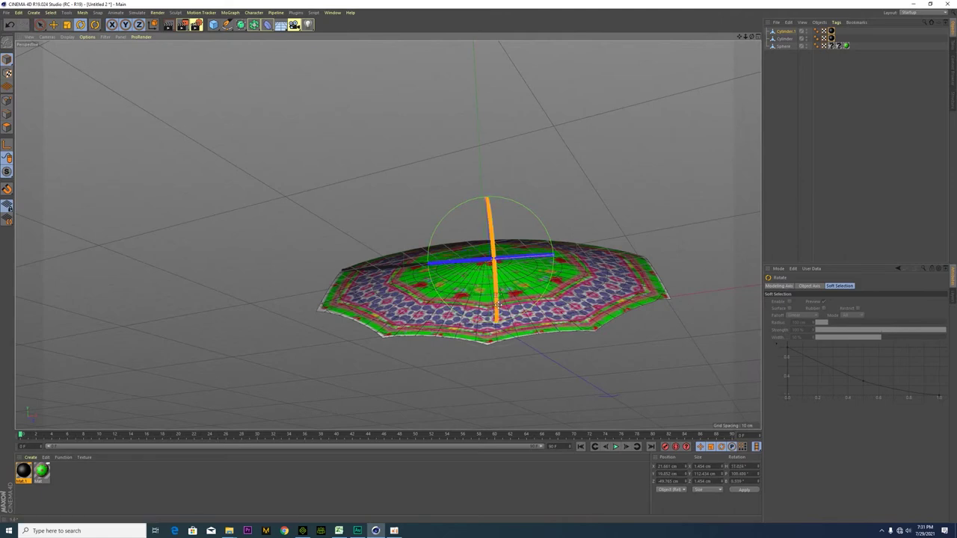
left_click_drag(497, 305, 544, 323, "alt")
left_click_drag(542, 326, 517, 363)
- Adjust the second rod's height and slide it lengthwise so only its tip projects past the canopy's corner
left_click(53, 24)
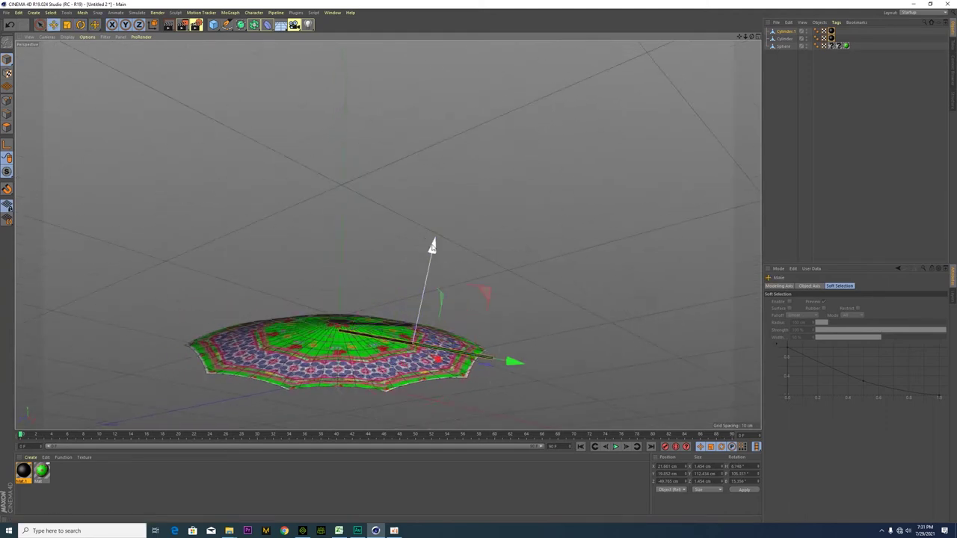
left_click_drag(431, 241, 430, 247)
left_click_drag(430, 247, 447, 438, "alt")
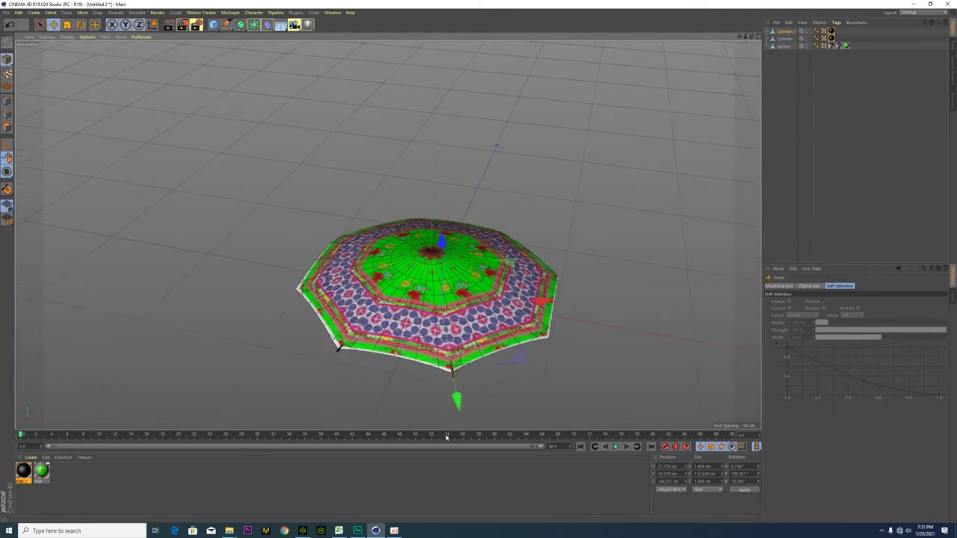
left_click_drag(442, 241, 442, 253)
left_click_drag(460, 415, 411, 340)
left_click_drag(444, 251, 445, 232)
- Select the first rod, adjust its height against the canopy and check its fit from above and below
left_click_drag(424, 376, 397, 380, "alt")
left_click_drag(355, 350, 371, 380, "alt")
left_click_drag(332, 419, 384, 419, "alt")
left_click_drag(374, 389, 367, 414, "alt")
scroll(374, 396, "up", 5)
left_click_drag(356, 378, 374, 391, "alt")
left_click(290, 349)
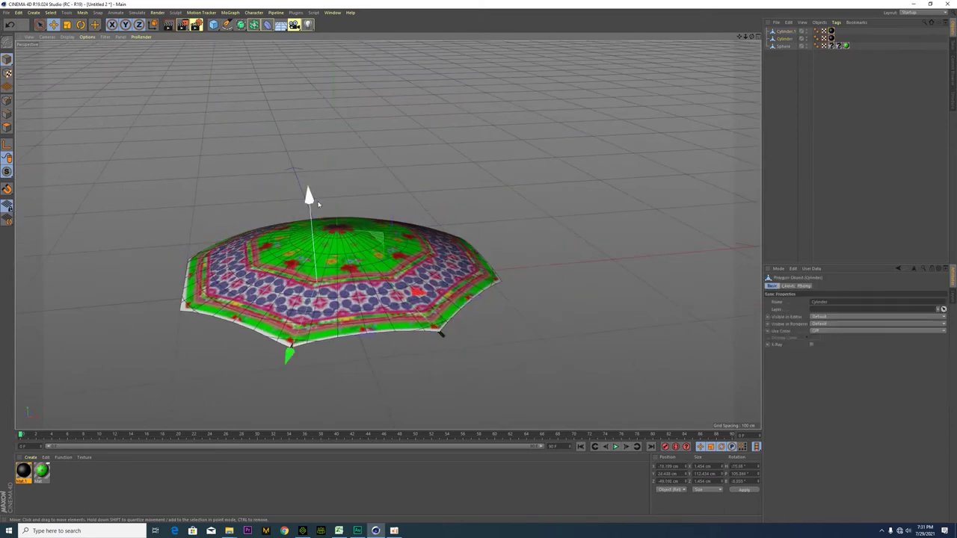
left_click_drag(309, 198, 355, 249, "alt")
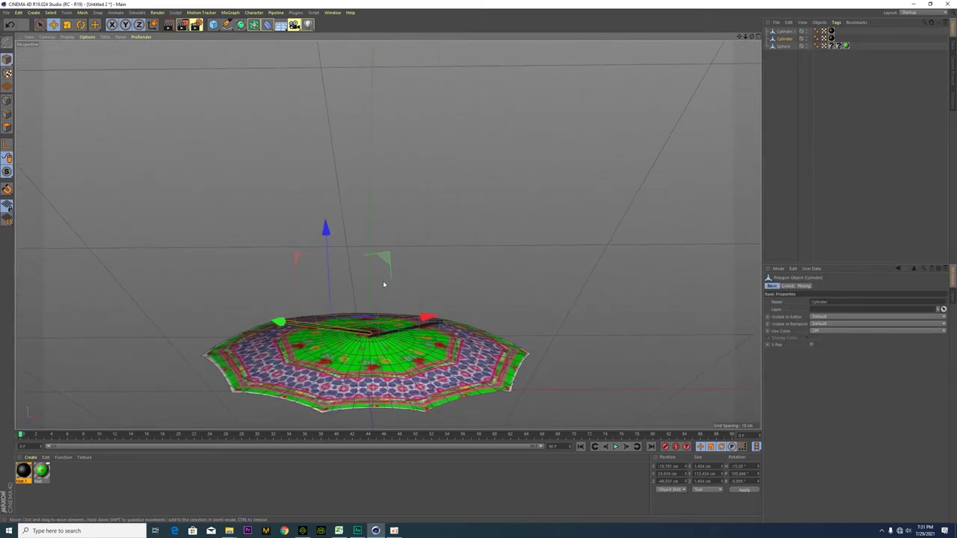
left_click_drag(393, 337, 355, 345, "alt")
scroll(329, 356, "up", 4)
scroll(382, 331, "down", 5)
- Duplicate the second rod, move the copy toward the third corner and rotate it to point at that corner
left_click_drag(386, 235, 353, 287, "alt")
left_click(354, 362)
left_click_drag(488, 315, 581, 298, "ctrl")
left_click_drag(567, 341, 579, 344)
left_click(80, 25)
left_click_drag(490, 370, 526, 350)
- Shift the third rod sideways and slide it inward along its length to bring its end to the third corner
left_click(67, 26)
left_click(54, 26)
left_click_drag(575, 280, 561, 286)
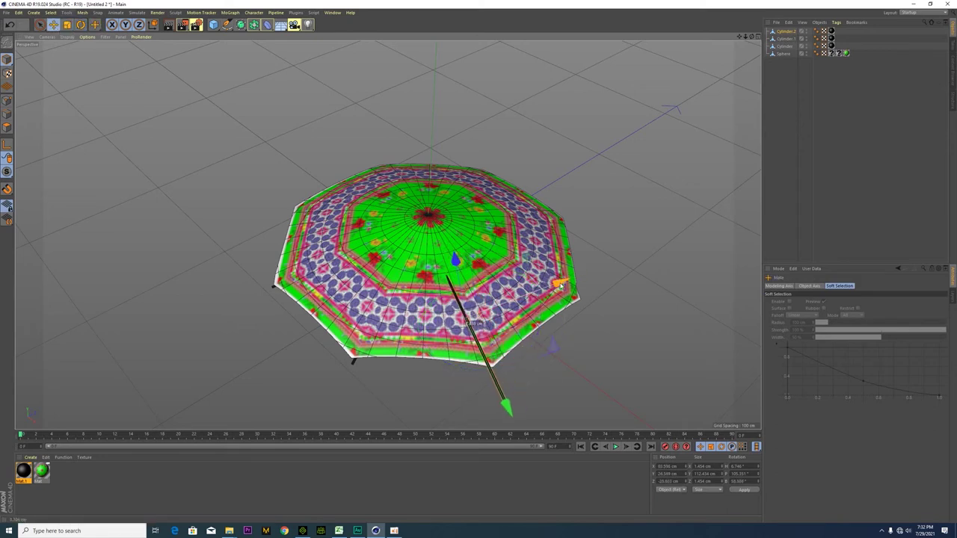
left_click_drag(509, 406, 503, 385)
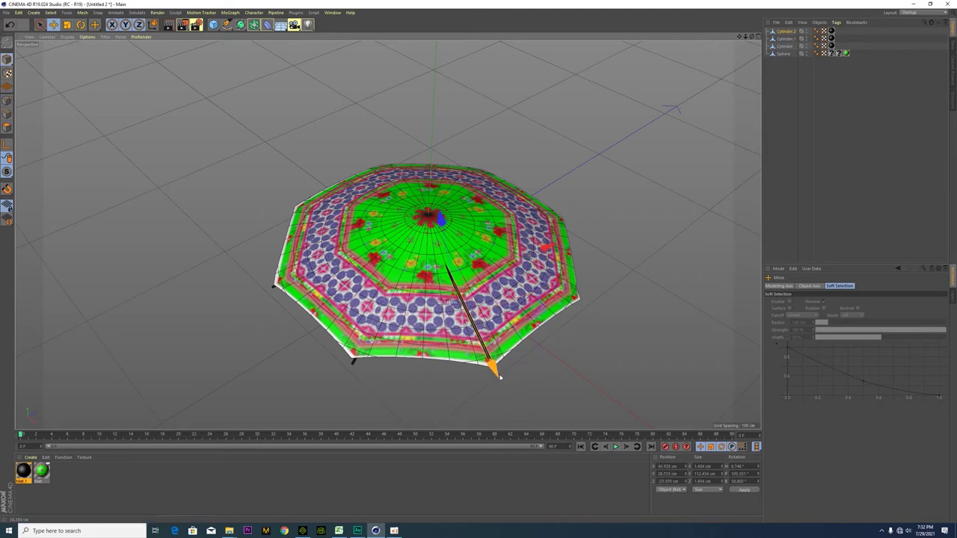
- Rotate the third rod and move it slightly sideways so it runs from the apex to the third corner
left_click(82, 25)
left_click_drag(466, 283, 476, 304)
left_click_drag(503, 340, 457, 305)
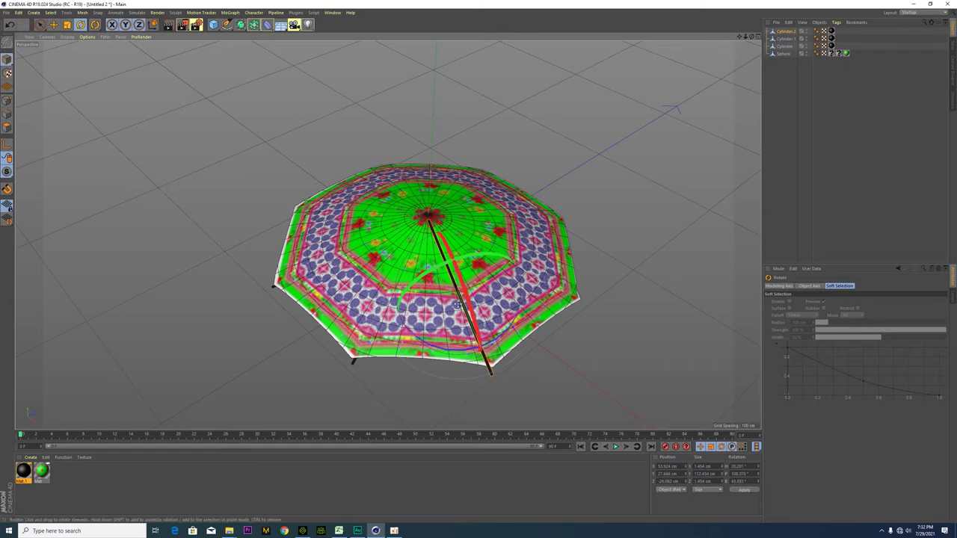
key("e")
left_click_drag(540, 272, 544, 271)
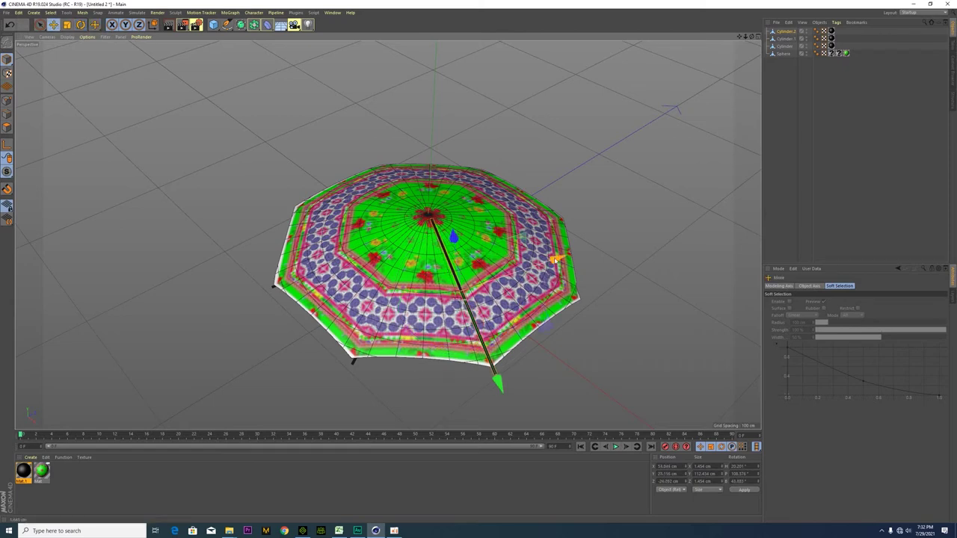
- Tilt and reposition the third rod to match the canopy's slope on the underside
left_click_drag(322, 356, 449, 180, "alt")
left_click(81, 24)
left_click_drag(496, 261, 513, 299)
key("e")
left_click_drag(465, 188, 278, 323)
left_click(81, 25)
left_click_drag(326, 266, 336, 314)
left_click(53, 24)
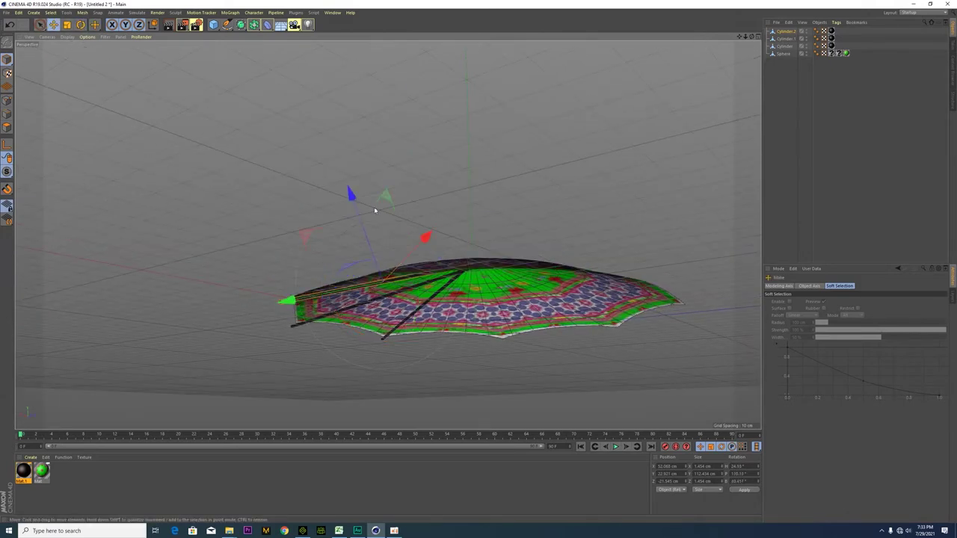
- Nudge the third rod just beneath the canopy, and slightly adjust the second rod's height at its corner
left_click_drag(293, 327, 456, 262, "alt")
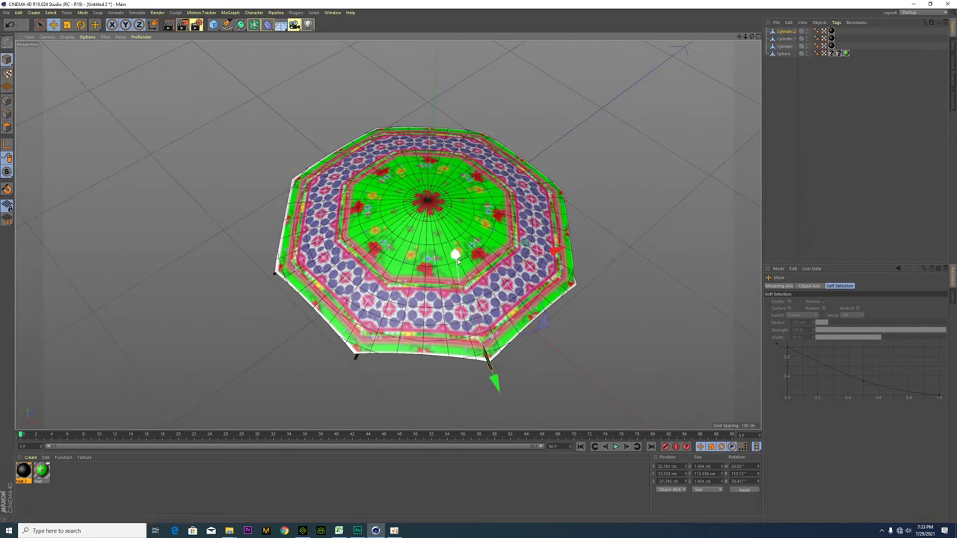
left_click(66, 24)
left_click(54, 25)
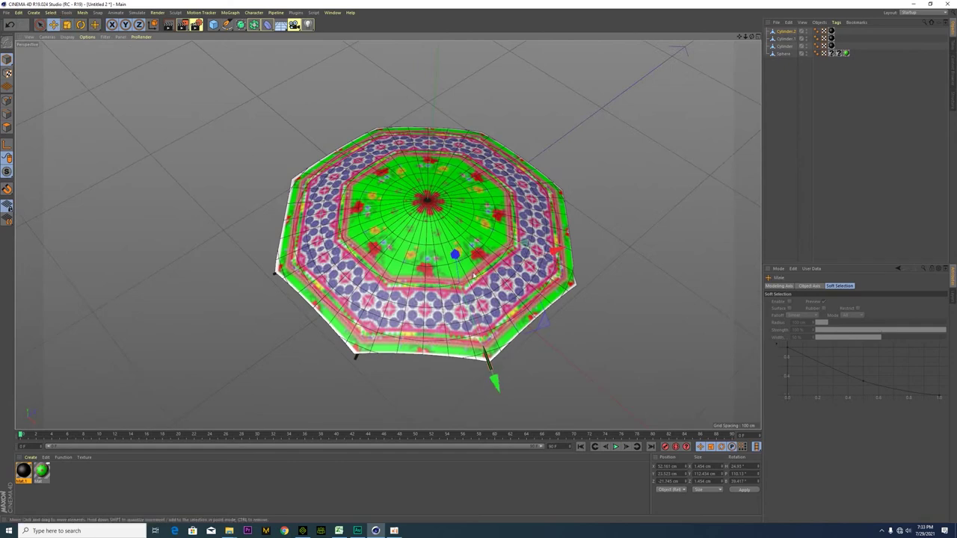
left_click_drag(475, 350, 465, 263, "alt")
left_click_drag(453, 225, 452, 223)
left_click_drag(536, 319, 462, 314, "alt")
left_click_drag(359, 381, 362, 379)
left_click_drag(345, 411, 418, 420, "alt")
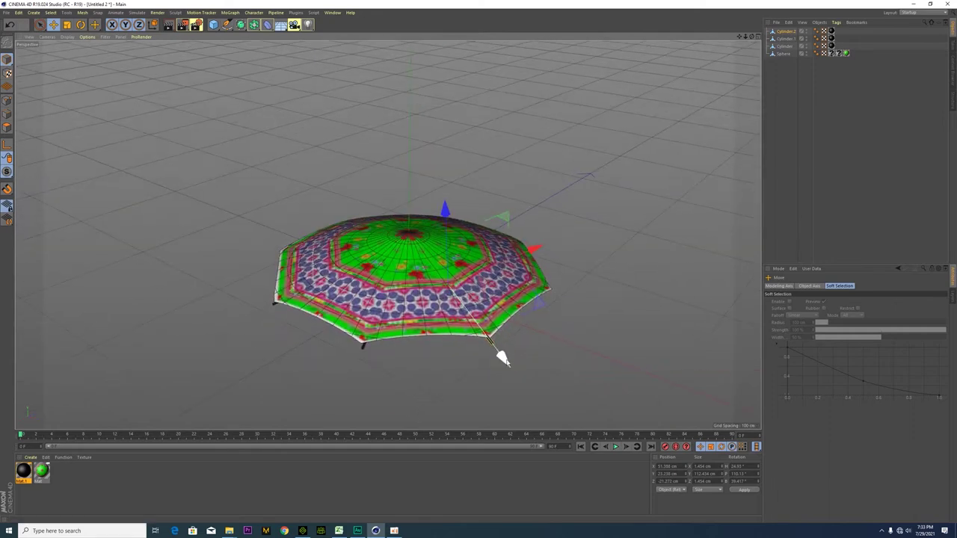
left_click(363, 350)
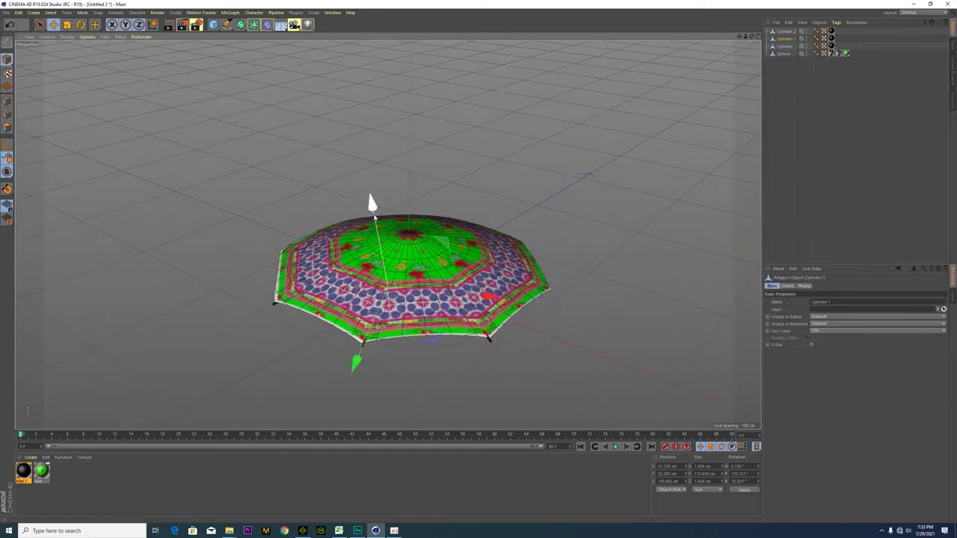
left_click_drag(374, 211, 374, 211)
- Duplicate the third rod, rotate the copy toward the fourth corner and move it sideways into line
left_click_drag(451, 378, 318, 329, "alt")
left_click_drag(439, 330, 473, 333, "ctrl")
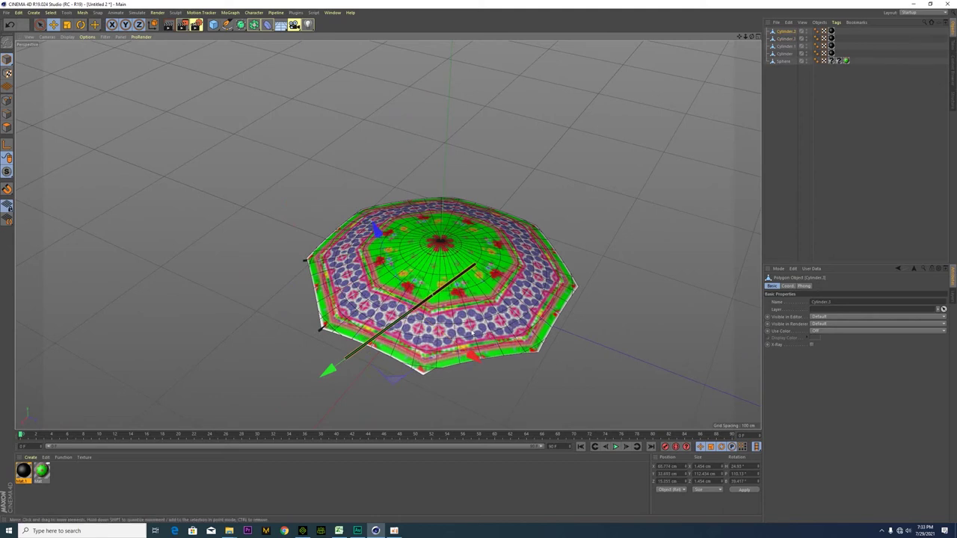
left_click(82, 25)
left_click_drag(409, 355, 395, 308)
left_click(54, 25)
left_click_drag(514, 315, 540, 316)
- Refine the fourth rod's rotation, sideways position and height so it sits beneath the canopy at the fourth corner
left_click(82, 26)
left_click_drag(472, 356, 475, 352)
left_click(54, 25)
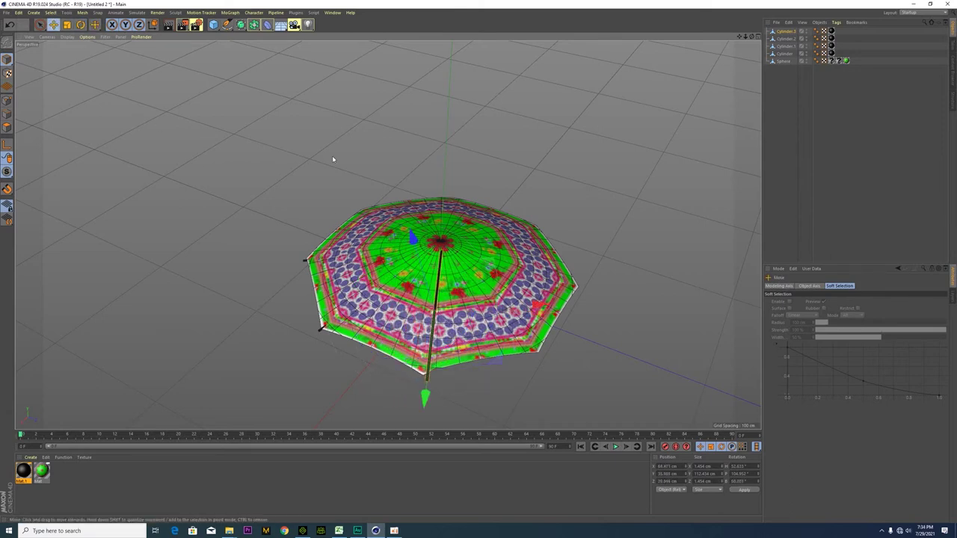
left_click_drag(540, 304, 534, 305)
left_click_drag(406, 240, 408, 254)
left_click_drag(374, 404, 451, 311, "alt")
left_click_drag(540, 325, 480, 336)
- Rotate the fourth rod's bank to about -3° and adjust its position to fit under the canopy from apex to corner
left_click(83, 27)
left_click_drag(481, 265, 489, 275)
left_click_drag(478, 325, 377, 282, "alt")
key("e")
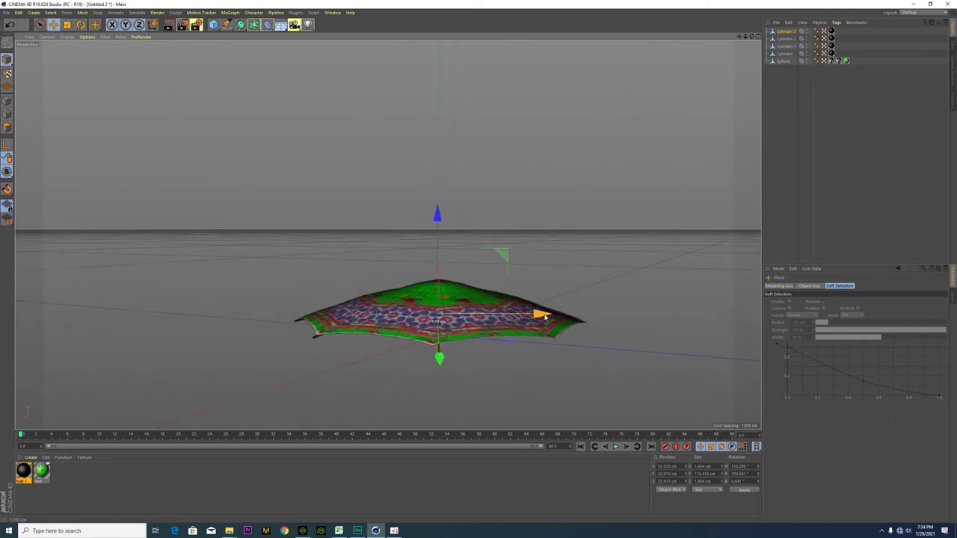
key("r")
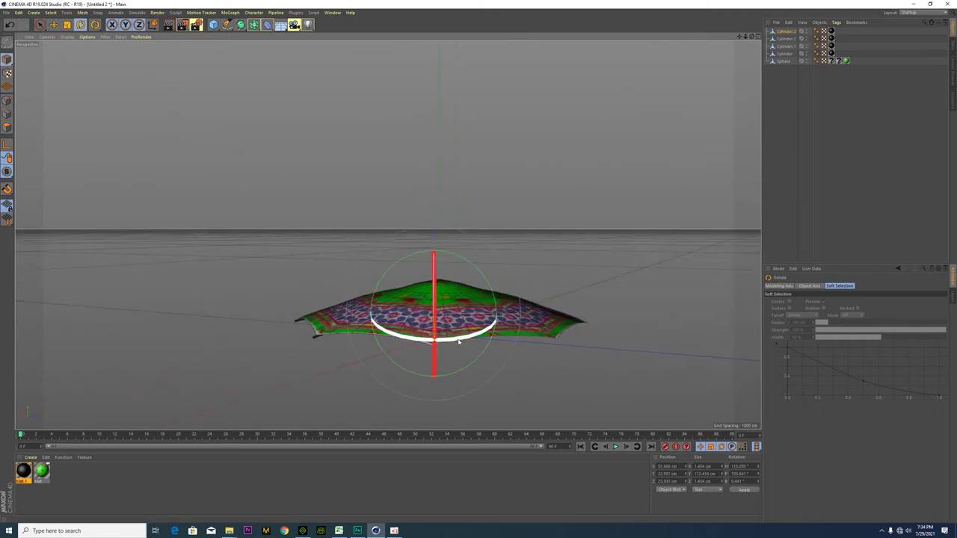
key("e")
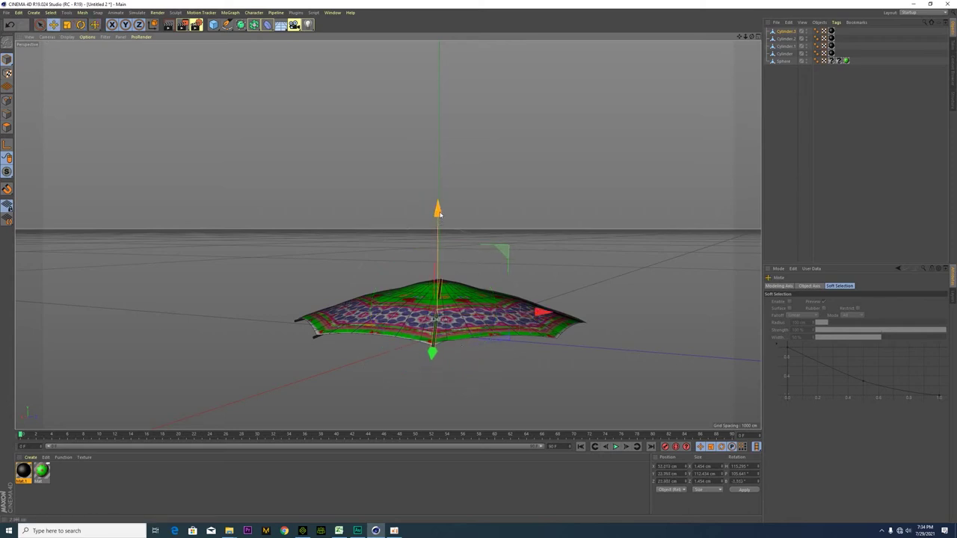
left_click_drag(438, 213, 344, 304, "alt")
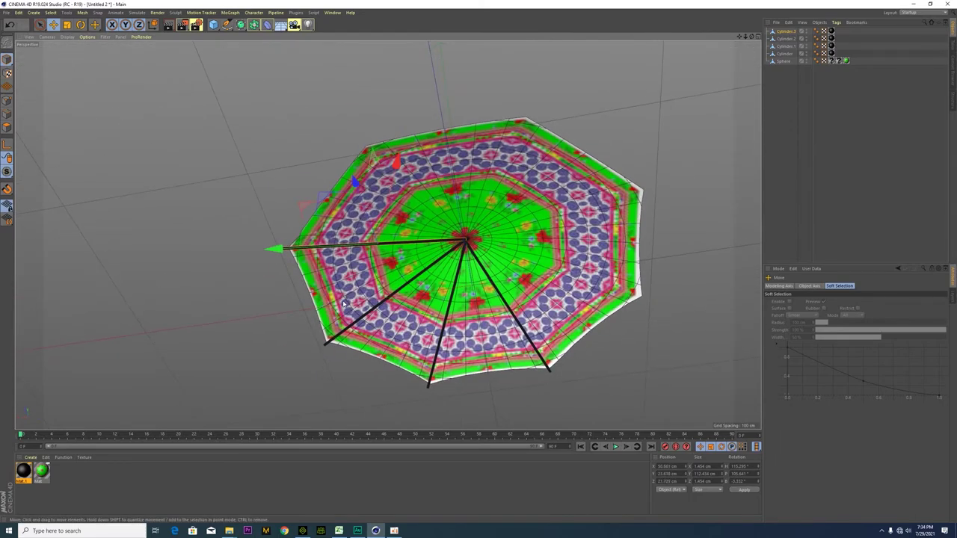
- Duplicate the fourth rod, rotate the copy toward the fifth corner and move its tip to that corner
left_click_drag(413, 267, 469, 373, "alt")
left_click_drag(555, 338, 622, 354, "ctrl")
left_click_drag(539, 373, 514, 363, "alt")
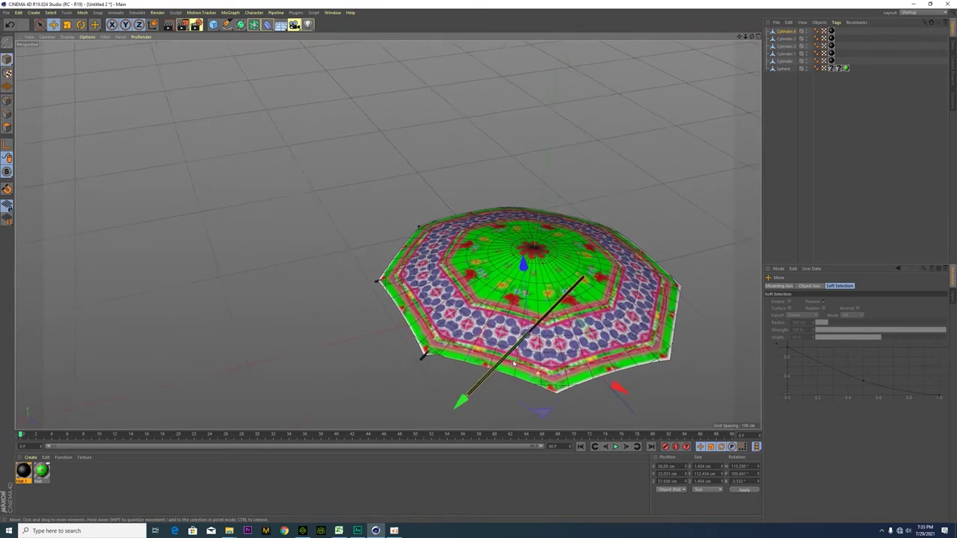
left_click(80, 25)
left_click_drag(508, 389, 571, 304)
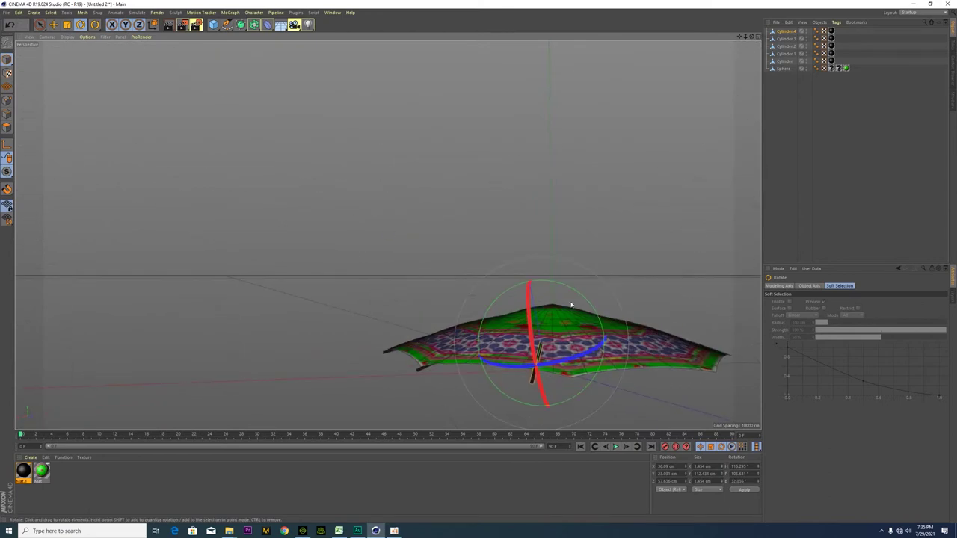
left_click(54, 25)
left_click_drag(652, 354, 683, 355)
left_click_drag(597, 378, 614, 398, "alt")
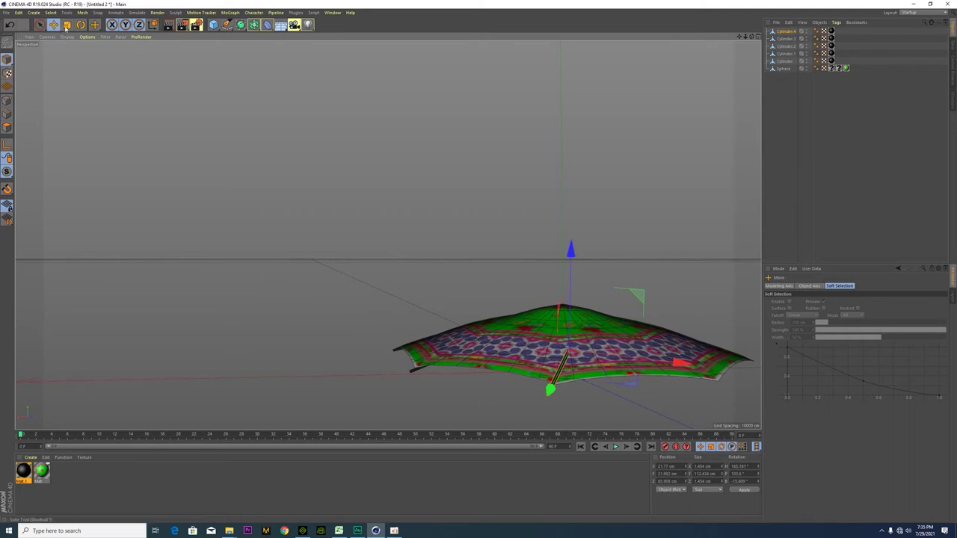
- Rotate the fifth rod's bank to about -3° and move it sideways and along its length to fit its corner
left_click(80, 24)
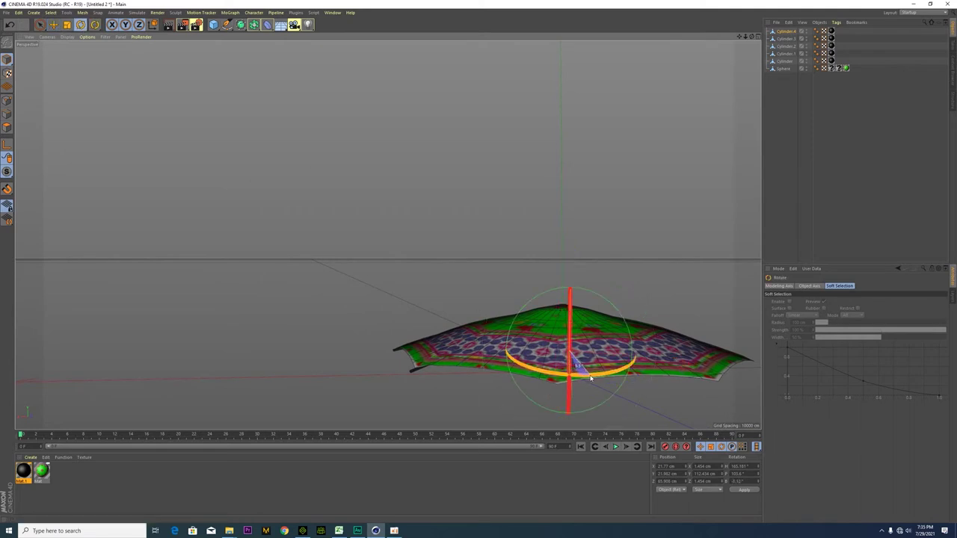
key("e")
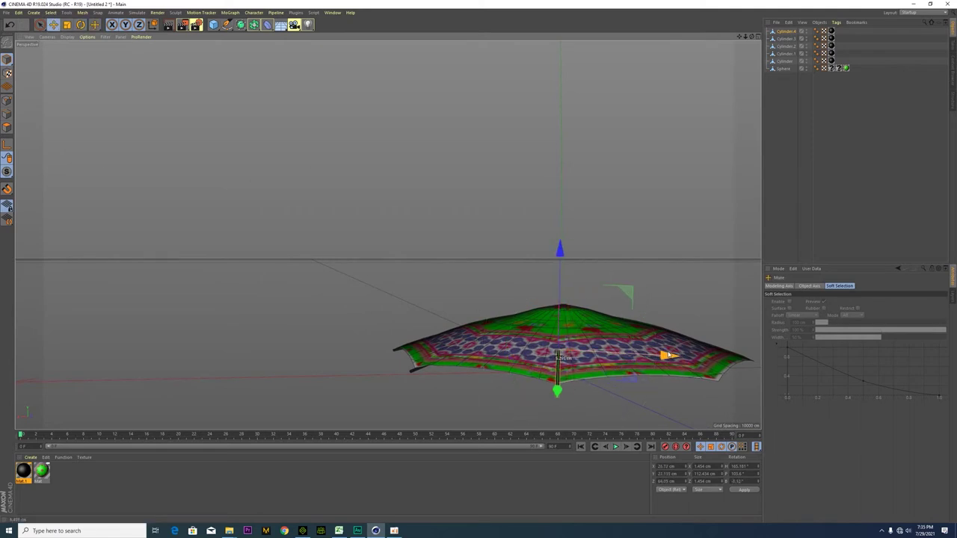
left_click_drag(496, 389, 378, 273, "alt")
left_click_drag(310, 244, 312, 257)
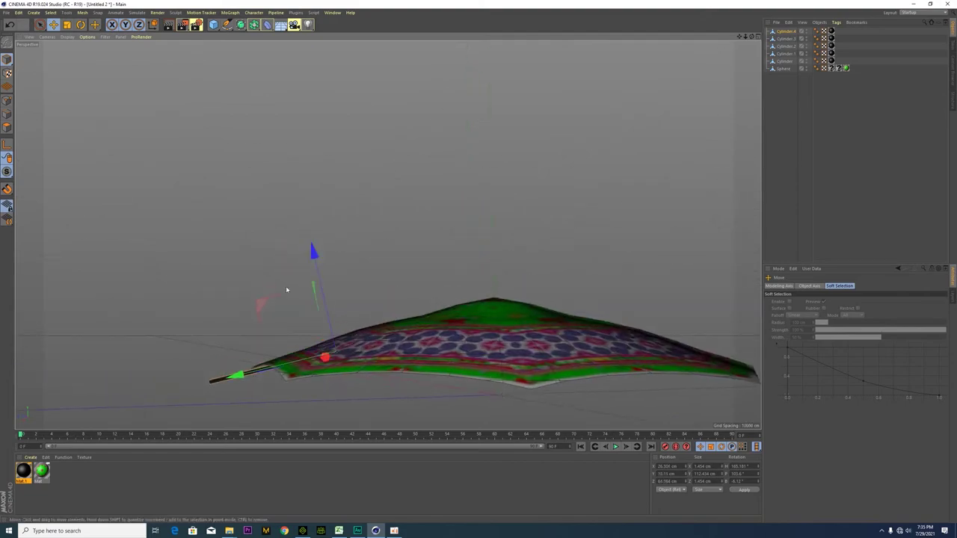
left_click_drag(233, 375, 263, 368)
left_click_drag(210, 375, 372, 423, "alt")
left_click_drag(593, 380, 296, 284)
- Refine the fifth rod's rotation to about 105° pitch and -5.6° bank, and adjust its position beneath the canopy
key("r")
left_click_drag(449, 270, 459, 265)
left_click(54, 27)
left_click_drag(368, 180, 459, 303)
left_click_drag(556, 245, 493, 284, "alt")
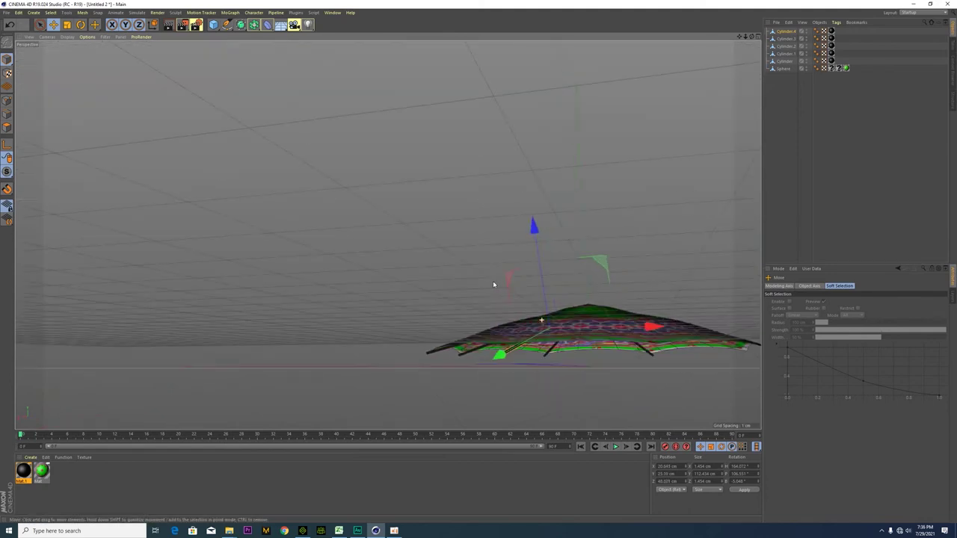
left_click(80, 26)
left_click_drag(520, 340, 518, 353)
left_click_drag(462, 396, 455, 355, "alt")
left_click(54, 25)
- Duplicate the fifth rod, rotate the copy to about 230° heading and -25° bank, and move it to the sixth corner
left_click_drag(532, 262, 619, 272, "alt")
left_click(81, 25)
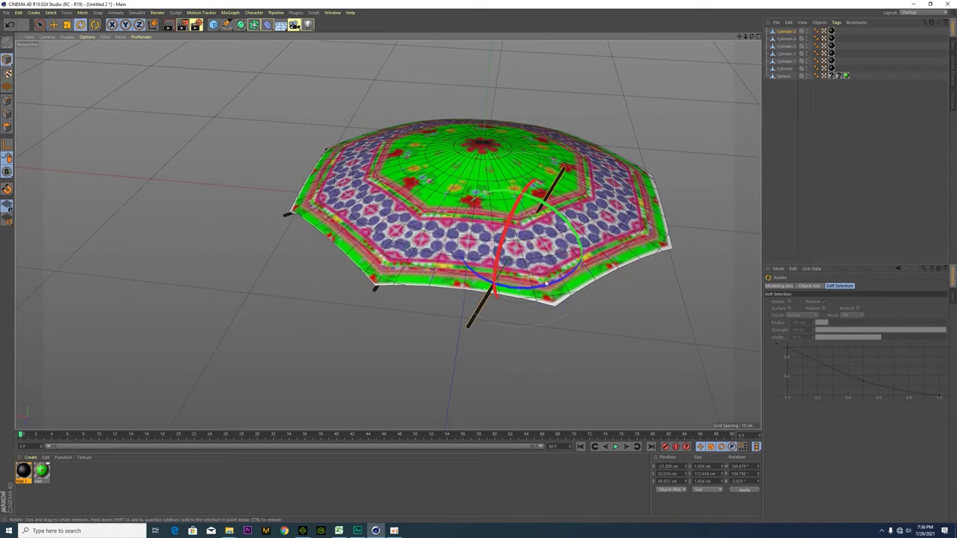
left_click_drag(536, 288, 601, 274)
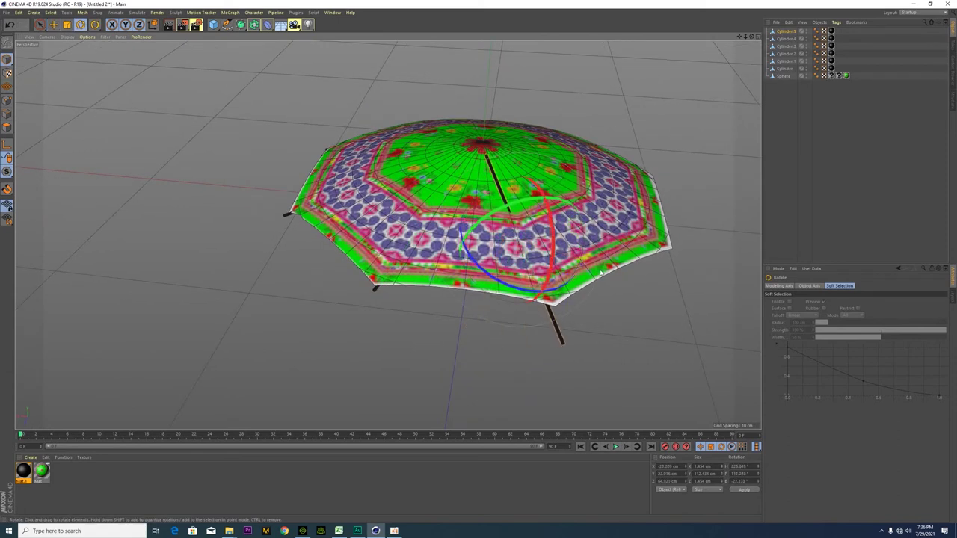
left_click_drag(550, 213, 548, 207)
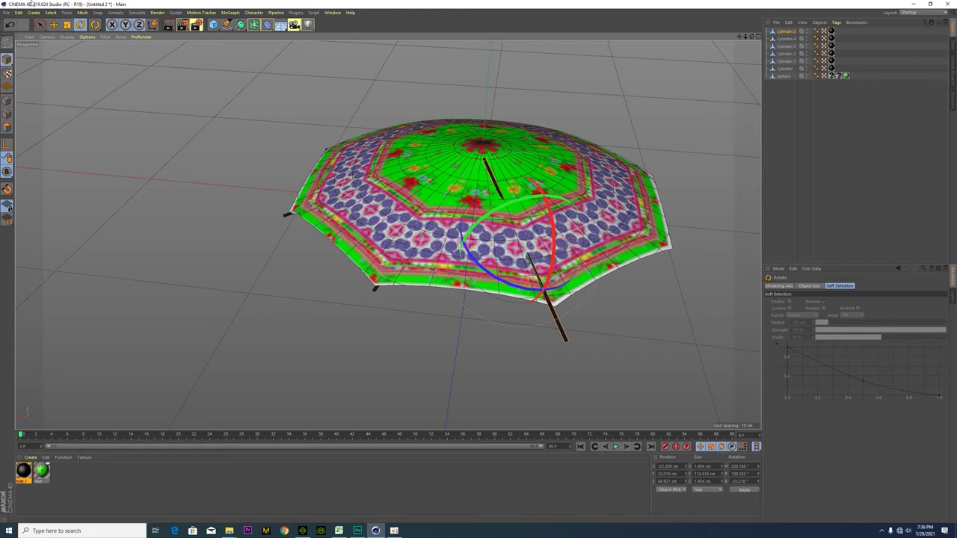
left_click_drag(560, 327, 549, 300)
left_click_drag(602, 220, 605, 220)
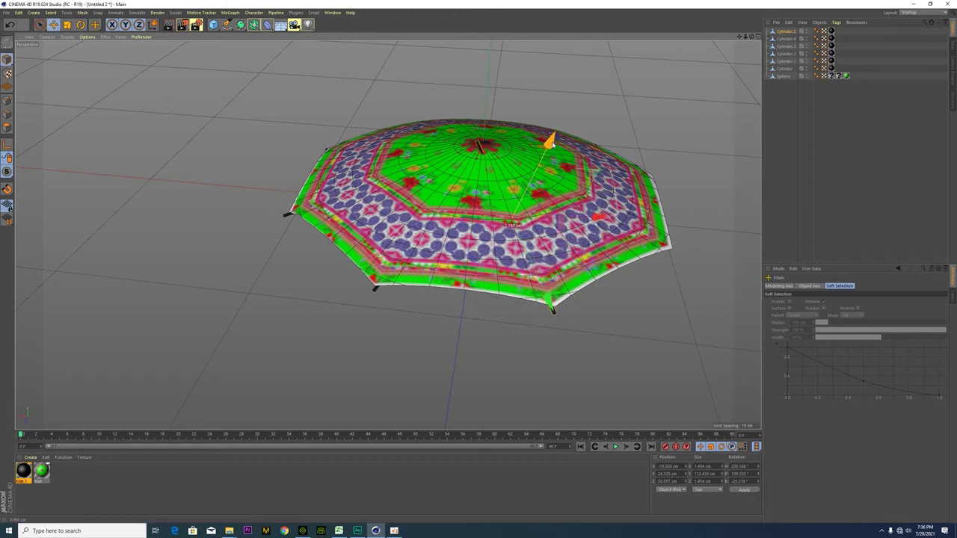
left_click_drag(553, 148, 556, 142)
left_click_drag(602, 214, 606, 214)
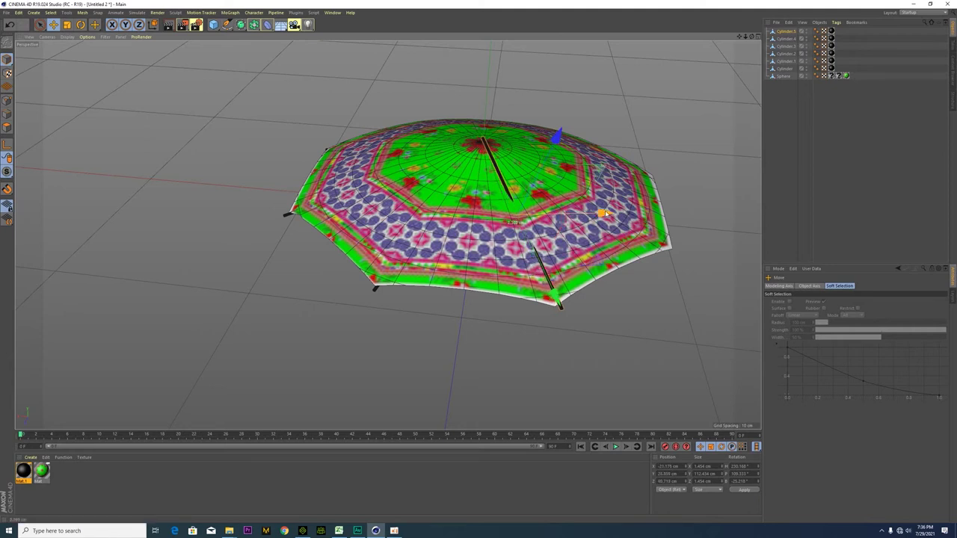
- Adjust the sixth rod's tilt and lower it so it sits beneath the canopy from apex to corner
left_click(80, 26)
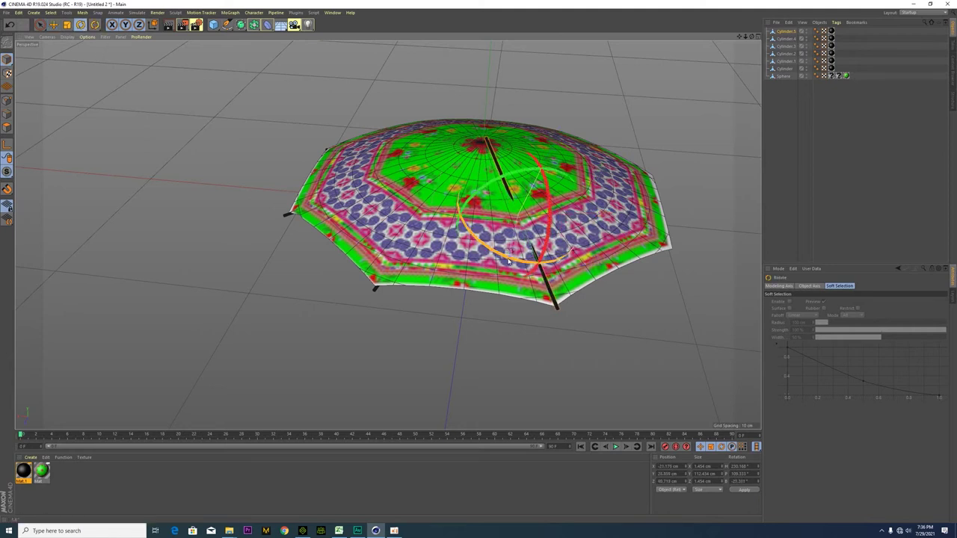
left_click_drag(547, 243, 548, 234)
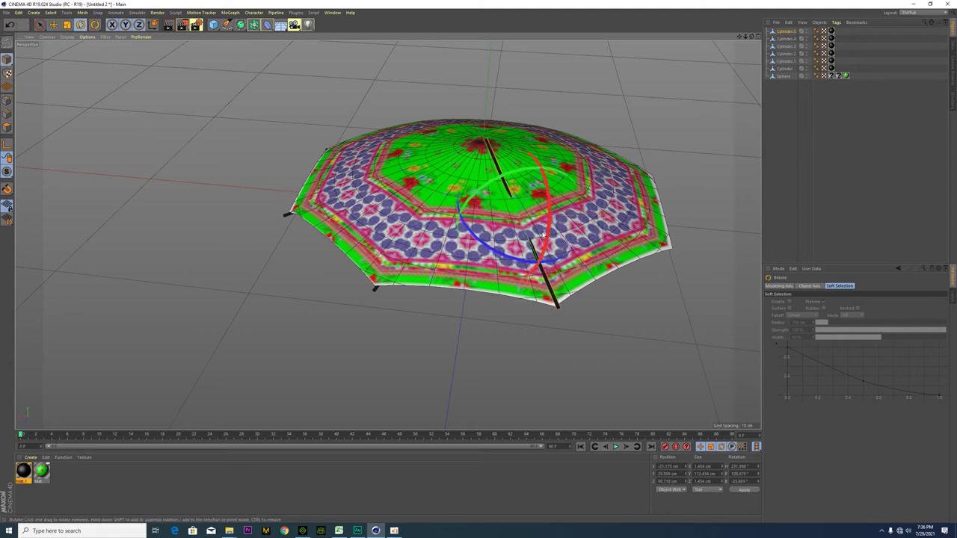
key("e")
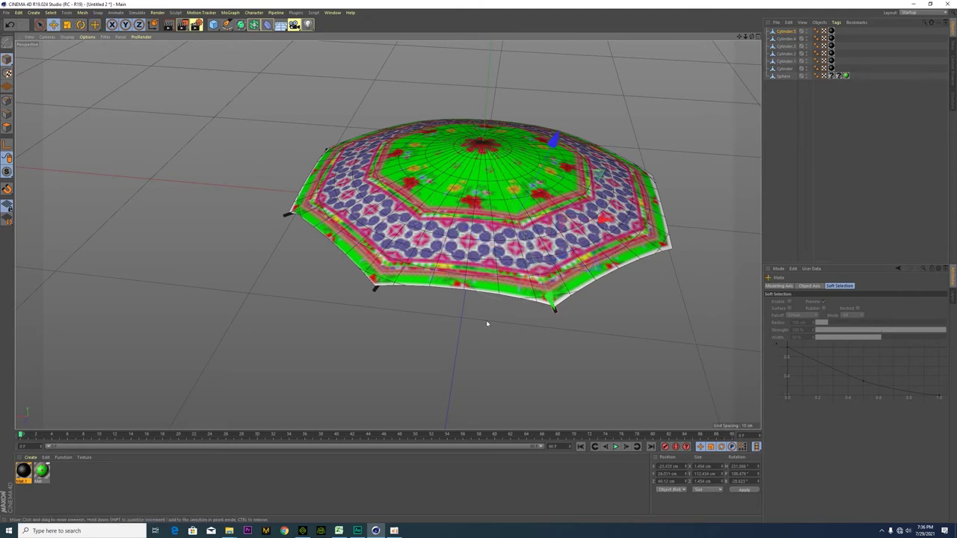
left_click_drag(495, 341, 454, 224, "alt")
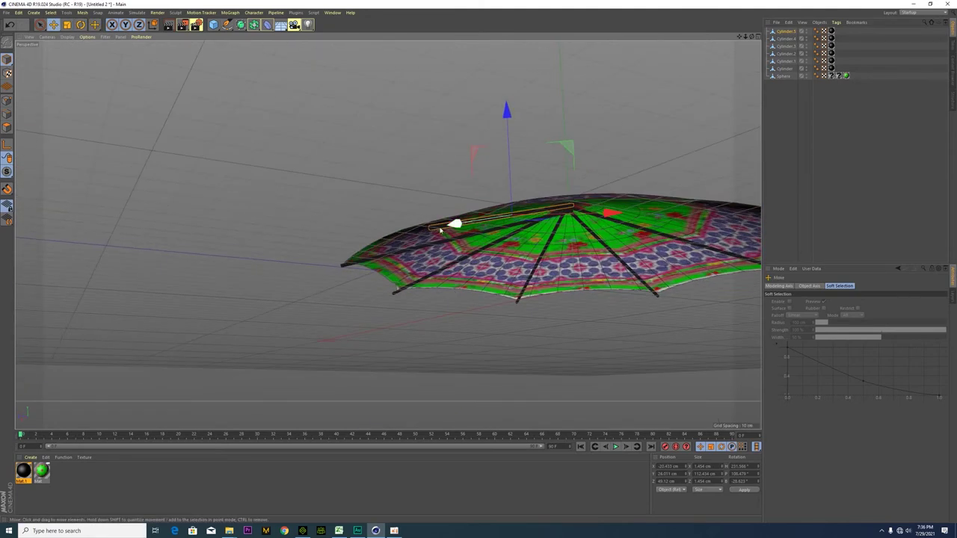
left_click_drag(506, 111, 461, 307, "alt")
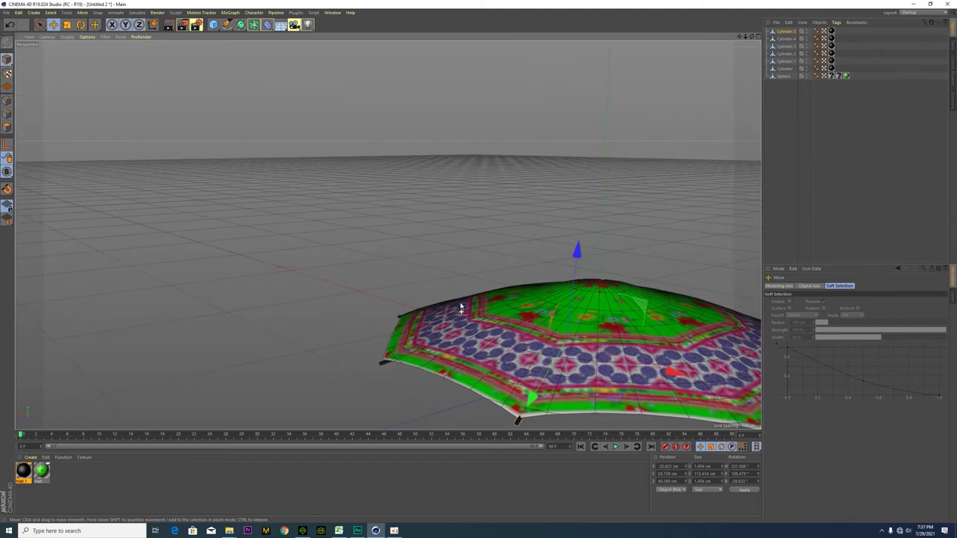
left_click_drag(529, 399, 411, 354, "alt")
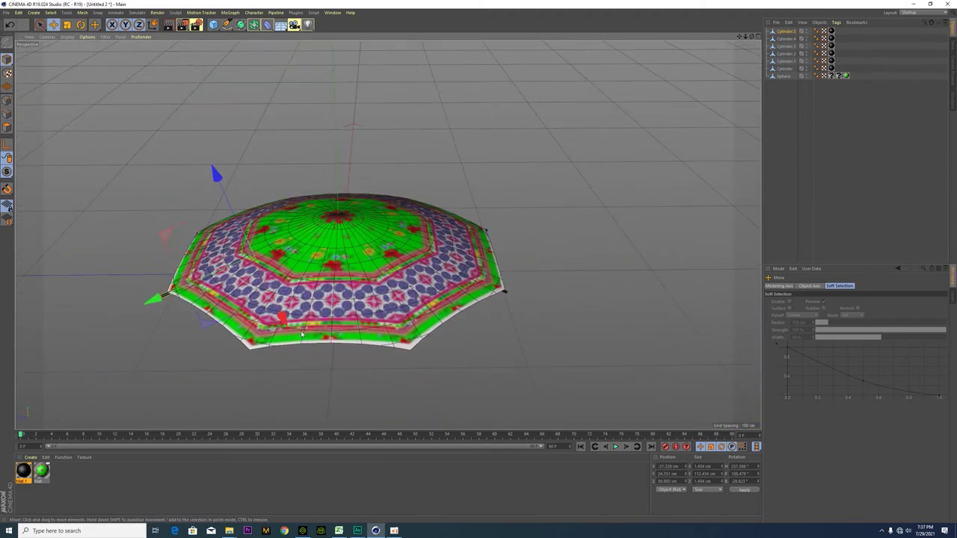
- Duplicate the sixth rod, rotate the copy toward the seventh corner and move its tip to that corner
left_click_drag(279, 317, 389, 317, "ctrl")
left_click(81, 25)
left_click(53, 25)
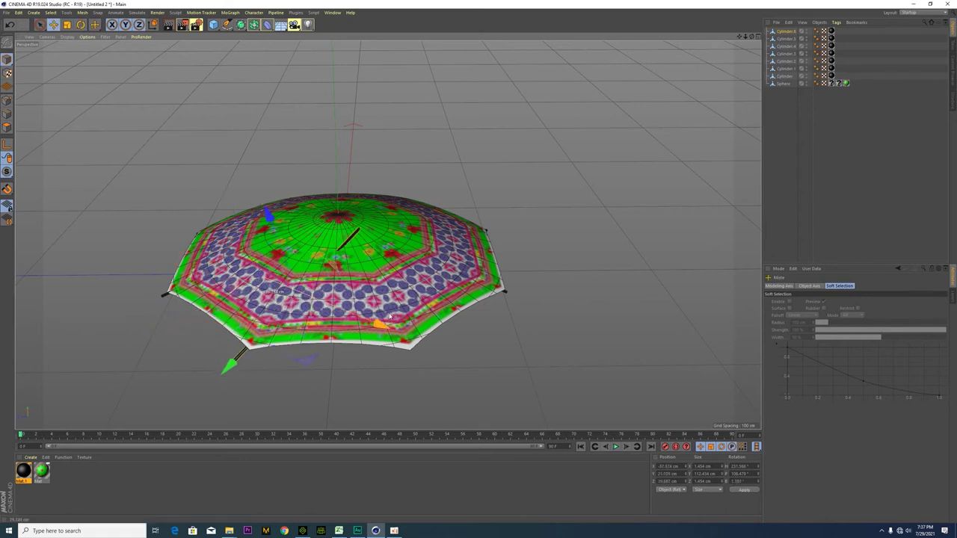
left_click(81, 25)
mouse_move(308, 323)
left_mouse_down()
mouse_move(327, 330)
mouse_move(320, 336)
left_mouse_up()
left_click(53, 25)
left_click_drag(405, 301, 387, 299)
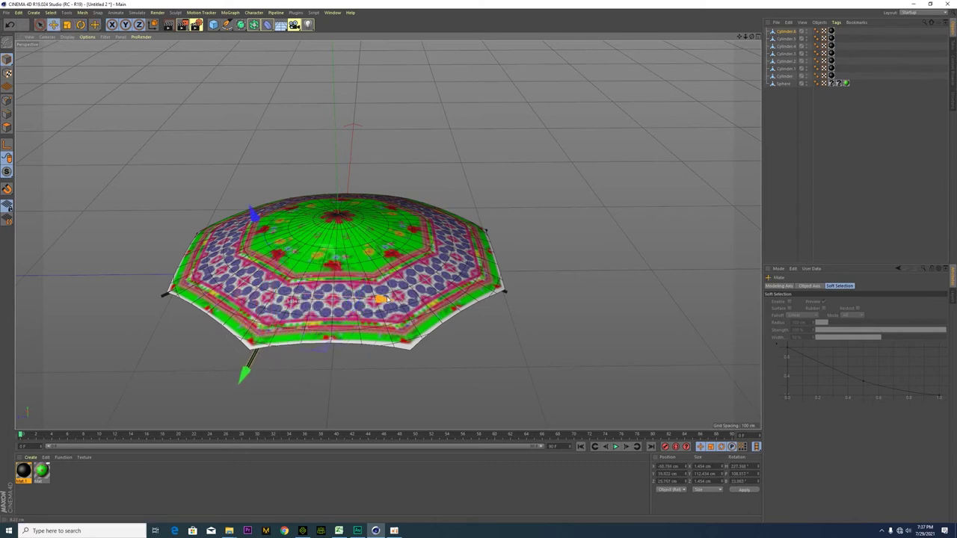
left_click_drag(243, 376, 245, 362)
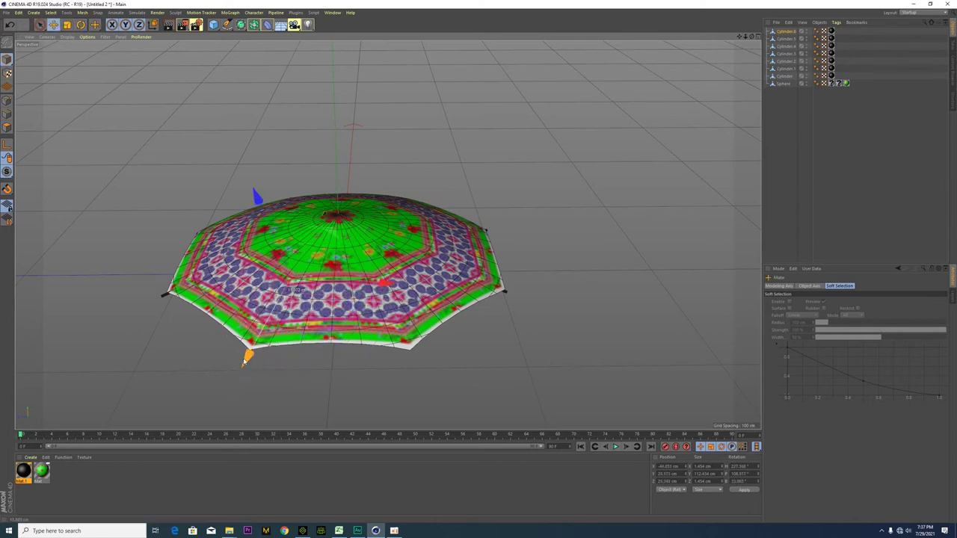
- Rotate the seventh rod's bank to about 19° and shift it into line with its corner
left_click(81, 24)
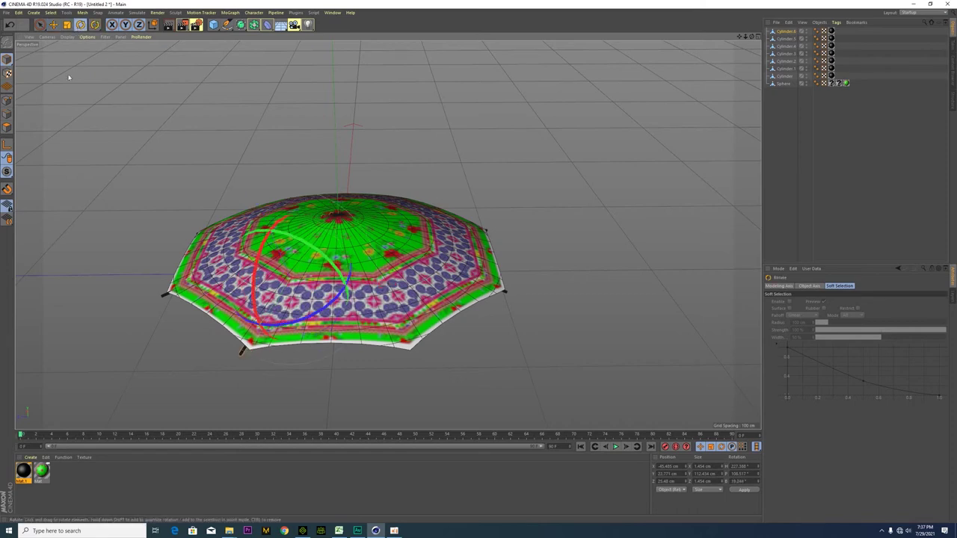
left_click(53, 24)
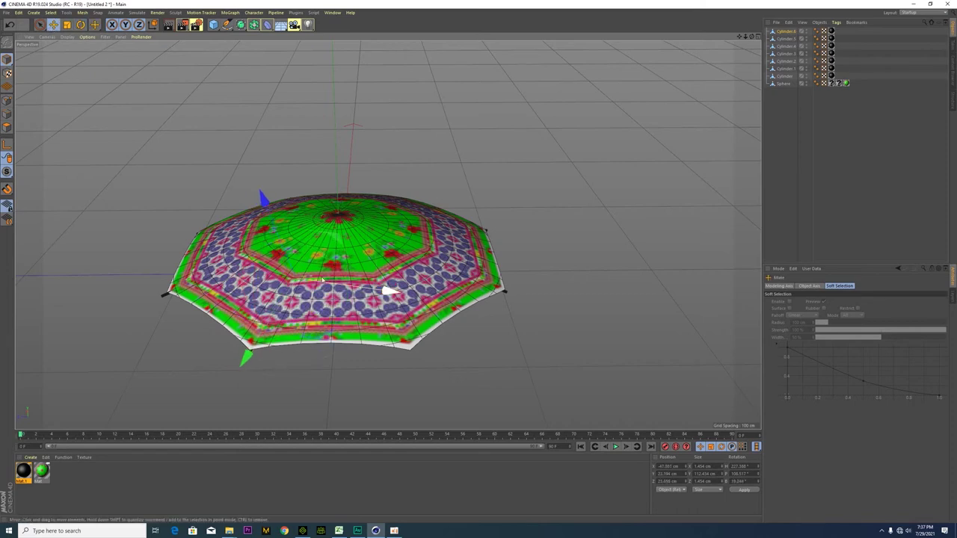
left_click_drag(266, 385, 259, 345, "alt")
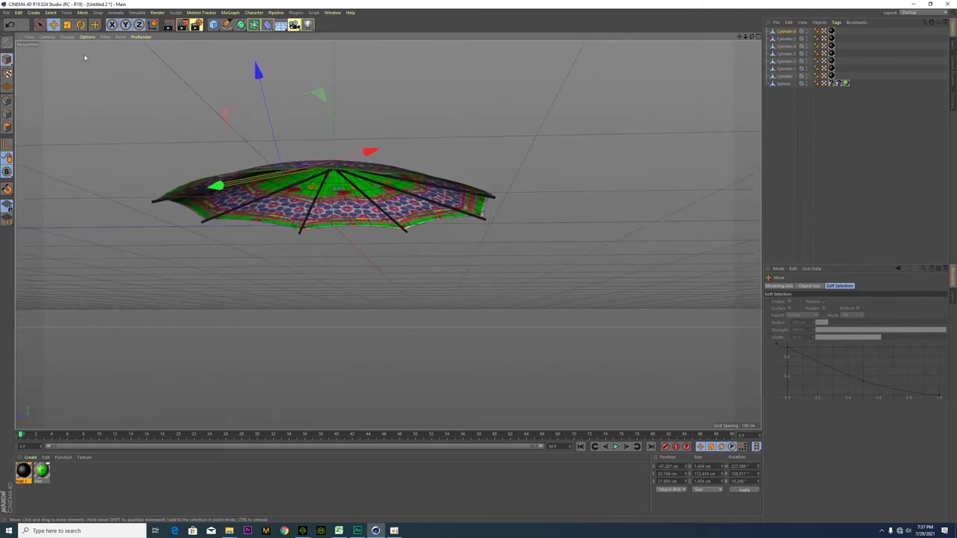
- Tilt the seventh rod to follow the canopy's slope and fine-tune its height and sideways position beneath it
left_click(80, 25)
left_click_drag(243, 178, 241, 172)
left_click(53, 25)
left_click_drag(266, 95, 334, 153)
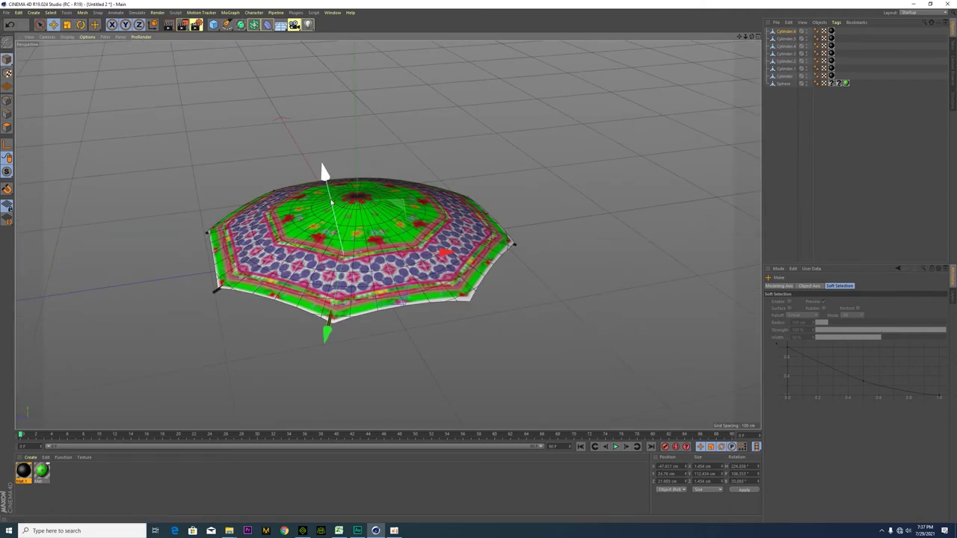
left_click_drag(328, 187, 327, 187)
left_click_drag(449, 256, 454, 258)
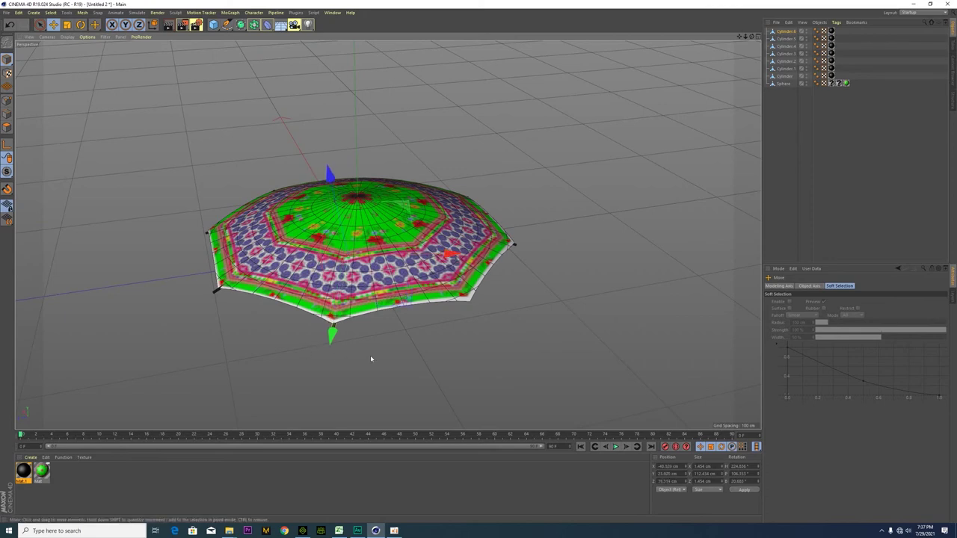
left_click_drag(343, 353, 331, 378, "alt")
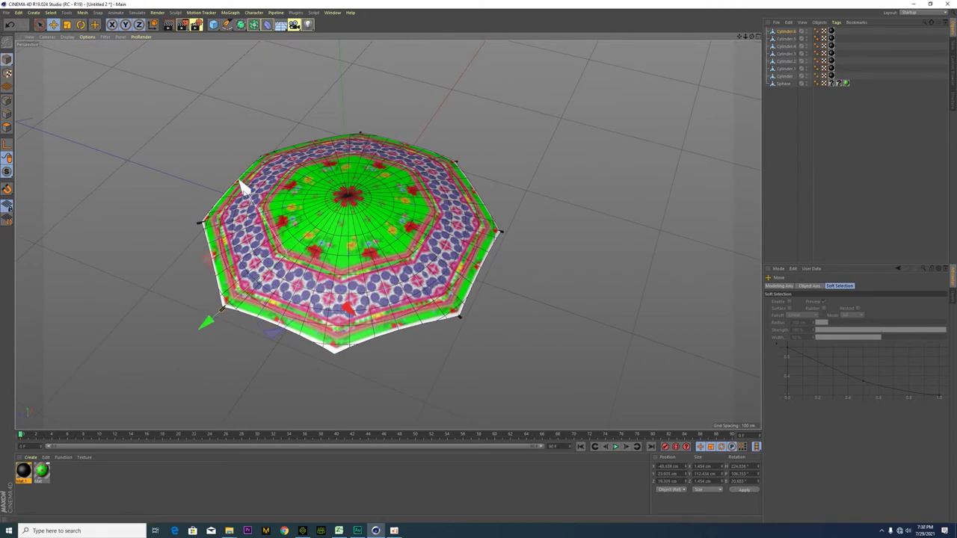
left_click_drag(245, 193, 244, 194)
- Duplicate the seventh rod, rotate the copy's bank to about 68° and move its tip to the last free corner
left_click_drag(329, 354, 399, 358, "alt")
left_click(81, 24)
left_click_drag(333, 350, 409, 355)
left_click(53, 25)
left_click_drag(325, 384, 337, 368)
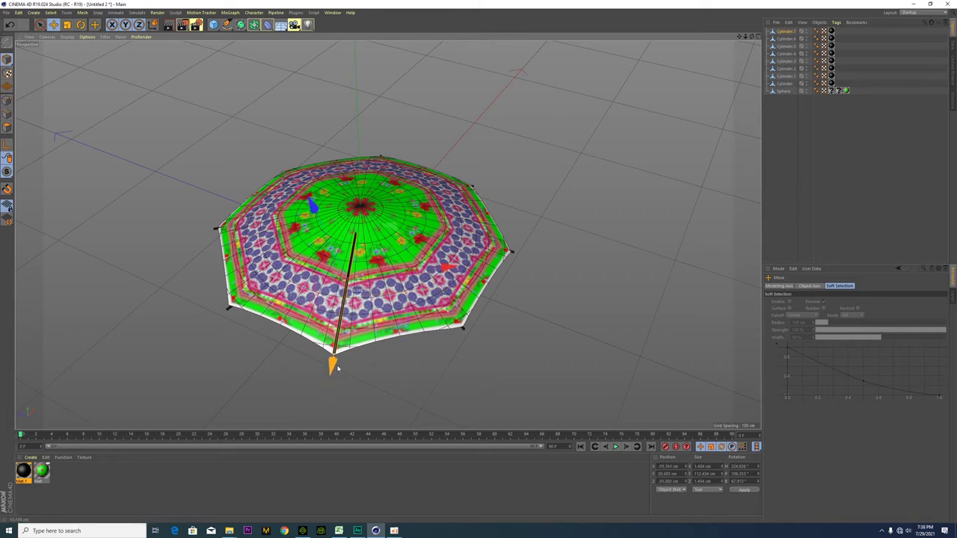
- Tilt the eighth rod to match the canopy's slope, then adjust its height and sideways position
left_click_drag(323, 258, 324, 265)
left_click(53, 25)
left_click_drag(307, 207, 303, 201)
left_click(80, 25)
left_click_drag(323, 256, 323, 262)
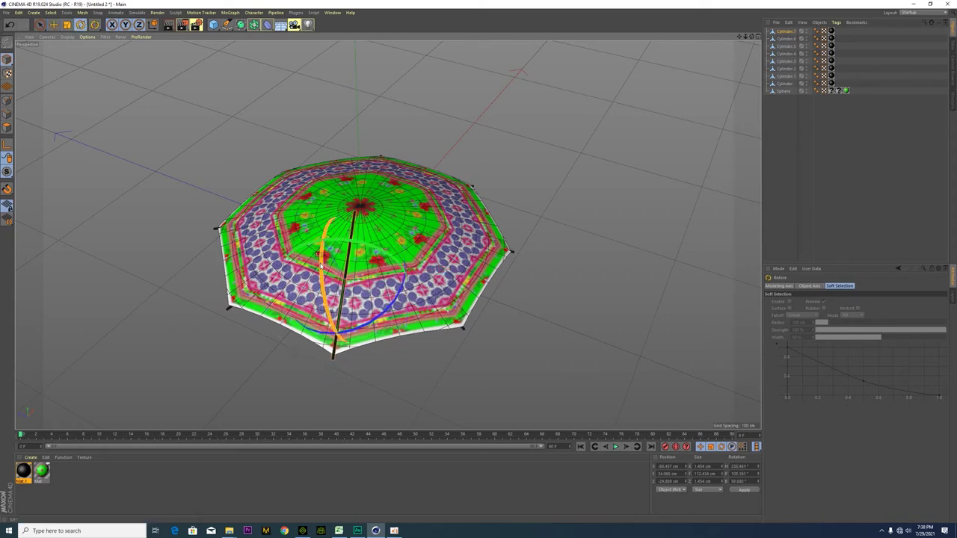
left_click(53, 26)
left_click_drag(308, 213, 325, 233)
left_click_drag(453, 287, 440, 290)
- Rotate and shift the eighth rod from beneath the canopy so its inner end meets the other rods
left_click_drag(329, 390, 411, 250)
key("r")
left_click_drag(479, 262, 479, 256)
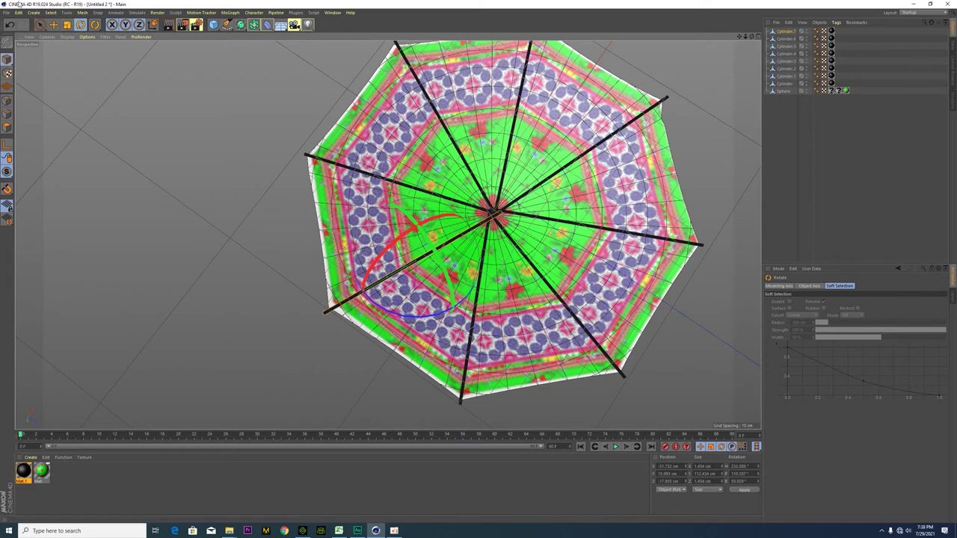
key("e")
- Refine the eighth rod's rotation to about 106° pitch and 11° bank, and reposition it under the canopy
left_click(78, 26)
left_click_drag(449, 246, 453, 261)
left_click(55, 26)
left_click_drag(372, 182, 426, 198)
key("r")
left_click_drag(510, 183, 514, 177)
left_click(55, 26)
left_click_drag(191, 67, 197, 57)
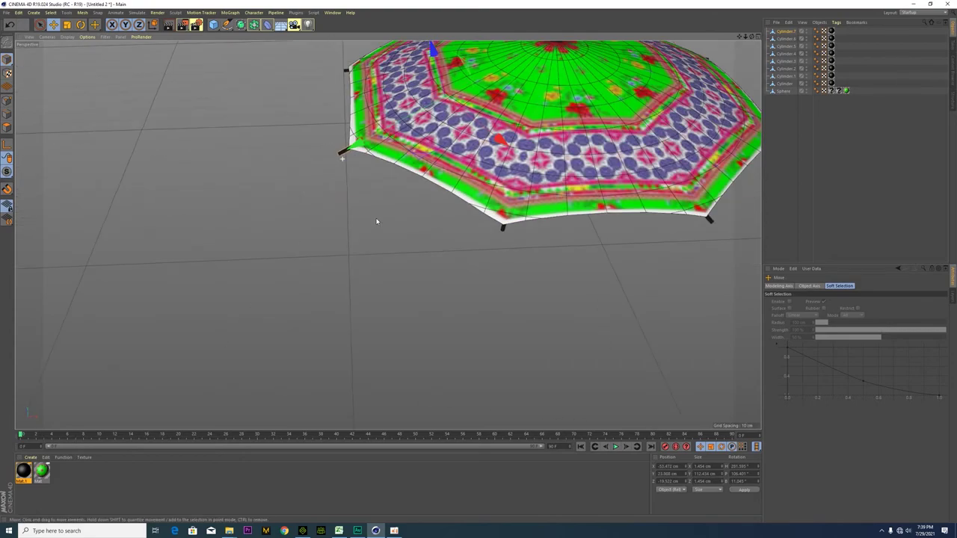
- Lengthen the eighth rod to about 115 cm and slide it to span from the apex to its corner
left_click_drag(377, 221, 387, 216, "alt")
middle_click_drag(387, 217, 371, 283, "alt")
left_click_drag(371, 283, 354, 172, "alt")
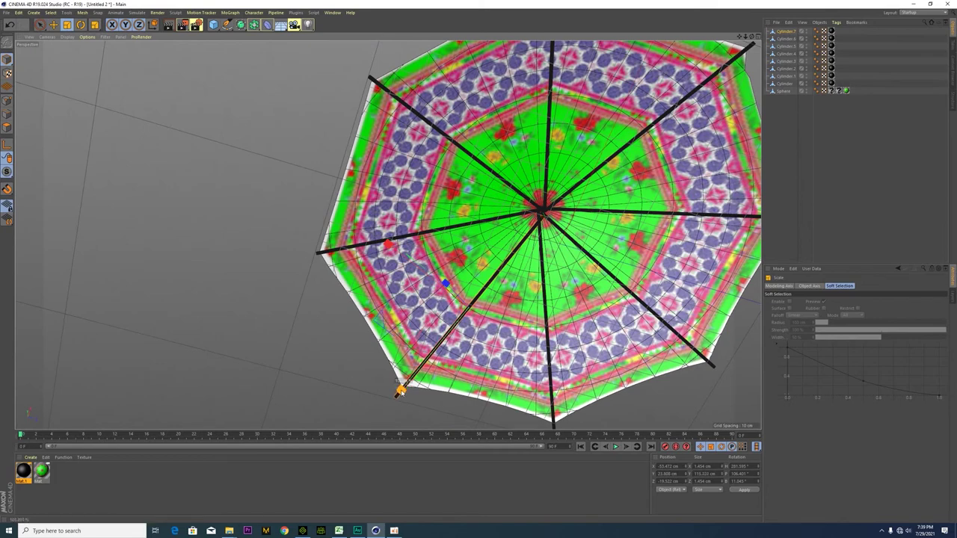
key("e")
scroll(509, 178, "down", 4)
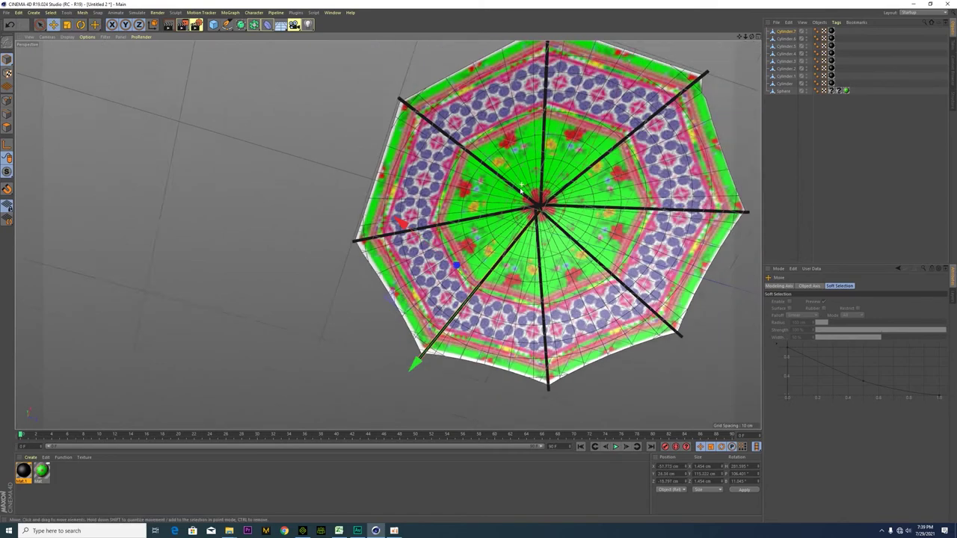
- Add a Subdivision Surface and place all eight cylinder rods inside it as children
left_click_drag(478, 153, 534, 235, "alt")
scroll(536, 243, "up", 4)
scroll(537, 244, "down", 2)
left_click_drag(342, 175, 425, 172, "alt")
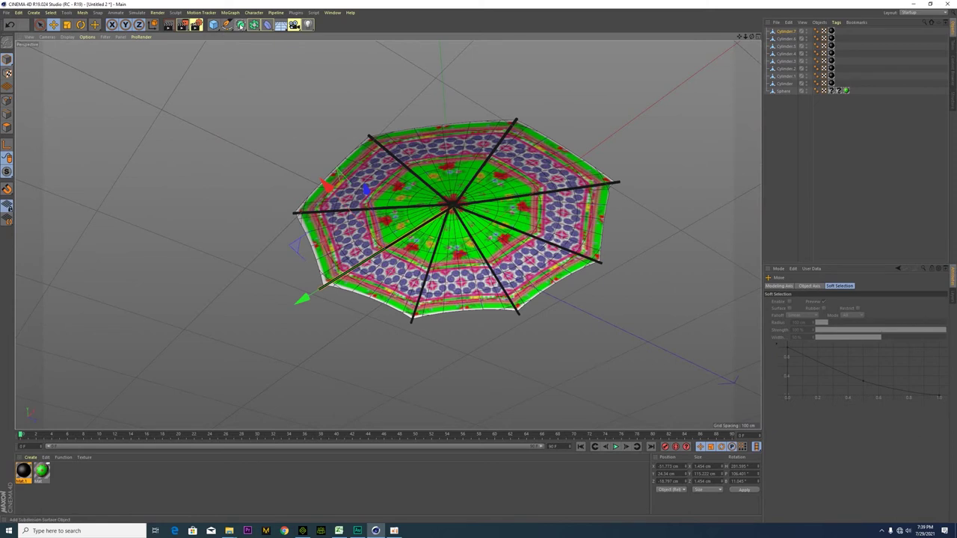
left_click_drag(241, 25, 252, 32)
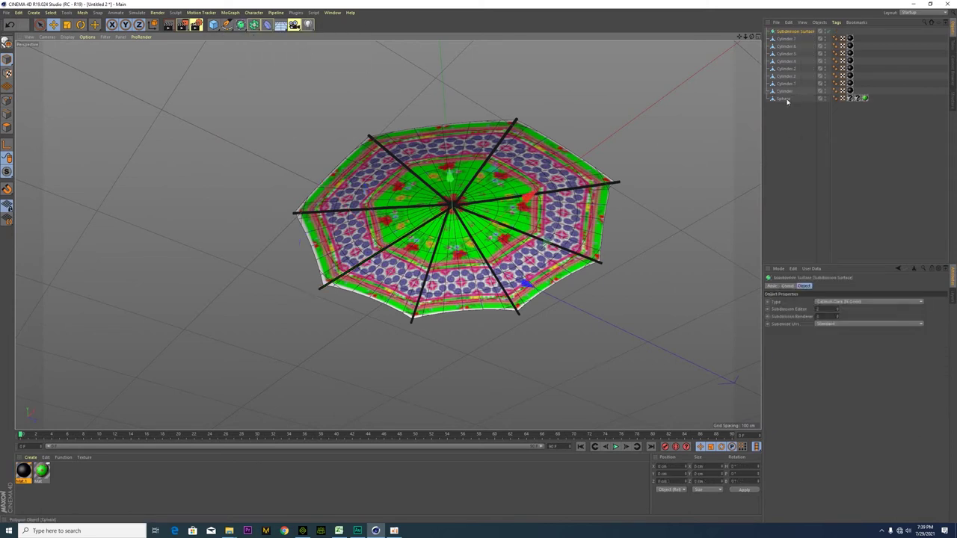
left_click_drag(863, 89, 862, 87)
left_click_drag(866, 36, 866, 37)
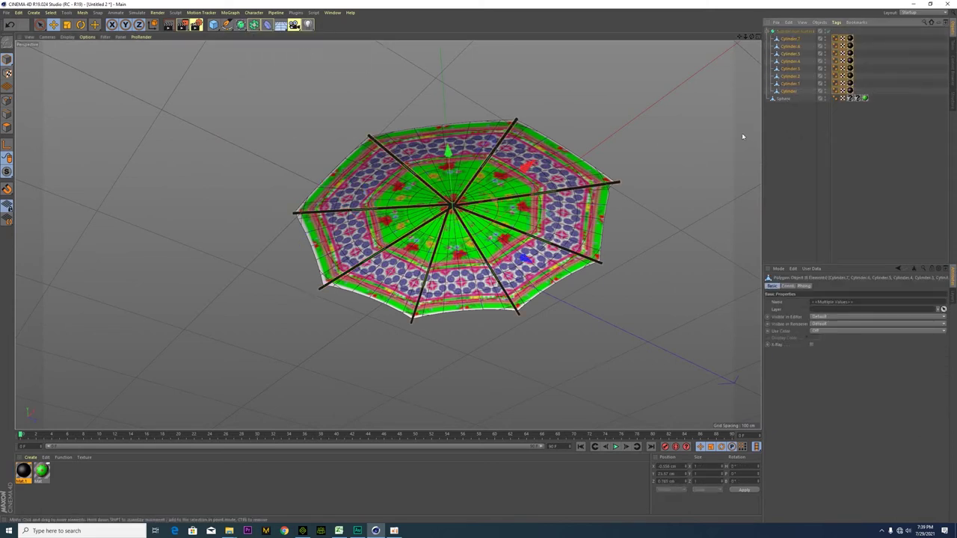
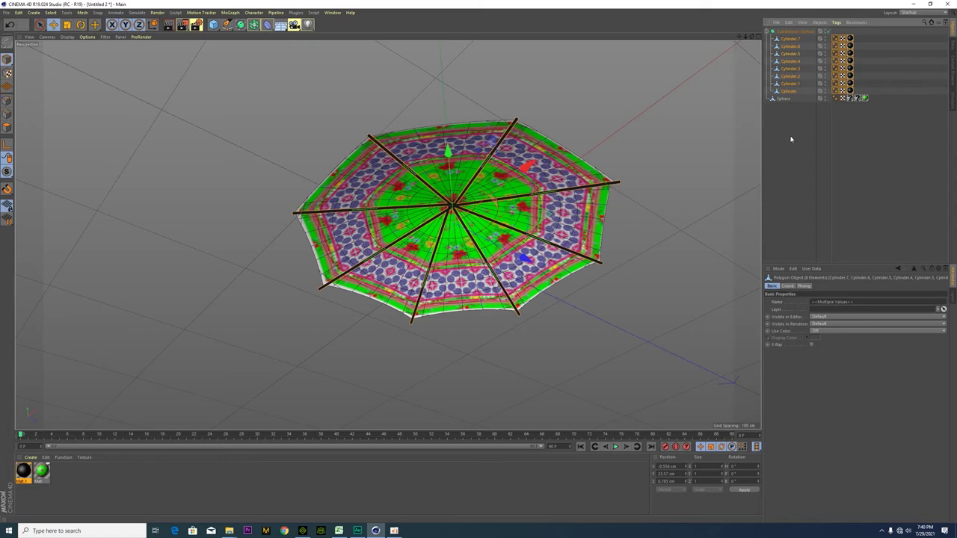
left_click_drag(340, 113, 366, 313, "alt")
left_click_drag(231, 268, 378, 295, "alt")
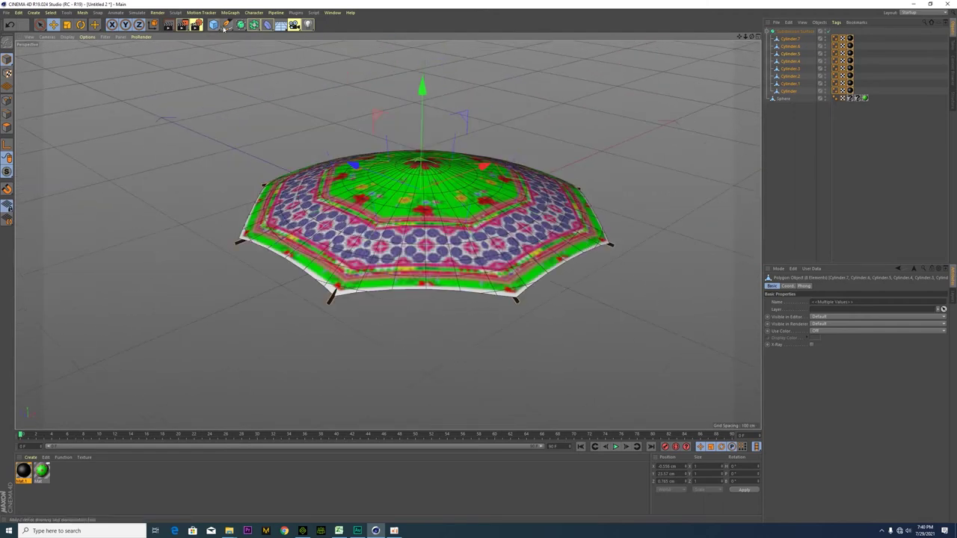
- Add a cylinder at the umbrella's centre and convert it to an editable object
left_click(218, 28)
left_click(354, 37)
left_click_drag(298, 194, 133, 13, "alt")
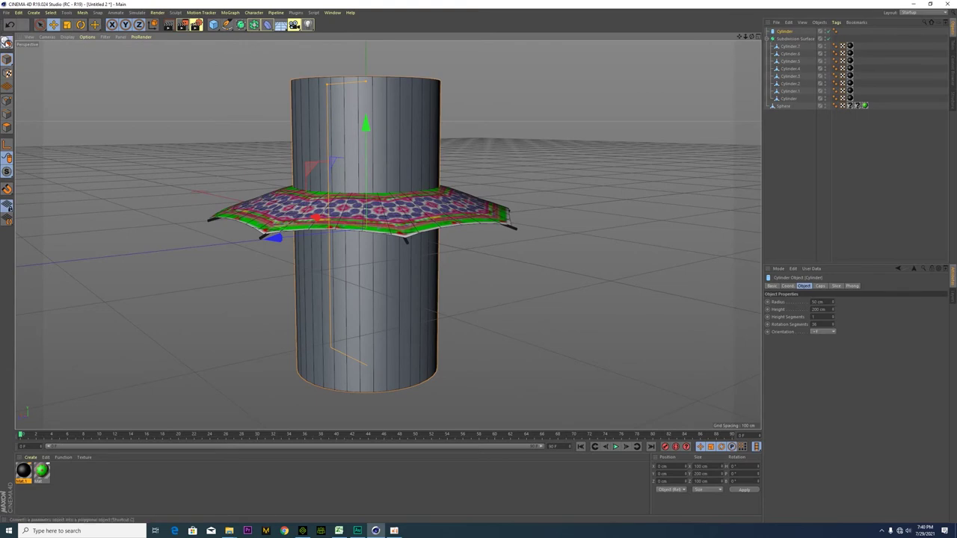
left_click(6, 43)
- Scale the new cylinder down to a thin pole and stretch it vertically through the canopy
right_click_drag(492, 70, 439, 77, "alt")
key("t")
left_click_drag(439, 79, 332, 183)
scroll(321, 243, "up", 6)
left_click_drag(329, 48, 330, 19)
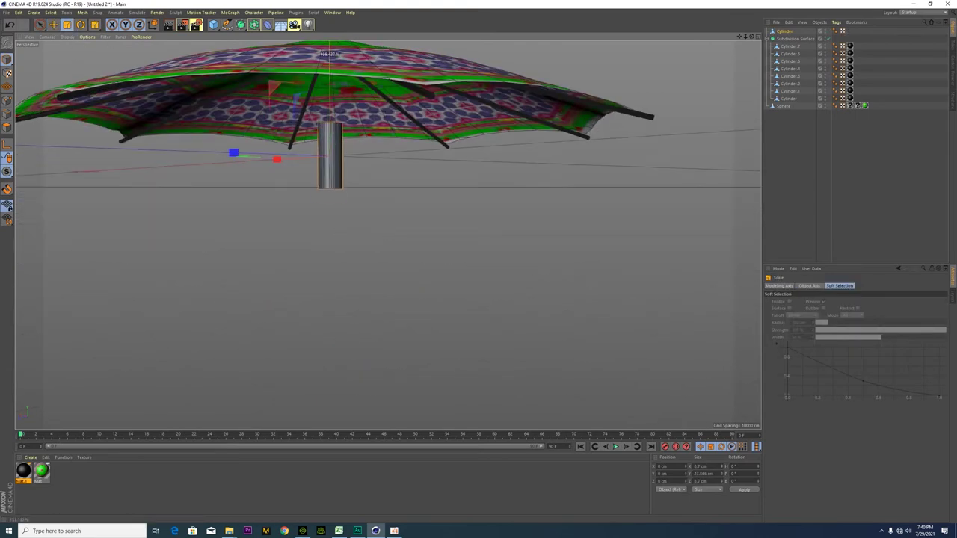
scroll(381, 252, "down", 4)
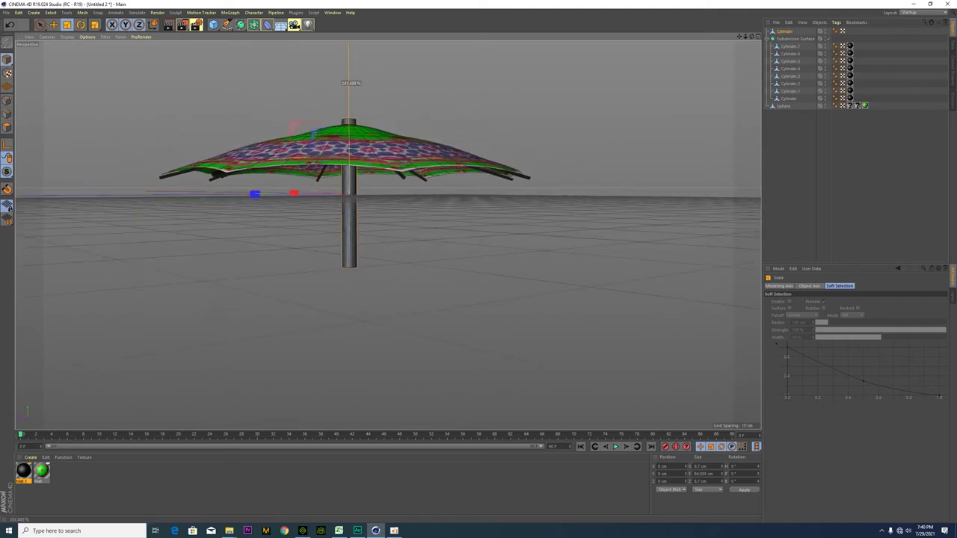
left_click_drag(349, 24, 349, 17)
- Thin the pole uniformly to about 3.4 cm in diameter
left_click_drag(425, 280, 411, 337, "alt")
scroll(419, 288, "up", 3)
left_click_drag(419, 283, 440, 278)
scroll(440, 279, "down", 3)
left_click_drag(227, 49, 226, 47)
left_click_drag(276, 117, 224, 68)
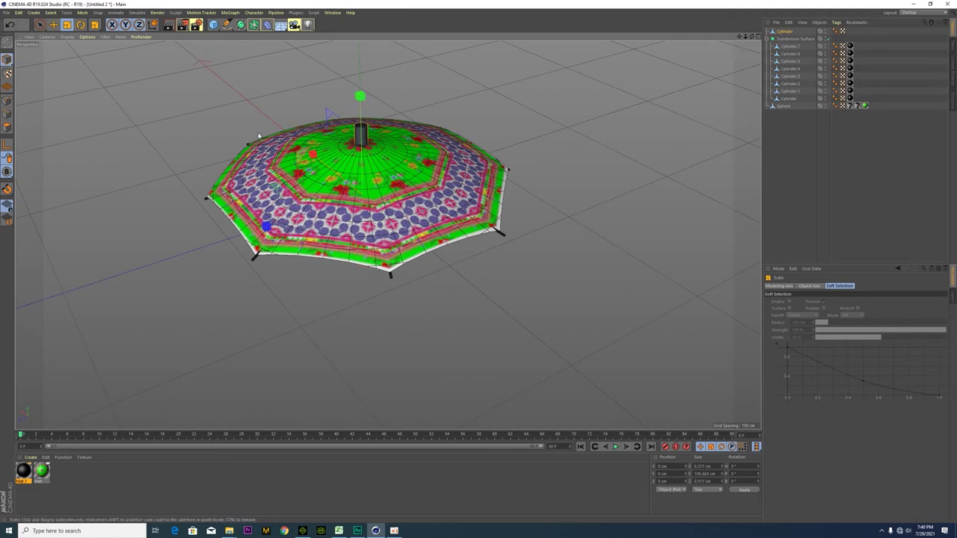
left_click_drag(344, 310, 362, 245, "alt")
left_click_drag(278, 126, 234, 92)
left_click_drag(510, 278, 428, 250)
left_click_drag(412, 217, 408, 254, "alt")
scroll(383, 292, "up", 5)
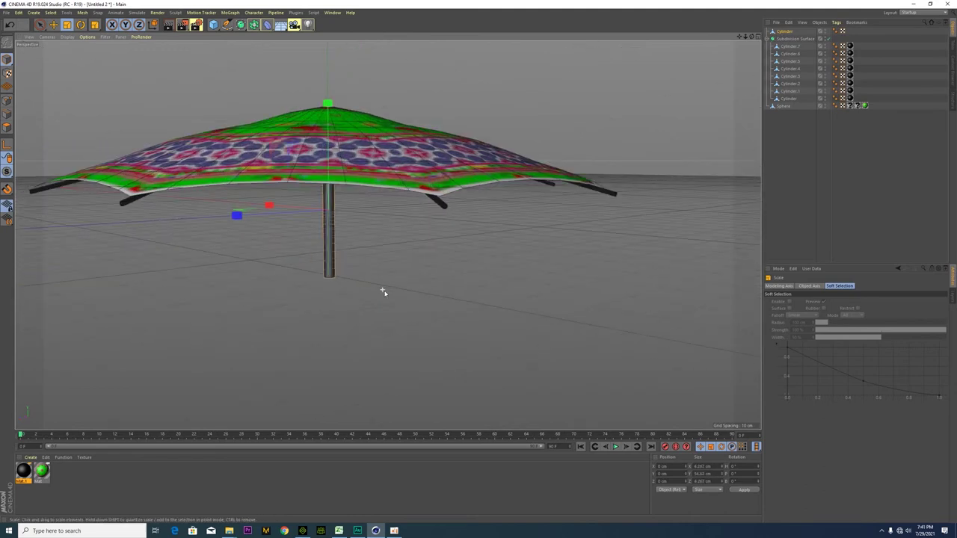
left_click_drag(344, 247, 329, 245)
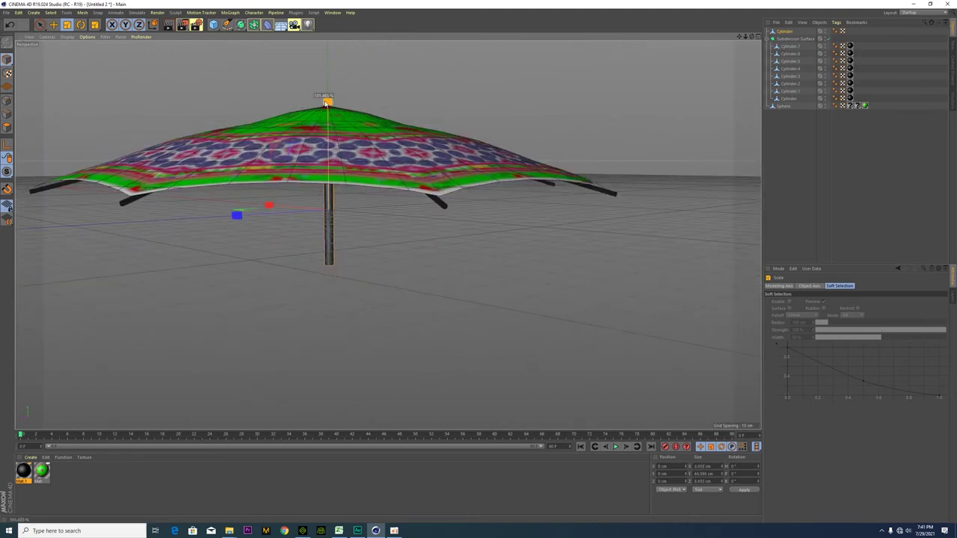
- Stretch the pole vertically to about 169 cm so it extends well beneath the canopy
left_click_drag(326, 103, 325, 102)
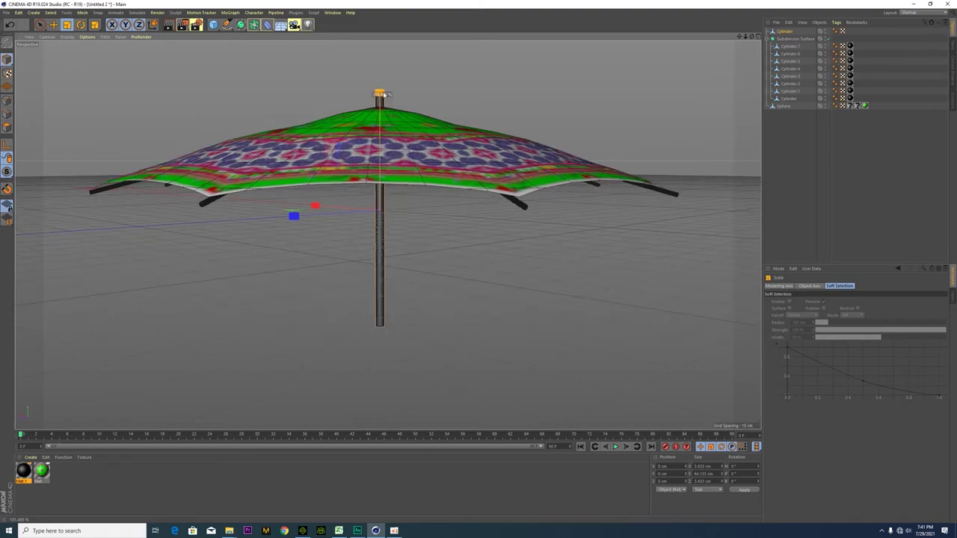
left_click_drag(381, 93, 381, 81)
left_click_drag(451, 276, 432, 241, "alt")
left_click_drag(392, 50, 392, 49)
left_click_drag(454, 243, 319, 116, "alt")
left_click_drag(442, 265, 317, 280, "alt")
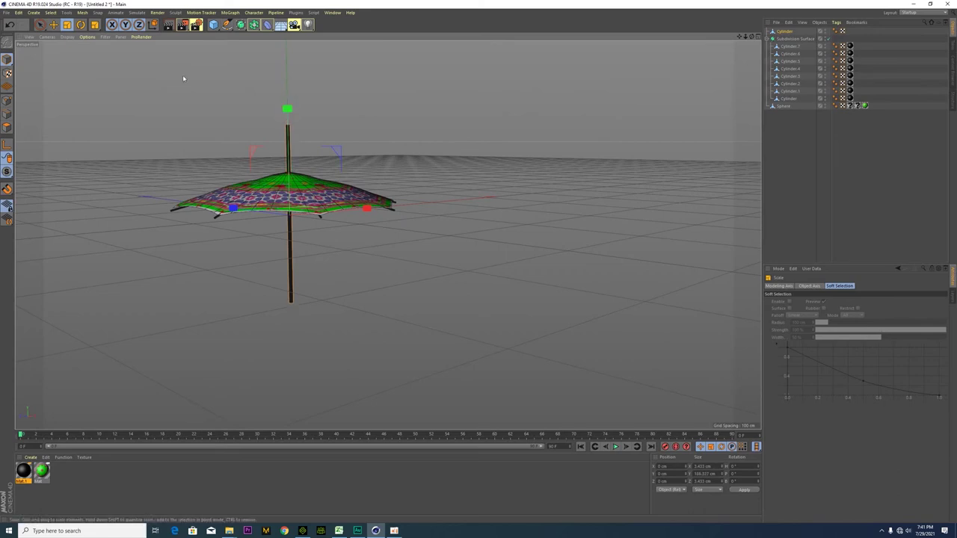
- Lower the pole along Y to about -26.7 cm
key("e")
left_click_drag(287, 139, 457, 234, "alt")
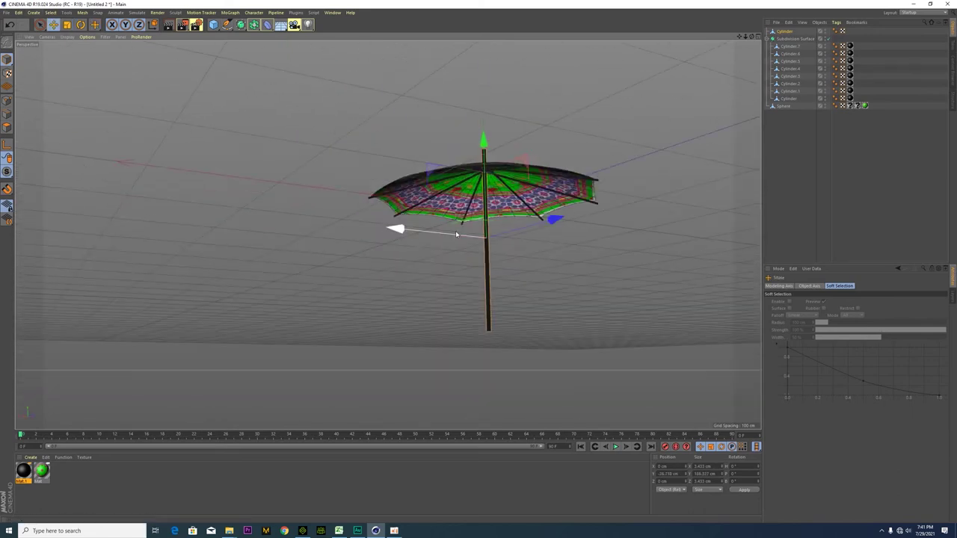
left_click_drag(456, 234, 491, 282, "alt")
- Lengthen the pole to about 224 cm and lower it to about -51.5 cm in Y
key("t")
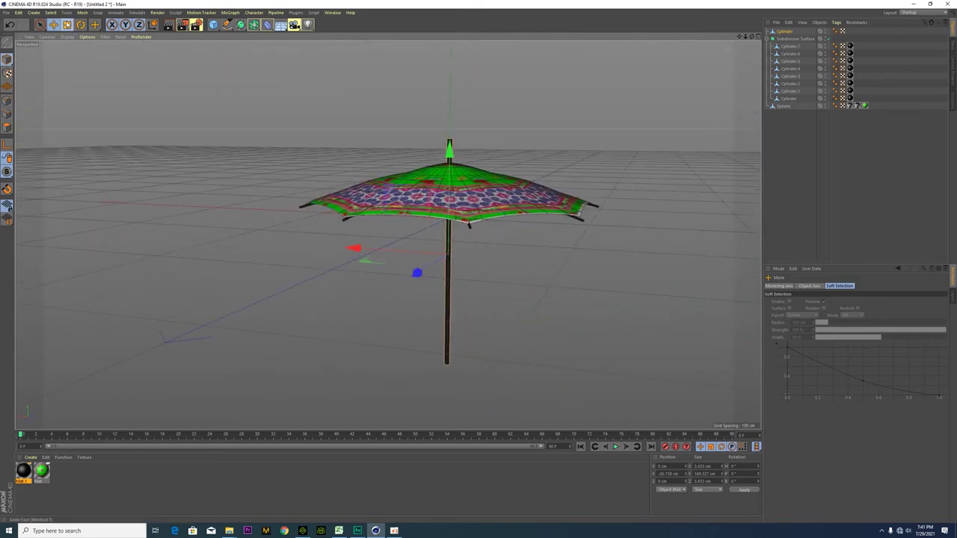
left_click_drag(450, 150, 218, 66)
left_click_drag(449, 148, 450, 185)
right_click_drag(411, 257, 364, 260, "alt")
left_click_drag(388, 235, 415, 289, "alt")
- Try to cut across the pole below the canopy with Line Cut in the Right view
middle_click(412, 281)
middle_click(288, 301)
scroll(471, 322, "up", 2)
middle_click_drag(497, 331, 500, 236, "alt")
scroll(499, 236, "down", 3)
middle_click_drag(501, 301, 499, 251, "alt")
scroll(499, 251, "down", 2)
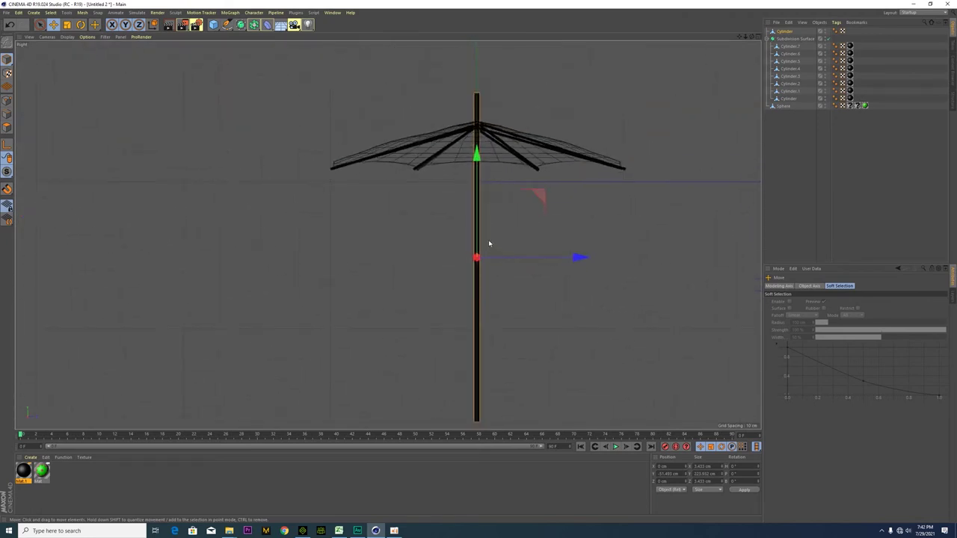
left_click(67, 24)
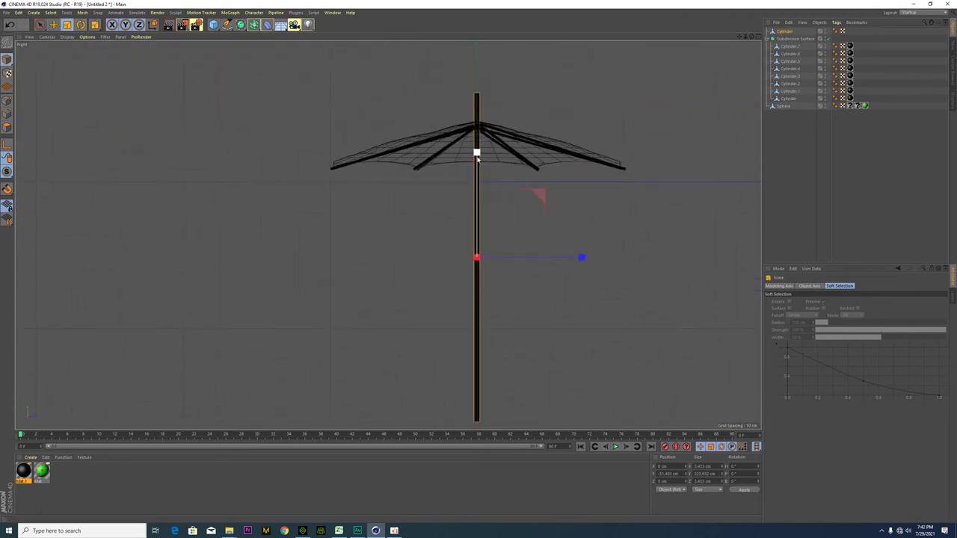
scroll(470, 231, "up", 4)
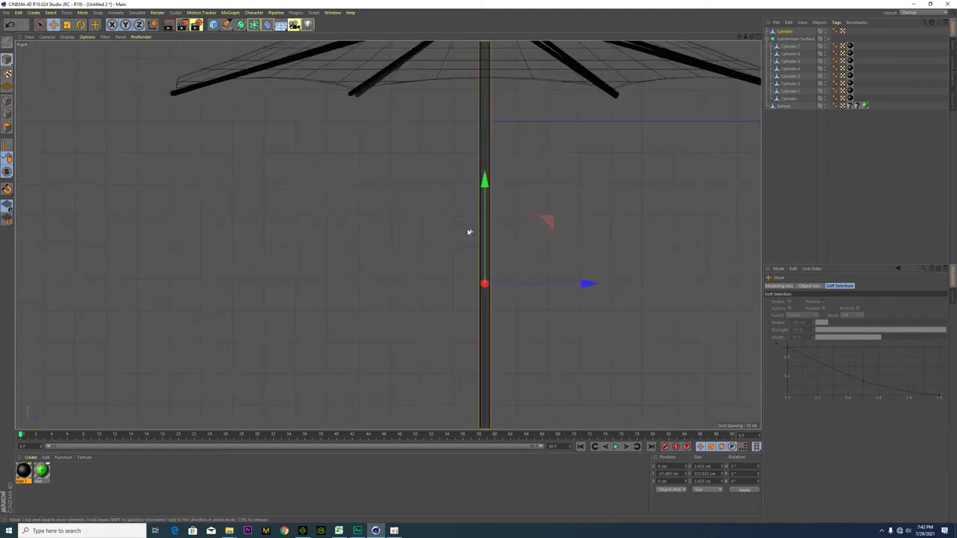
scroll(489, 289, "down", 4)
scroll(496, 305, "up", 2)
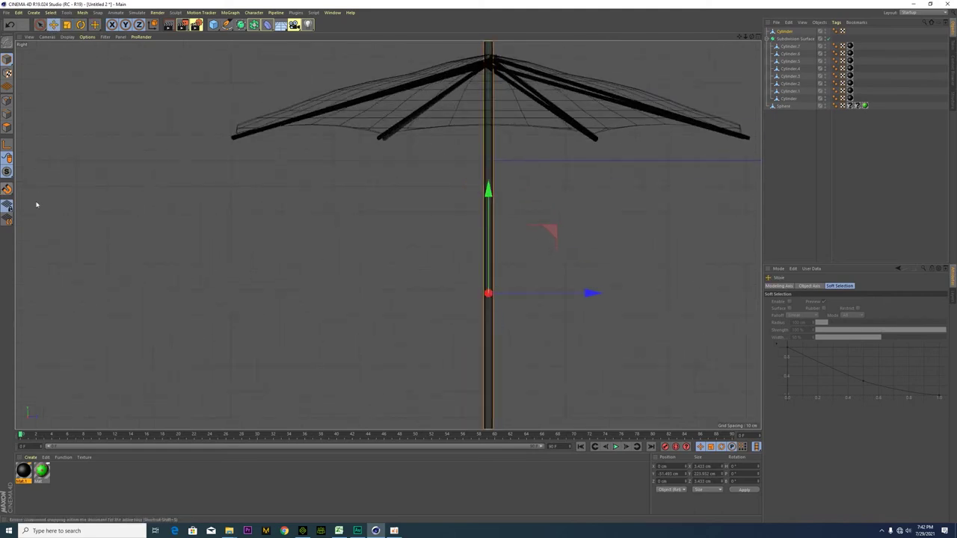
left_click(7, 127)
right_click(487, 289)
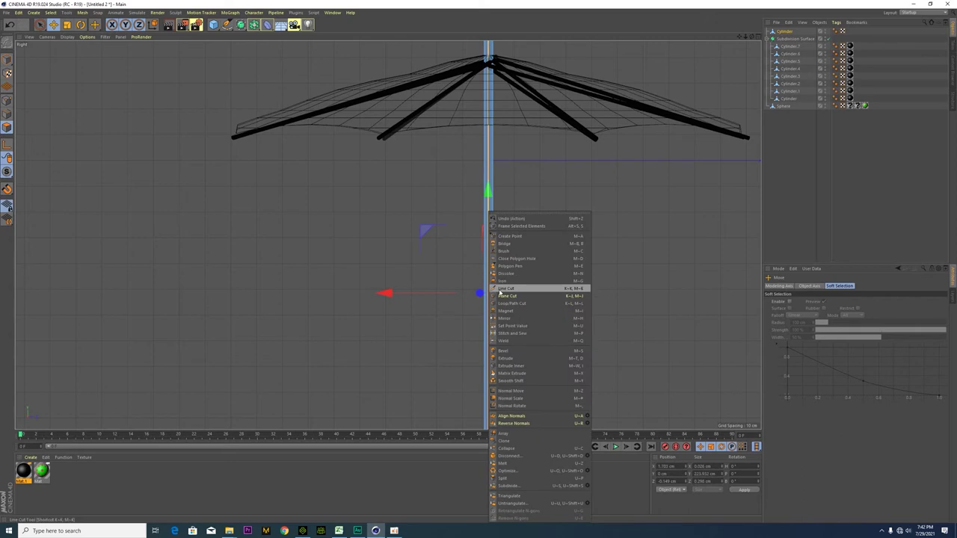
left_click(495, 290)
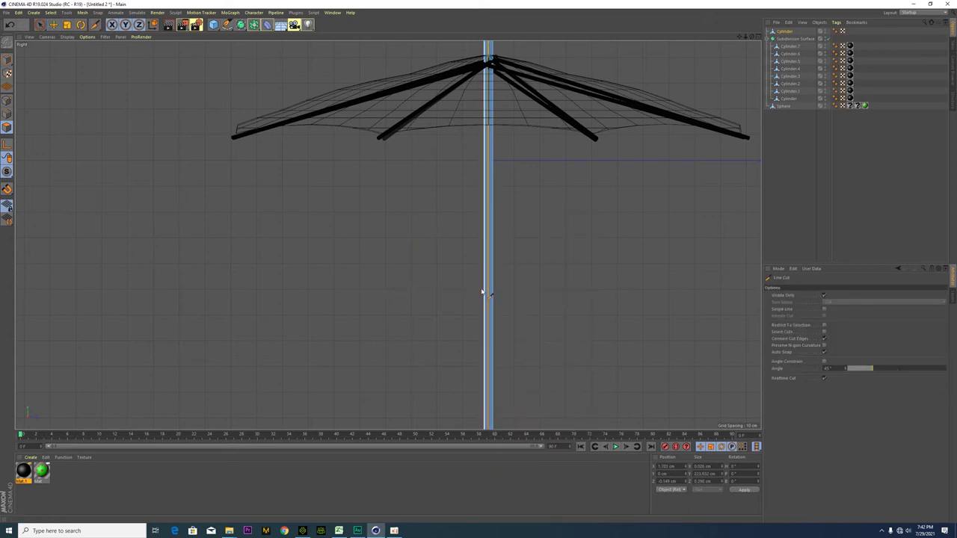
left_click(484, 291)
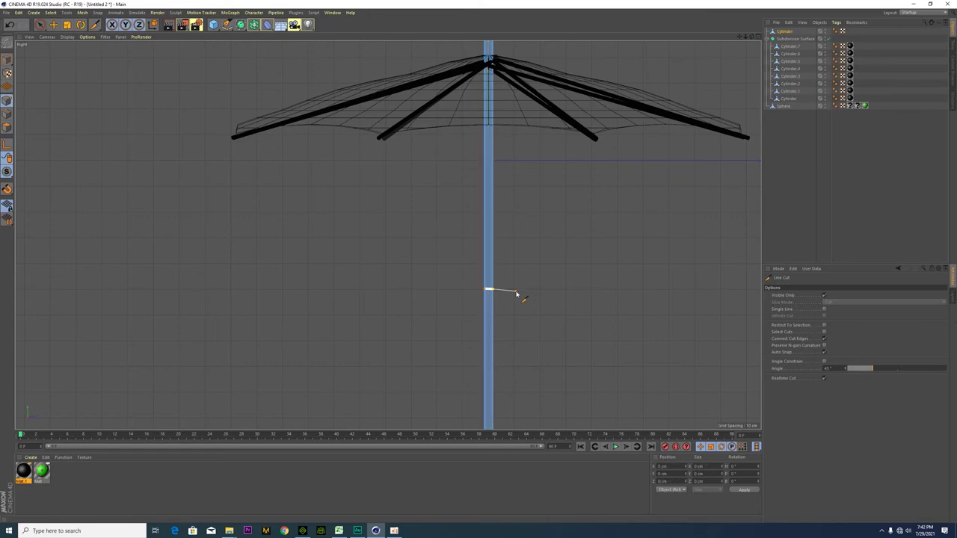
key("space")
- Inspect the cut on the pole from the perspective and Right views and undo it
middle_click(410, 287)
middle_click(275, 193)
scroll(420, 231, "up", 5)
left_click_drag(402, 323, 476, 316, "alt")
middle_click(446, 321)
middle_click(241, 336)
right_click_drag(326, 322, 490, 328, "alt")
right_click_drag(598, 316, 525, 320, "alt")
scroll(527, 315, "up", 5)
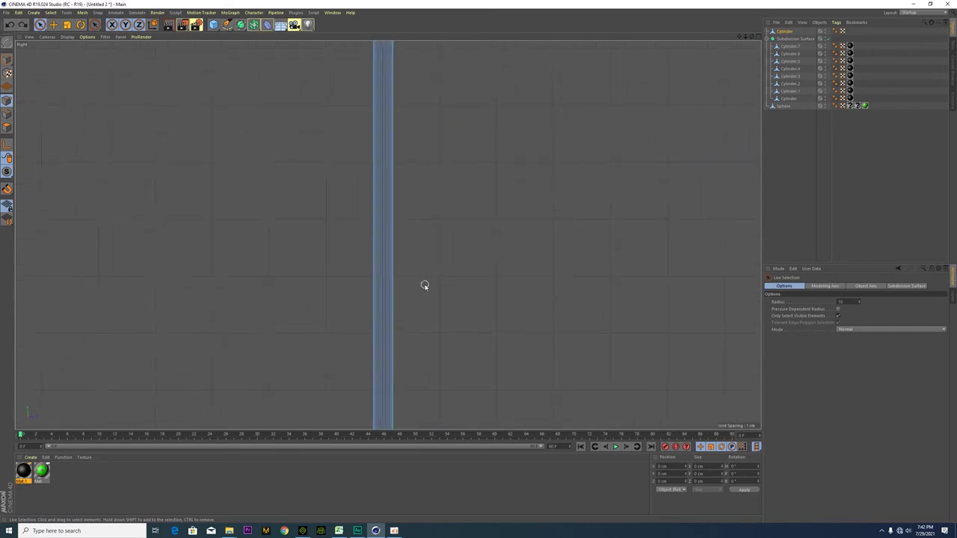
- Turn off Only Select Visible Elements, try a second line cut across the pole, and check it in perspective
left_click(837, 317)
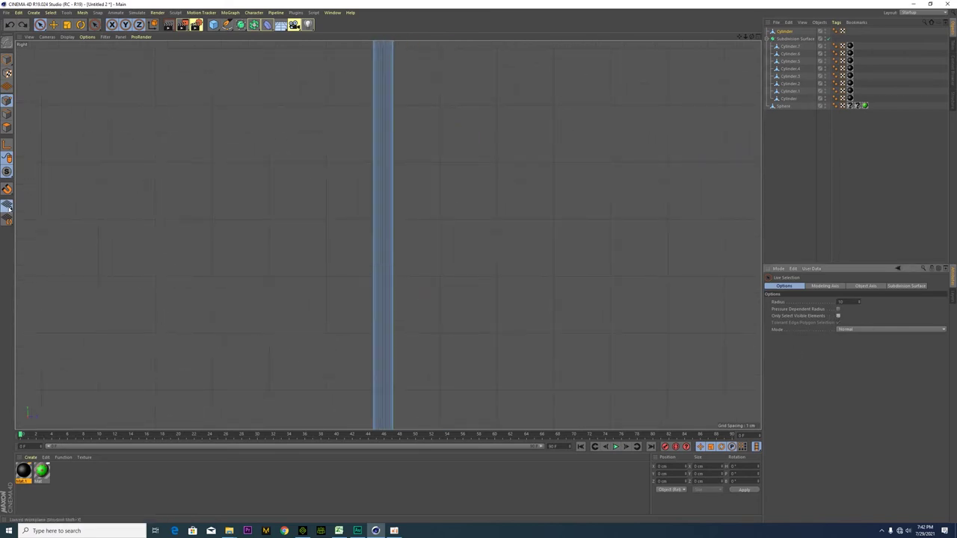
right_click(391, 287)
left_click(418, 373)
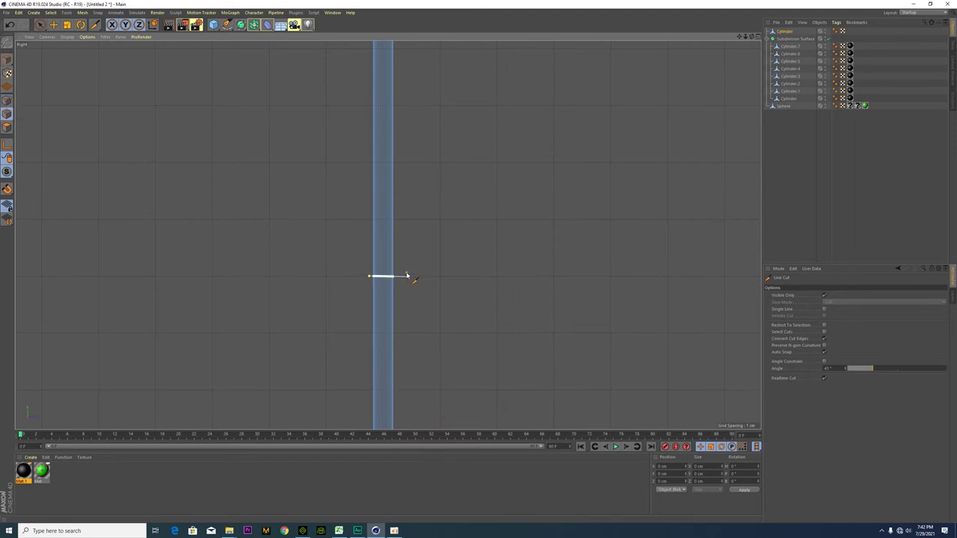
key("space")
scroll(261, 196, "down", 3)
middle_click(257, 193)
middle_click(270, 181)
scroll(391, 248, "up", 4)
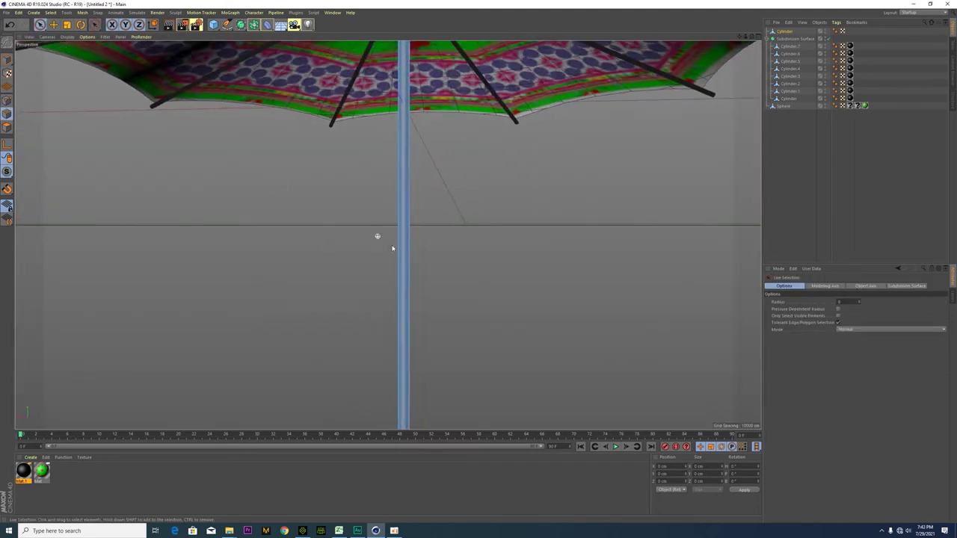
left_click_drag(436, 278, 555, 291, "alt")
scroll(328, 290, "up", 4)
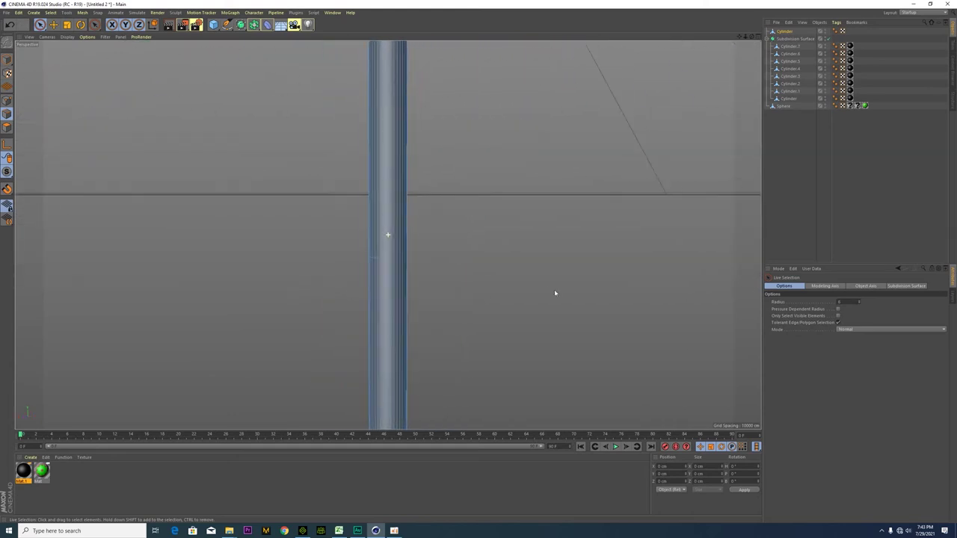
- Undo the second line cut and turn Only Select Visible Elements back on
middle_click(263, 281)
middle_click(235, 324)
scroll(365, 309, "up", 5)
scroll(393, 283, "down", 3)
middle_click_drag(392, 275, 423, 317, "alt")
left_click(838, 317)
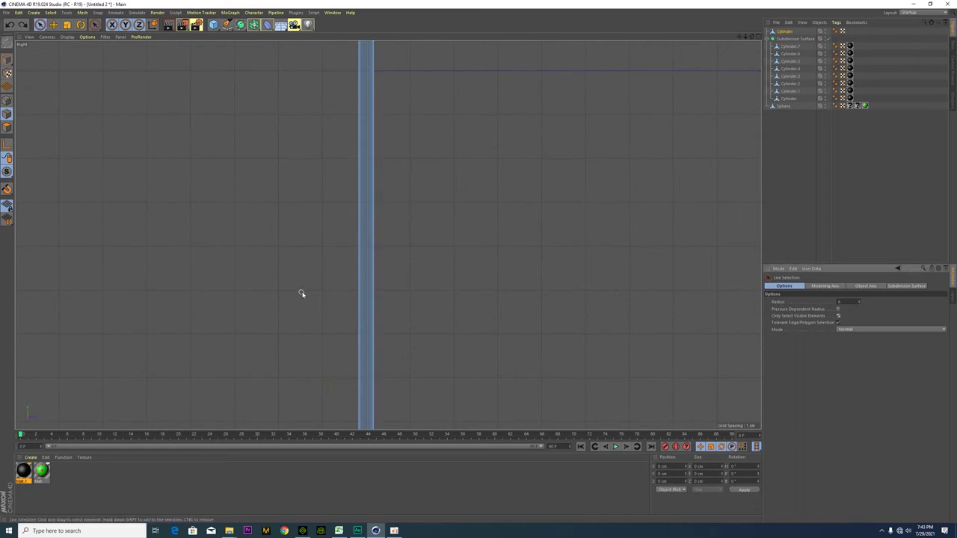
- Try a third line cut across the pole in the Right view and check it in perspective
right_click(366, 309)
left_click(404, 384)
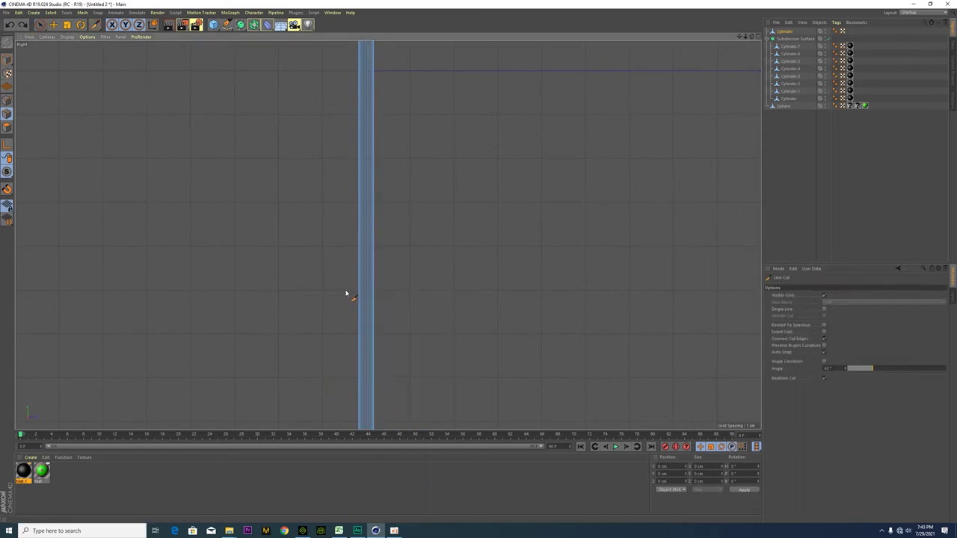
key("space")
scroll(286, 282, "up", 4)
scroll(461, 298, "up", 2)
middle_click(338, 299)
middle_click(286, 182)
left_click_drag(509, 325, 468, 301, "alt")
middle_click(340, 303)
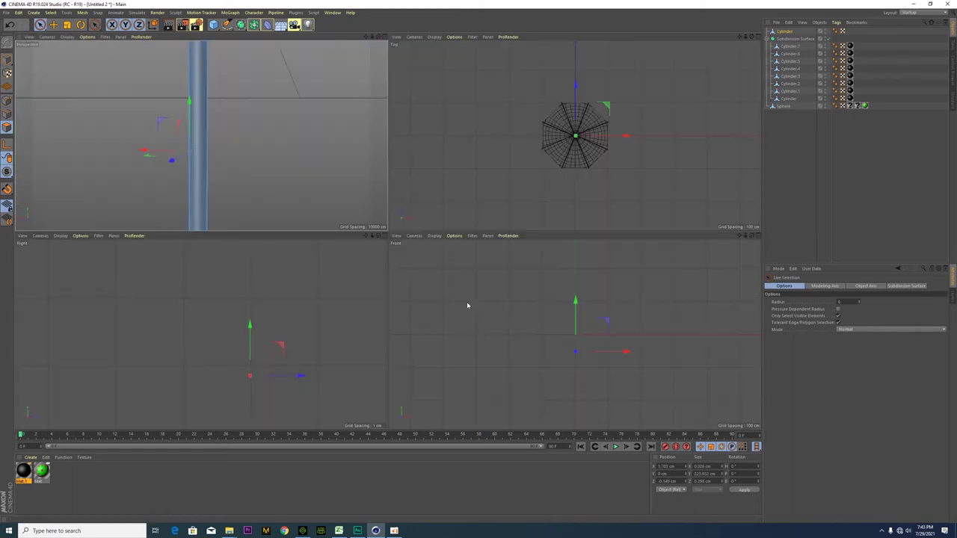
- Line-cut straight across the whole pole below the canopy in the Right view with Visible Only turned off
key("F4")
middle_click(341, 303)
key("F3")
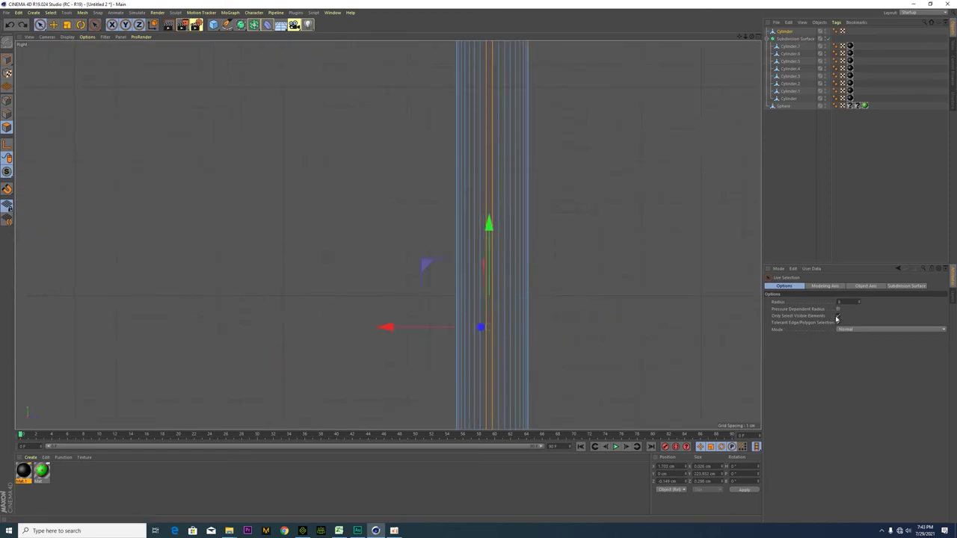
right_click(511, 321)
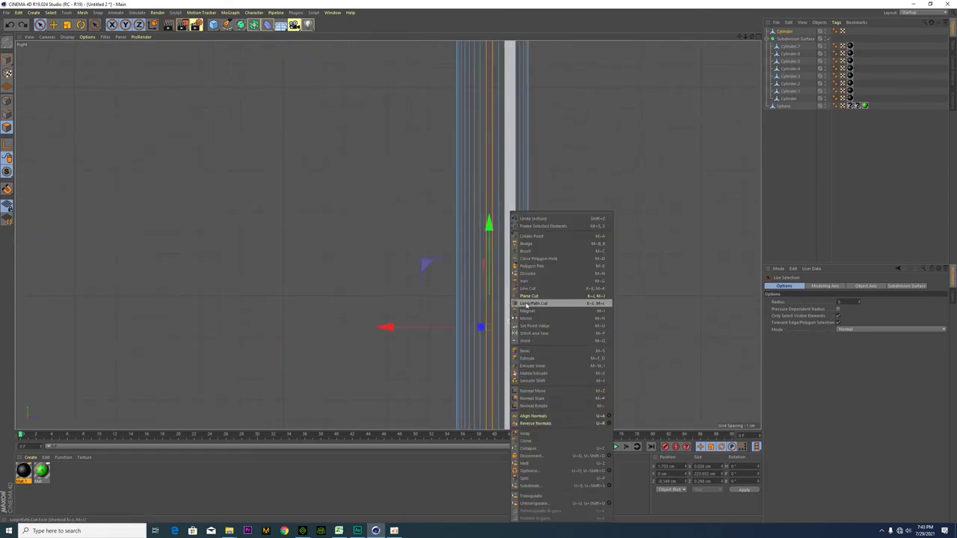
left_click(528, 303)
left_click(824, 297)
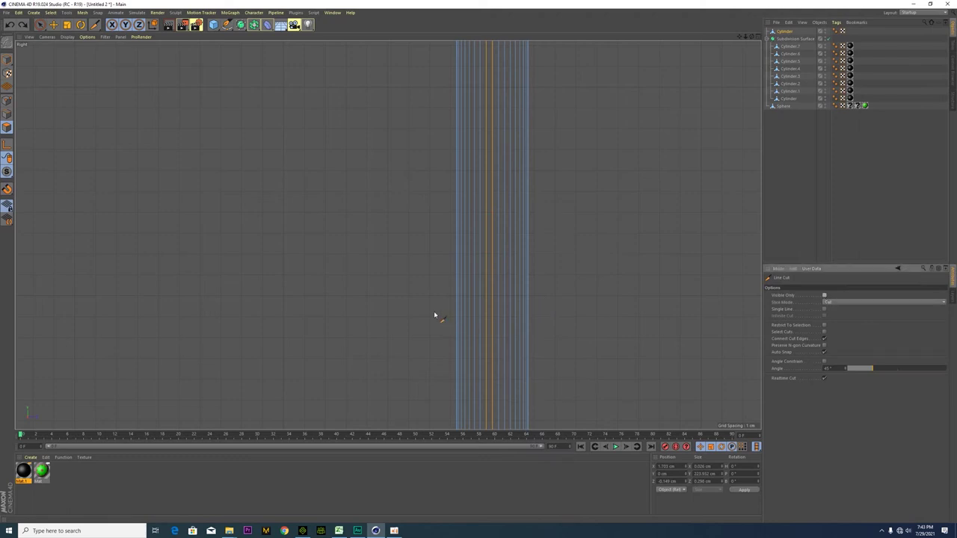
left_click(449, 295)
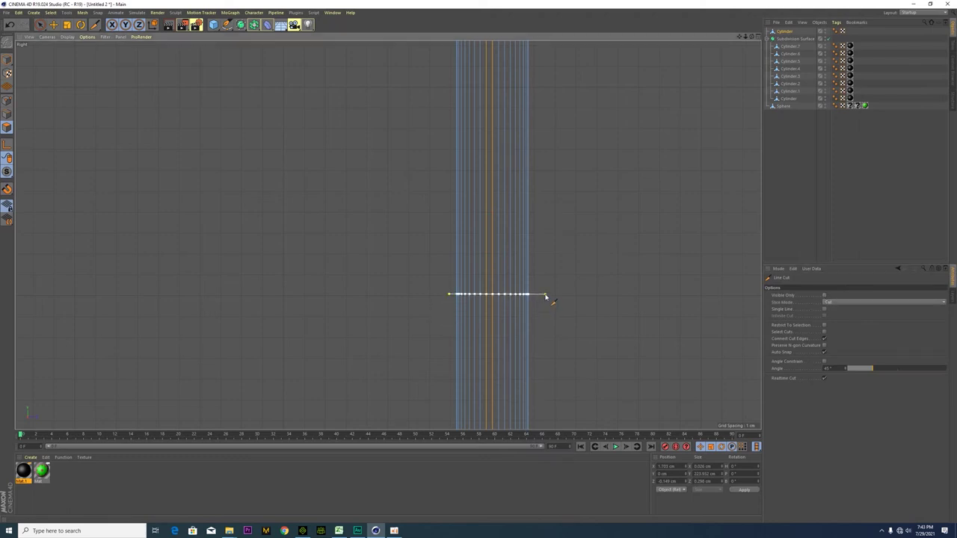
left_click(546, 296)
key("space")
key("Return")
middle_click(320, 253)
middle_click(254, 187)
left_click_drag(461, 299, 409, 319, "alt")
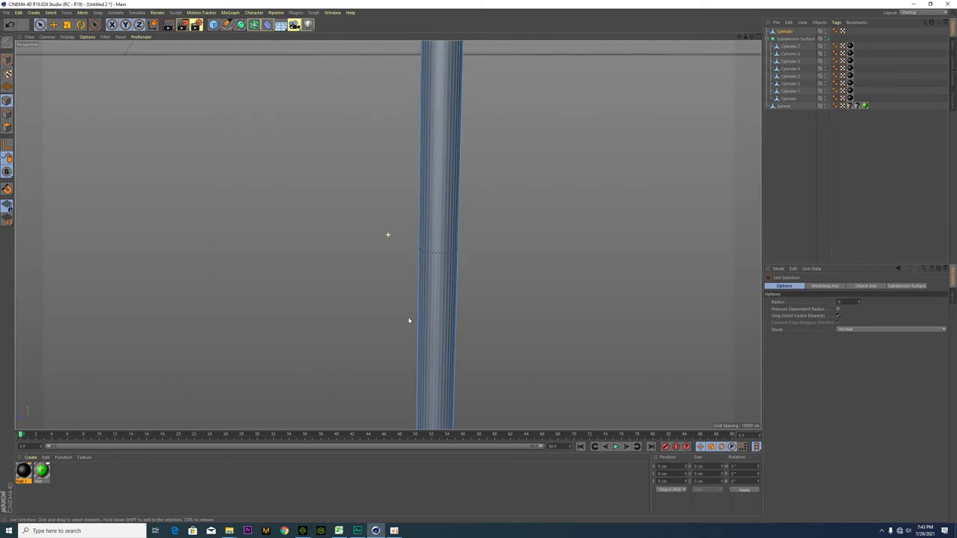
- Make another line cut across the pole just below the first cut
middle_click(409, 321)
middle_click(420, 333)
scroll(492, 329, "down", 2)
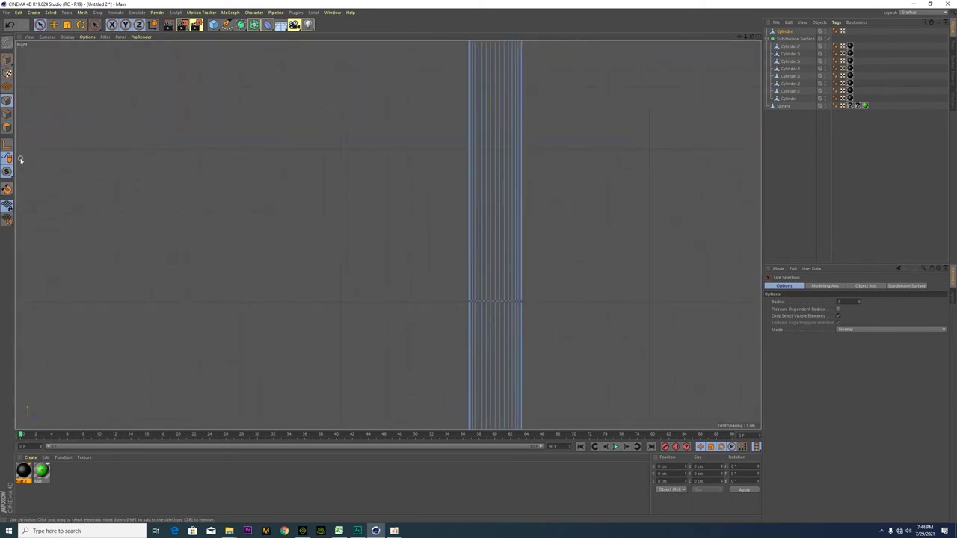
right_click(492, 334)
left_click(504, 387)
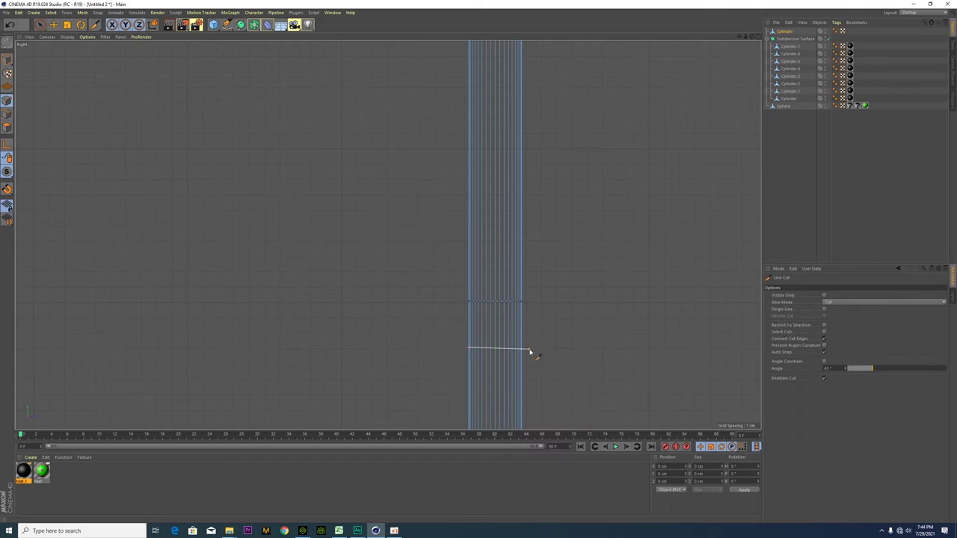
key("Return")
key("space")
scroll(443, 335, "down", 2)
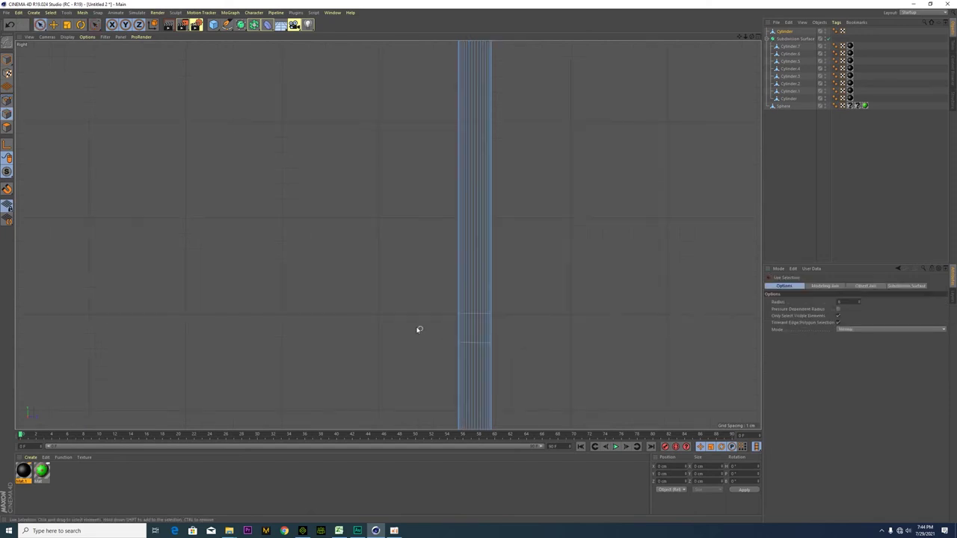
- Select the pole's whole lower section below the second line cut in the Right view
scroll(489, 351, "down", 4)
scroll(480, 335, "up", 2)
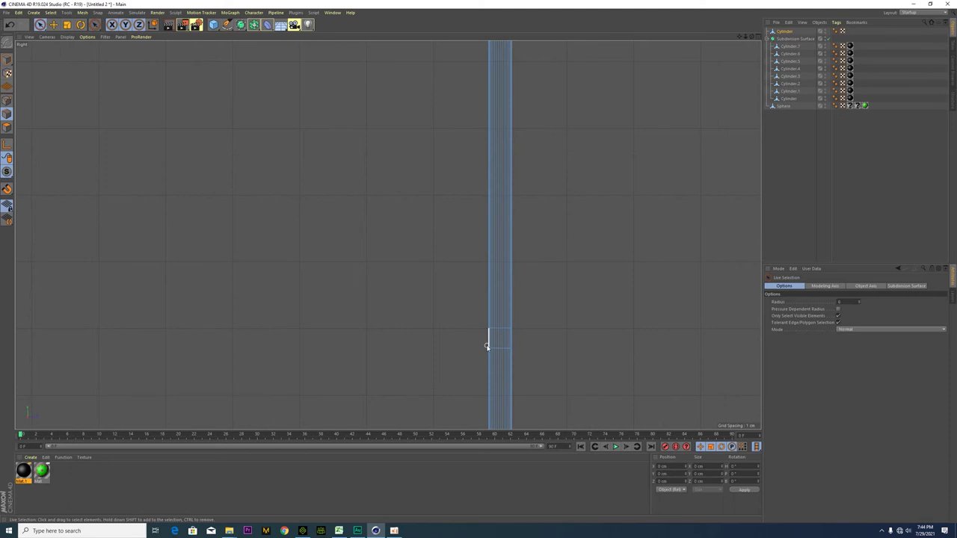
left_click_drag(522, 376, 475, 367)
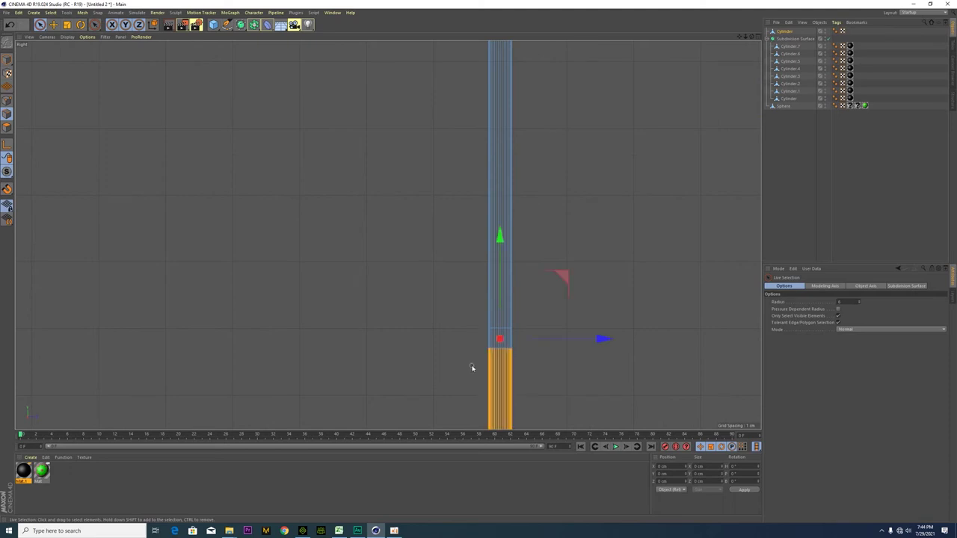
- Try to rotate the selected lower pole section in the Right view and undo the rotation
left_click(79, 27)
scroll(444, 297, "down", 5)
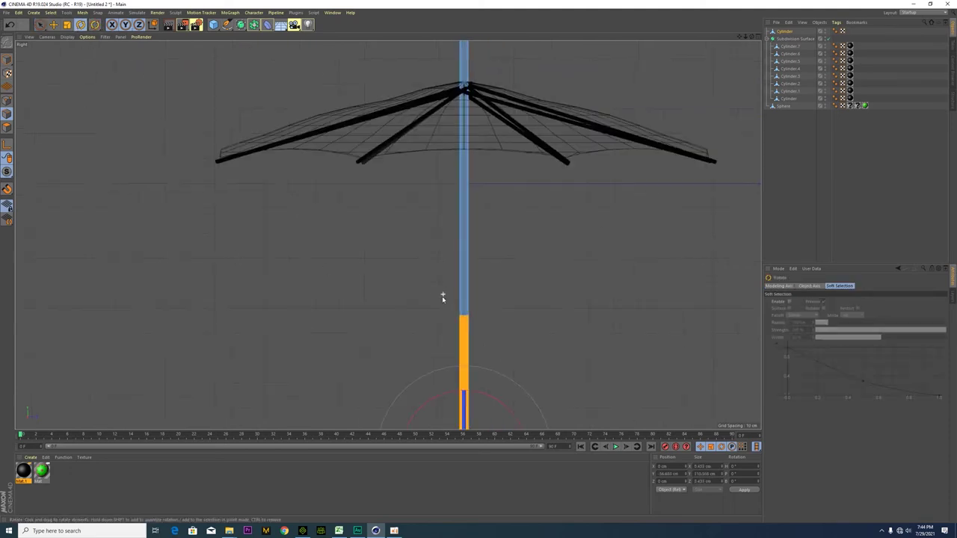
left_click_drag(476, 298, 483, 305)
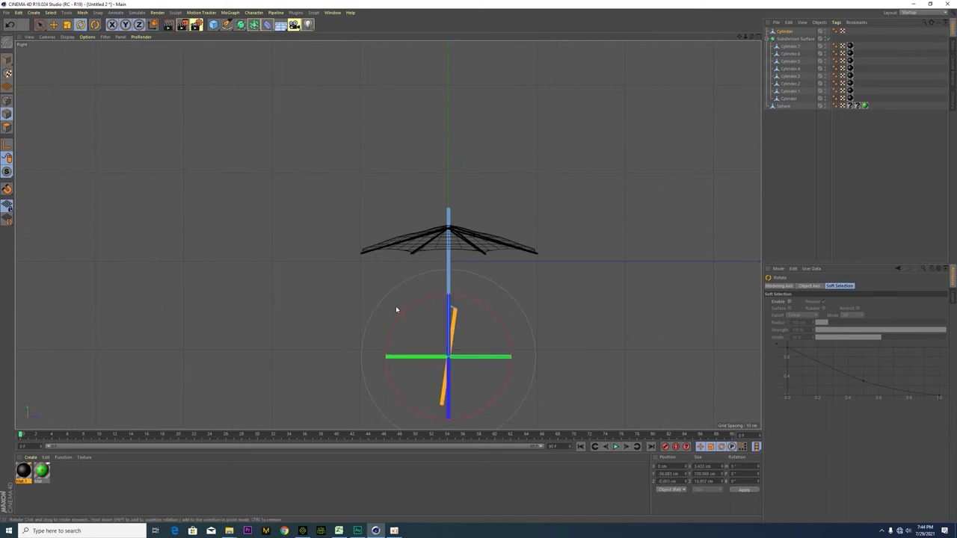
scroll(397, 306, "up", 5)
key("ctrl+z")
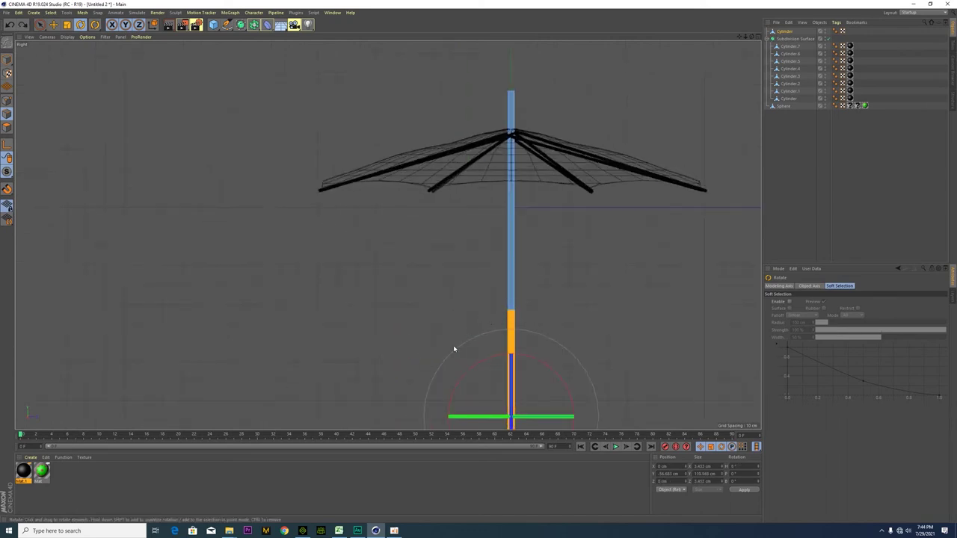
key("t")
scroll(360, 237, "down", 2)
key("e")
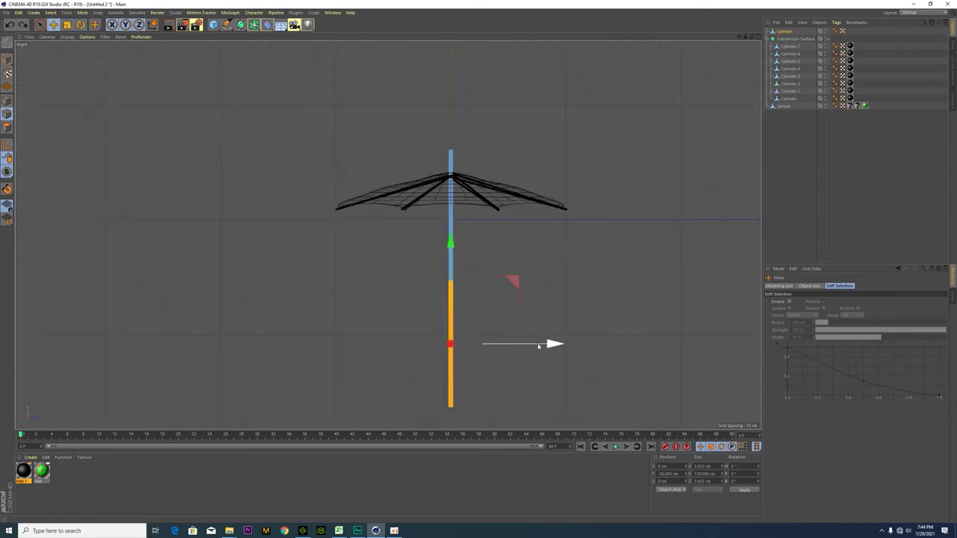
- Try to rotate the lower pole section in the perspective view and undo the rotation
middle_click(335, 282)
middle_click(298, 218)
scroll(299, 234, "down", 1)
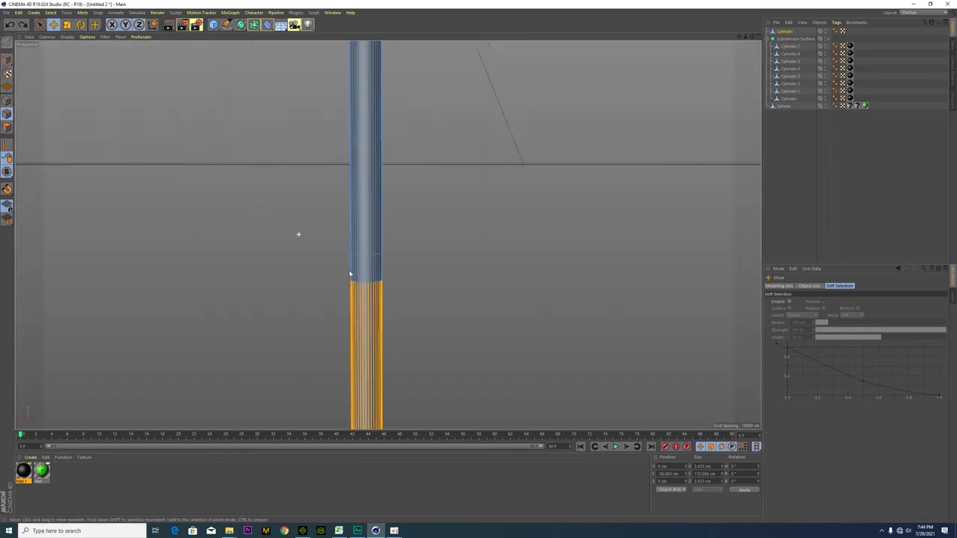
left_click(80, 25)
scroll(243, 185, "down", 1)
scroll(384, 280, "down", 2)
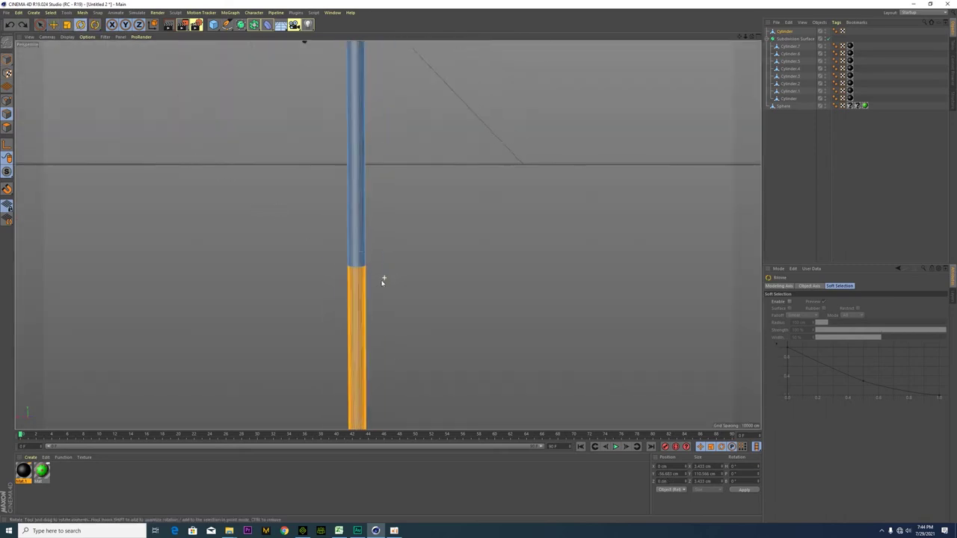
scroll(374, 318, "down", 3)
left_click_drag(387, 378, 406, 369)
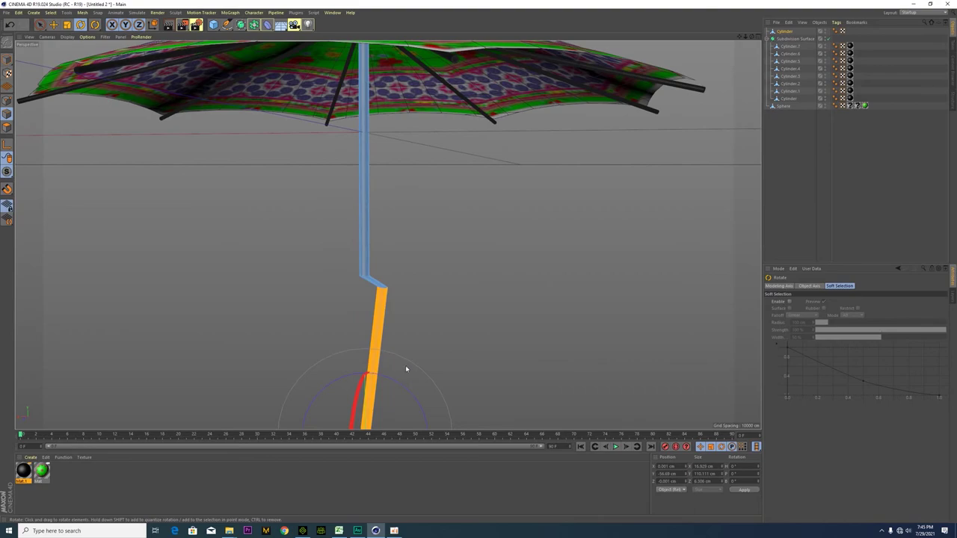
left_click_drag(460, 356, 389, 338, "alt")
key("ctrl+z")
scroll(387, 319, "up", 3)
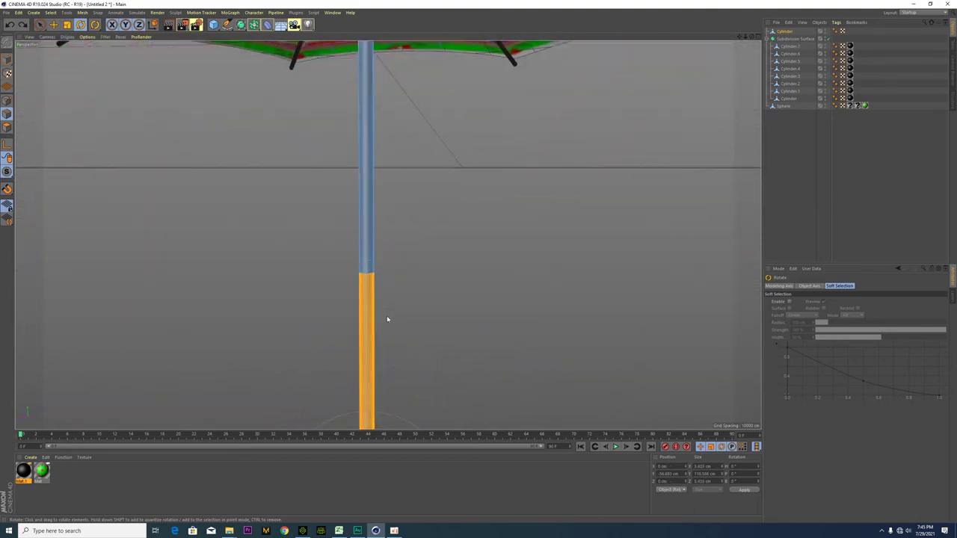
- Try to move the lower pole section in the perspective view and undo the move
left_click(53, 25)
scroll(305, 269, "down", 5)
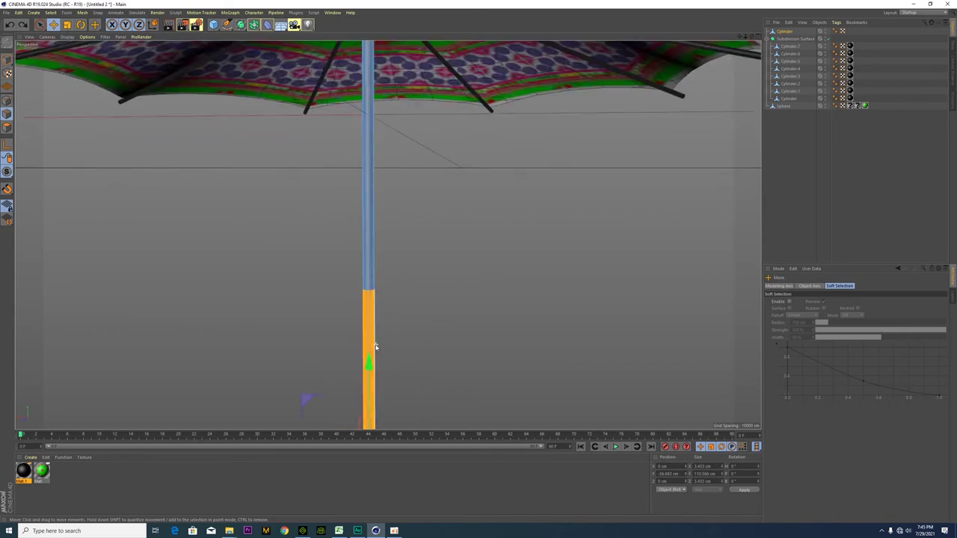
mouse_move(273, 409)
left_mouse_down()
mouse_move(263, 410)
mouse_move(299, 410)
mouse_move(193, 403)
mouse_move(267, 400)
left_mouse_up()
key("ctrl+z")
key("ctrl+z")
- Rotate the lower pole section in the perspective view until it lies roughly horizontal
key("r")
left_click_drag(396, 309, 449, 383)
left_click(54, 25)
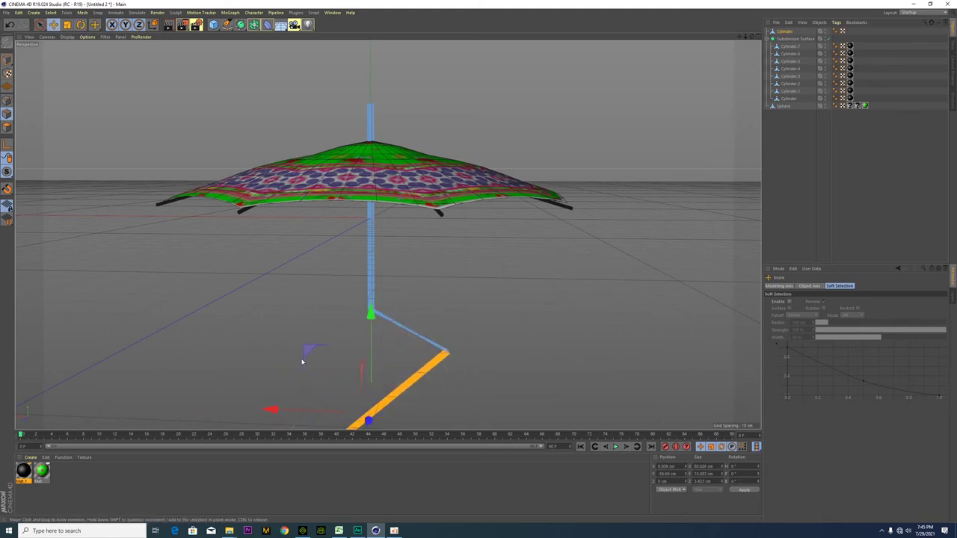
left_click(81, 25)
left_click_drag(391, 364, 409, 386)
- Move the horizontal section up and sideways so its inner end meets the bottom of the vertical pole
left_click(54, 26)
left_click_drag(368, 314, 312, 230)
left_click_drag(283, 333, 182, 317)
scroll(248, 347, "up", 3)
left_click_drag(276, 227, 275, 210)
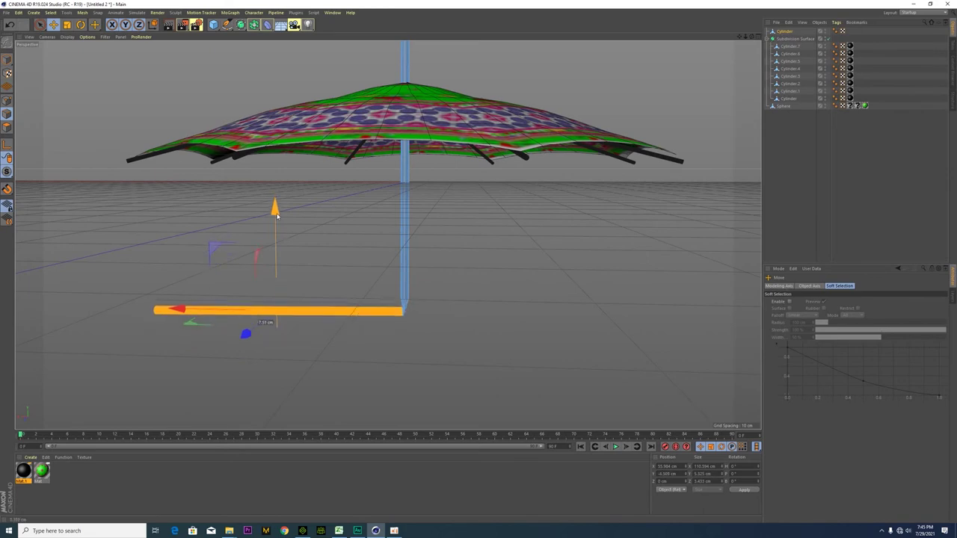
- Shift the horizontal section away from the pole along its length to open the pinched joint into a slanted corner
scroll(448, 334, "up", 3)
left_click_drag(447, 333, 273, 342, "alt")
scroll(395, 338, "up", 4)
left_click_drag(395, 338, 376, 352, "alt")
scroll(376, 351, "up", 3)
middle_click_drag(374, 331, 353, 354, "alt")
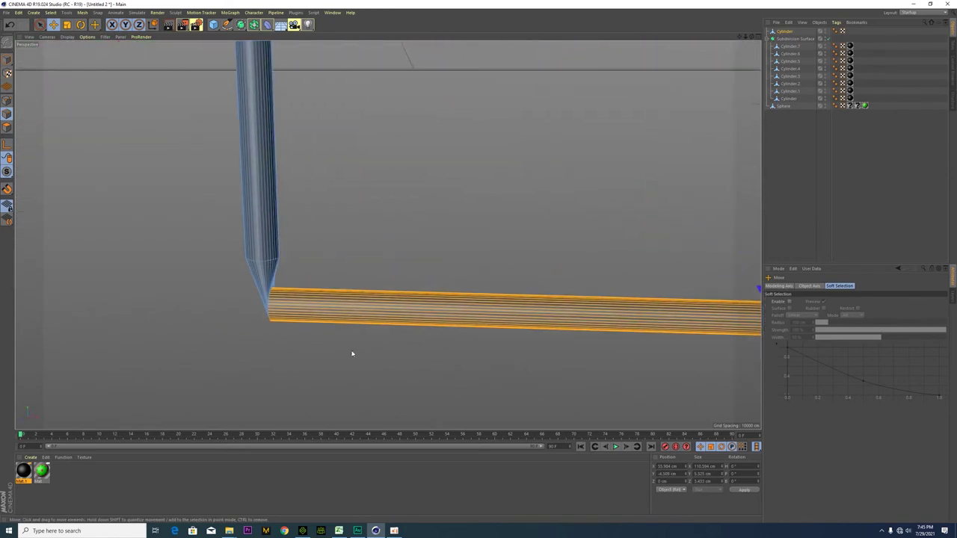
scroll(353, 355, "down", 3)
left_click_drag(734, 331, 655, 339)
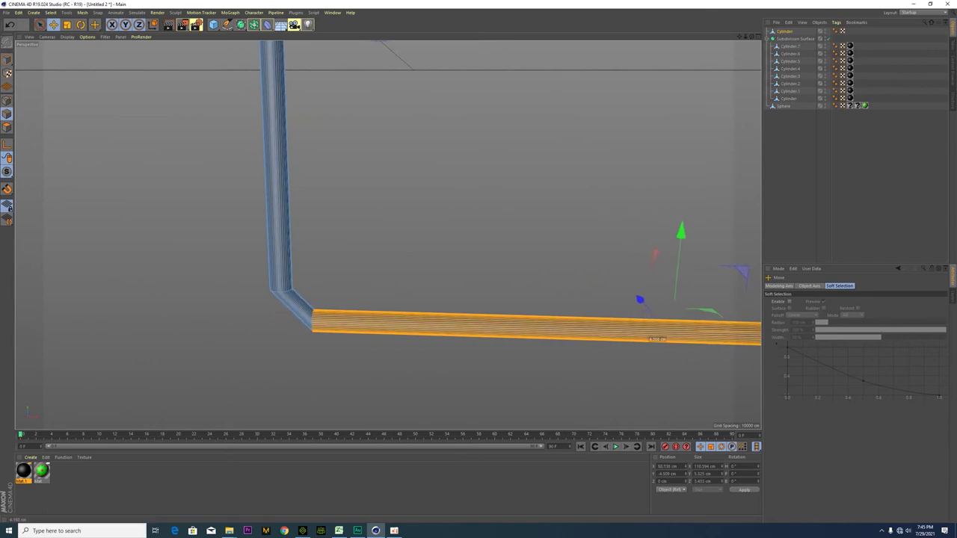
- Line-cut across the horizontal section in the Front view, a short distance beyond the corner bend
scroll(357, 354, "down", 4)
left_click_drag(389, 355, 441, 239, "alt")
left_click_drag(446, 356, 245, 388, "alt")
scroll(354, 353, "down", 3)
scroll(400, 379, "up", 3)
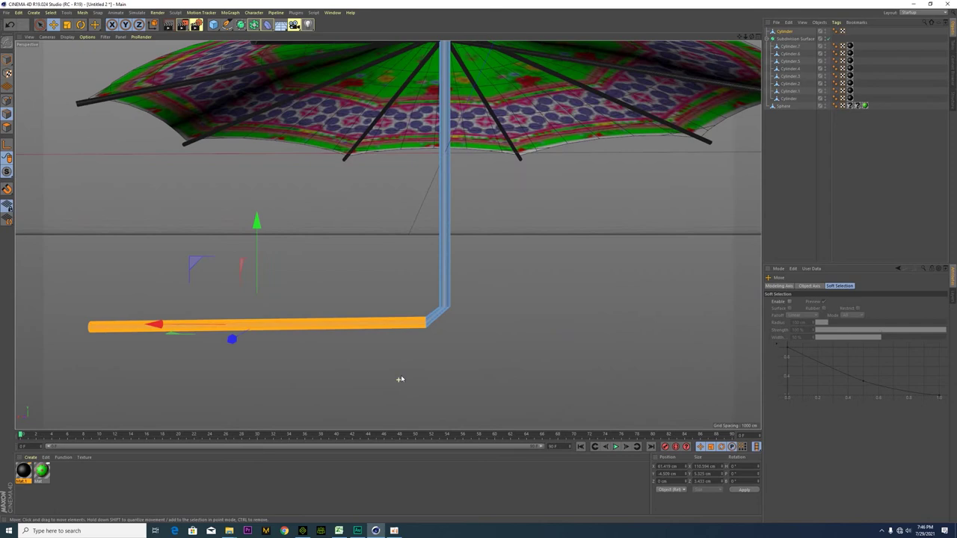
scroll(380, 323, "up", 1)
right_click(385, 323)
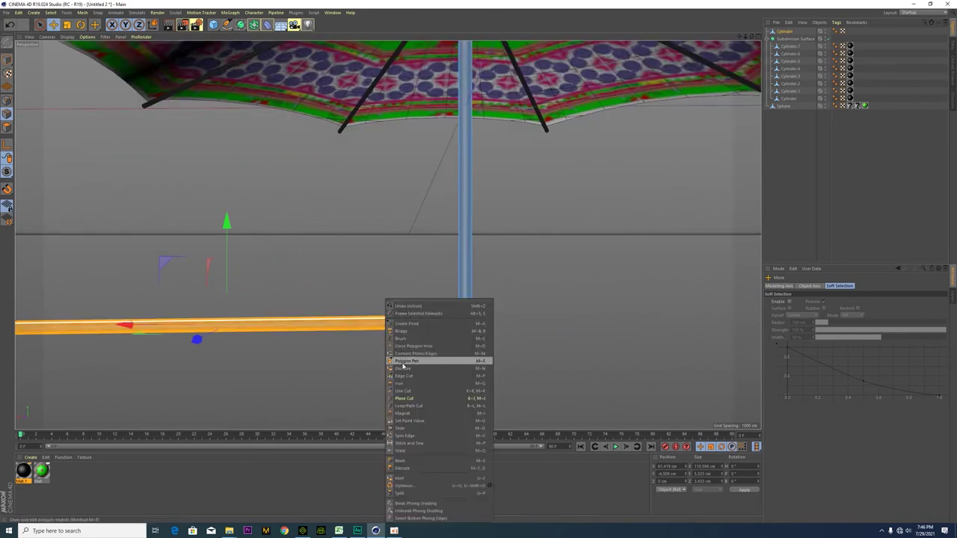
middle_click(331, 367)
middle_click(312, 352)
scroll(506, 327, "up", 4)
scroll(303, 251, "up", 4)
right_click(333, 306)
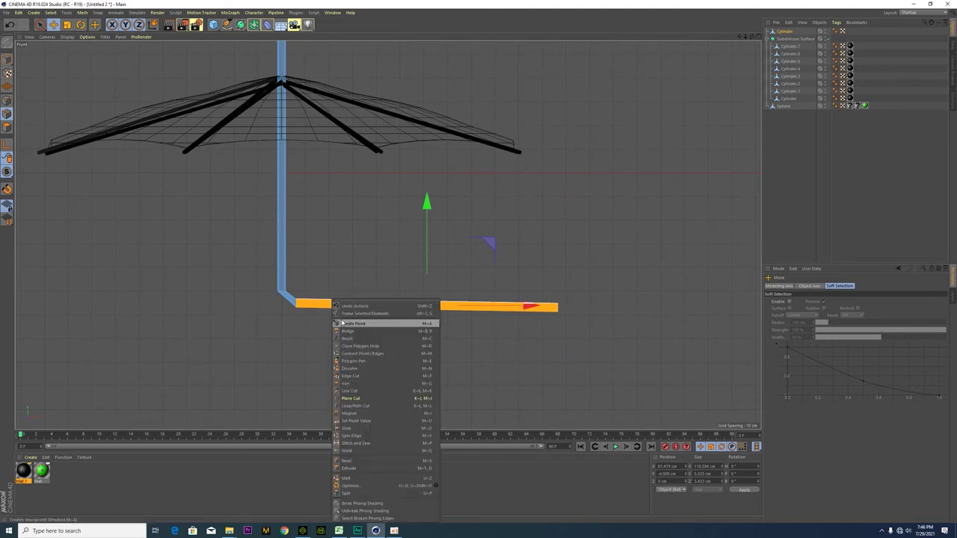
left_click(345, 389)
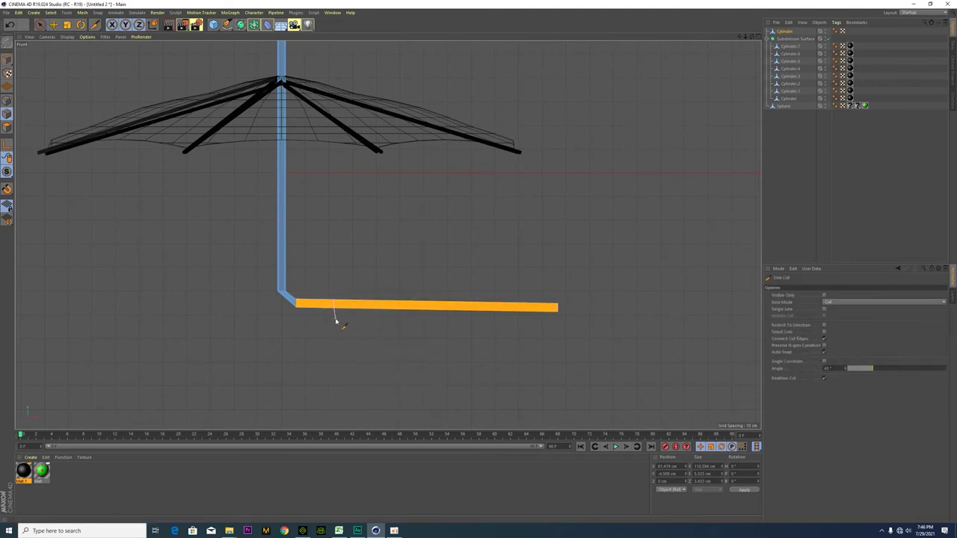
key("Return")
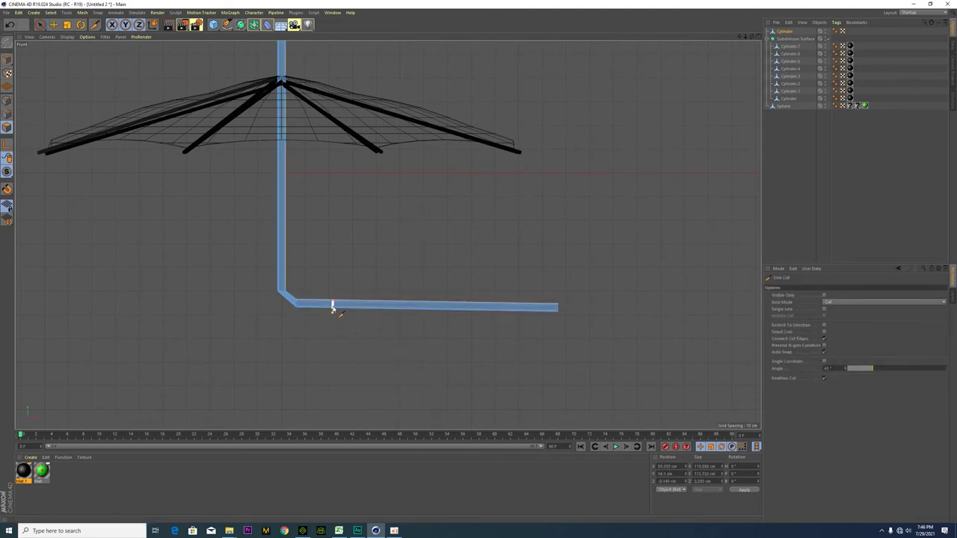
- Make a second line cut across the horizontal section, slightly farther out than the first
key("space")
scroll(341, 314, "up", 4)
right_click(359, 289)
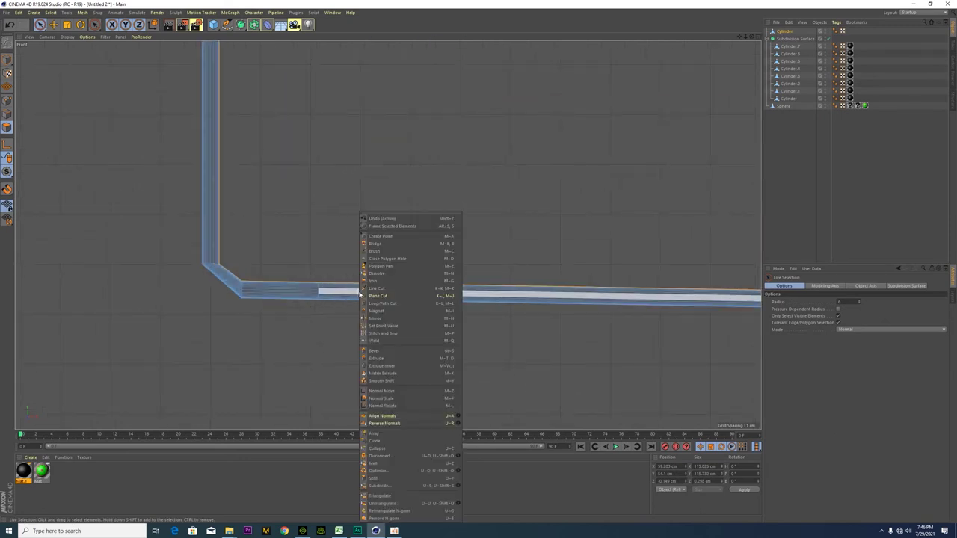
left_click(367, 288)
key("Return")
key("space")
- Try to select the outer part of the horizontal section in polygon mode with the live and rectangle selection tools
scroll(357, 310, "up", 5)
scroll(345, 307, "down", 4)
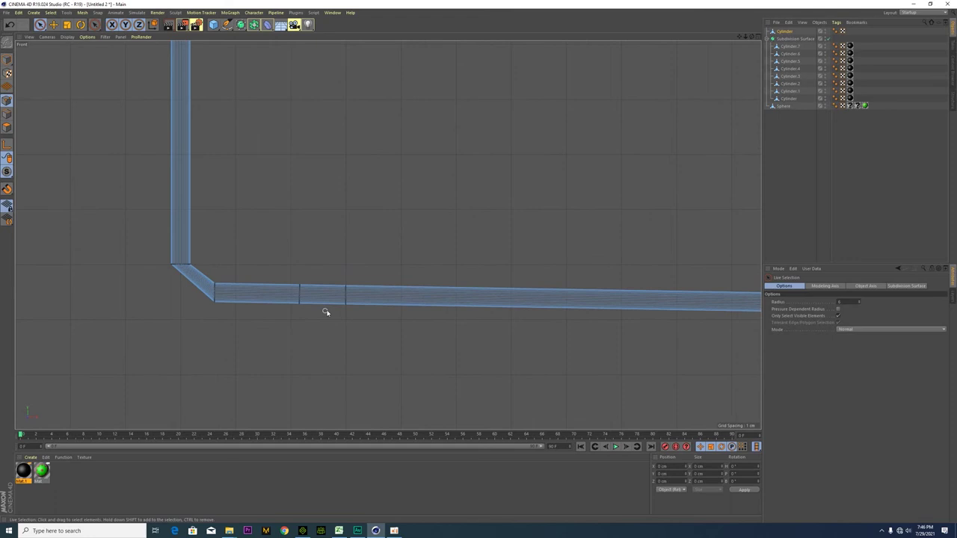
left_click(80, 25)
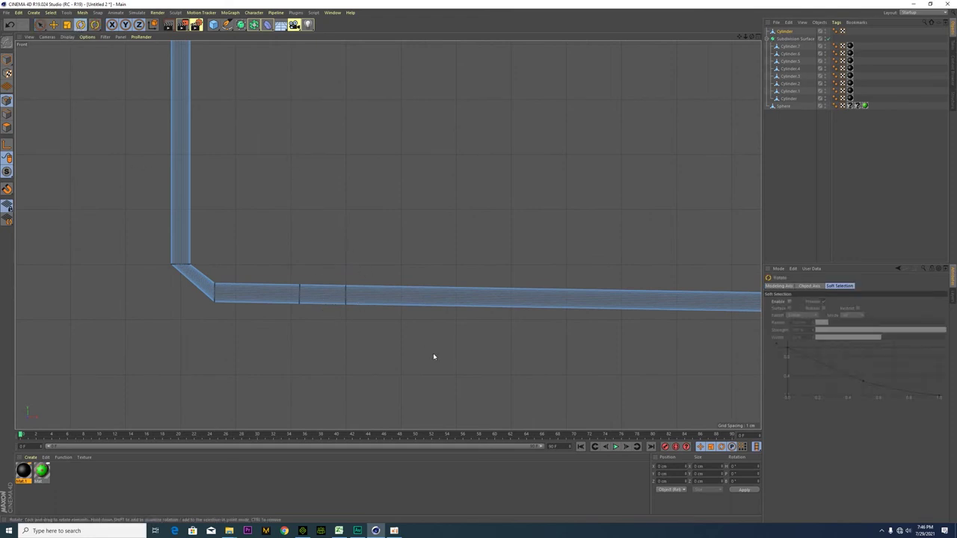
left_click(9, 129)
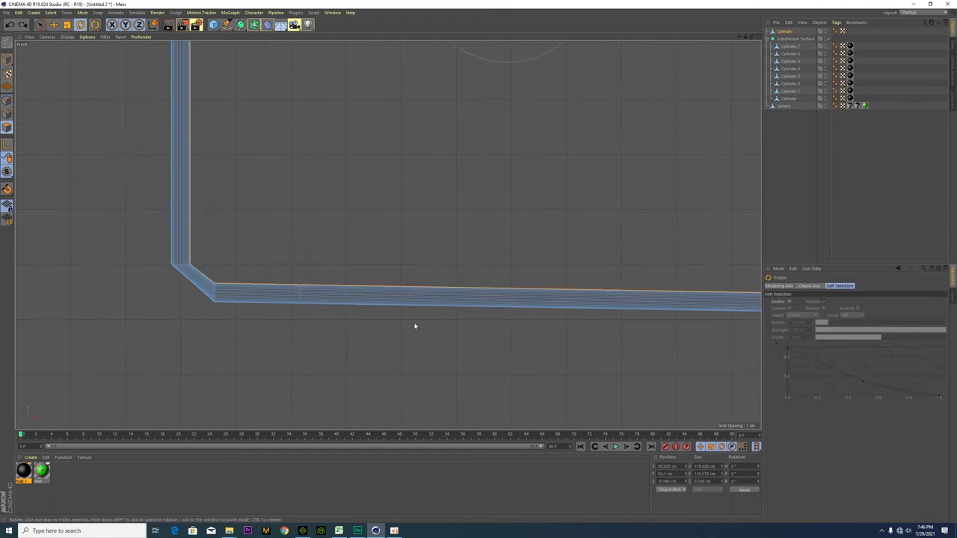
left_click(41, 25)
left_click(419, 277)
left_click_drag(419, 277, 400, 328)
key("ctrl+z")
left_click(41, 24)
left_click(62, 48)
scroll(387, 301, "down", 6)
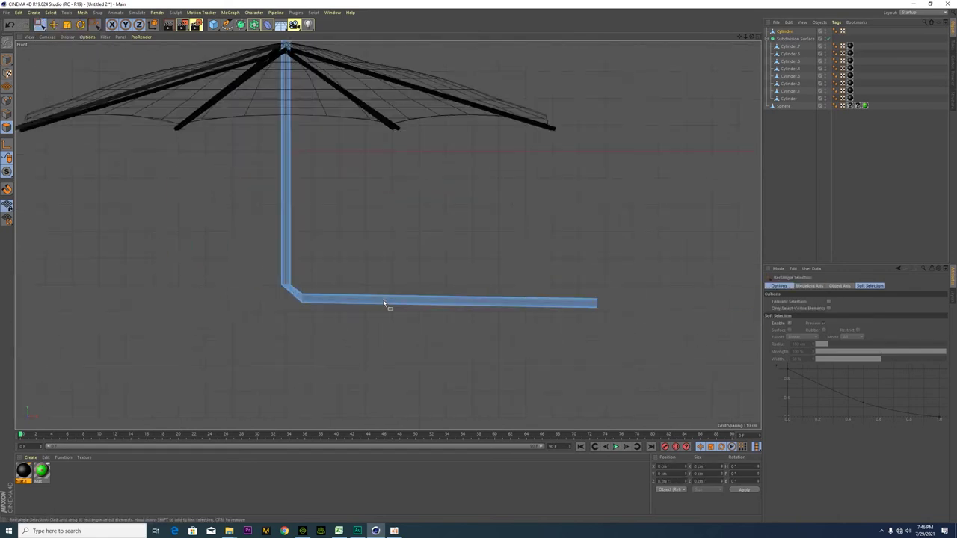
- Try rotating the live-selected polygons of the outer horizontal section in the Front view and undo it
left_click(41, 24)
left_click(59, 37)
left_click(391, 298)
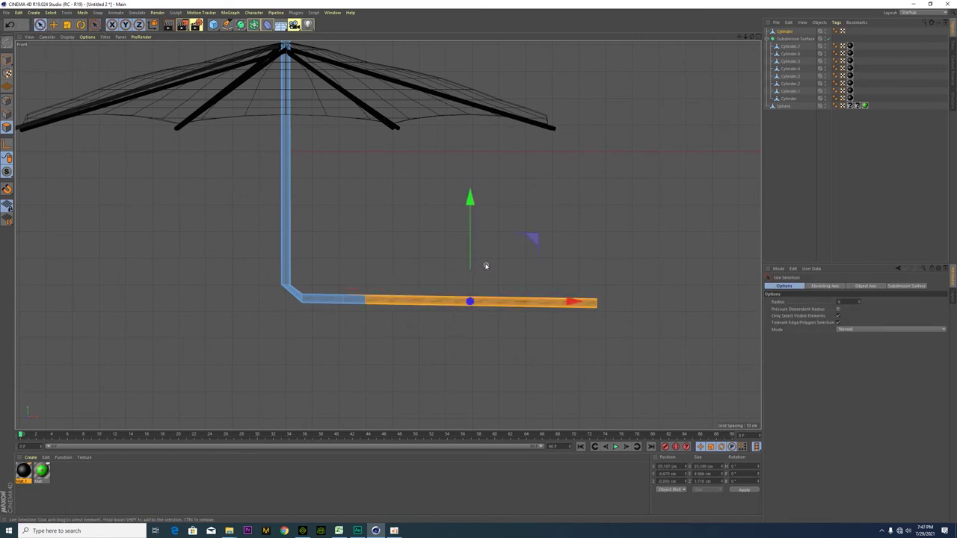
key("r")
left_click_drag(492, 239, 423, 196)
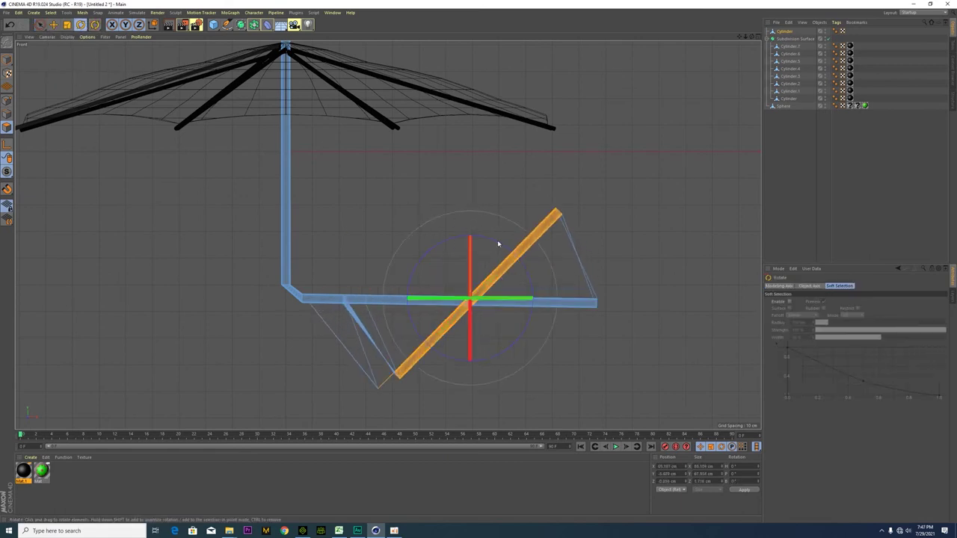
scroll(391, 287, "up", 3)
key("ctrl+z")
scroll(379, 274, "up", 3)
key("ctrl+z")
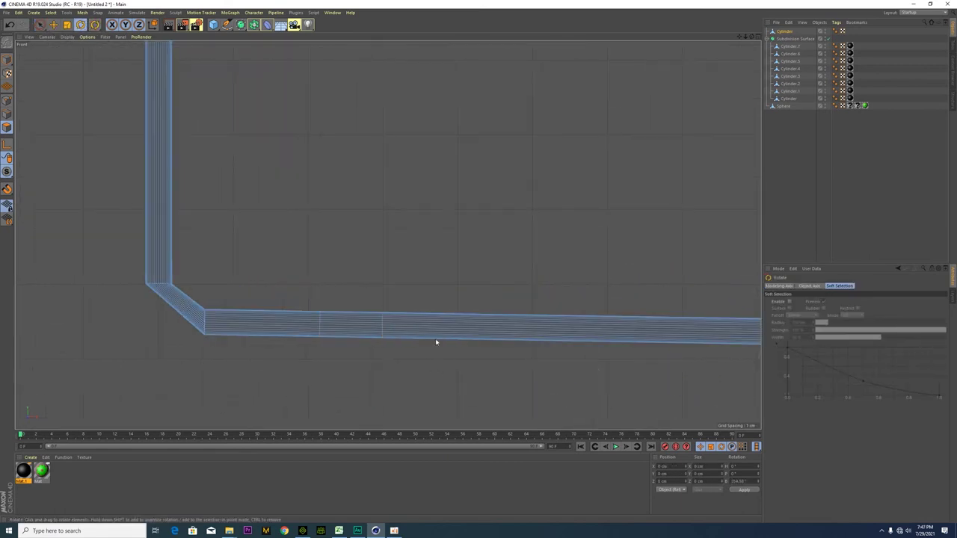
- Check a live selection of the outer section's polygons in perspective and undo both line cuts on the horizontal section
left_click_drag(40, 25, 57, 39)
left_click(424, 333)
scroll(424, 254, "up", 3)
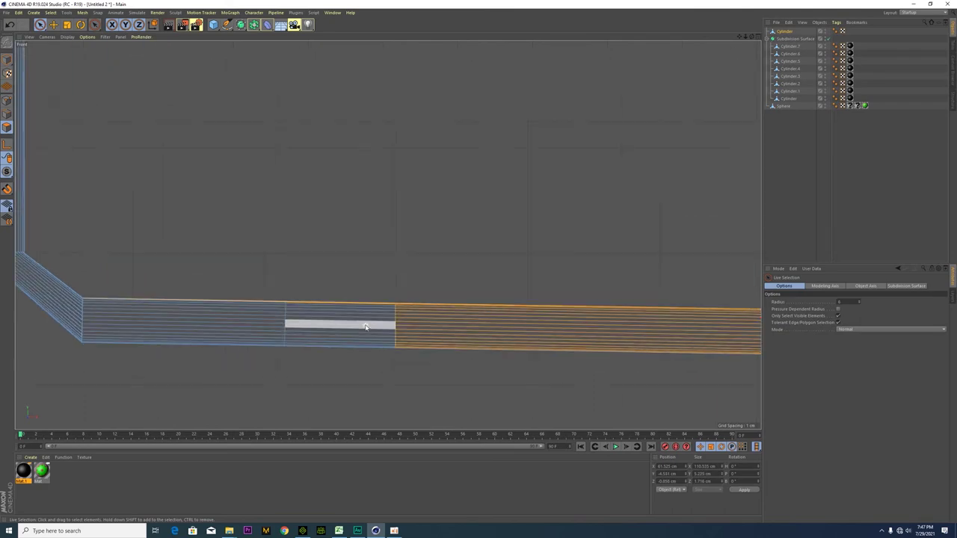
middle_click(299, 210)
middle_click(273, 202)
scroll(412, 317, "up", 2)
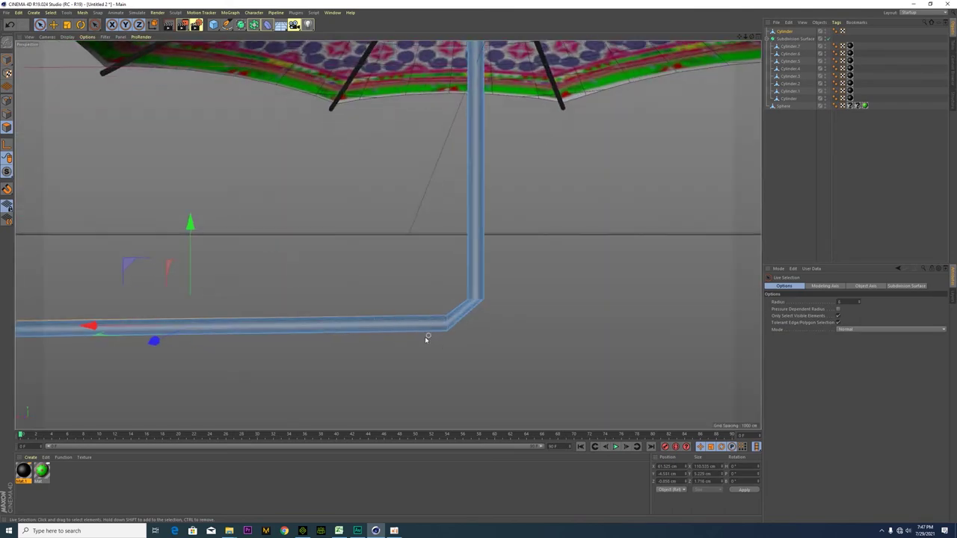
left_click_drag(425, 337, 377, 335, "alt")
middle_click(377, 338)
key("ctrl+z")
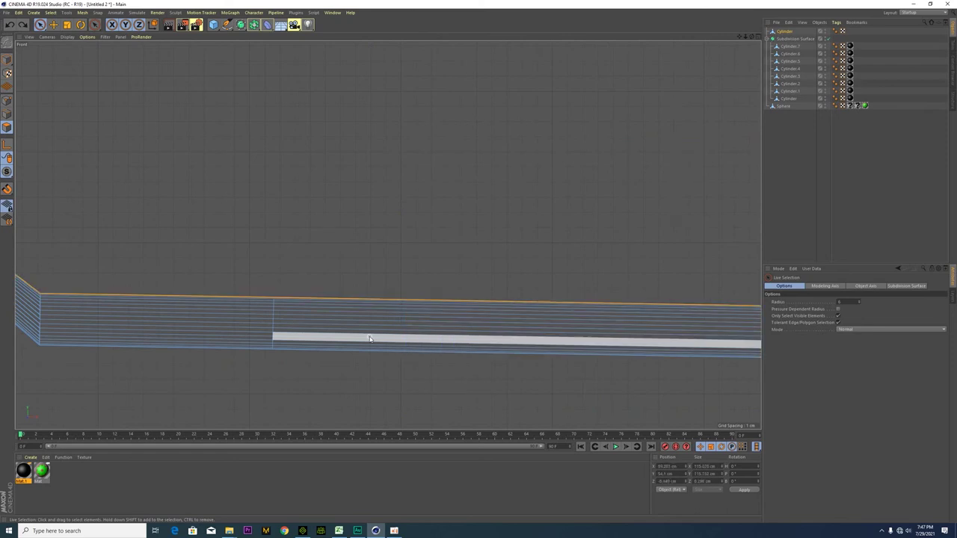
- Line-cut straight across the horizontal section just beyond the corner bend in the Front view
right_click(247, 261)
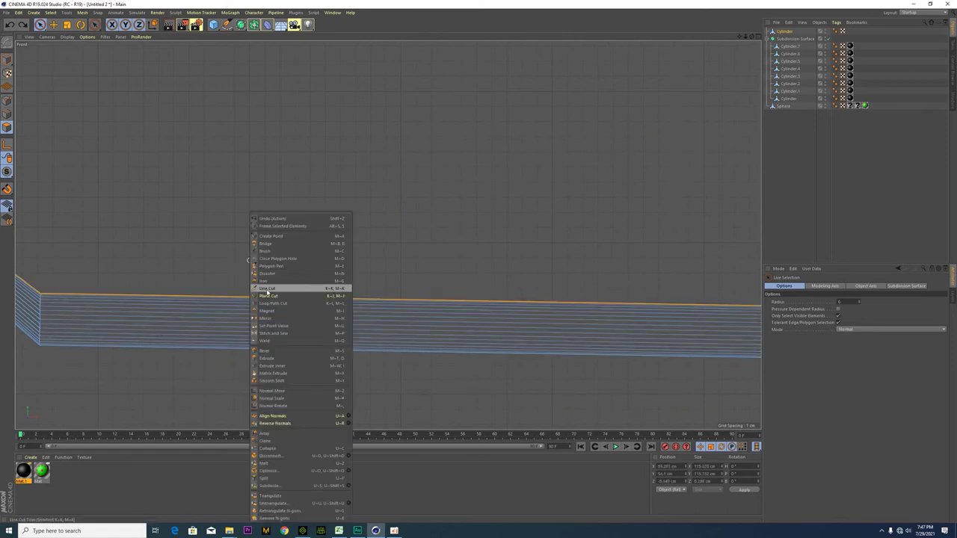
left_click(267, 289)
left_click(250, 365)
key("space")
- Make another vertical line cut across the horizontal section, a short distance outward from the new first cut
right_click(328, 309)
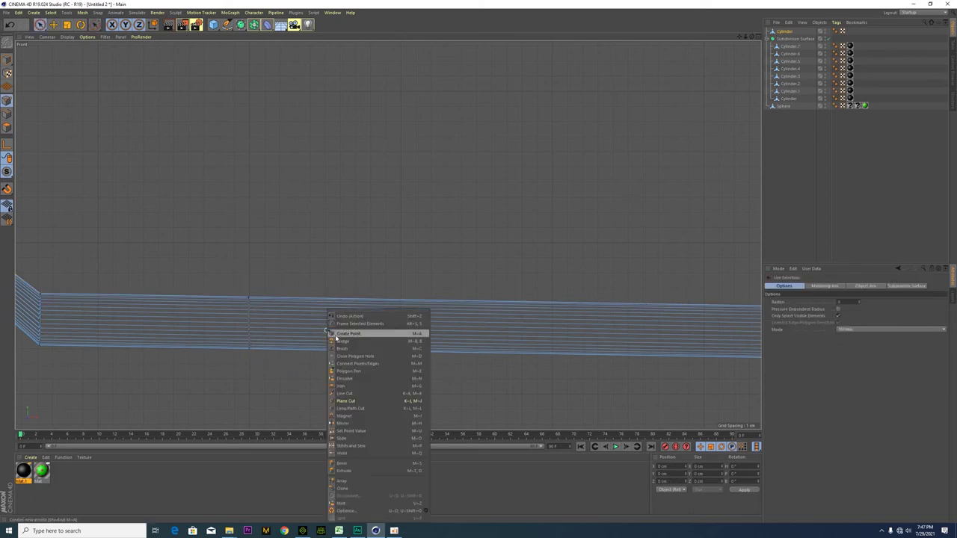
left_click(359, 387)
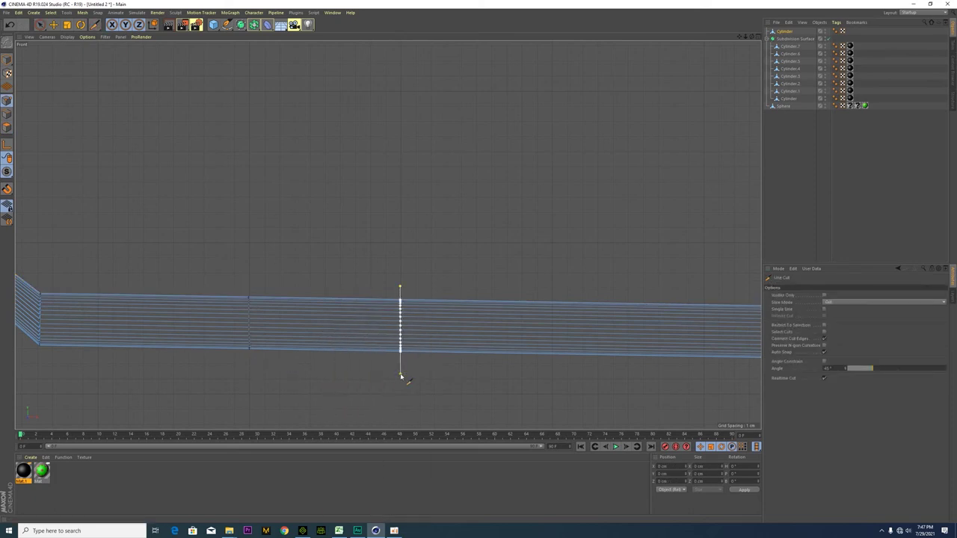
left_click(401, 376)
key("space")
scroll(342, 301, "down", 4)
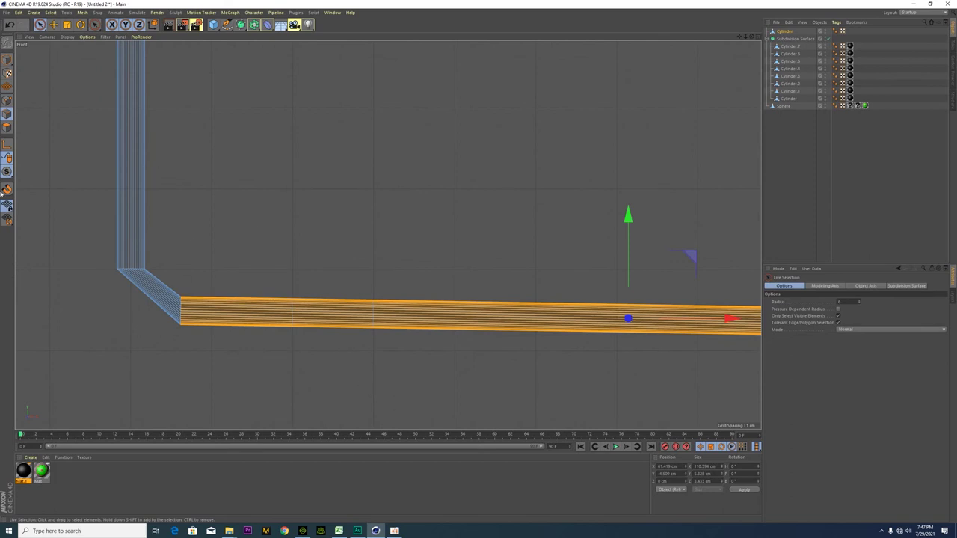
- Try rotating the polygons selected beyond the second cut of the horizontal section in the Front view and undo it
left_click(7, 128)
left_click_drag(457, 354, 422, 297)
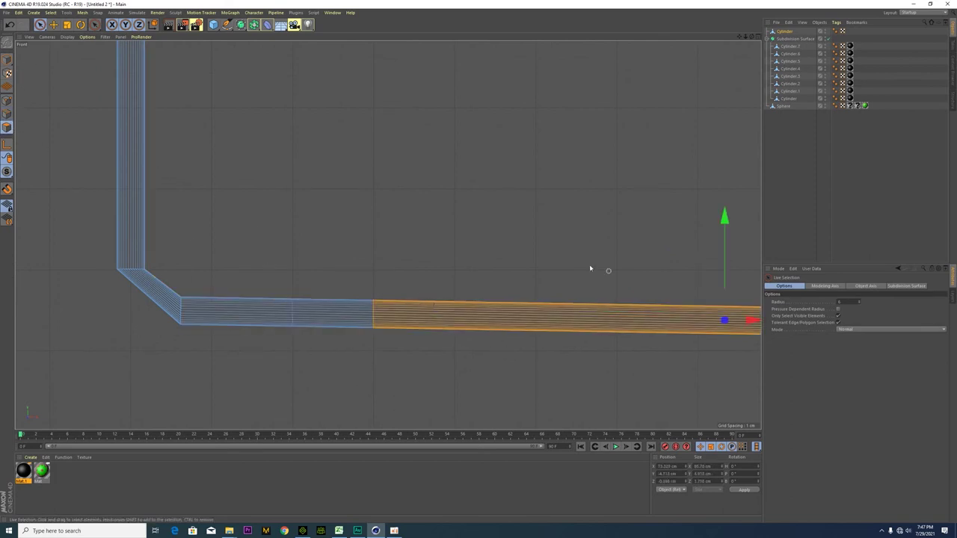
key("r")
left_click_drag(694, 256, 604, 248)
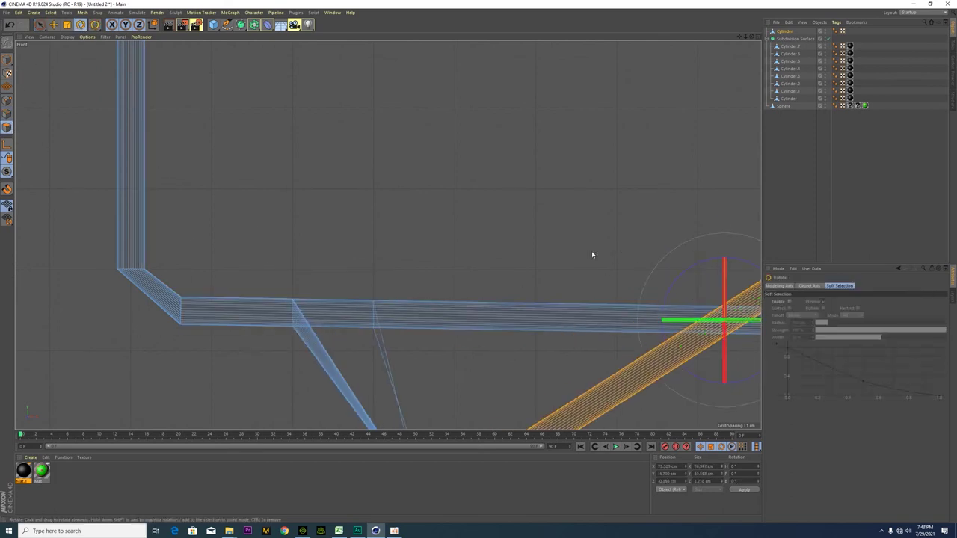
scroll(400, 236, "down", 4)
scroll(344, 295, "up", 3)
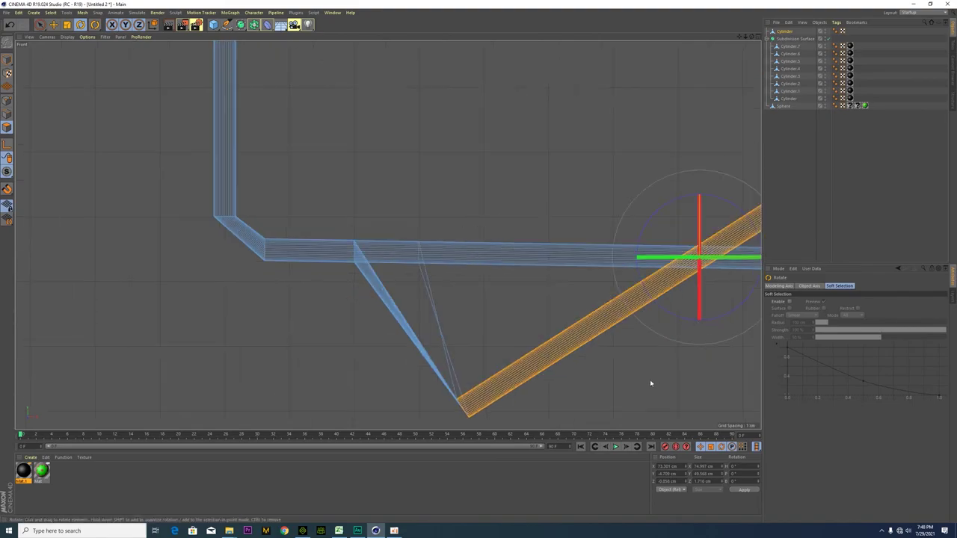
key("ctrl+z")
- Check the outer section's selected polygons from the other side in perspective and undo the selection
scroll(394, 283, "up", 3)
middle_click(493, 310)
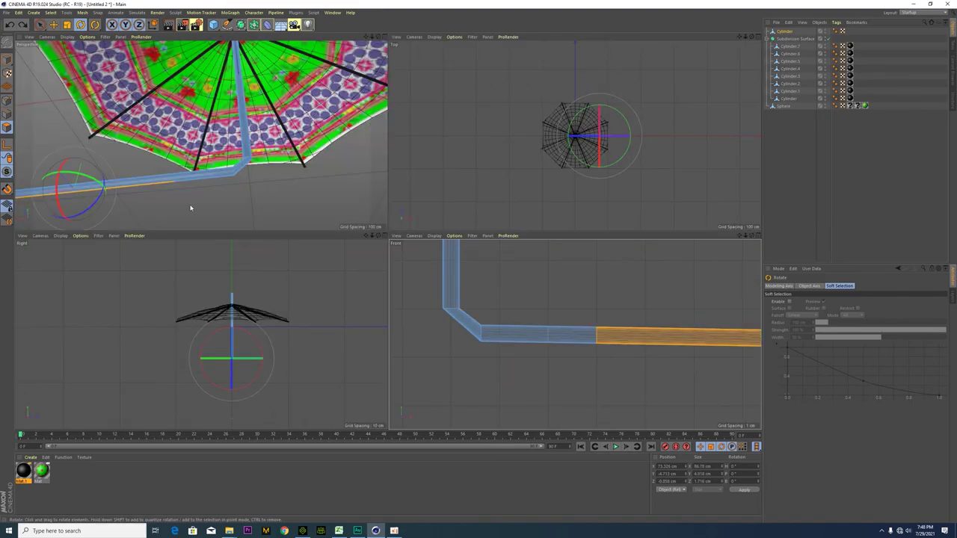
middle_click(193, 207)
left_click_drag(342, 369, 394, 327, "alt")
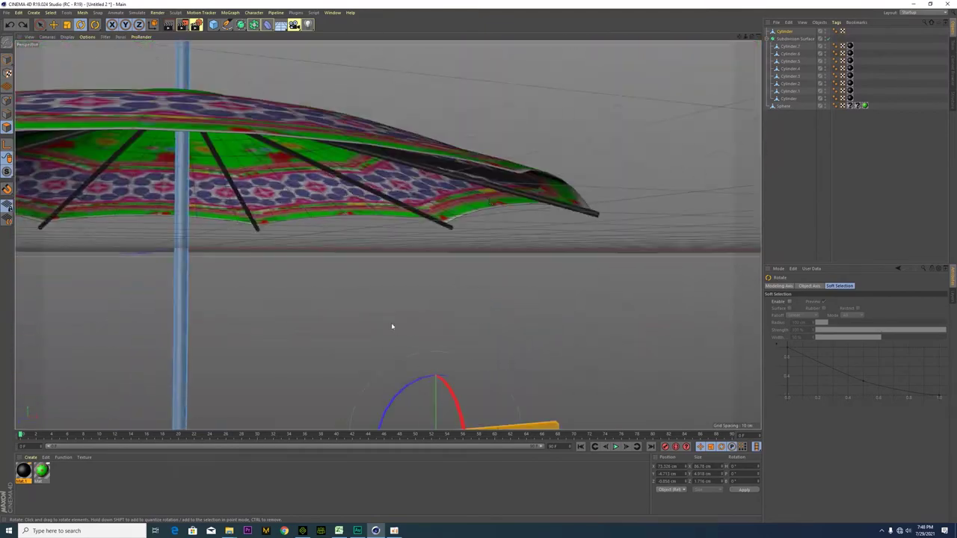
middle_click_drag(394, 327, 393, 321, "alt")
left_click_drag(393, 321, 336, 310, "alt")
scroll(458, 254, "up", 1)
key("ctrl+z")
middle_click(336, 309)
middle_click(600, 368)
- Live-select the outer section's polygons with Only Select Visible Elements off and rotate them upright
left_click(572, 304)
left_click_drag(40, 24, 67, 36)
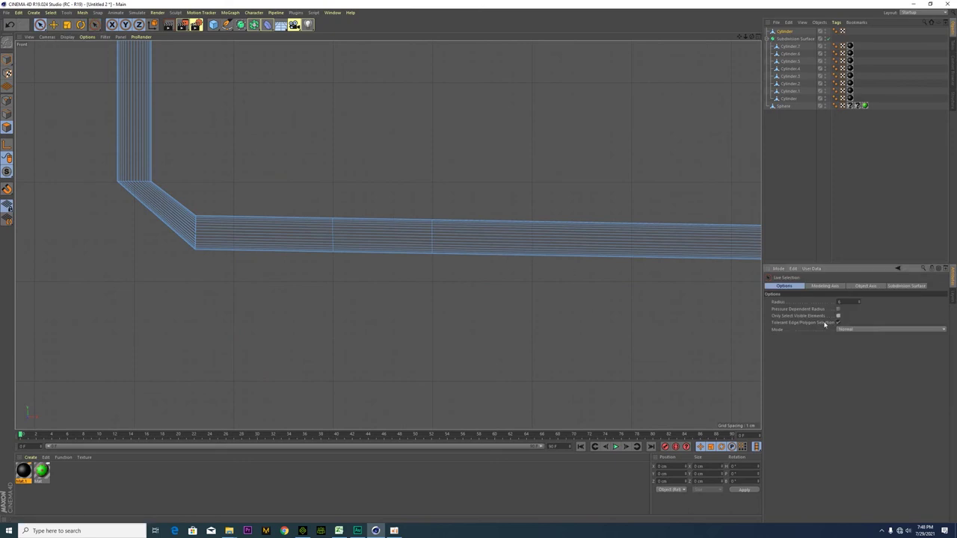
left_click(479, 226)
key("r")
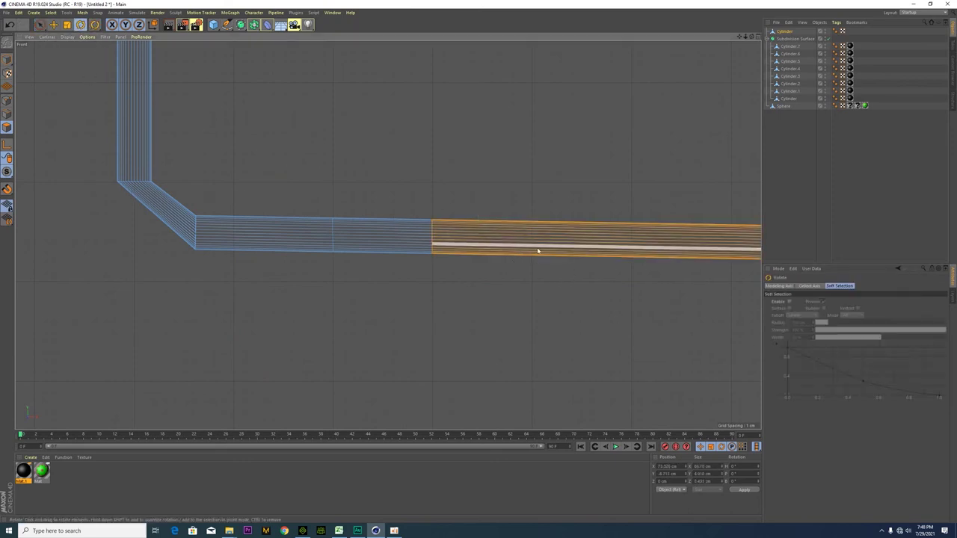
scroll(487, 237, "down", 3)
left_click_drag(726, 192, 588, 171)
scroll(582, 238, "down", 2)
- Move the upright section inward and up so it joins the short base section as the second leg of a U
key("e")
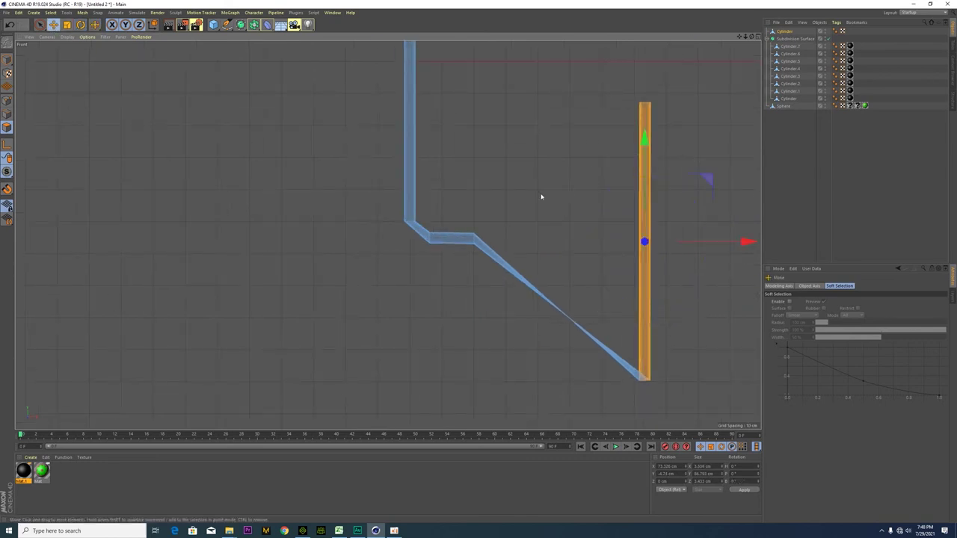
left_click_drag(744, 242, 588, 203)
left_click_drag(479, 139, 476, 9)
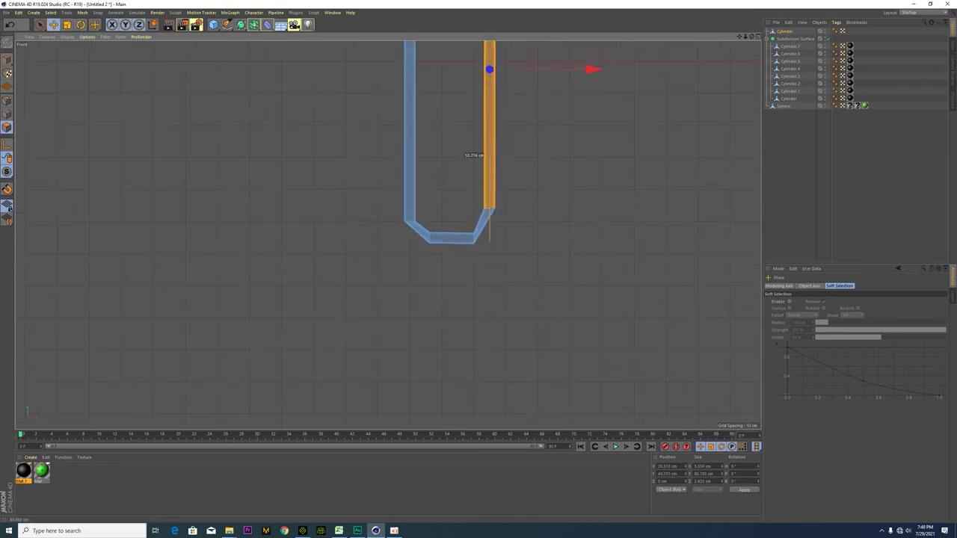
scroll(523, 306, "down", 3)
scroll(448, 332, "up", 5)
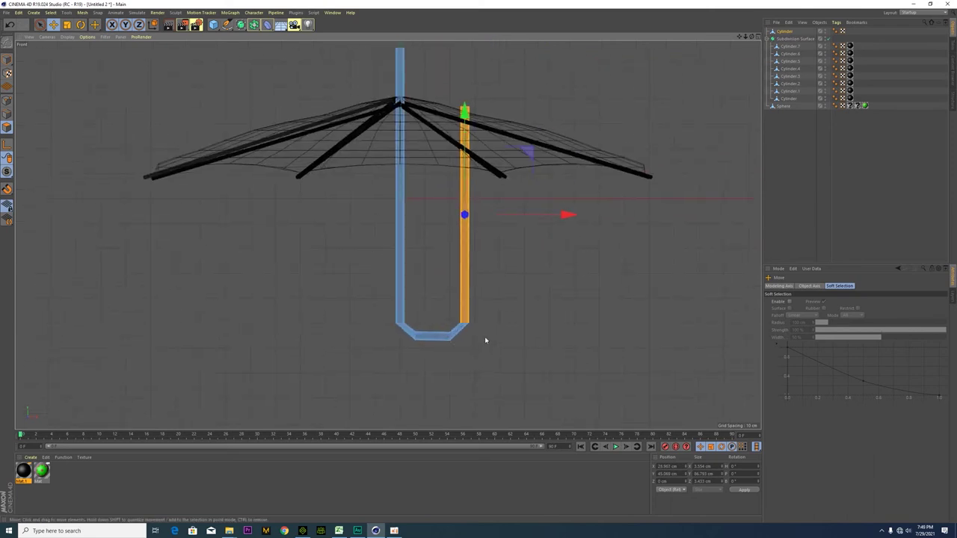
scroll(486, 318, "down", 2)
scroll(490, 314, "up", 2)
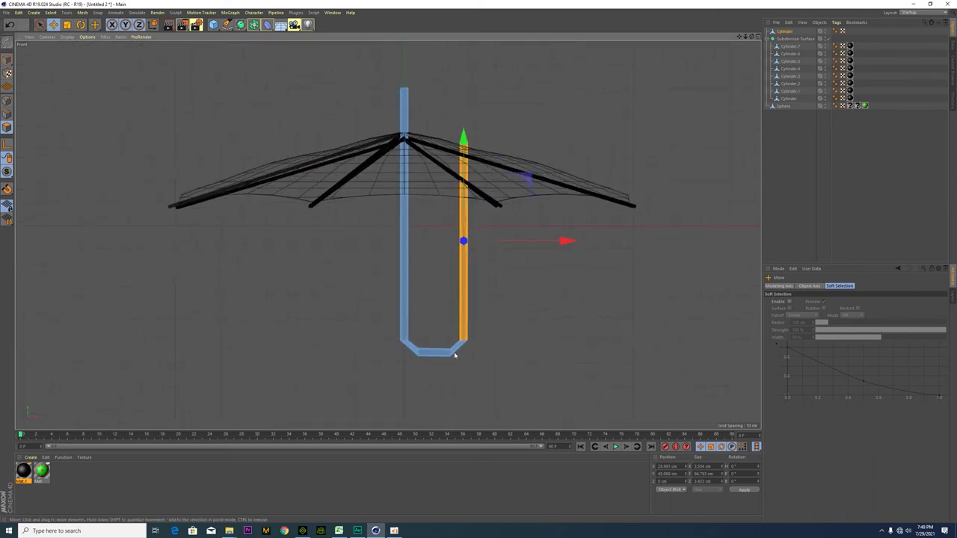
scroll(467, 328, "up", 3)
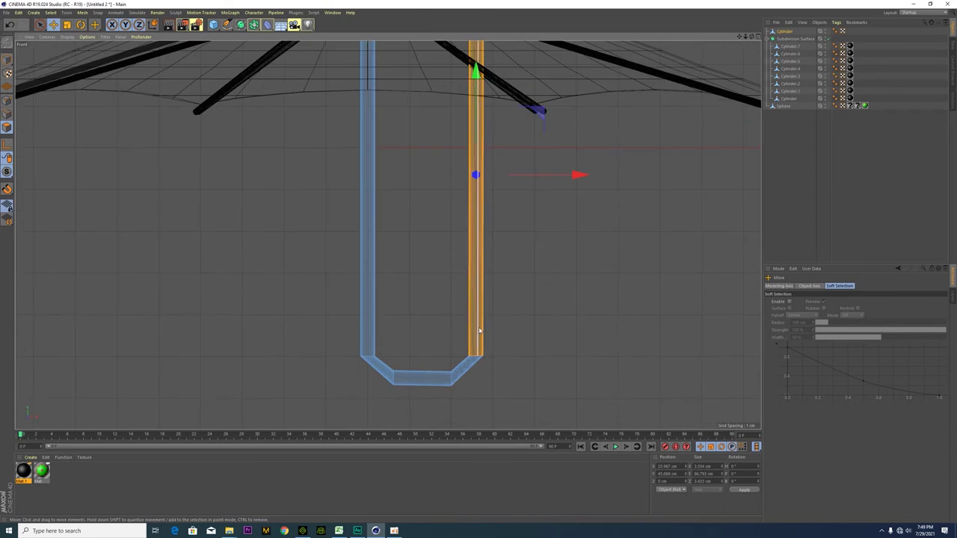
- Line-cut across the second leg a short distance above the bend and delete the polygons above the cut
right_click(462, 278)
left_click(464, 277)
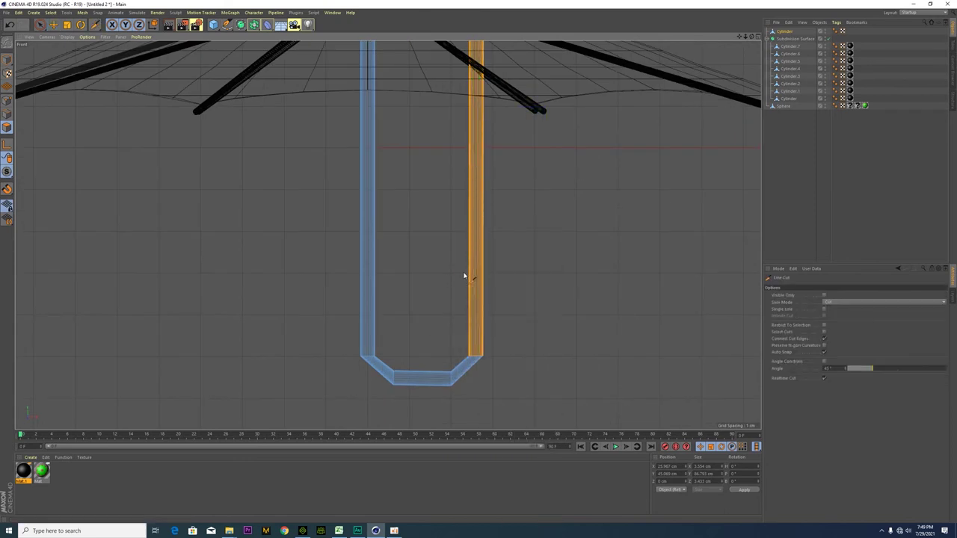
key("space")
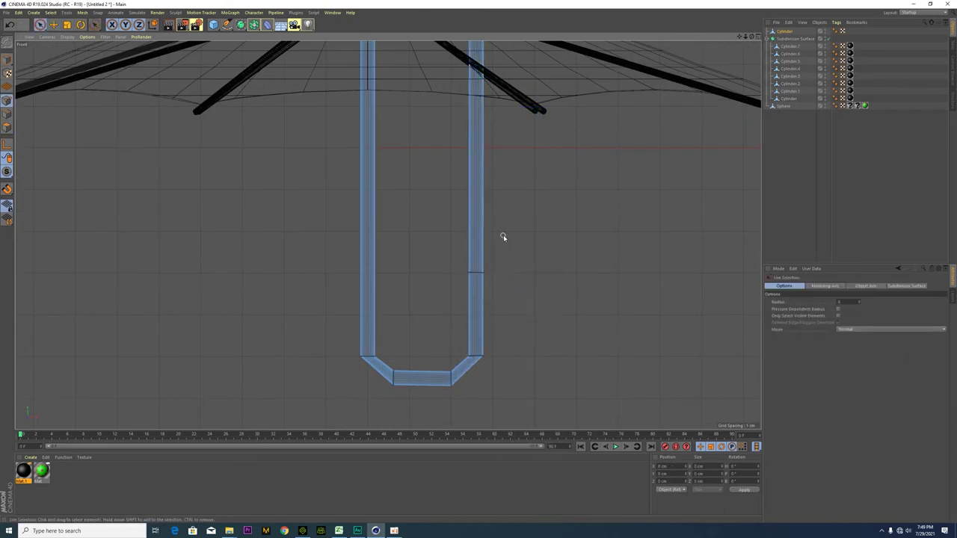
left_click(7, 129)
left_click_drag(520, 222, 445, 238)
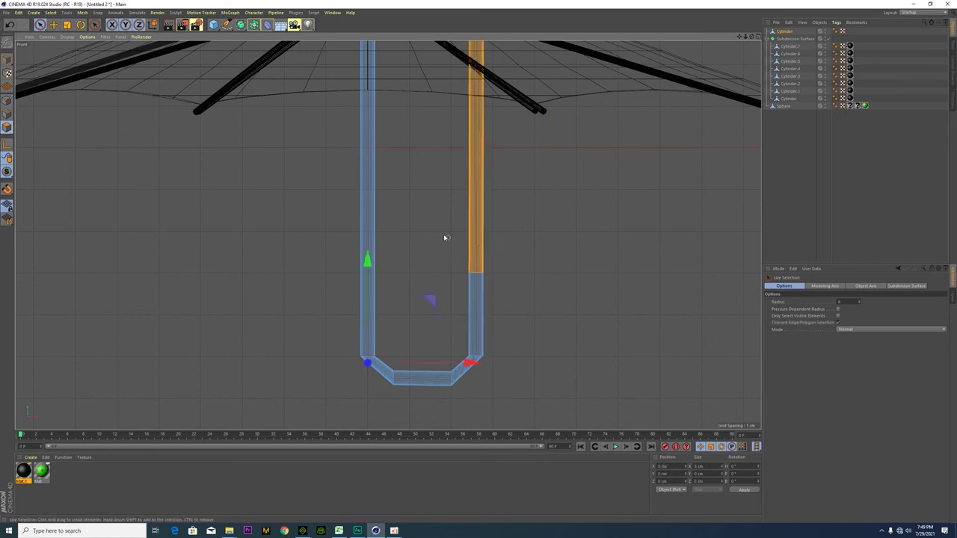
key("Delete")
scroll(486, 262, "up", 3)
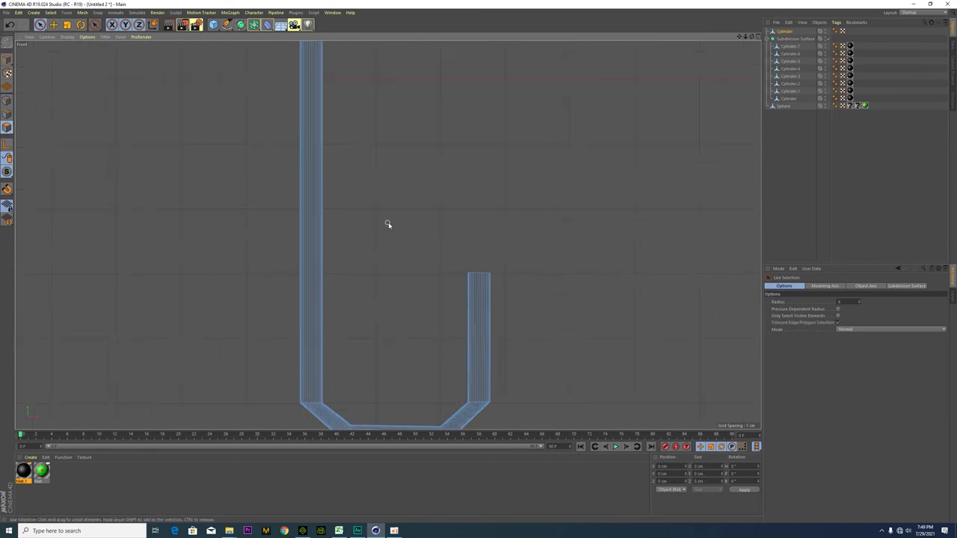
- Close the open end of the shortened leg in perspective with Close Polygon Hole
middle_click(389, 222)
middle_click(186, 154)
left_click_drag(310, 197, 255, 178, "alt")
scroll(293, 389, "up", 4)
right_click(254, 129)
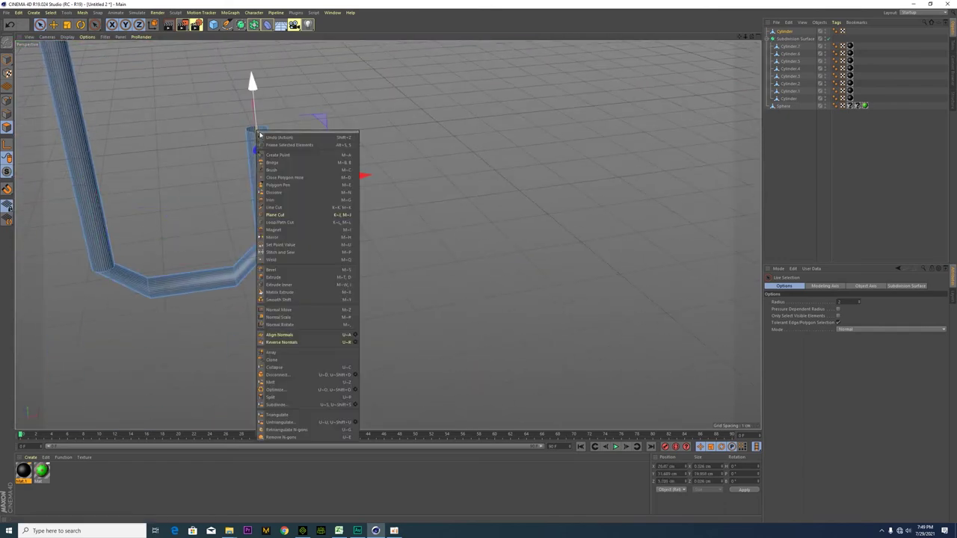
left_click(300, 184)
mouse_move(258, 131)
left_mouse_down("alt")
mouse_move(273, 122)
mouse_move(251, 129)
left_mouse_up("alt")
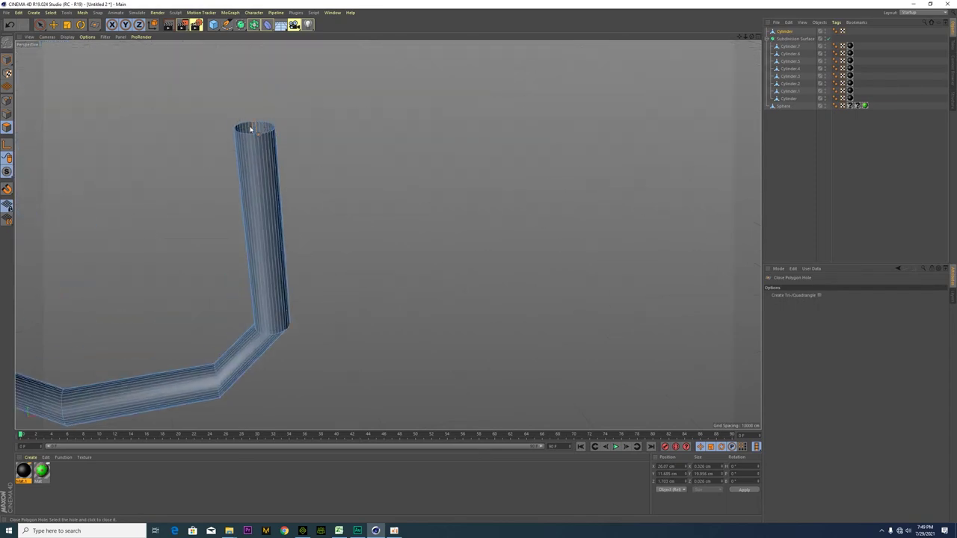
left_click_drag(333, 153, 212, 276, "alt")
scroll(212, 275, "down", 4)
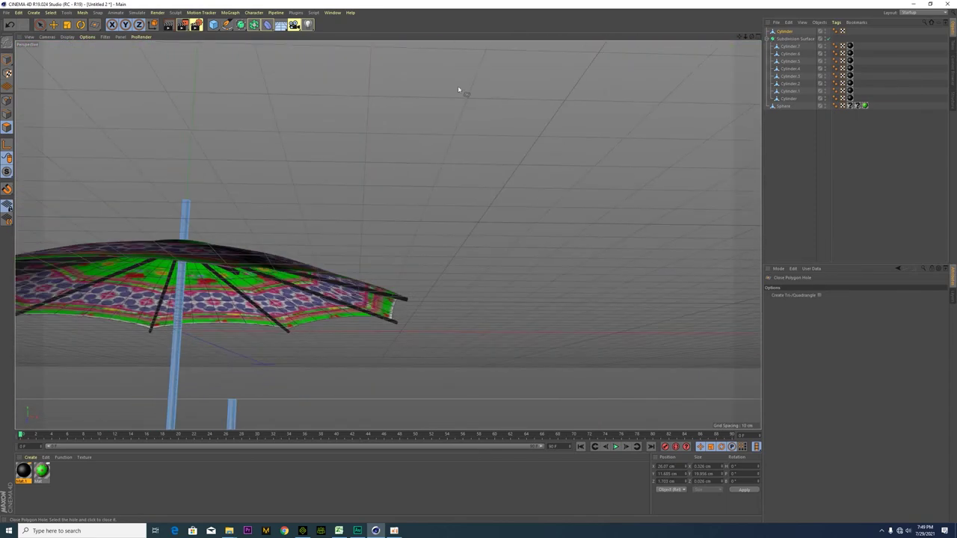
- Add a Subdivision Surface and try placing the pole's Cylinder inside it, examining the hook's bends
left_click_drag(250, 363, 446, 298, "alt")
scroll(447, 297, "up", 2)
scroll(494, 276, "down", 1)
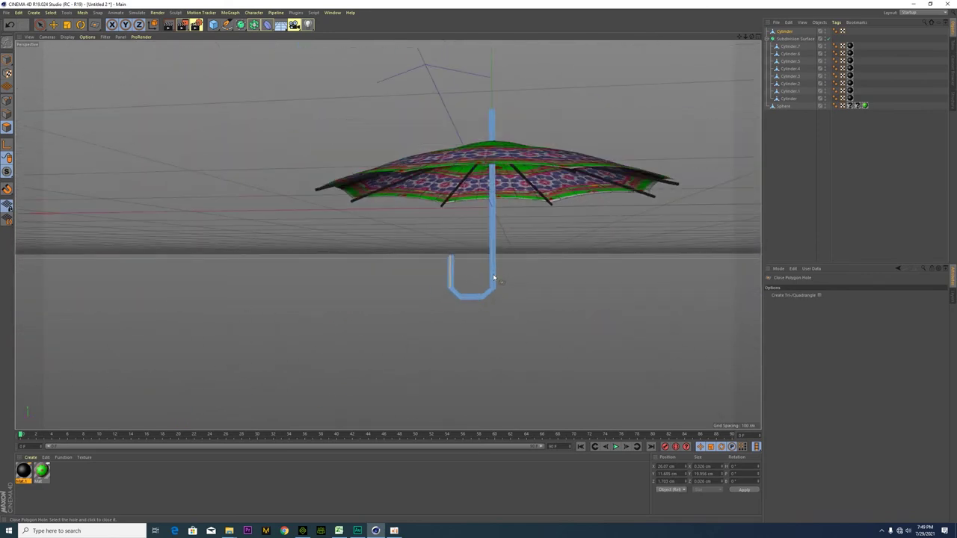
left_click_drag(242, 26, 263, 35)
left_click_drag(788, 39, 790, 31)
scroll(490, 297, "up", 3)
left_click_drag(491, 298, 299, 295, "alt")
scroll(297, 296, "up", 3)
left_click_drag(357, 288, 380, 336, "alt")
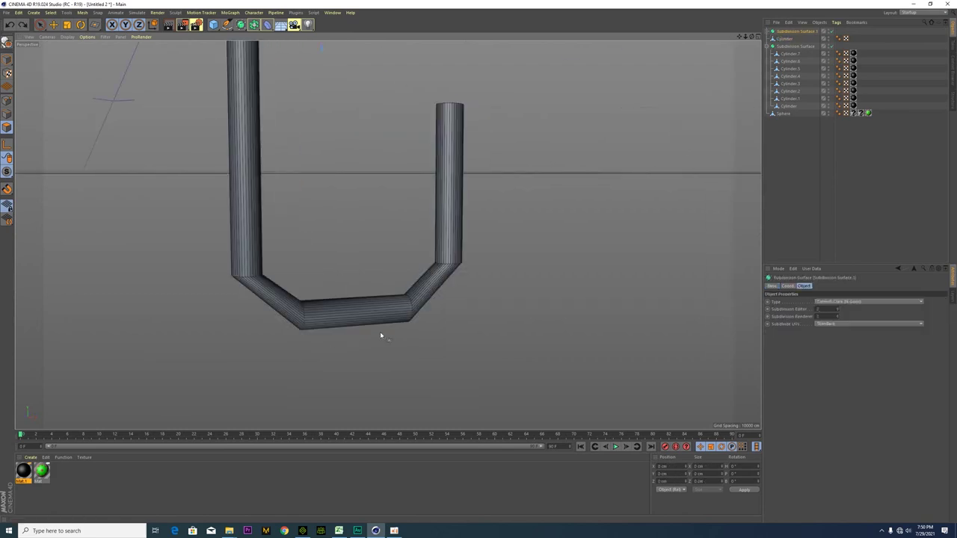
left_click_drag(379, 331, 338, 330, "alt")
scroll(276, 258, "down", 4)
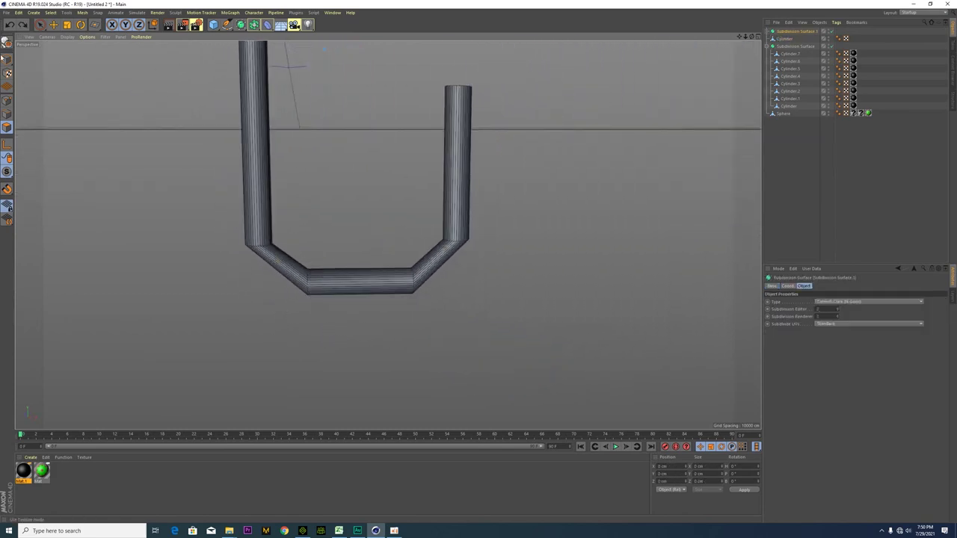
- Select the pole's Cylinder with Live Selection in Model mode and switch to editing its polygons
left_click(39, 25)
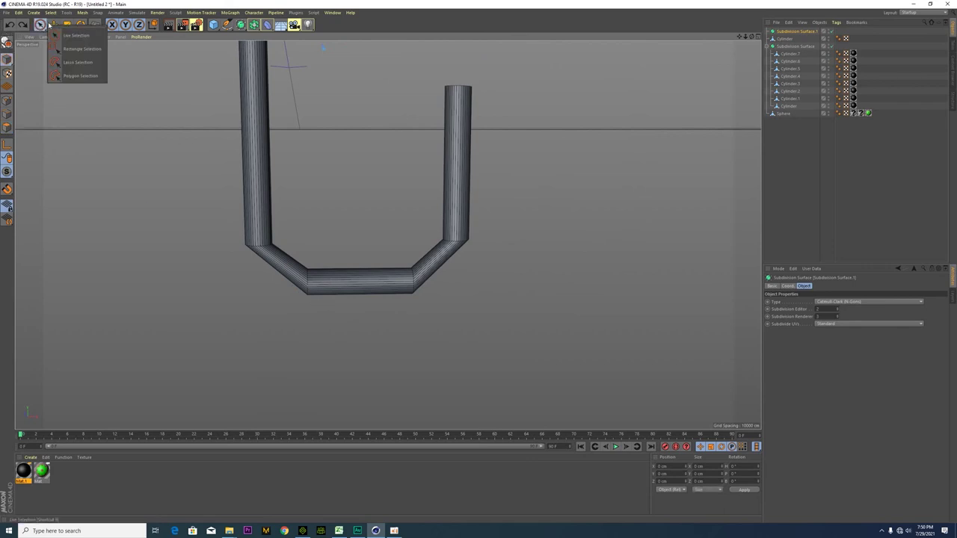
left_click(39, 25)
left_click(75, 48)
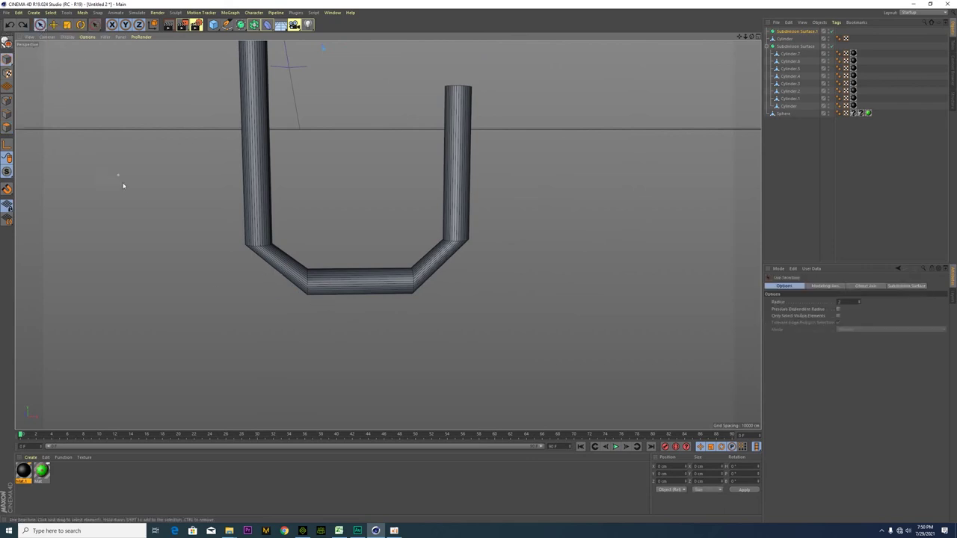
left_click(262, 187)
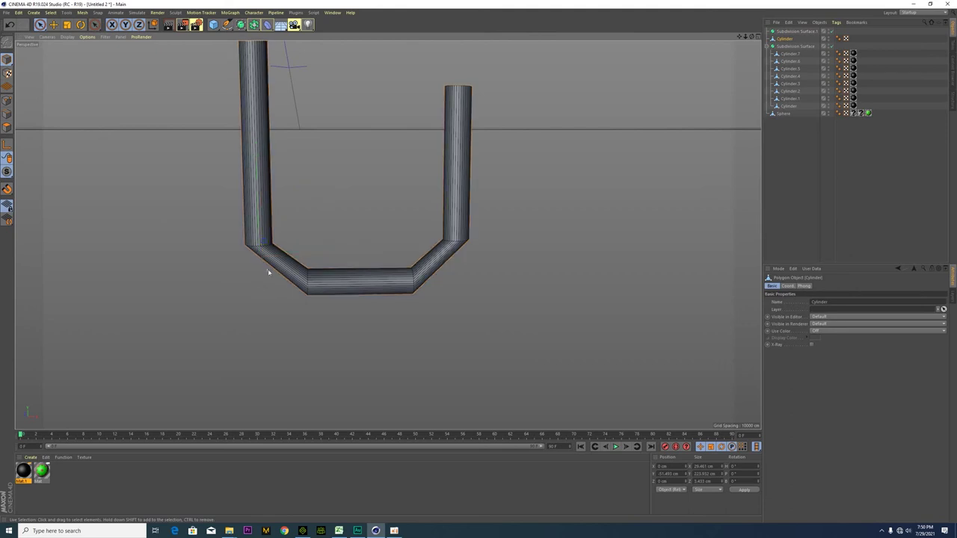
left_click(7, 127)
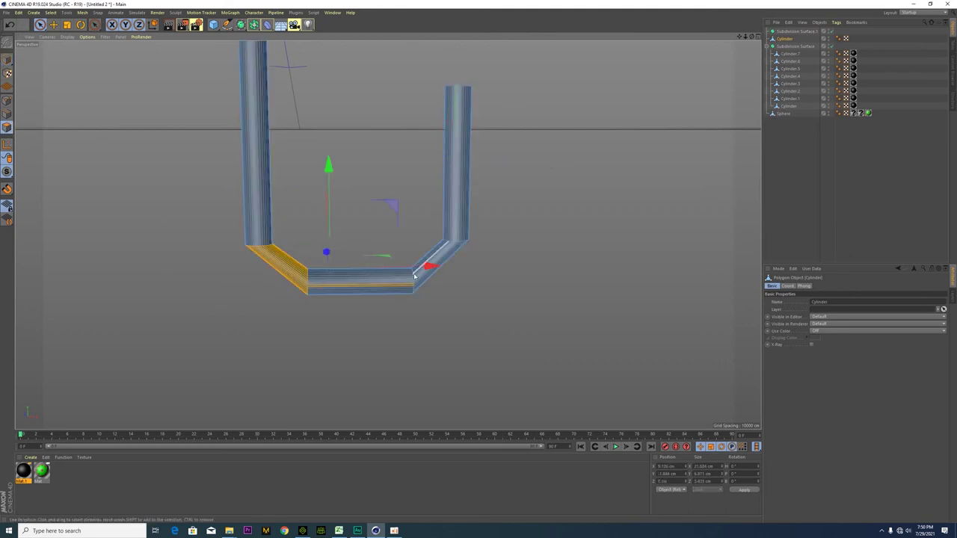
left_click(287, 310)
key("ctrl+z")
left_click(269, 303)
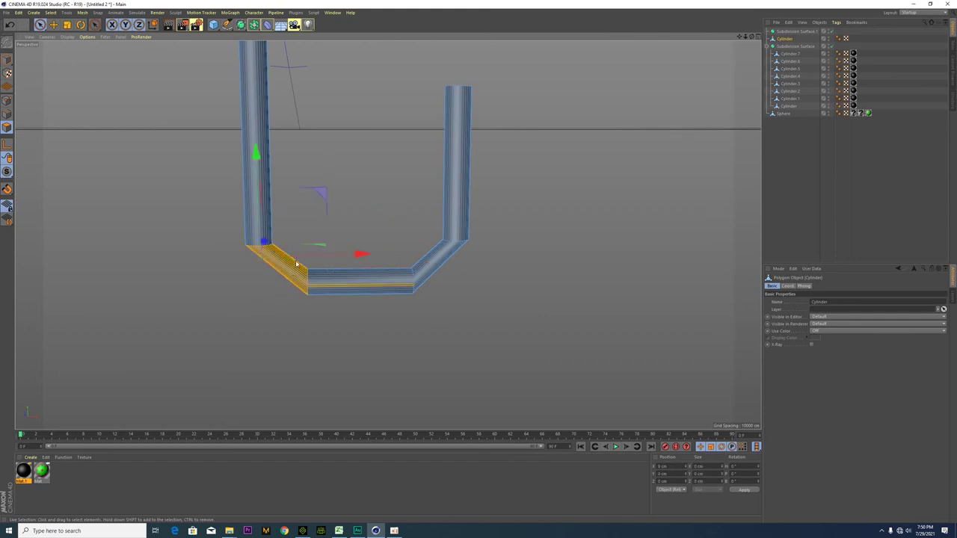
scroll(319, 295, "up", 5)
right_click(346, 252)
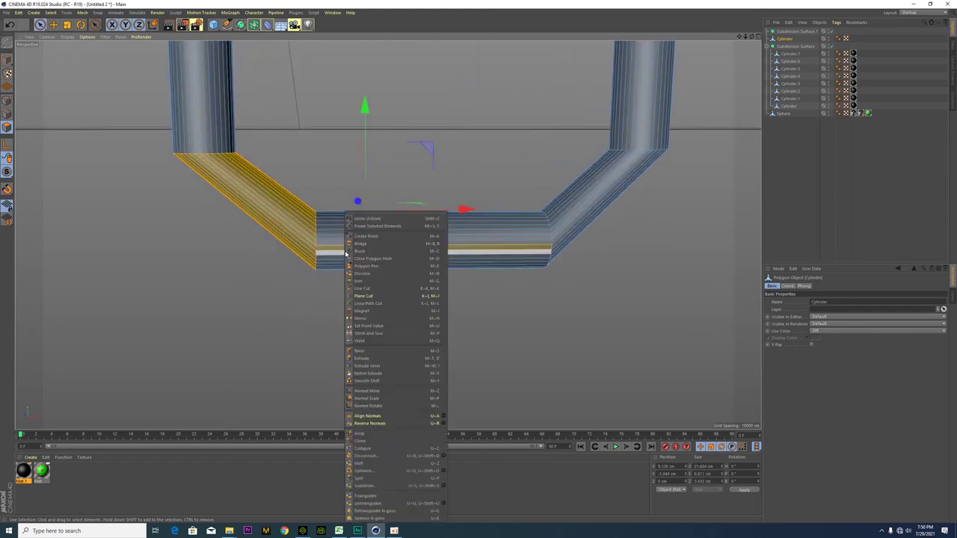
left_click(358, 290)
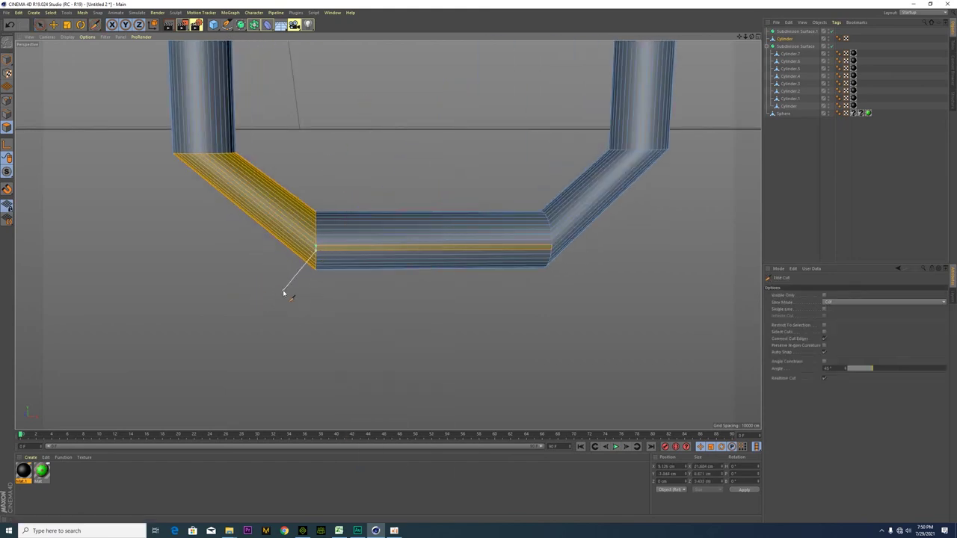
key("space")
- Live-select the polygons of the angled section next to the long pole and move them slightly down
left_click_drag(39, 24, 59, 50)
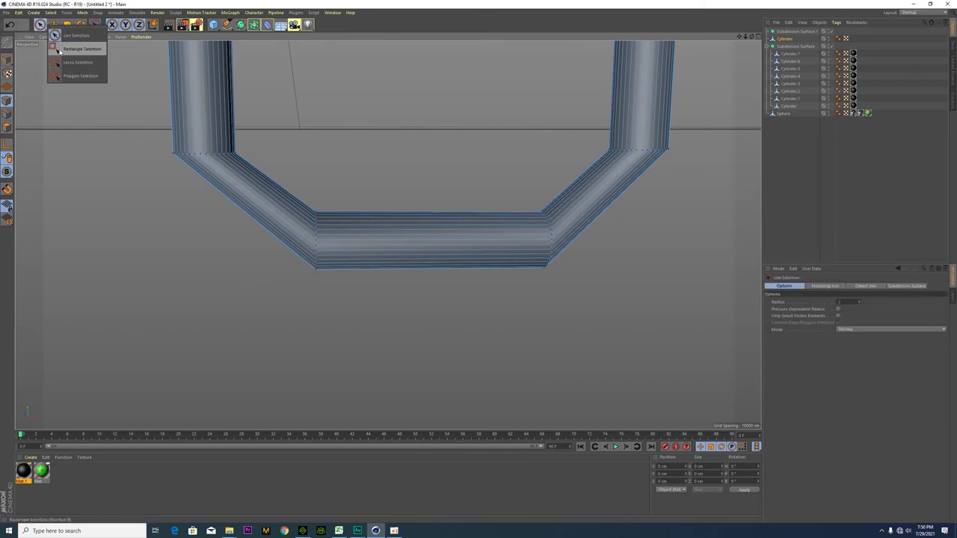
left_click(6, 128)
left_click_drag(270, 250, 280, 320, "alt")
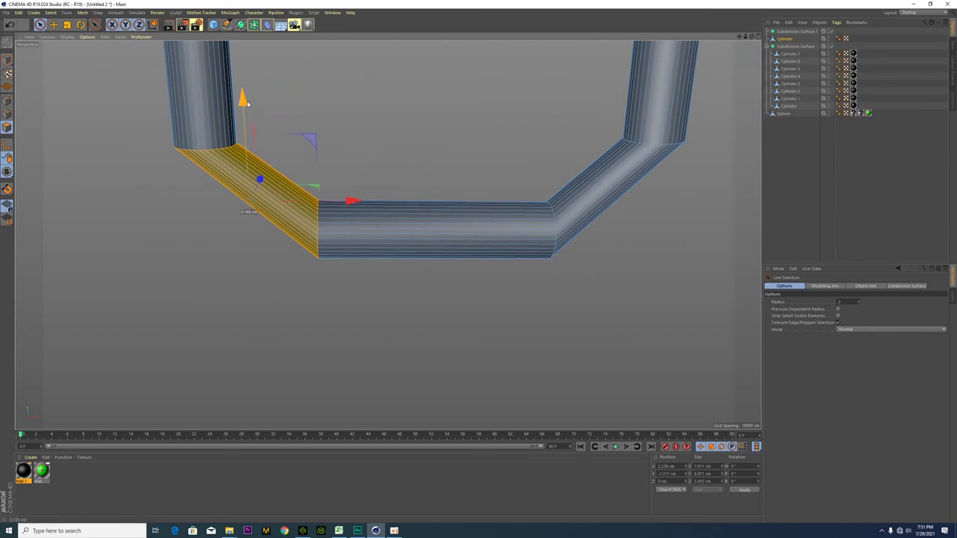
left_click_drag(248, 105, 248, 118)
left_click_drag(354, 216, 353, 222)
left_click_drag(245, 136, 245, 138)
- Select the hook's base section polygons, move them toward the long pole and adjust their height
left_click(393, 322)
left_click(379, 209)
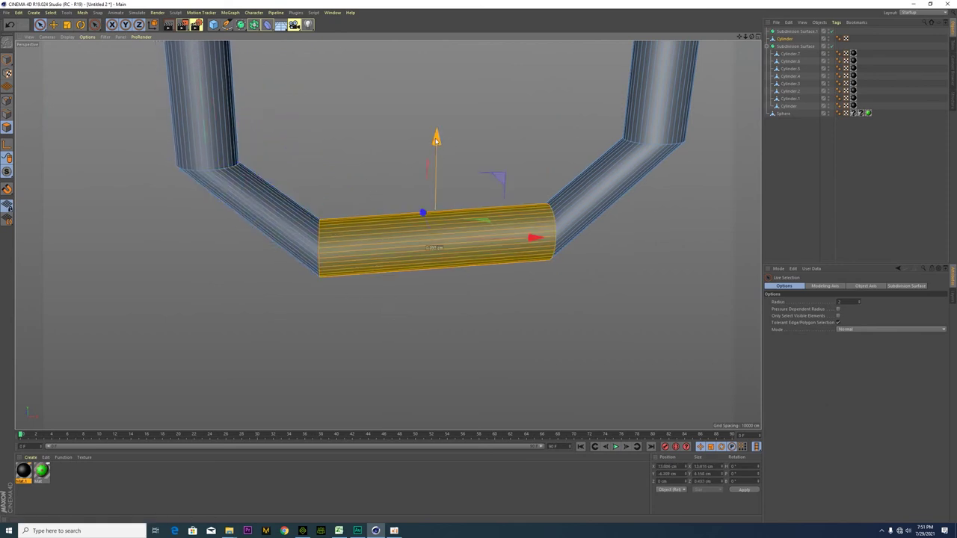
left_click_drag(437, 139, 439, 155)
left_click_drag(535, 252, 509, 252)
left_click_drag(413, 154, 424, 122)
- Select the polygons of the hook's short upright arm, move them toward the long pole and slightly adjust their height
mouse_move(190, 273)
left_mouse_down("alt")
mouse_move(226, 231)
mouse_move(196, 265)
left_mouse_up("alt")
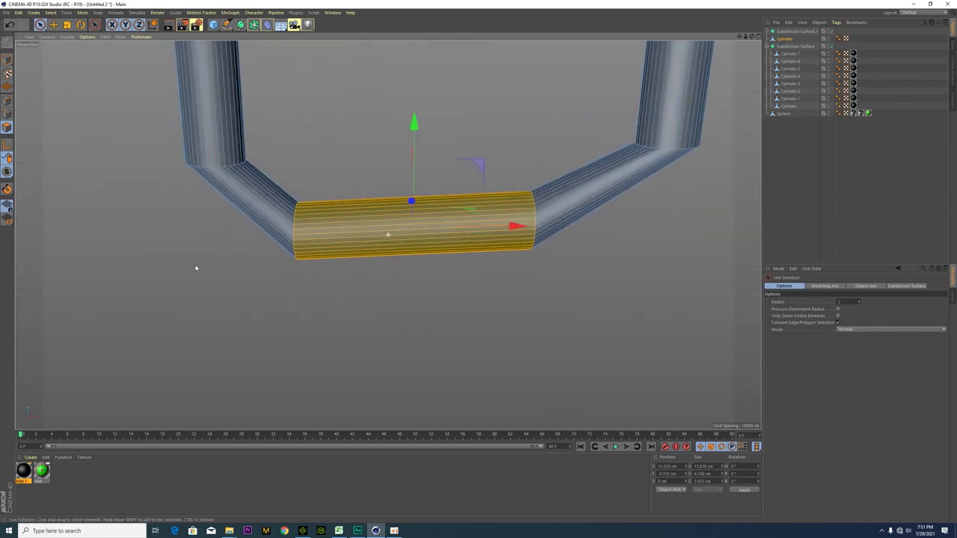
middle_click_drag(523, 253, 348, 299, "alt")
scroll(397, 264, "down", 5)
left_click_drag(461, 184, 442, 185)
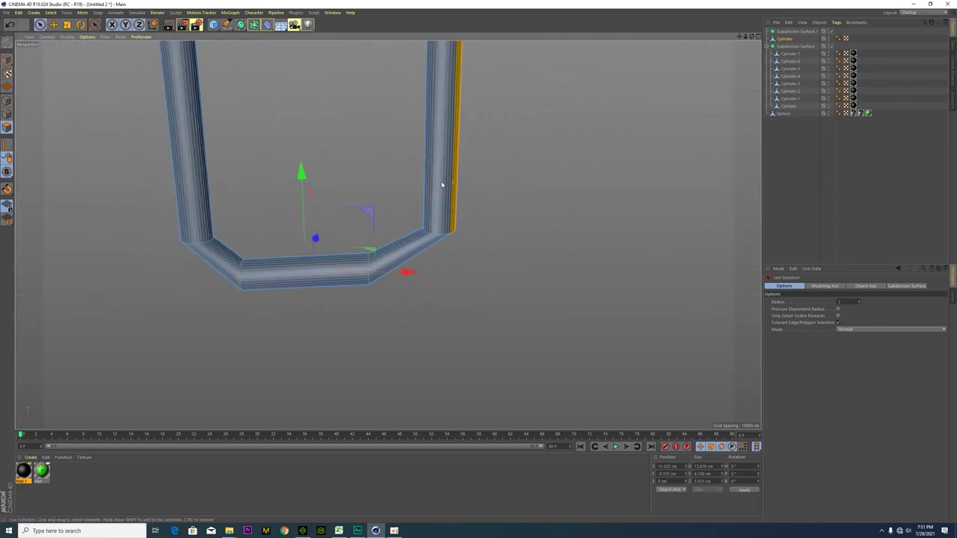
left_click(441, 185)
left_click_drag(537, 142, 510, 150)
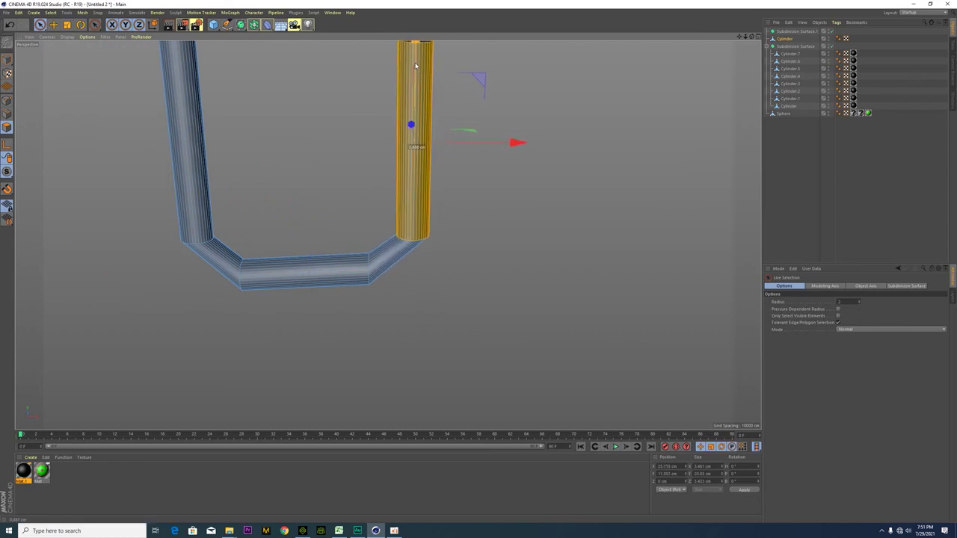
left_click_drag(416, 66, 416, 70)
scroll(403, 197, "down", 6)
scroll(385, 253, "up", 1)
mouse_move(505, 161)
left_mouse_down()
mouse_move(488, 157)
mouse_move(501, 145)
left_mouse_up()
left_click(641, 118)
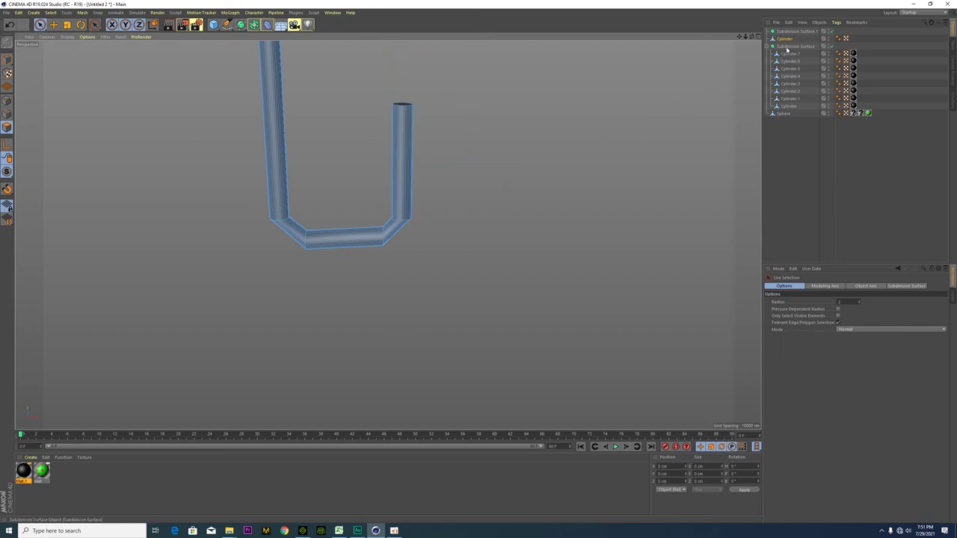
- Place the pole's Cylinder inside the empty Subdivision Surface and check the smoothed hook against the whole umbrella
left_click(783, 39)
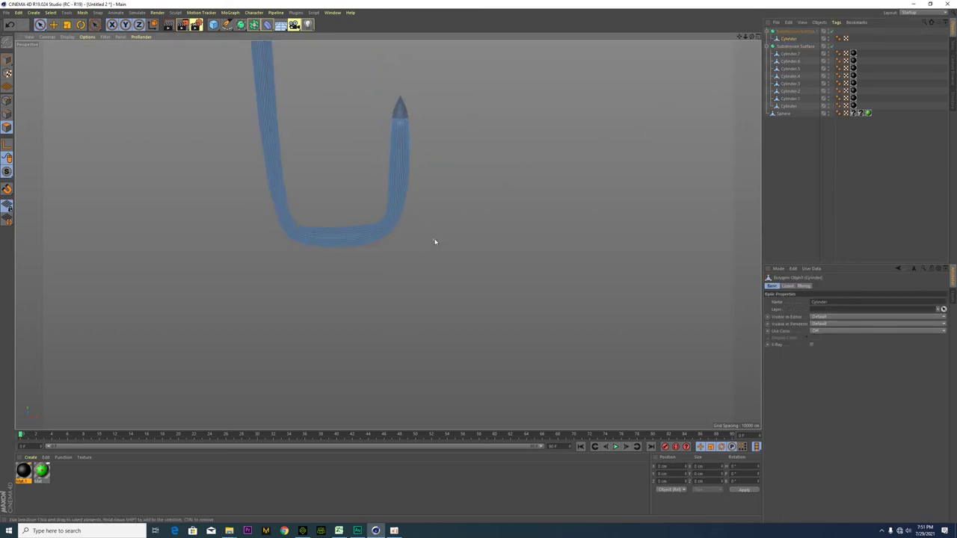
left_click_drag(387, 233, 570, 184, "alt")
scroll(481, 241, "up", 6)
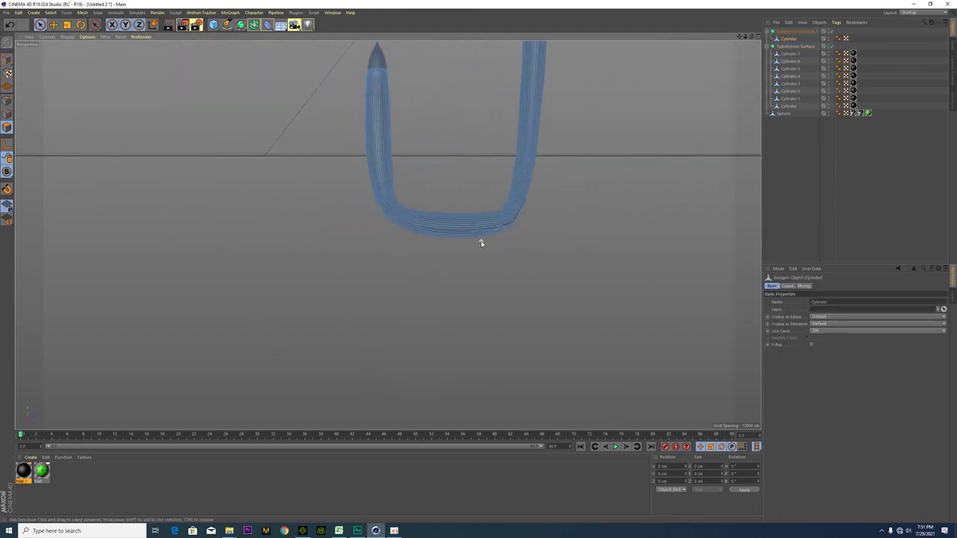
scroll(487, 241, "down", 10)
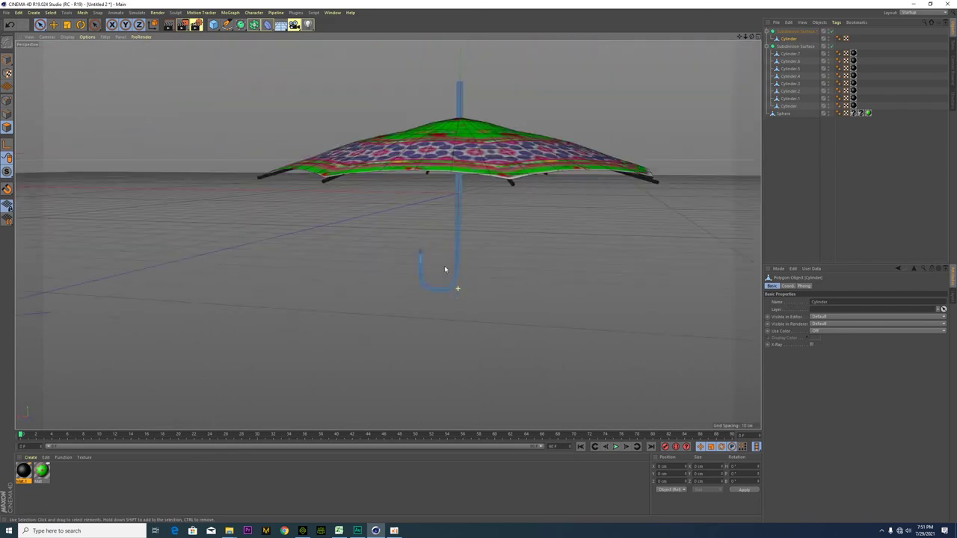
left_click_drag(482, 297, 294, 300, "alt")
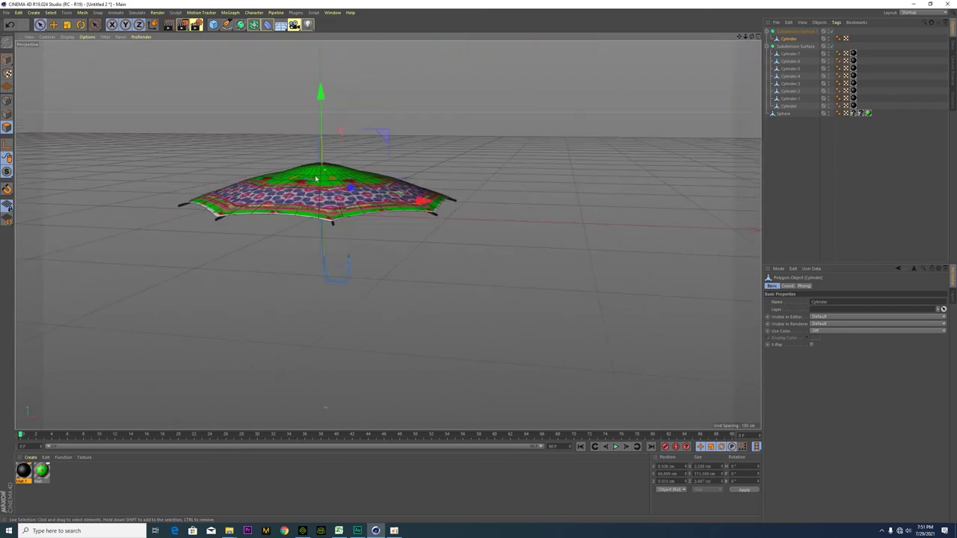
- Switch to Model mode and scale the pole's Cylinder vertically to a height of about 274 cm
left_click_drag(8, 65, 30, 71)
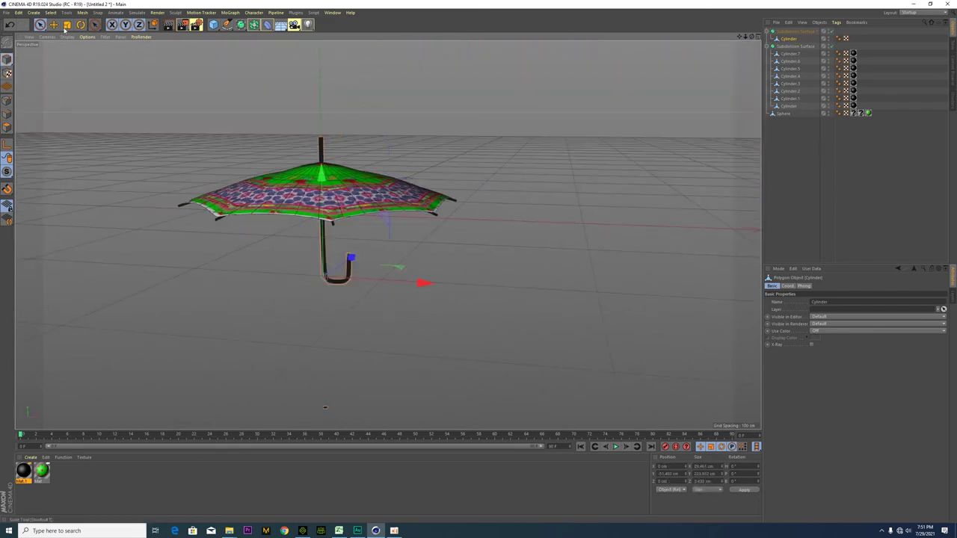
left_click(67, 25)
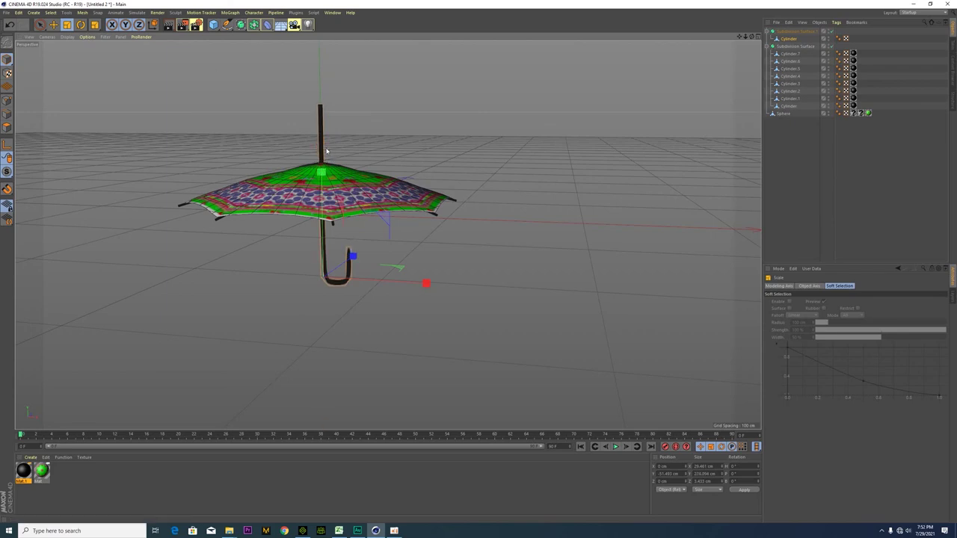
left_click_drag(321, 173, 330, 200)
- Move the lengthened pole down through the canopy, check its position from several angles, and deselect it
left_click_drag(503, 280, 271, 320, "alt")
left_click_drag(438, 191, 438, 198)
scroll(363, 185, "up", 3)
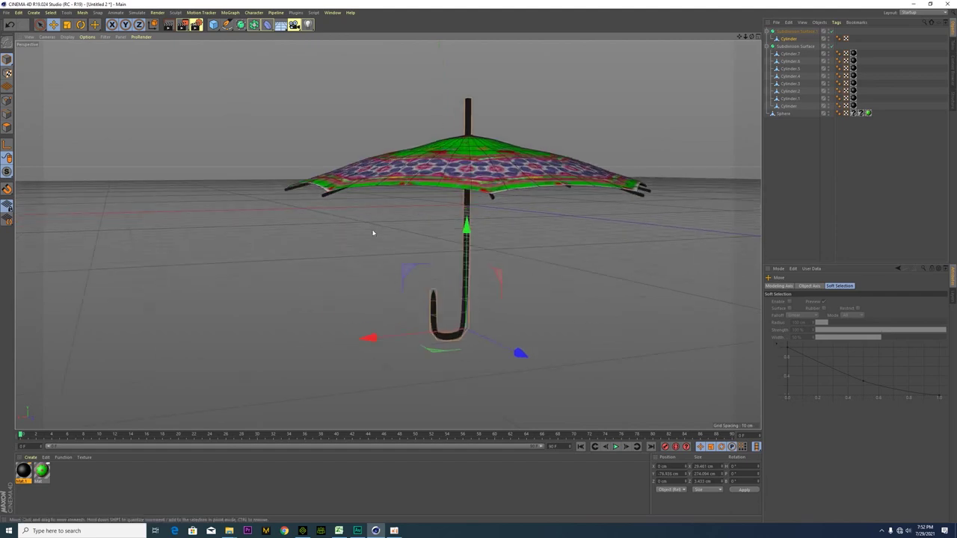
left_click_drag(421, 251, 427, 334, "alt")
left_click_drag(495, 251, 290, 296)
left_click_drag(276, 219, 378, 403, "alt")
left_click(628, 354)
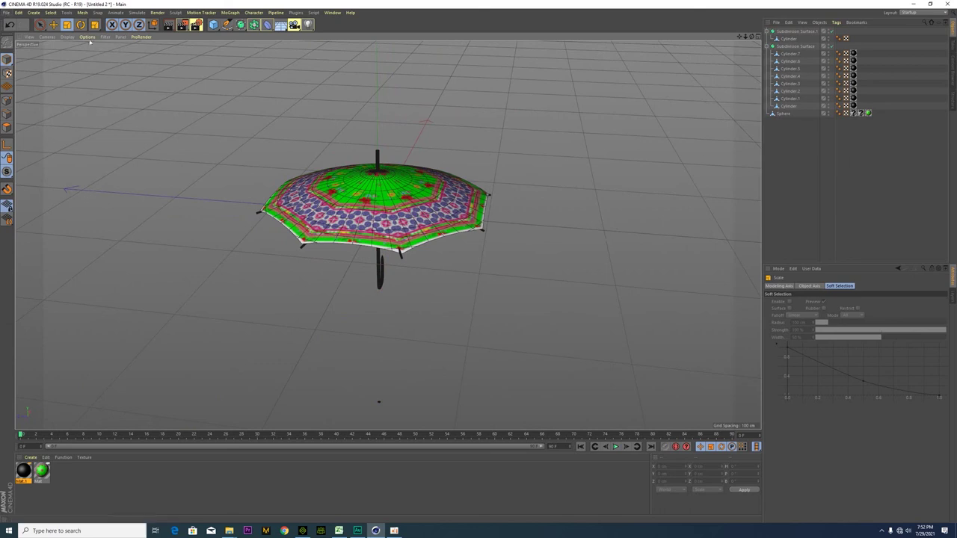
- Add another Subdivision Surface and nest the two existing Subdivision Surfaces and the Sphere under it
left_click_drag(242, 26, 255, 36)
left_click(255, 35)
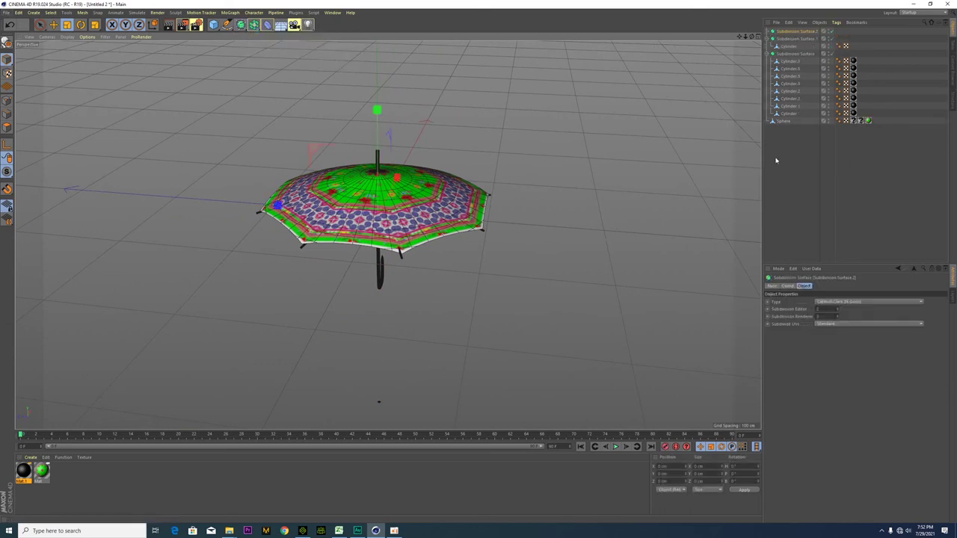
left_click_drag(775, 158, 796, 32)
left_click(486, 265)
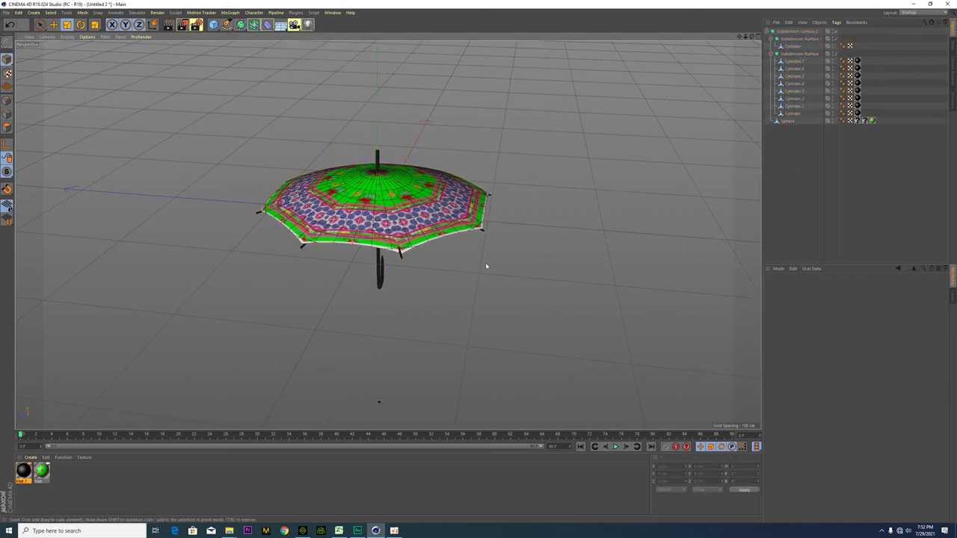
- Export the umbrella as an FBX file named Lub Kaus Kwv in the Cinema4D folder with the default export options
left_click(6, 12)
mouse_move(18, 149)
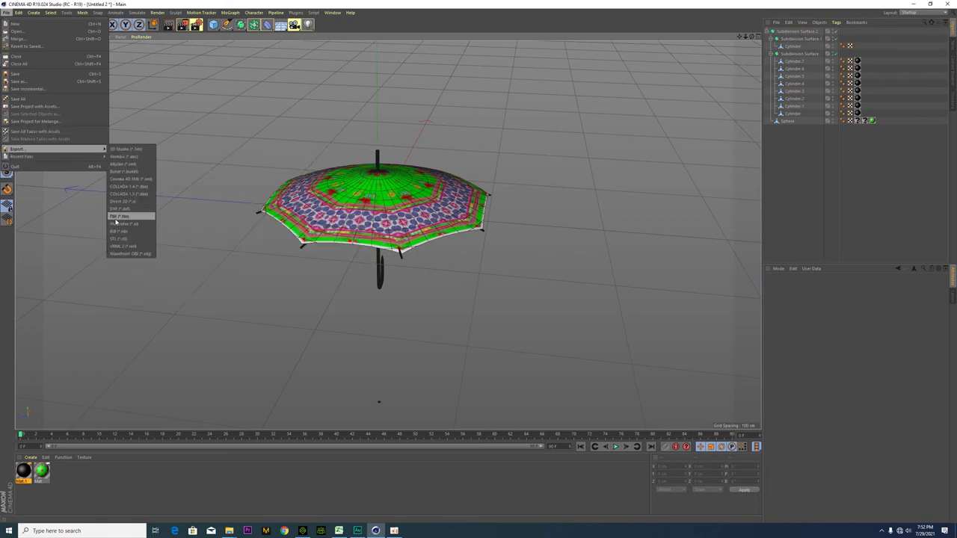
left_click(120, 217)
type("Lub Kaus Kon")
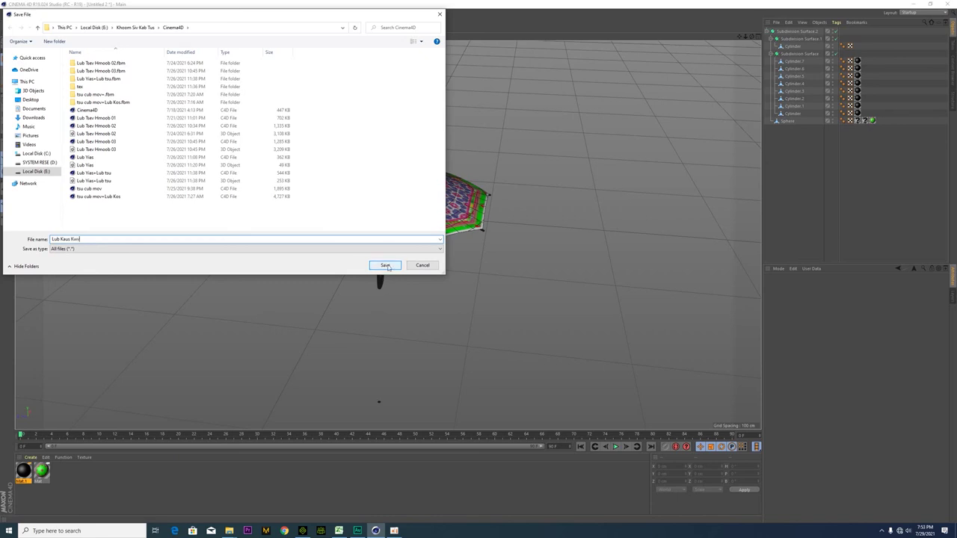
left_click(387, 268)
left_click(386, 346)
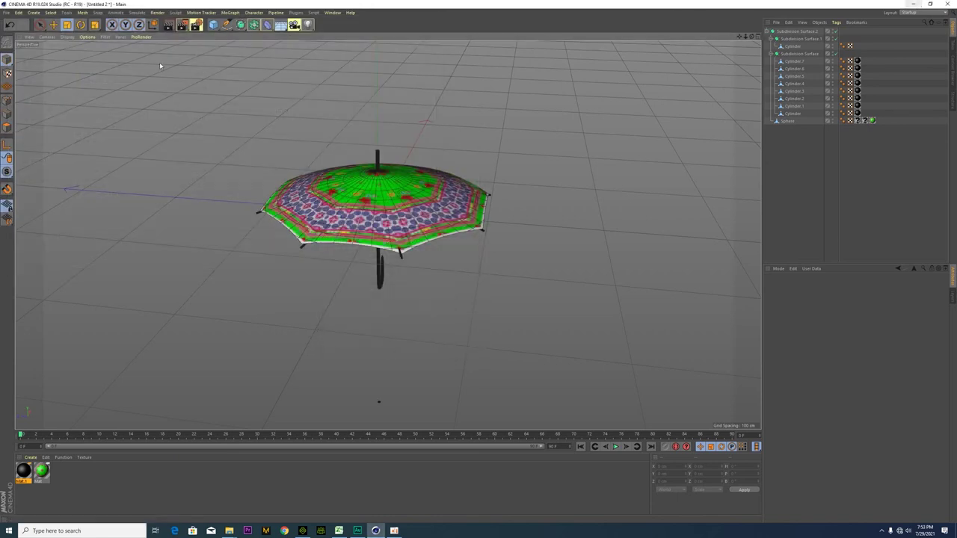
- Save the project as Lub Kaus Kwv in the same Cinema4D folder as the exported FBX
left_click(7, 12)
left_click(30, 80)
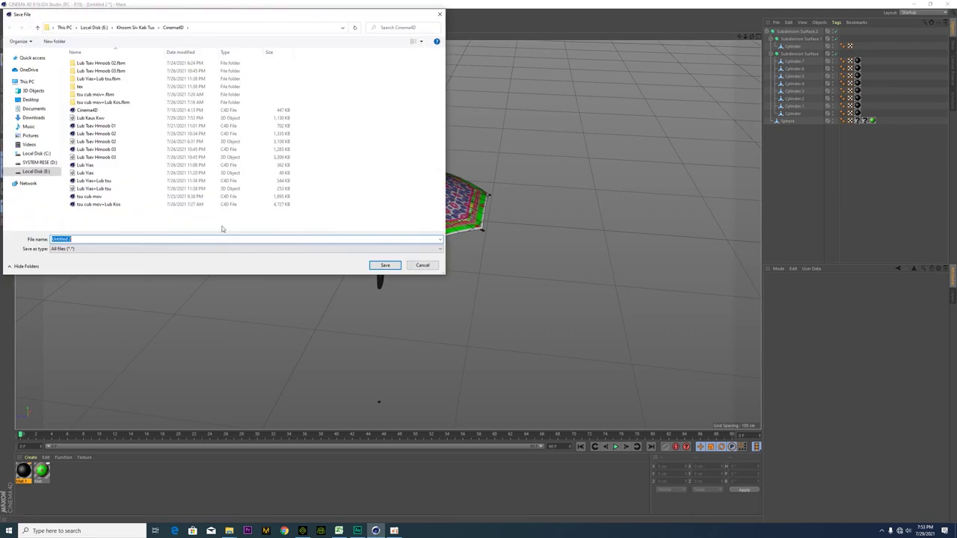
left_click(93, 118)
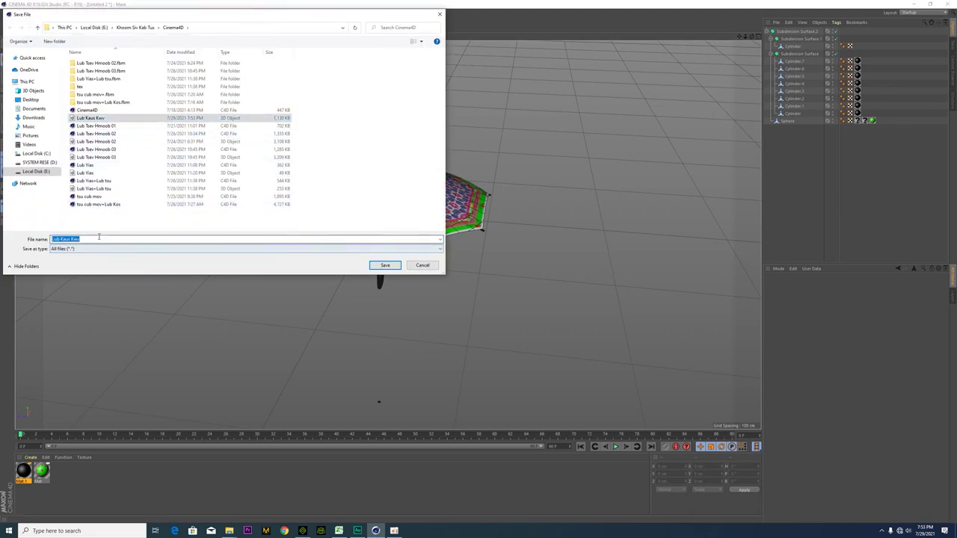
left_click(383, 267)
left_click(519, 268)
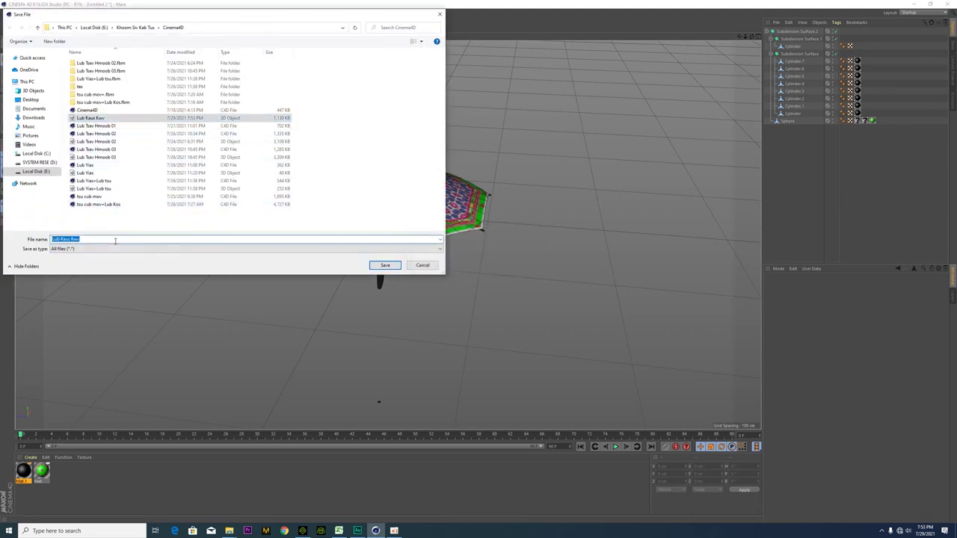
type("1")
left_click(379, 267)
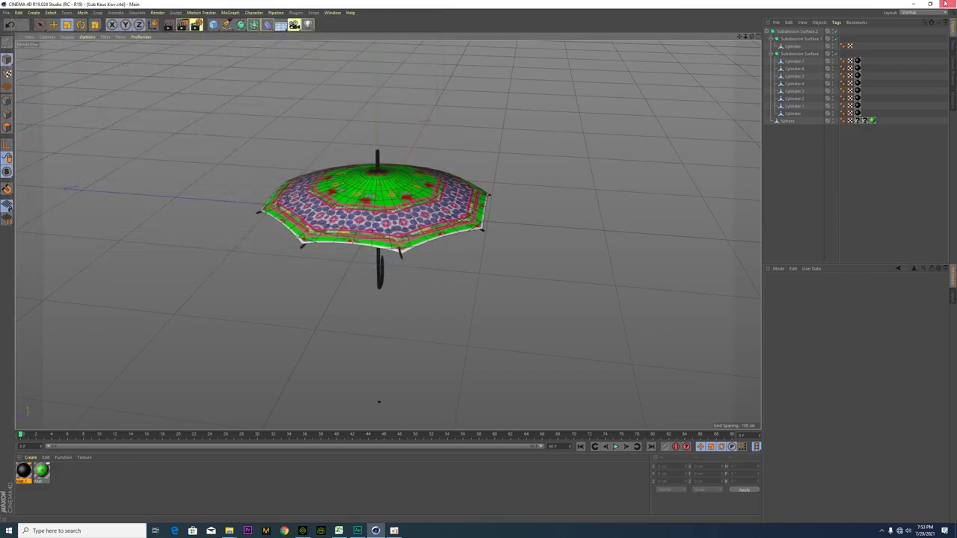
- Minimize Cinema 4D, switch to File Explorer and open the Khoom Siv Kab Tus\Cinema4D folder on drive E
left_click(914, 6)
left_click_drag(236, 30, 550, 21)
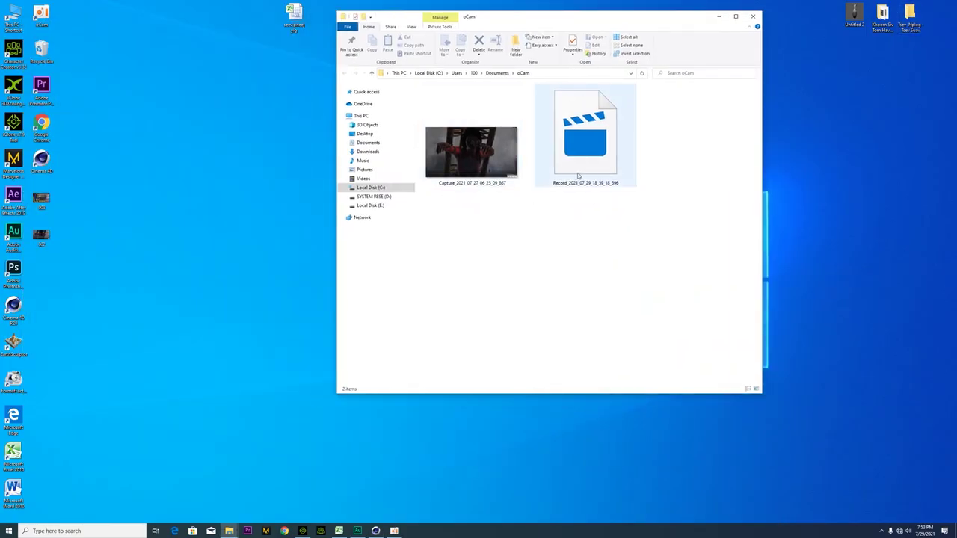
left_click(389, 531)
left_click(879, 202)
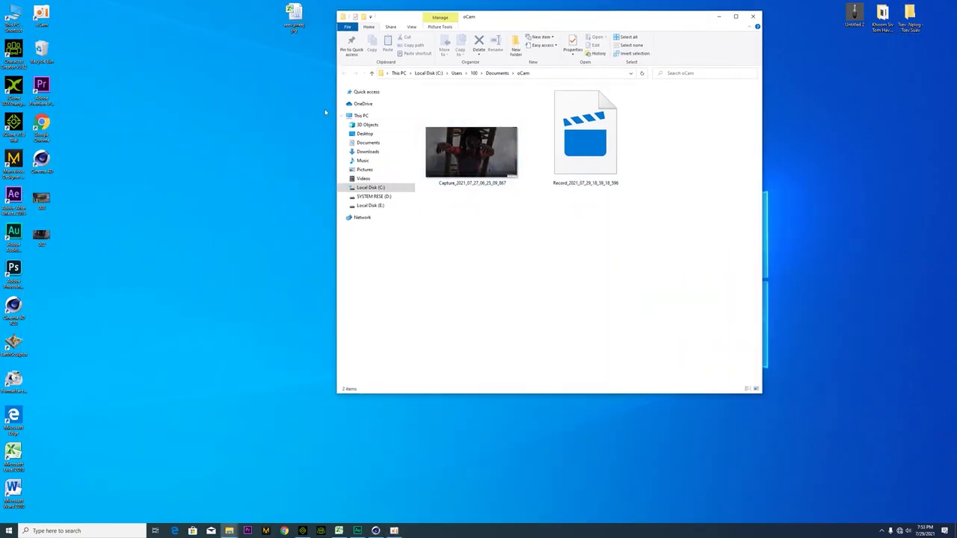
left_click(363, 206)
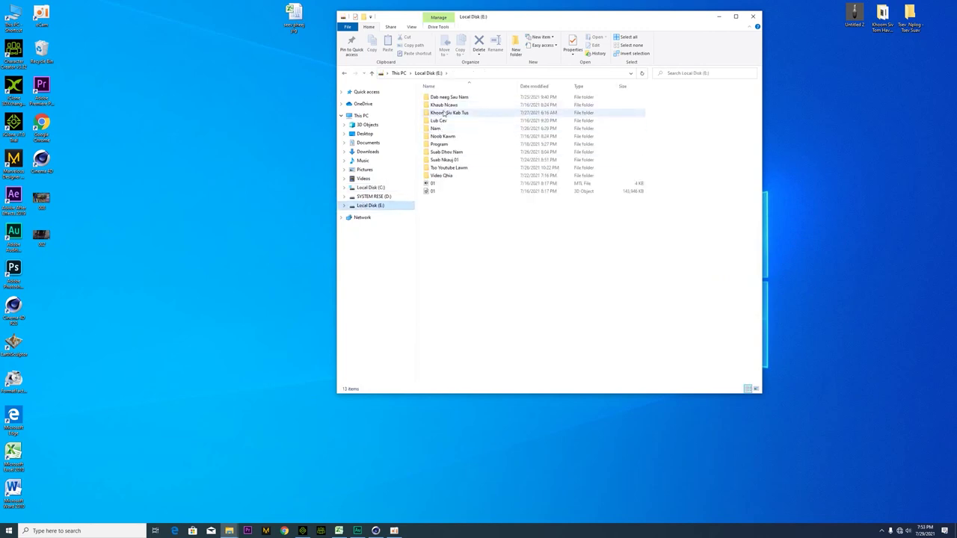
double_click(448, 113)
double_click(526, 104)
- Bring the exported Lub Kaus Kwv 3D file from File Explorer into the open iClone project and confirm its import
left_click(443, 232)
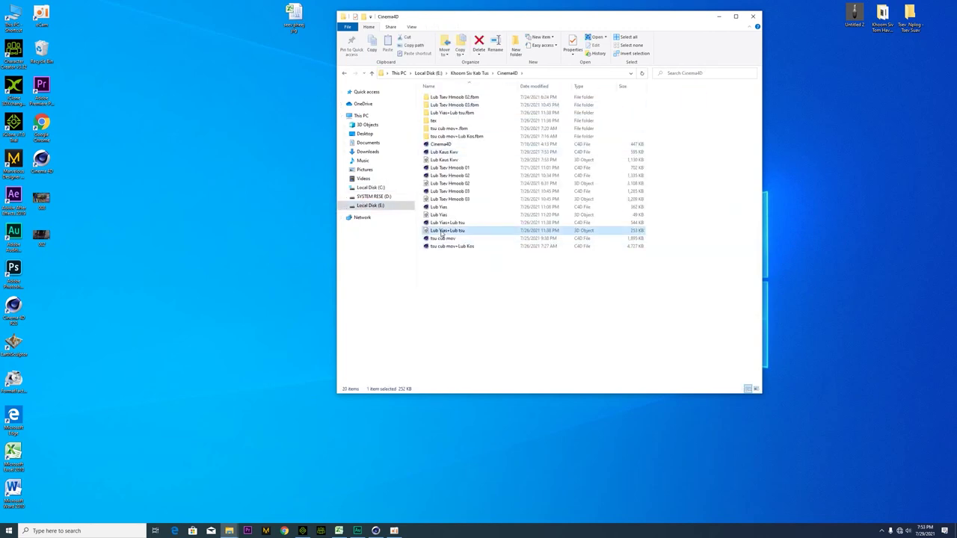
left_click_drag(445, 160, 358, 219)
left_click(466, 285)
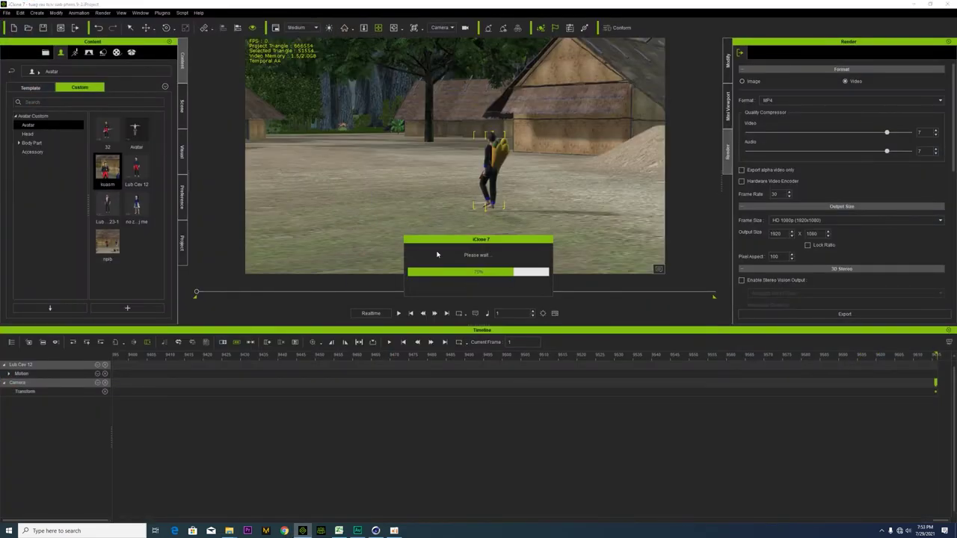
- Examine the imported umbrella beside the avatar from several angles, including the underside of its canopy and the hooked pole
right_click_drag(413, 195, 299, 224)
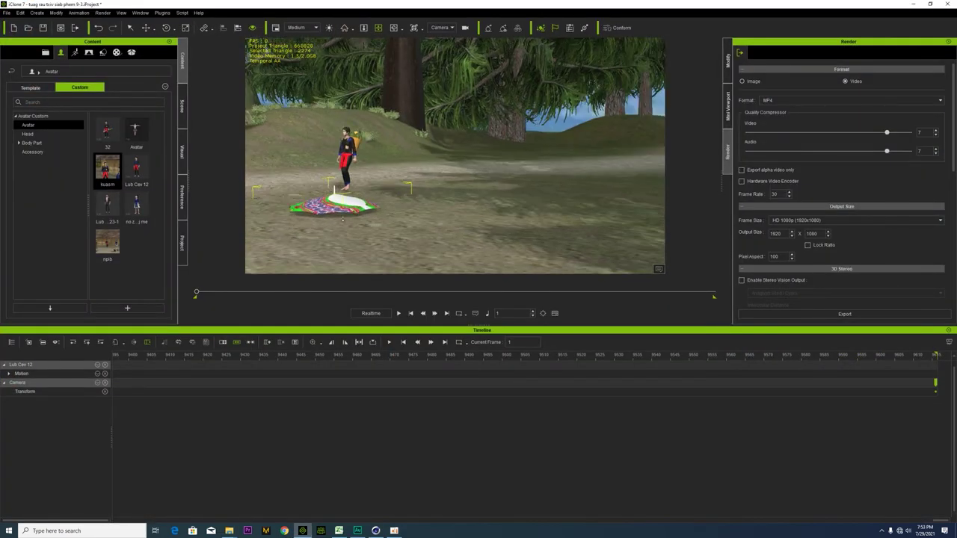
middle_click_drag(299, 224, 401, 198)
scroll(401, 198, "up", 3)
right_click_drag(401, 198, 197, 52)
left_click_drag(467, 160, 437, 103)
left_click(379, 27)
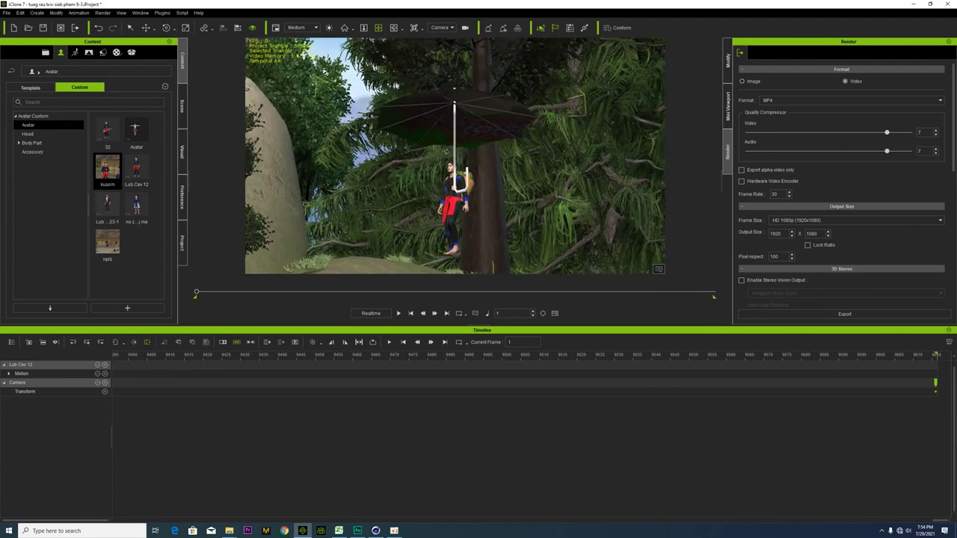